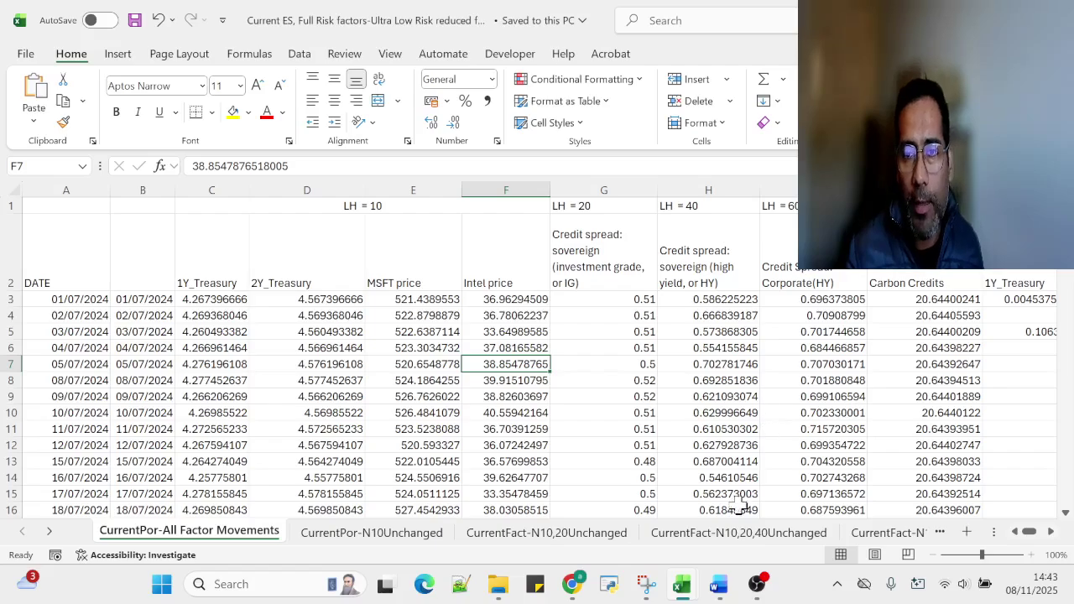
Switch to the Word design document and read its first point on the FRTB internal model based approach and Expected shortfall.
{"action": "left_click", "coordinate": [718, 588]}
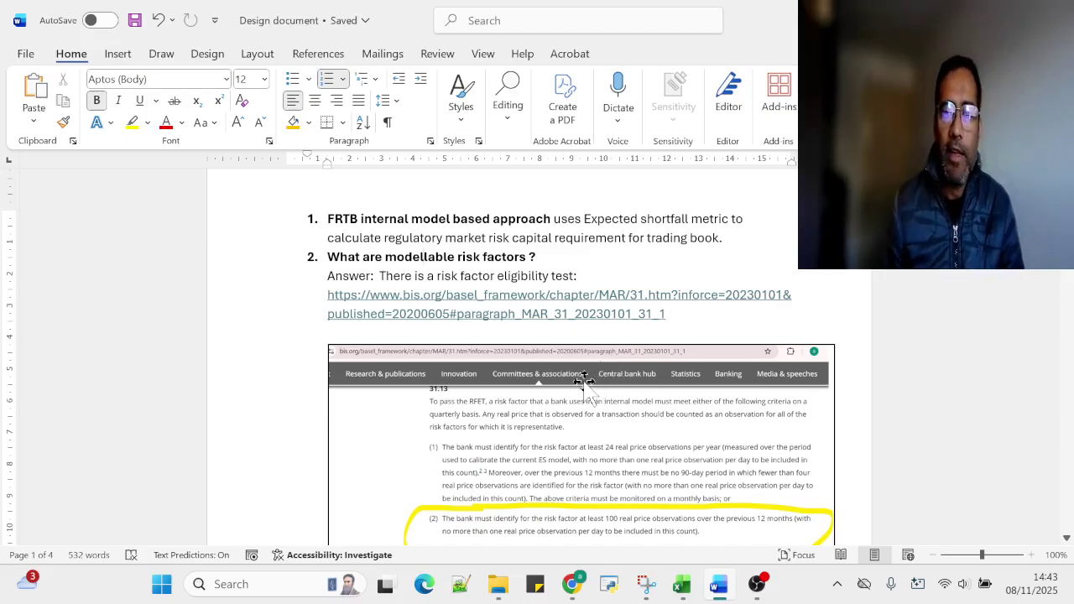
{"action": "left_click_drag", "start_coordinate": [403, 221], "coordinate": [509, 236]}
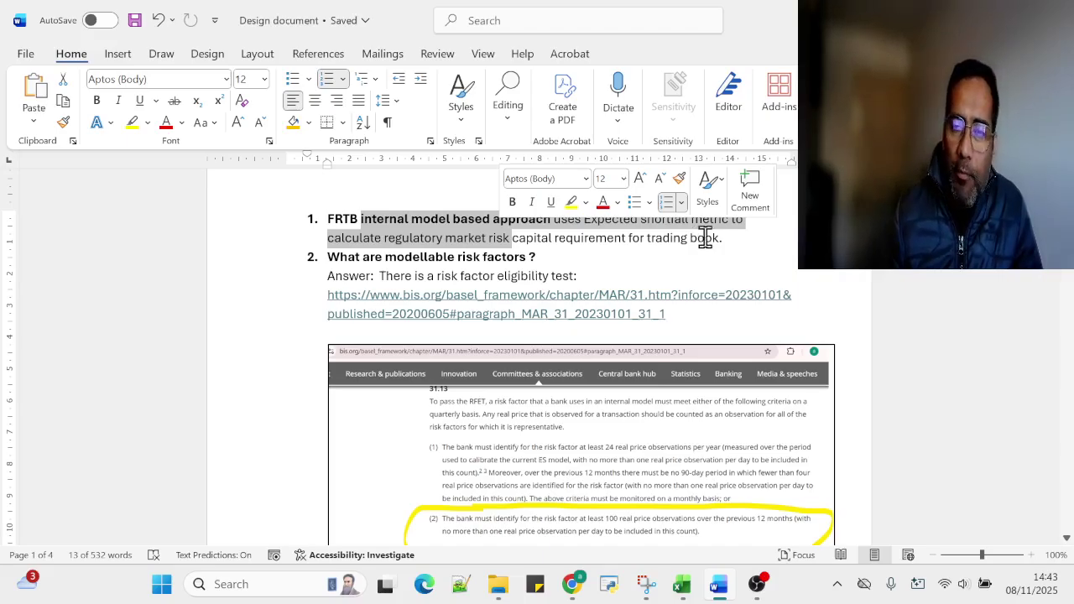
{"action": "left_click", "coordinate": [730, 240]}
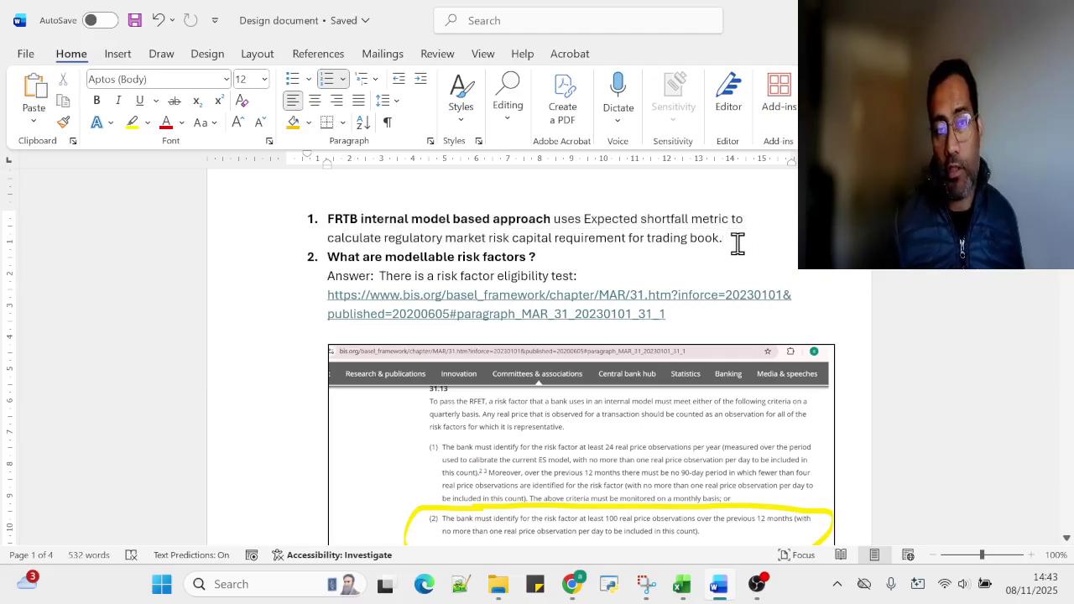
Switch back to the Excel workbook and examine the dates and the LH = 10 Treasury, MSFT and Intel risk factors.
{"action": "left_click", "coordinate": [683, 586]}
{"action": "left_click", "coordinate": [737, 533]}
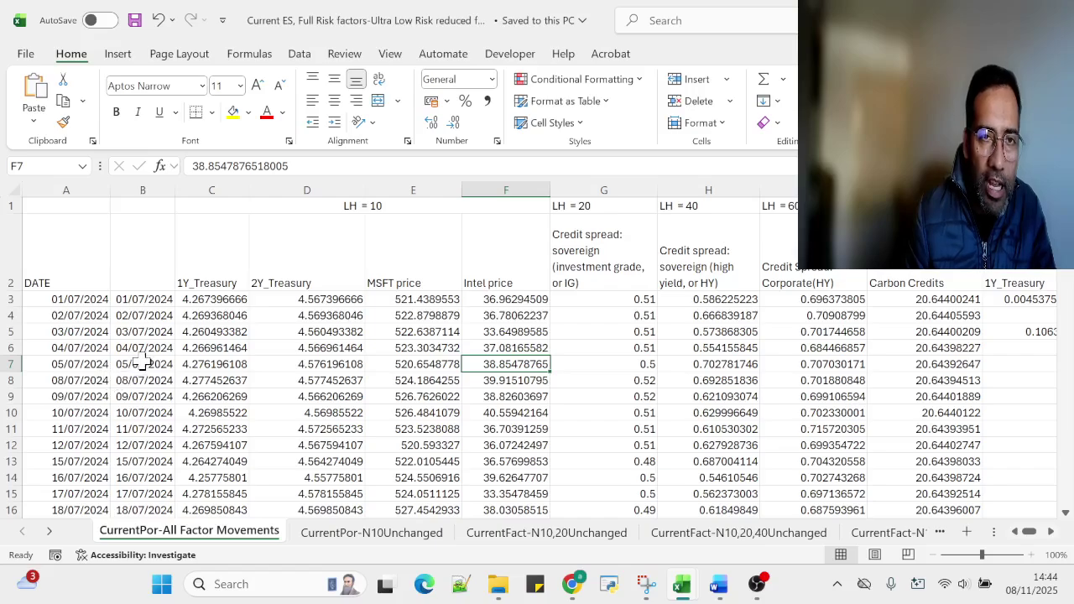
{"action": "left_click", "coordinate": [88, 300]}
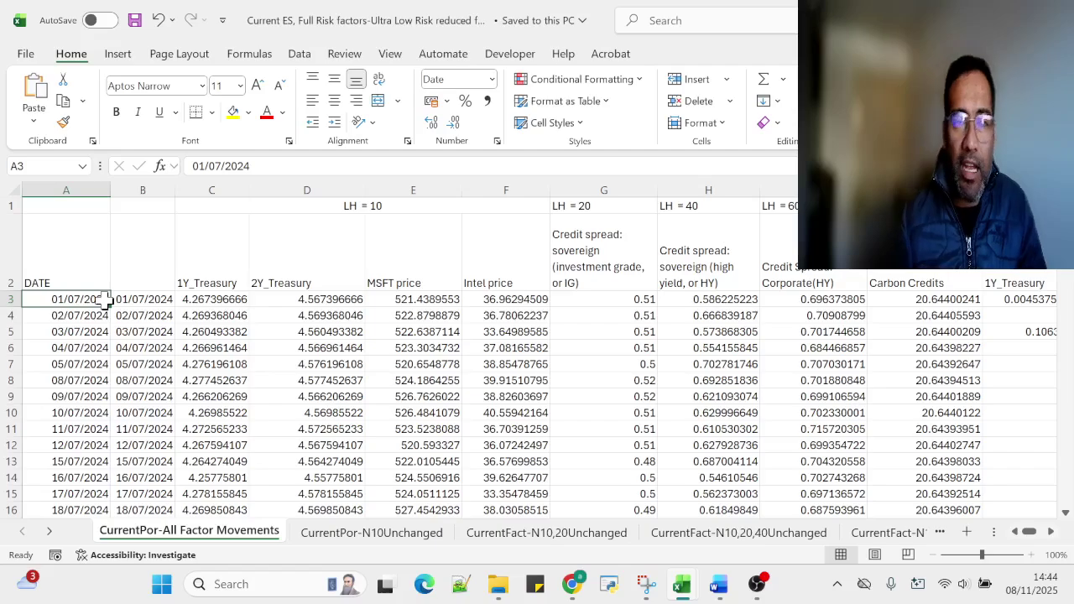
{"action": "left_click", "coordinate": [218, 267]}
{"action": "left_click_drag", "start_coordinate": [218, 267], "coordinate": [339, 270]}
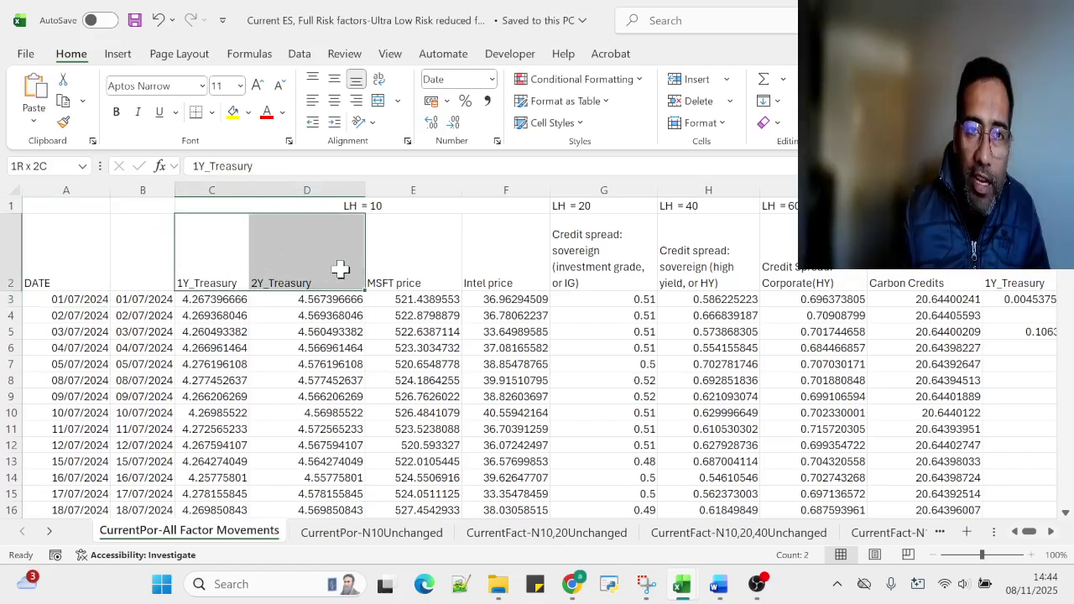
{"action": "left_click", "coordinate": [222, 263]}
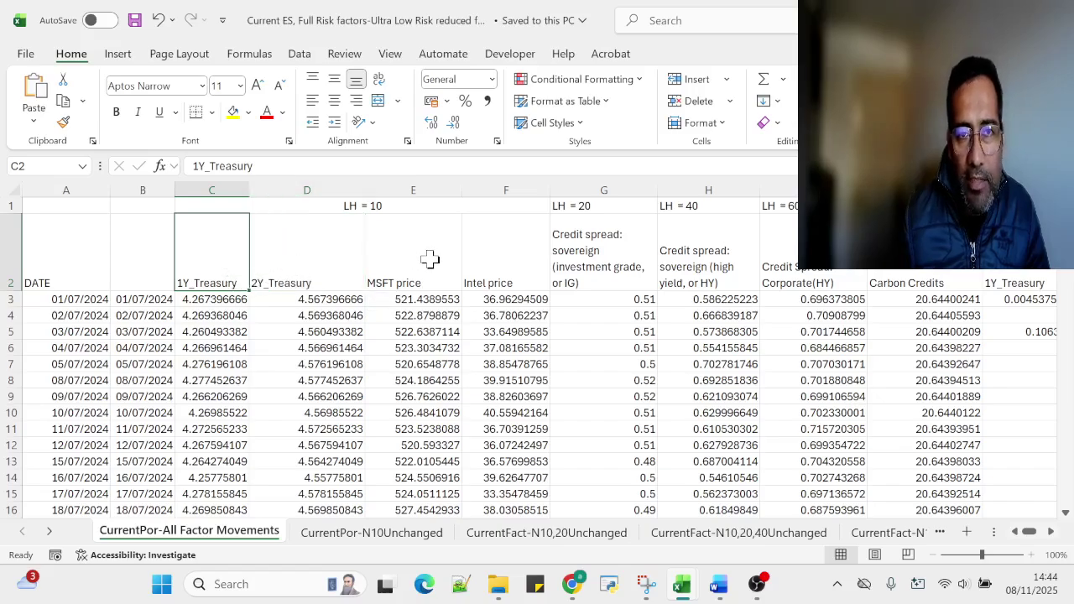
{"action": "left_click_drag", "start_coordinate": [418, 270], "coordinate": [480, 272]}
{"action": "left_click", "coordinate": [503, 281]}
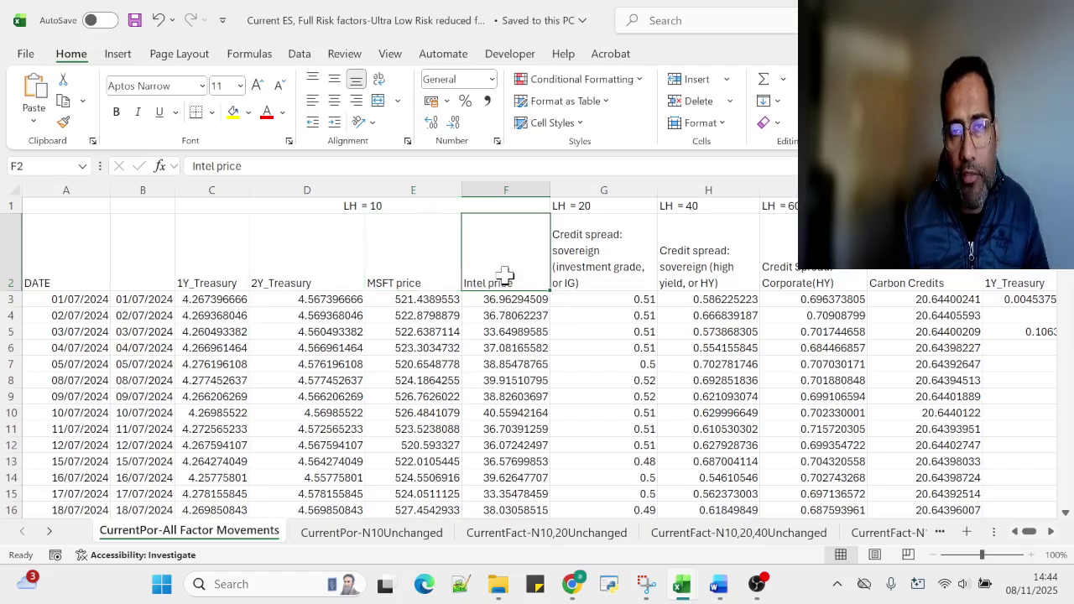
{"action": "left_click", "coordinate": [408, 279]}
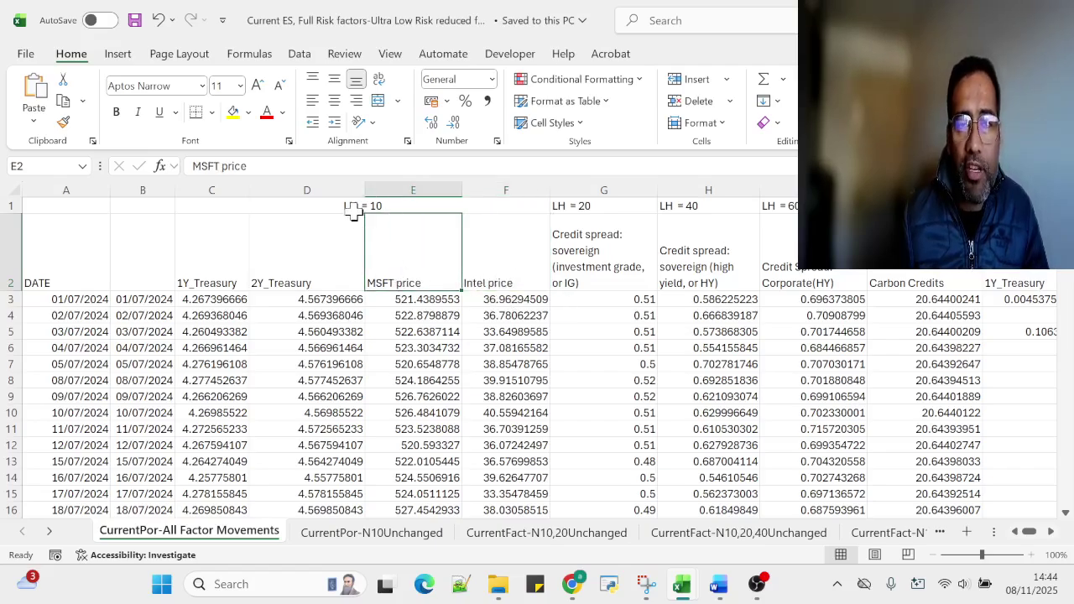
{"action": "left_click", "coordinate": [353, 212]}
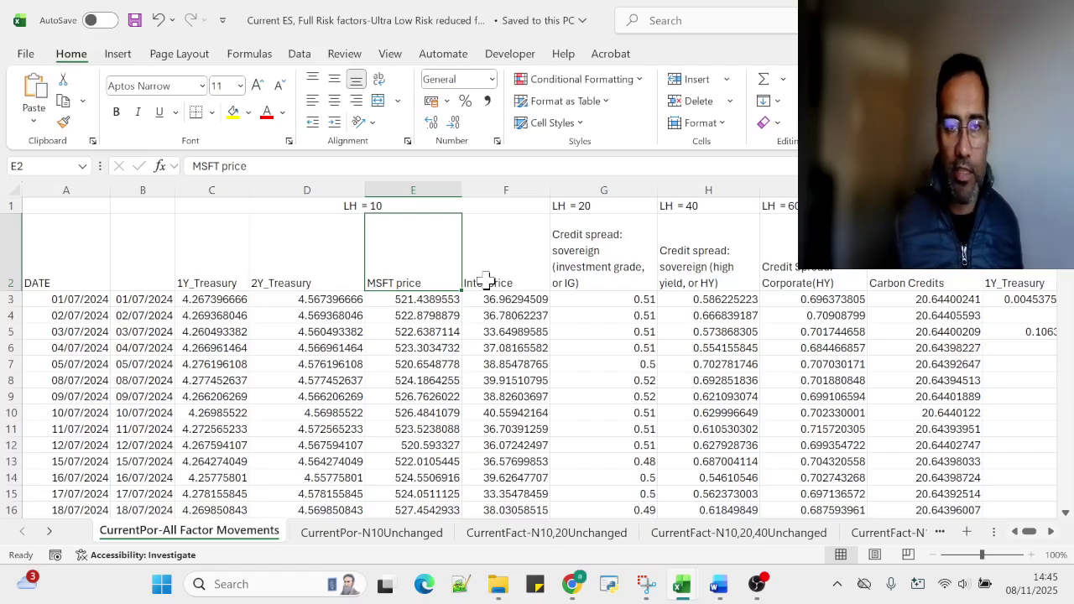
{"action": "left_click", "coordinate": [486, 281]}
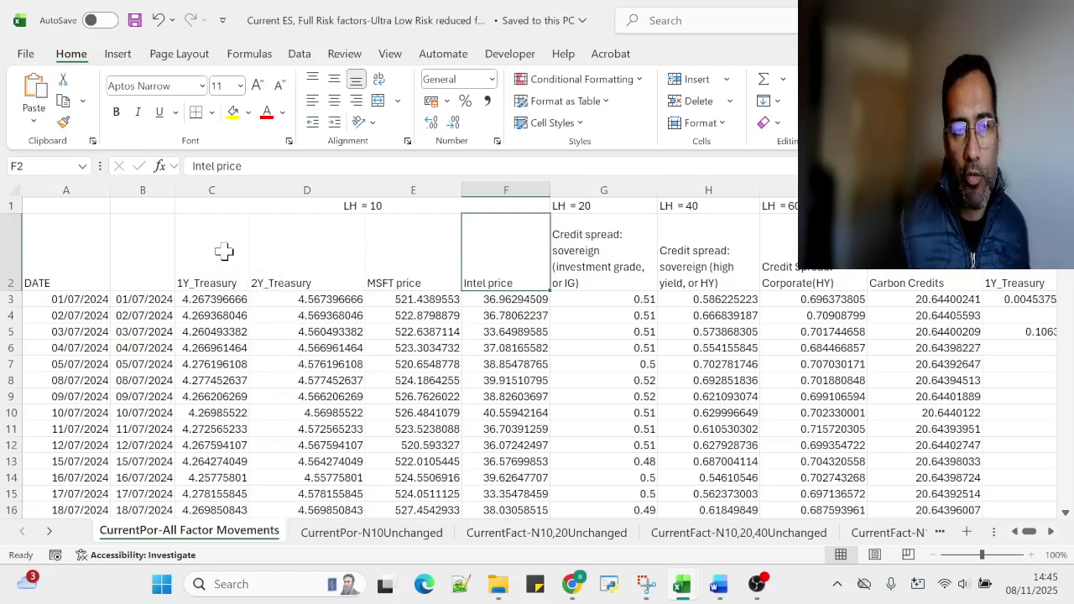
{"action": "left_click_drag", "start_coordinate": [224, 251], "coordinate": [277, 248]}
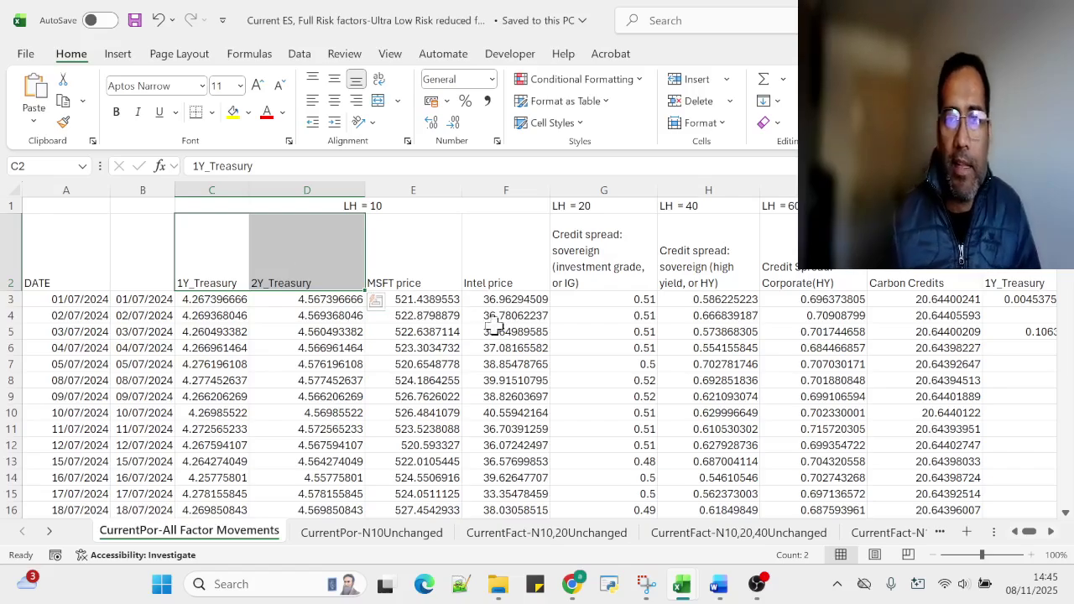
Examine the LH = 20 sovereign investment grade credit spread column and its daily values.
{"action": "left_click", "coordinate": [626, 263]}
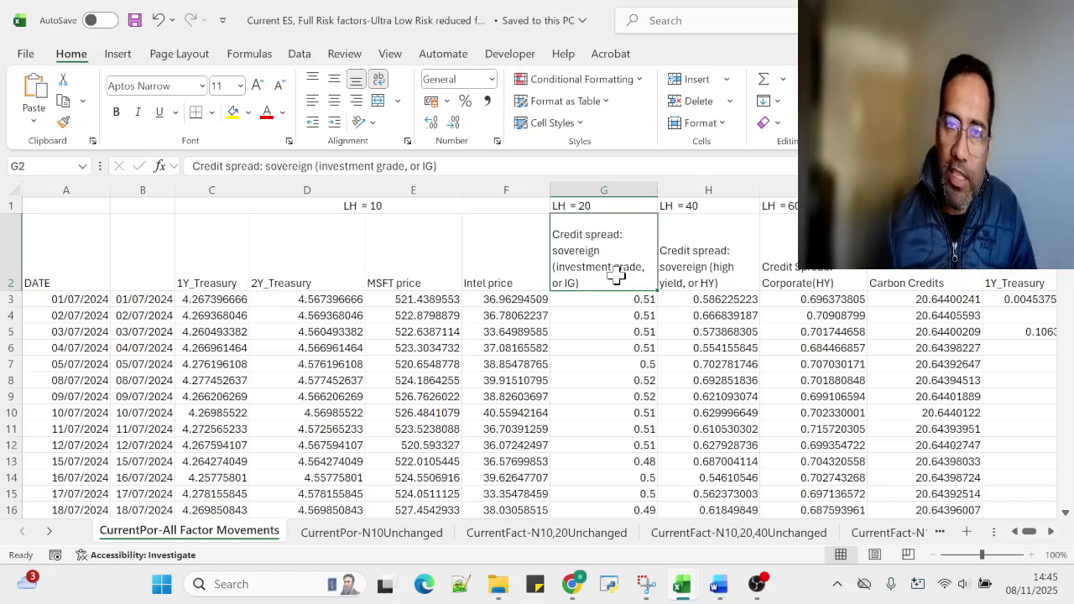
{"action": "left_click", "coordinate": [625, 317]}
{"action": "scroll", "coordinate": [628, 327], "scroll_direction": "down", "scroll_amount": 1}
{"action": "scroll", "coordinate": [628, 330], "scroll_direction": "up", "scroll_amount": 2}
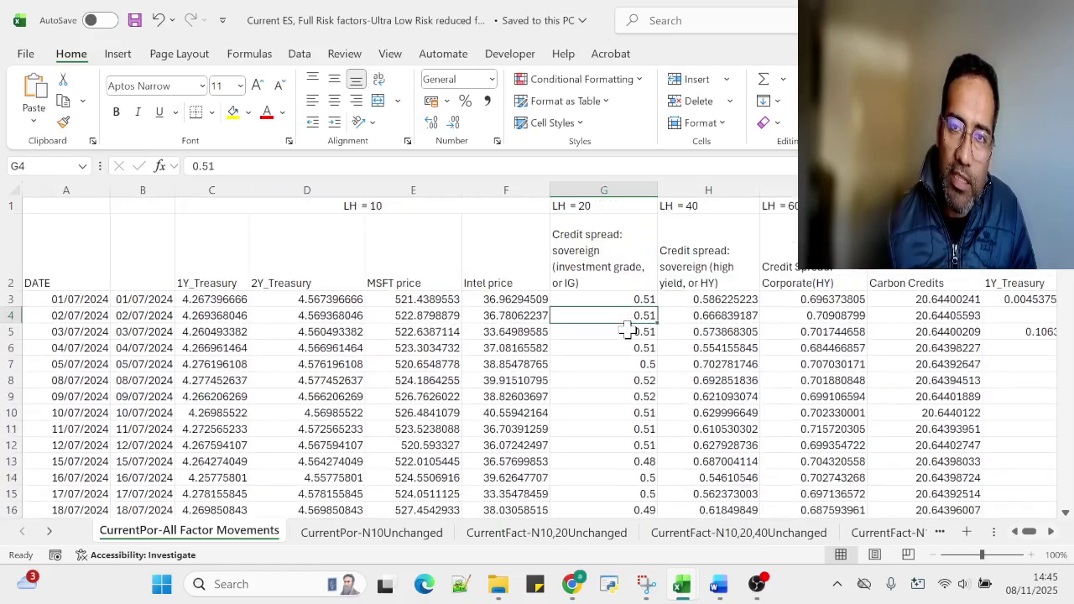
{"action": "left_click_drag", "start_coordinate": [638, 300], "coordinate": [626, 491]}
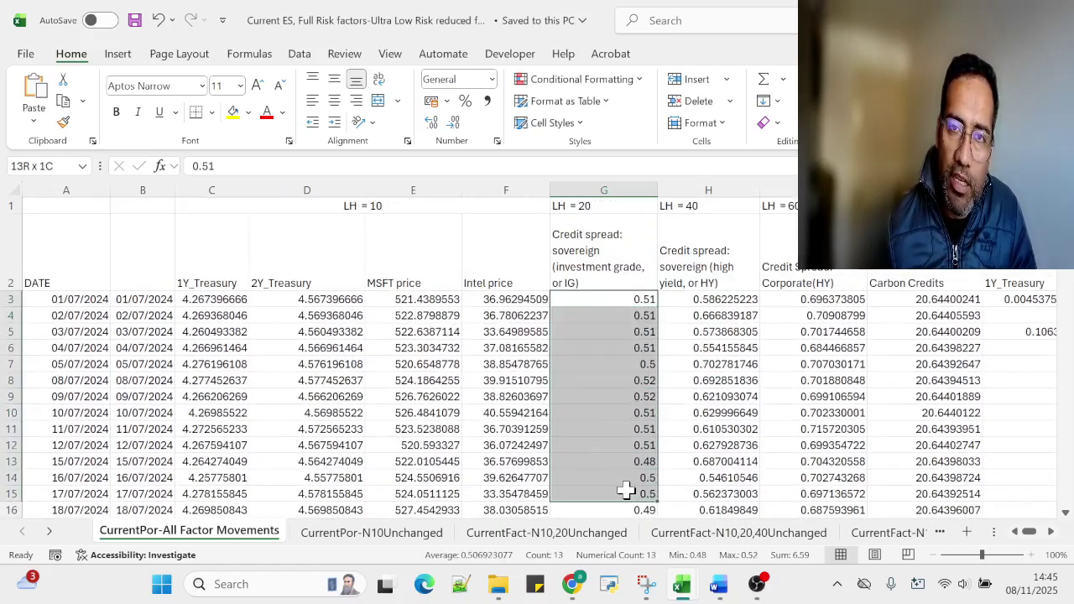
{"action": "left_click", "coordinate": [613, 382]}
{"action": "scroll", "coordinate": [619, 335], "scroll_direction": "down", "scroll_amount": 3}
{"action": "scroll", "coordinate": [619, 328], "scroll_direction": "up", "scroll_amount": 3}
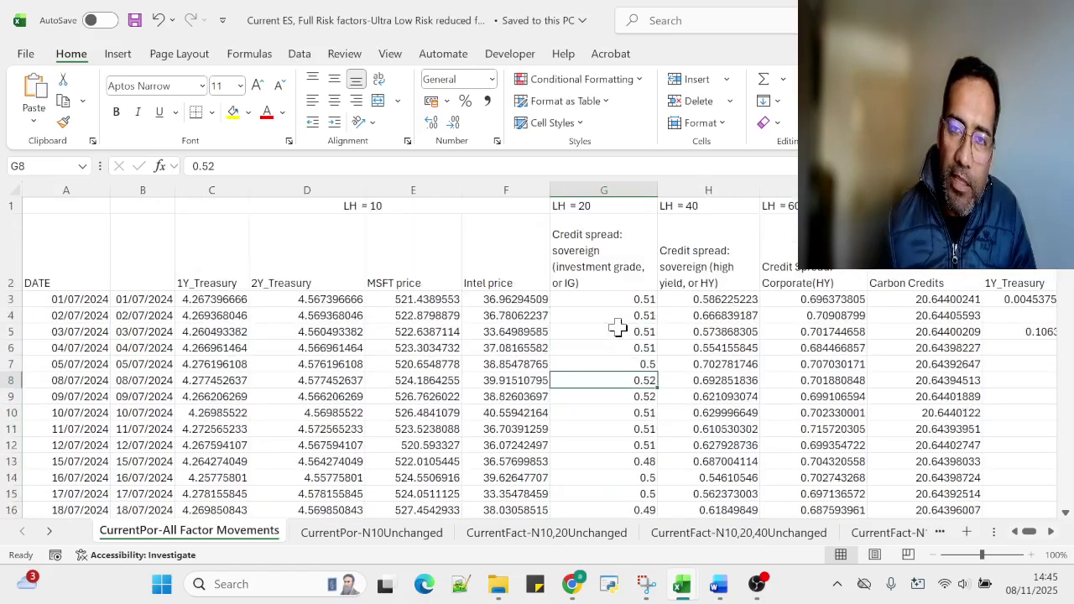
{"action": "left_click_drag", "start_coordinate": [615, 294], "coordinate": [604, 386]}
{"action": "left_click", "coordinate": [618, 253]}
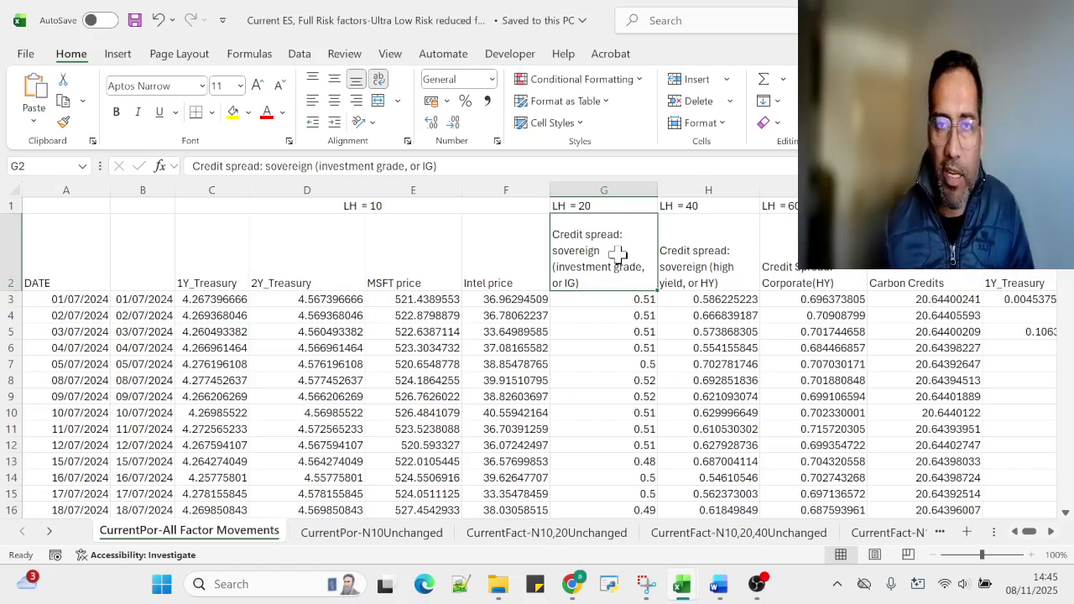
Examine the LH = 40 sovereign high yield credit spread values and compare them with the neighbouring credit spread columns.
{"action": "left_click", "coordinate": [728, 274]}
{"action": "left_click", "coordinate": [724, 302]}
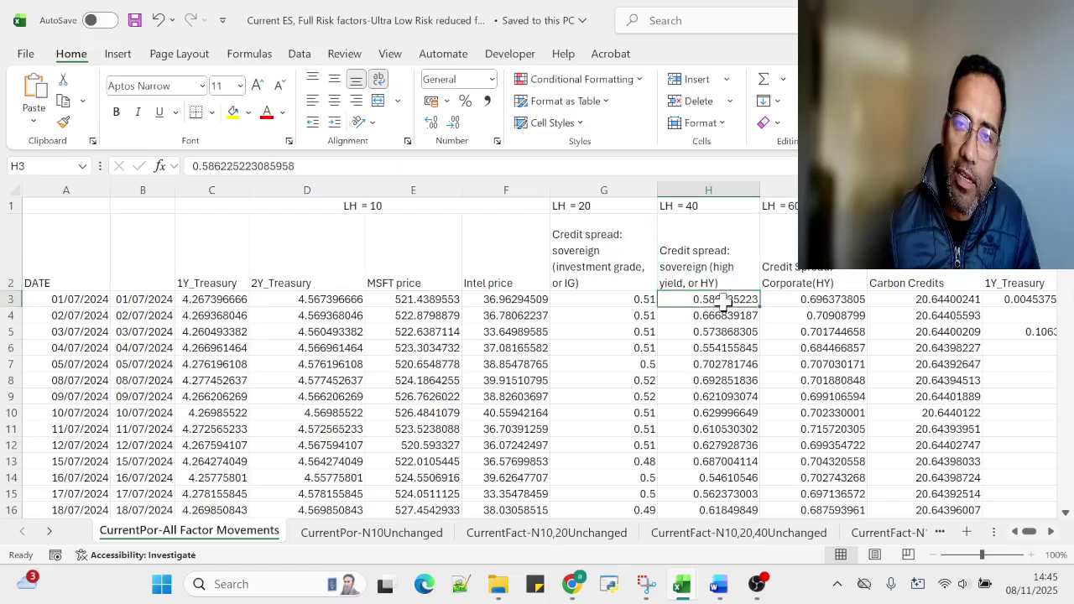
{"action": "left_click_drag", "start_coordinate": [723, 302], "coordinate": [721, 432]}
{"action": "left_click", "coordinate": [712, 493]}
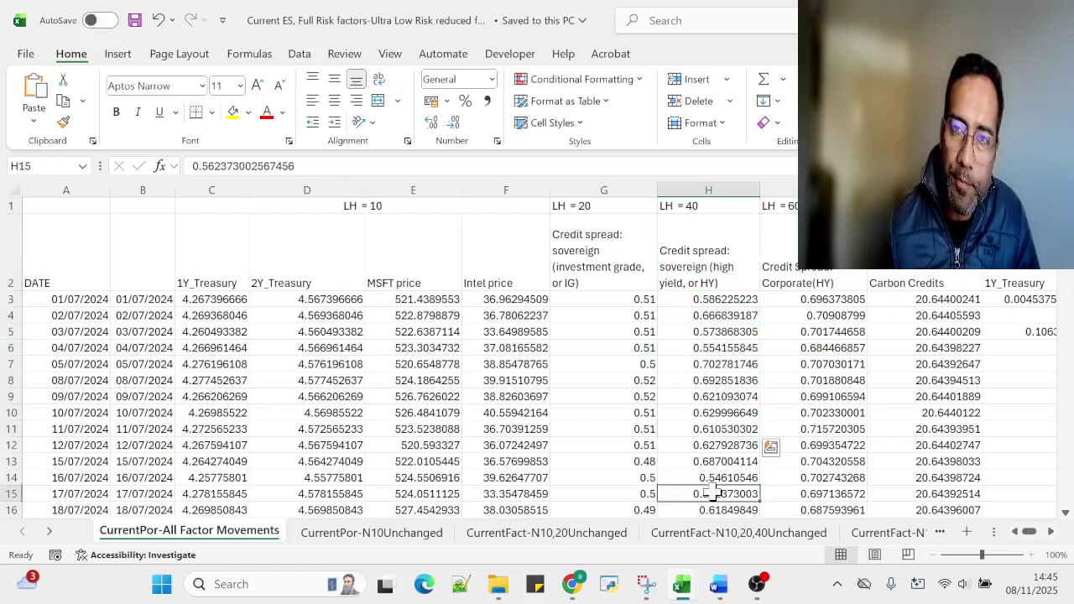
{"action": "left_click_drag", "start_coordinate": [703, 304], "coordinate": [703, 355]}
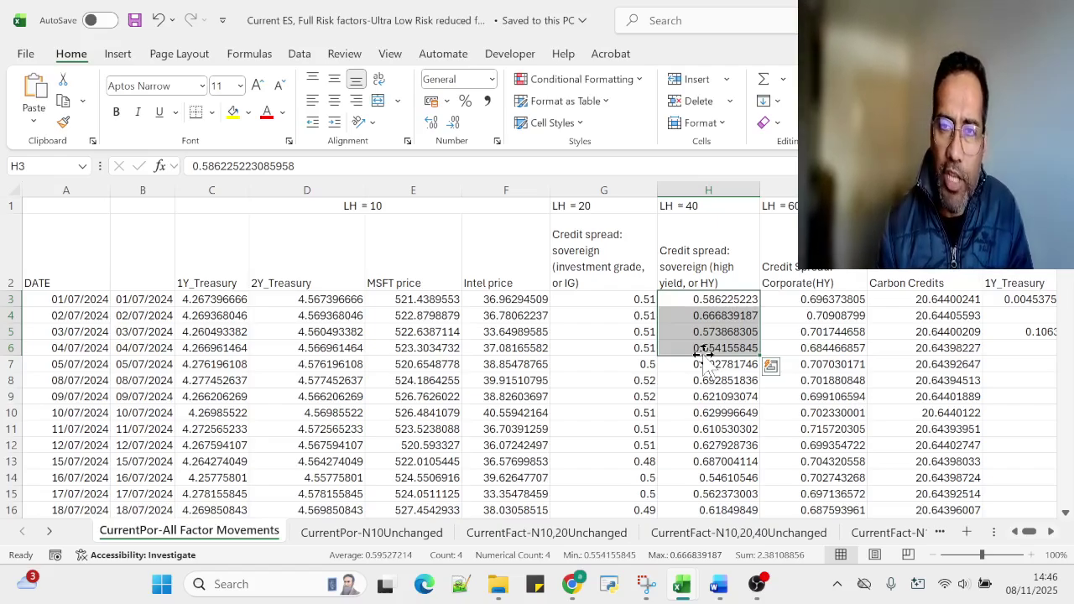
{"action": "left_click", "coordinate": [714, 429]}
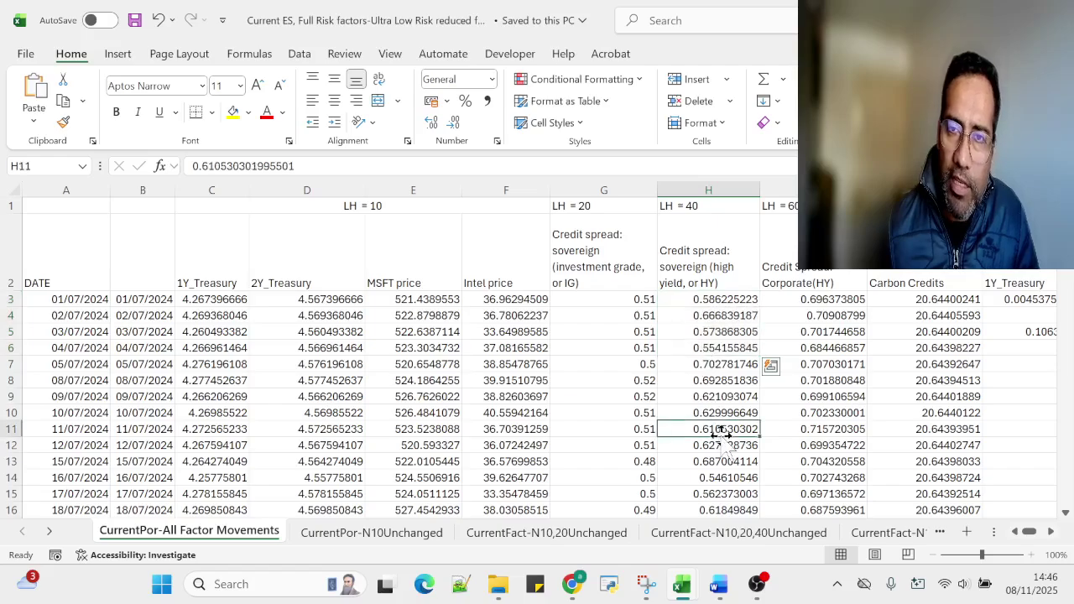
{"action": "left_click", "coordinate": [693, 206]}
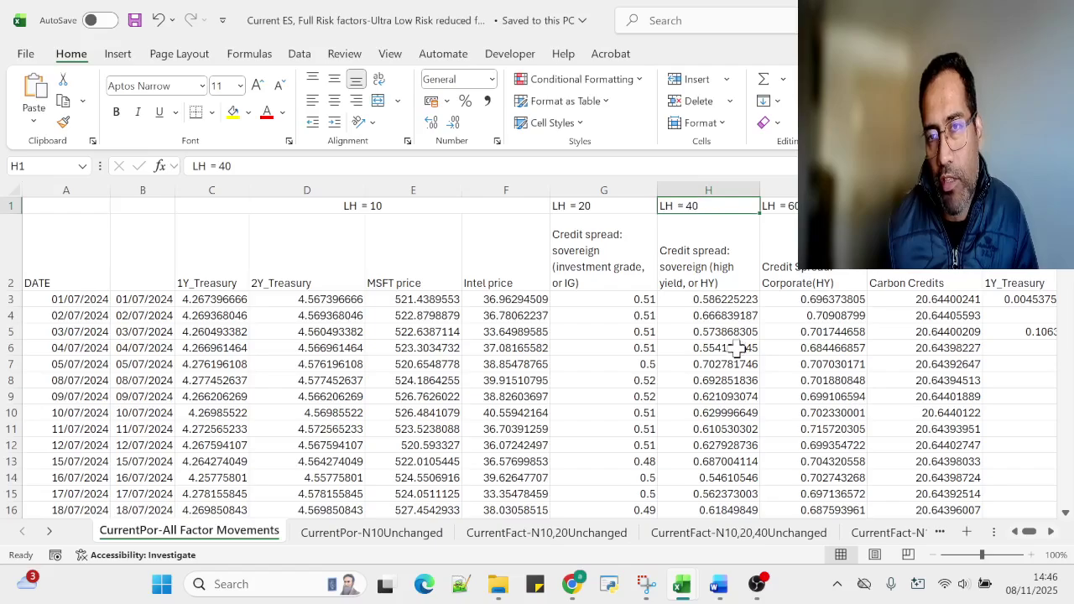
{"action": "left_click_drag", "start_coordinate": [728, 300], "coordinate": [731, 412]}
{"action": "left_click", "coordinate": [626, 331]}
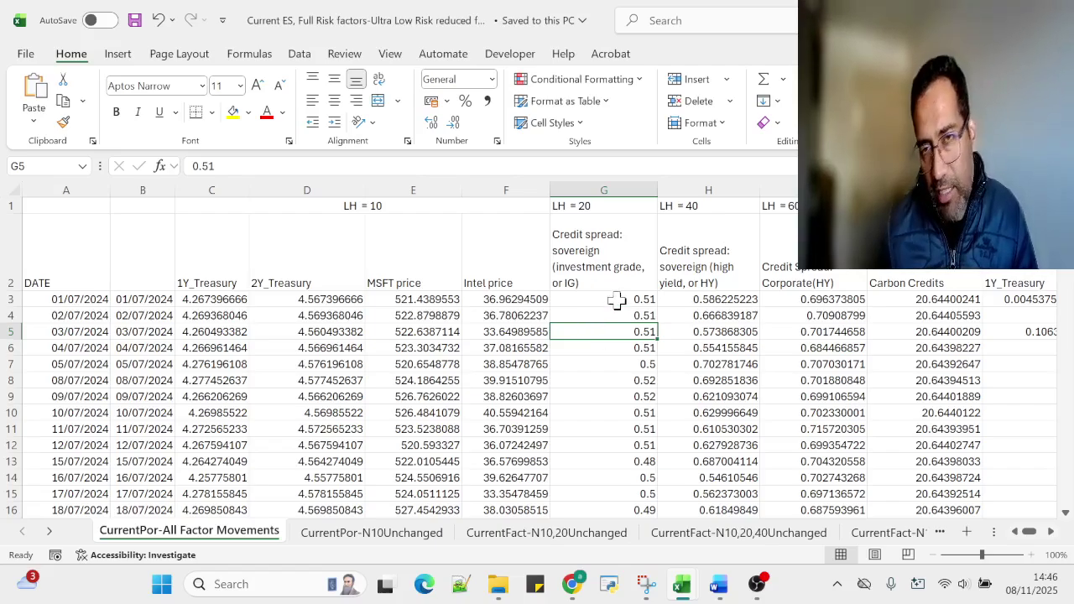
{"action": "left_click", "coordinate": [812, 332]}
Open the Portfolio sheet and review the Treasury bonds row's quantity, notional and total.
{"action": "left_click", "coordinate": [50, 529]}
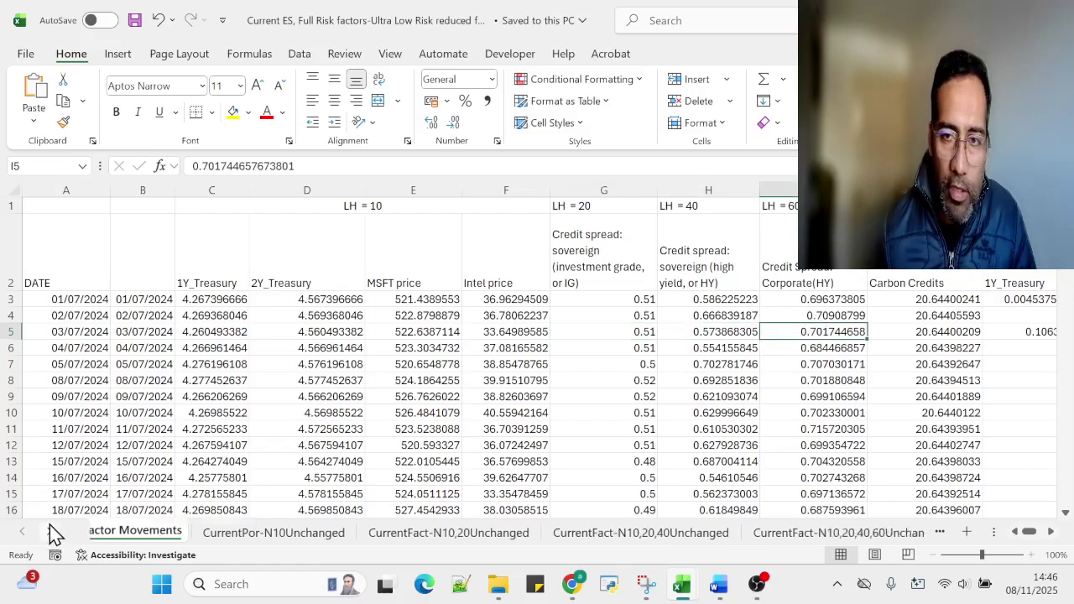
{"action": "left_click", "coordinate": [50, 529]}
{"action": "left_click", "coordinate": [702, 535]}
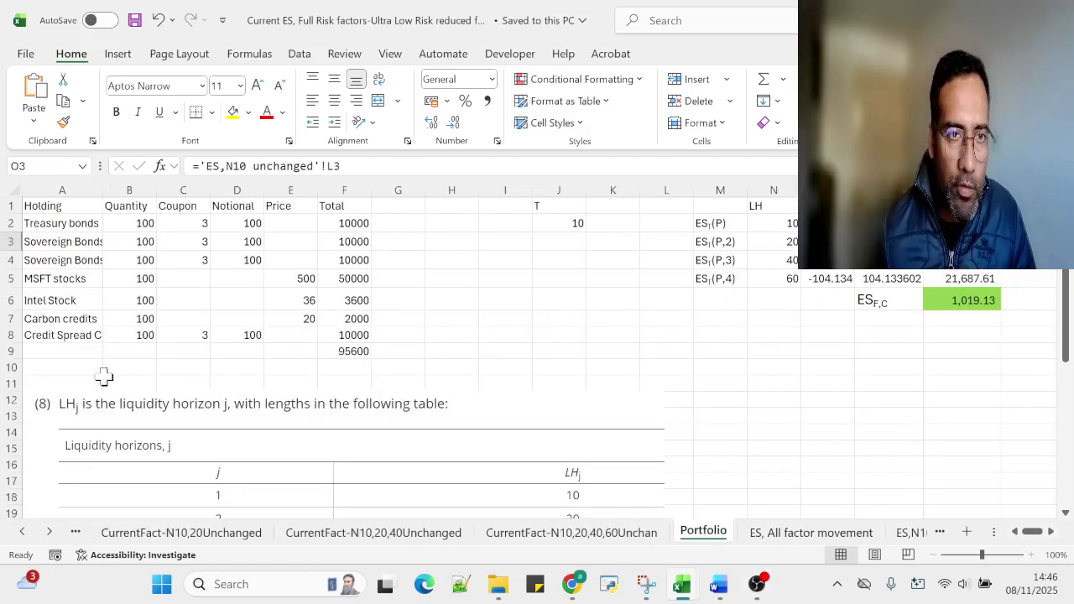
{"action": "left_click", "coordinate": [92, 262]}
{"action": "left_click", "coordinate": [68, 223]}
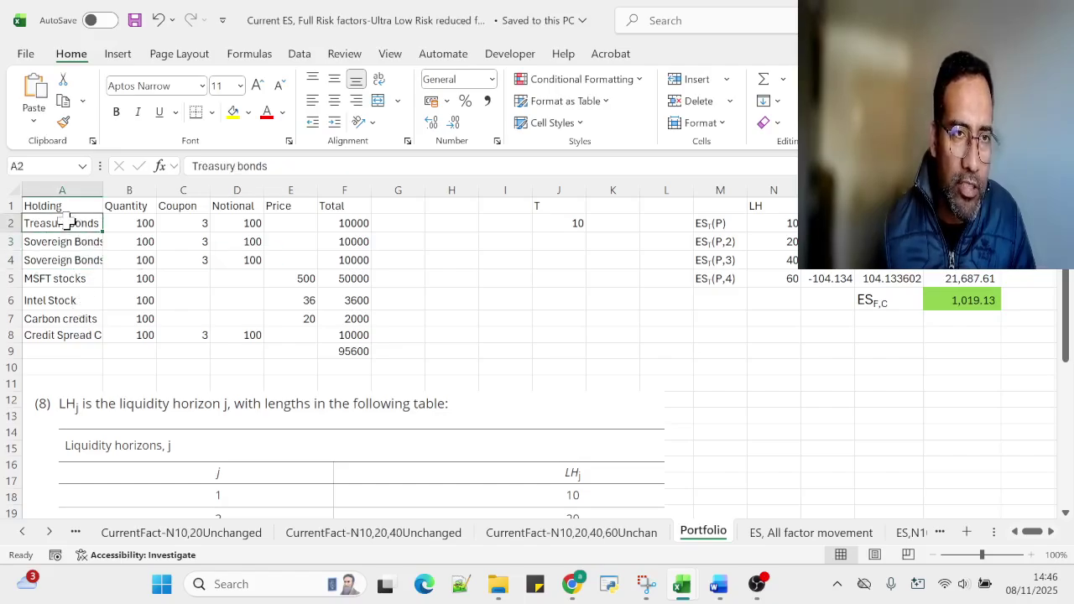
{"action": "left_click", "coordinate": [152, 228]}
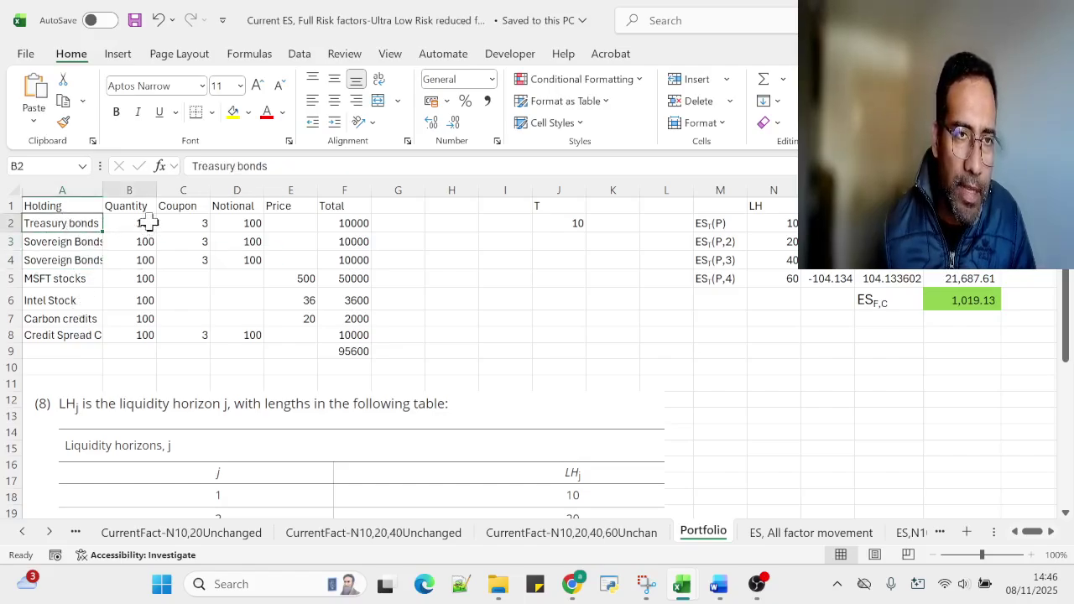
{"action": "left_click", "coordinate": [256, 220]}
{"action": "left_click", "coordinate": [349, 226]}
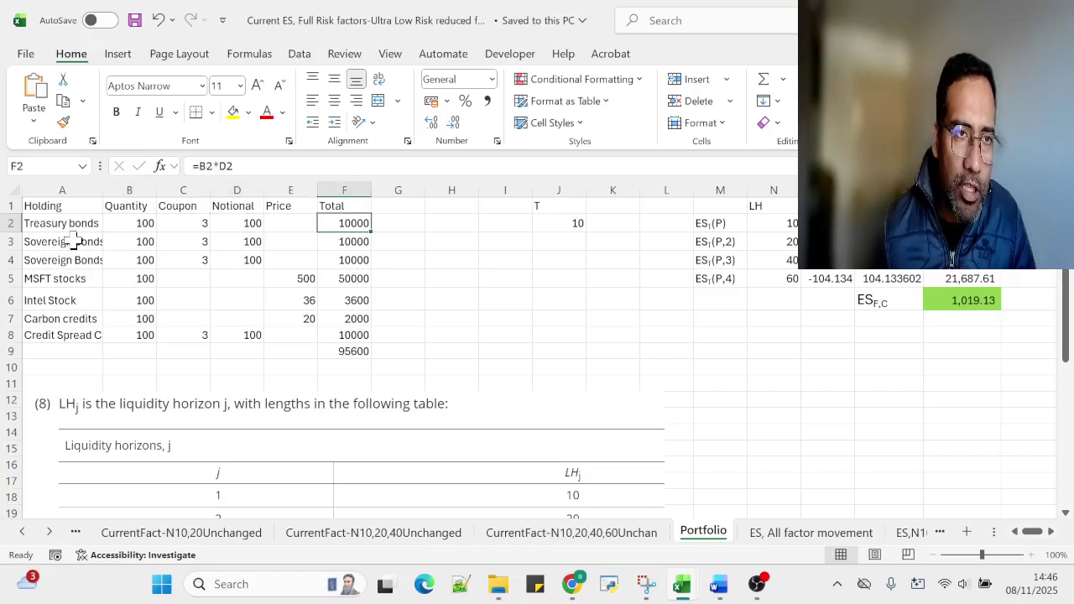
Review the two sovereign bond rows and fit the Holding column's width to its full names.
{"action": "left_click", "coordinate": [57, 241]}
{"action": "mouse_move", "coordinate": [57, 241]}
{"action": "left_mouse_down"}
{"action": "mouse_move", "coordinate": [134, 256]}
{"action": "mouse_move", "coordinate": [329, 257]}
{"action": "left_mouse_up"}
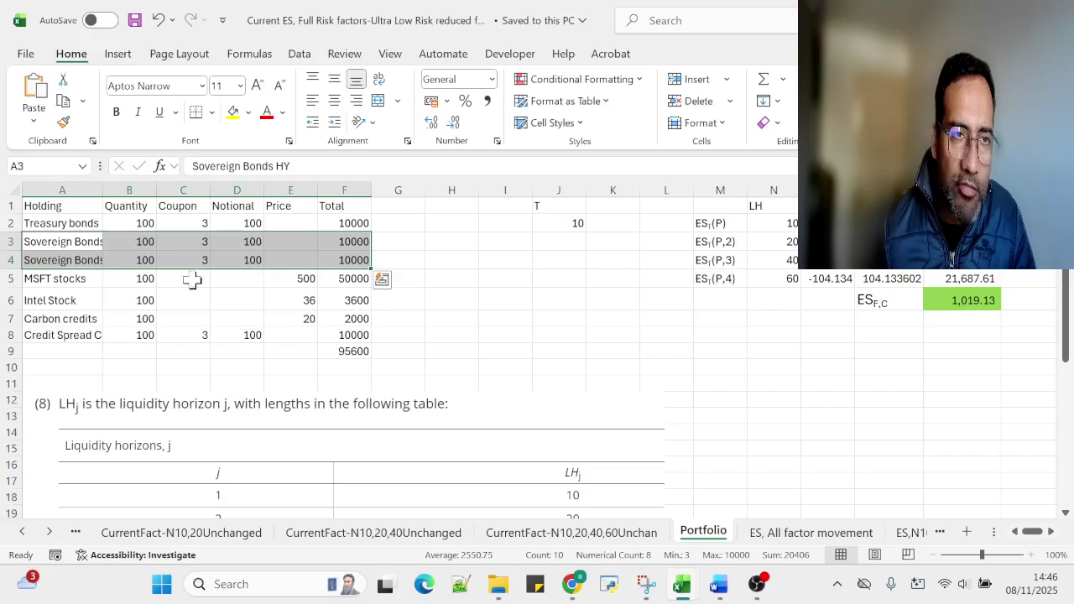
{"action": "double_click", "coordinate": [103, 189]}
{"action": "left_click", "coordinate": [126, 242]}
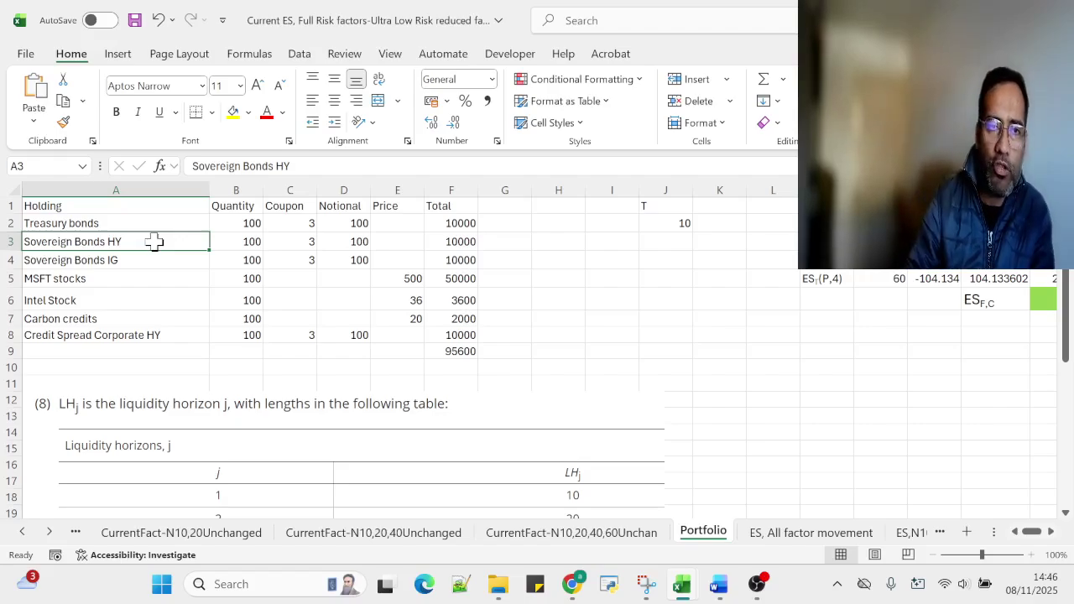
Review the quantities of all holdings and the Sovereign Bonds HY and Sovereign Bonds IG entries.
{"action": "left_click_drag", "start_coordinate": [248, 223], "coordinate": [239, 335]}
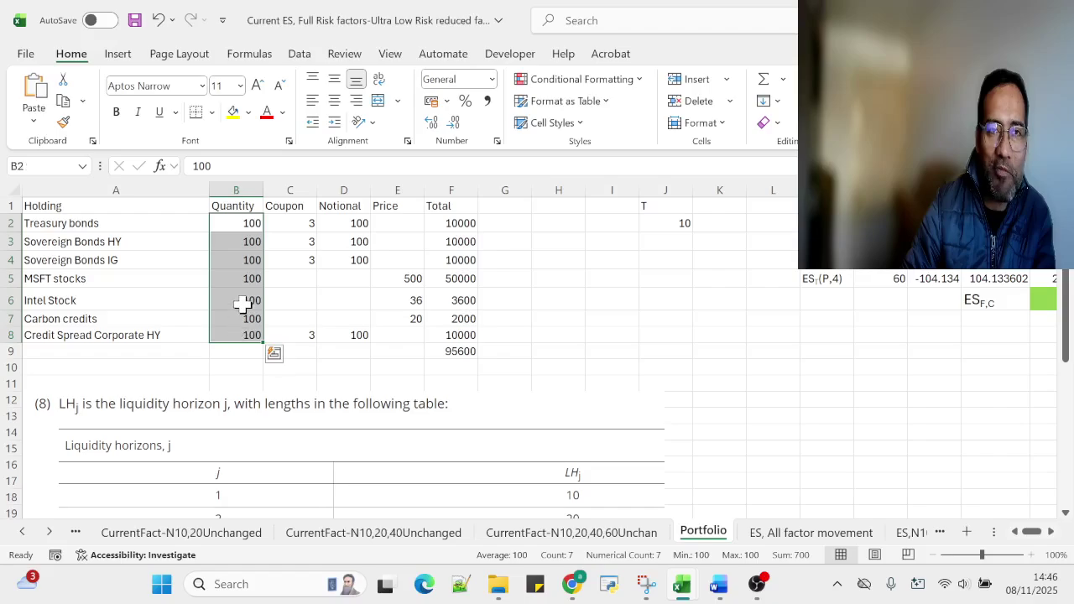
{"action": "left_click", "coordinate": [248, 227]}
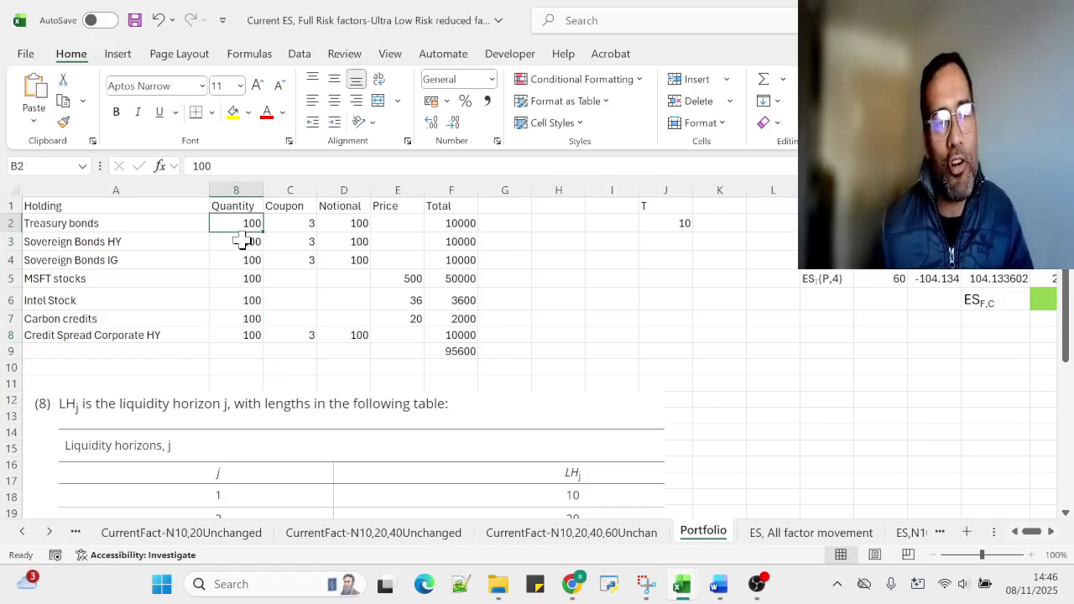
{"action": "left_click", "coordinate": [241, 241]}
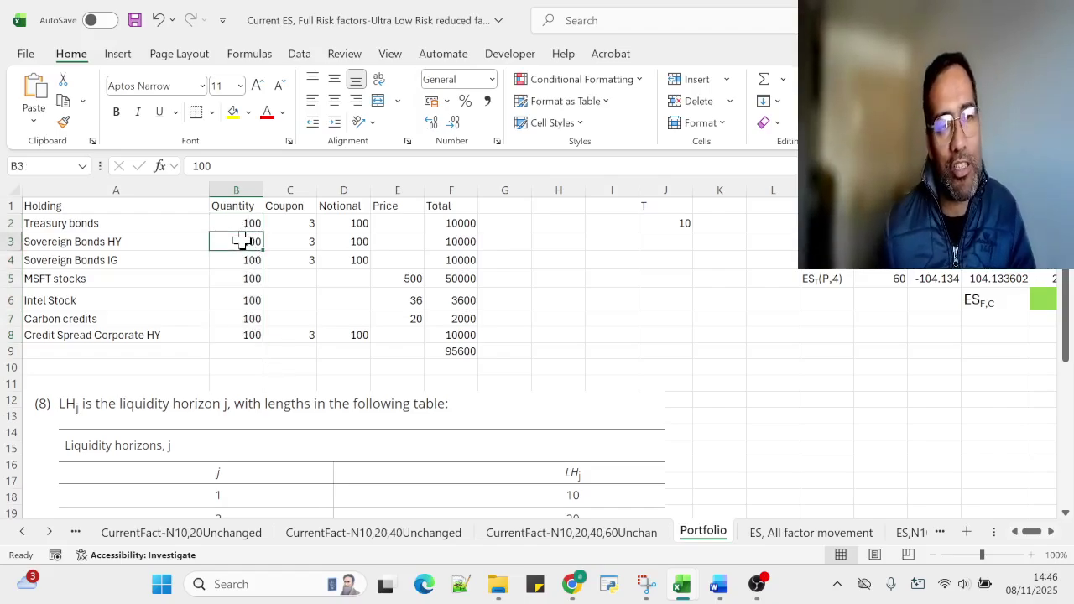
{"action": "left_click", "coordinate": [135, 241]}
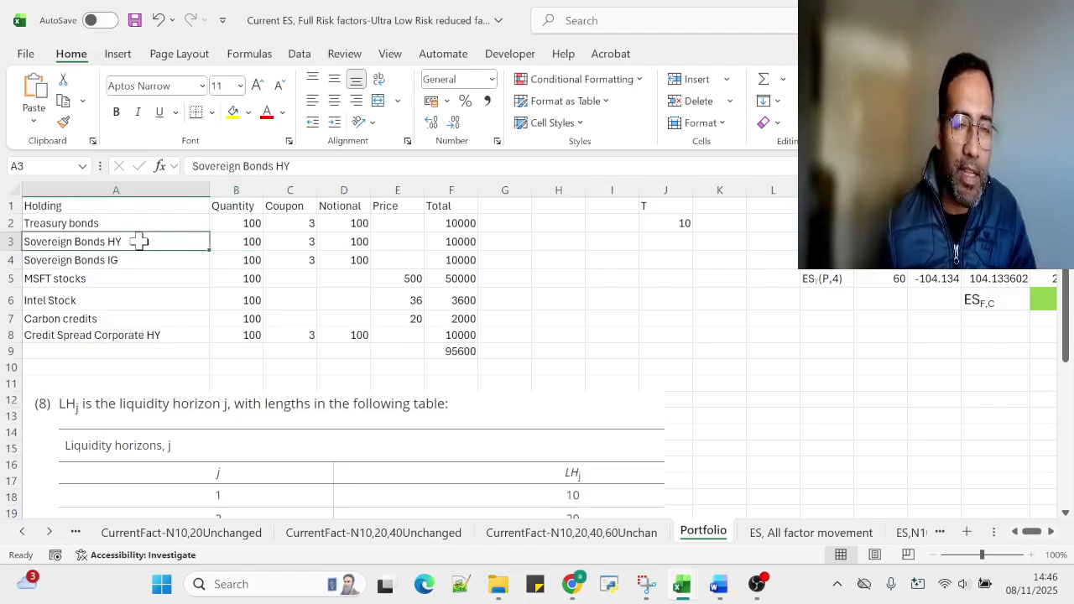
{"action": "left_click", "coordinate": [149, 262]}
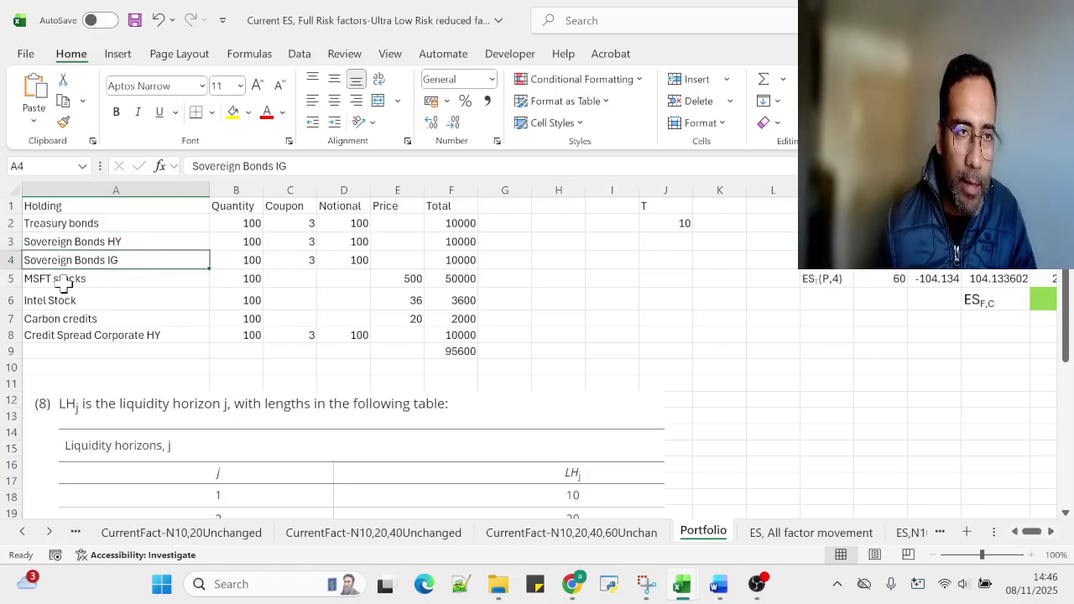
Review the MSFT, Intel and carbon credits holdings, including the carbon credits row's quantity, price and total.
{"action": "left_click_drag", "start_coordinate": [64, 280], "coordinate": [87, 302]}
{"action": "left_click", "coordinate": [114, 319]}
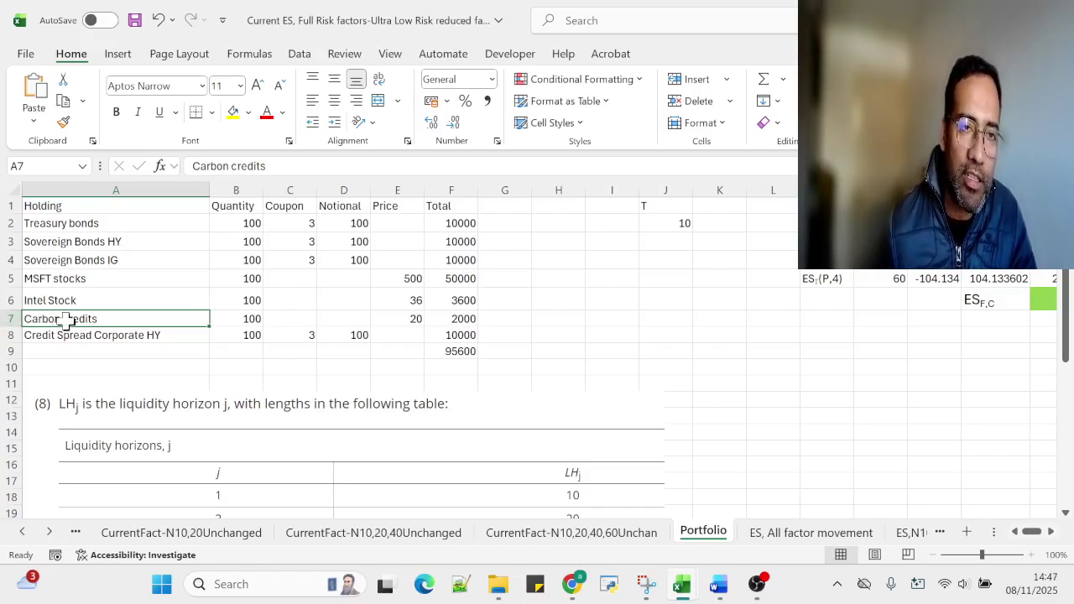
{"action": "left_click_drag", "start_coordinate": [65, 319], "coordinate": [443, 319]}
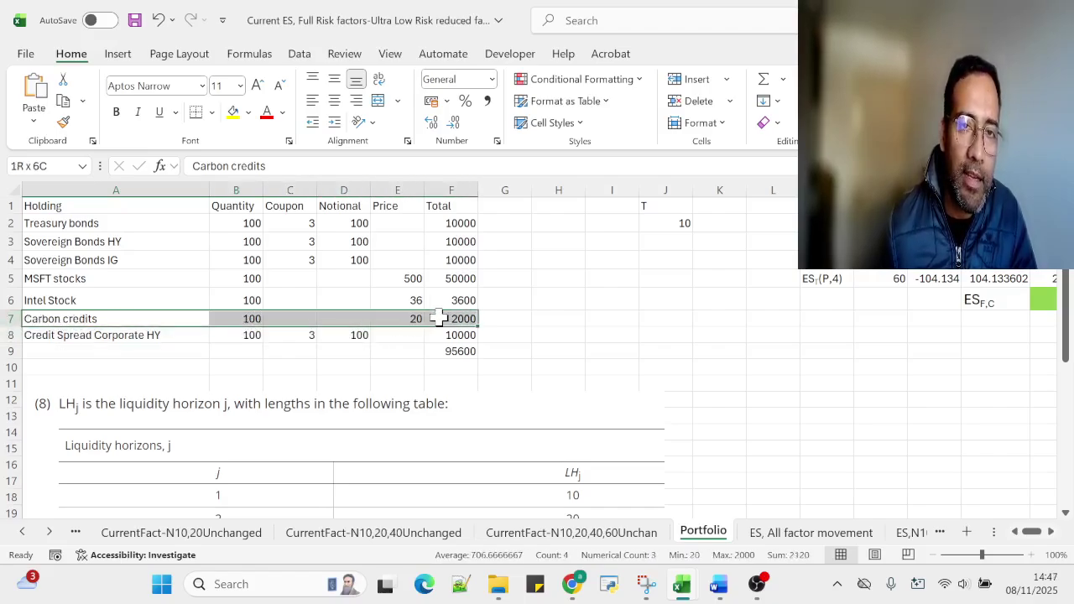
{"action": "left_click", "coordinate": [94, 335]}
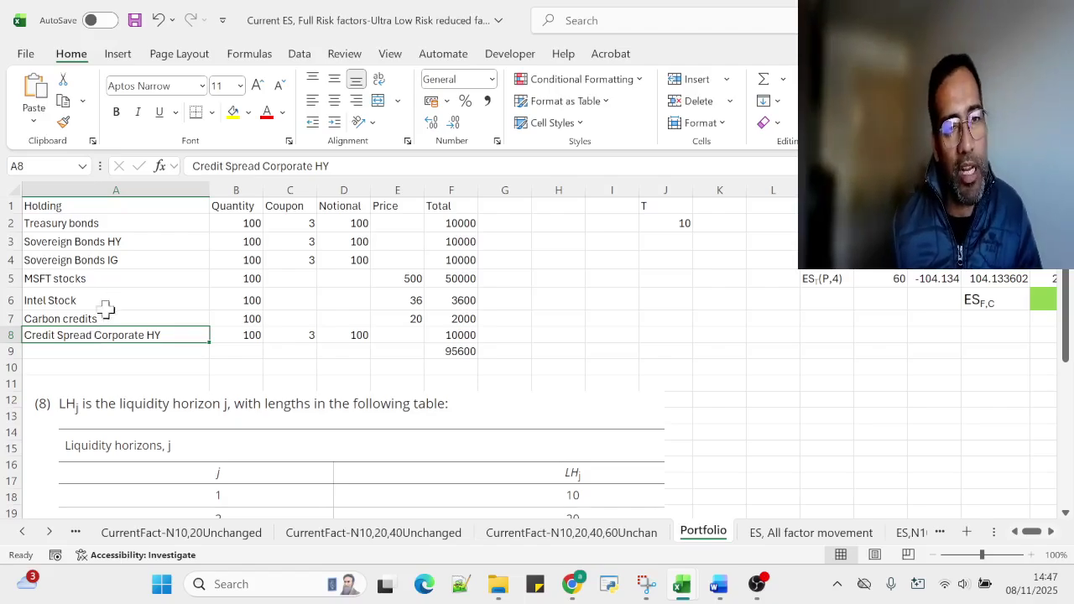
{"action": "left_click", "coordinate": [87, 318]}
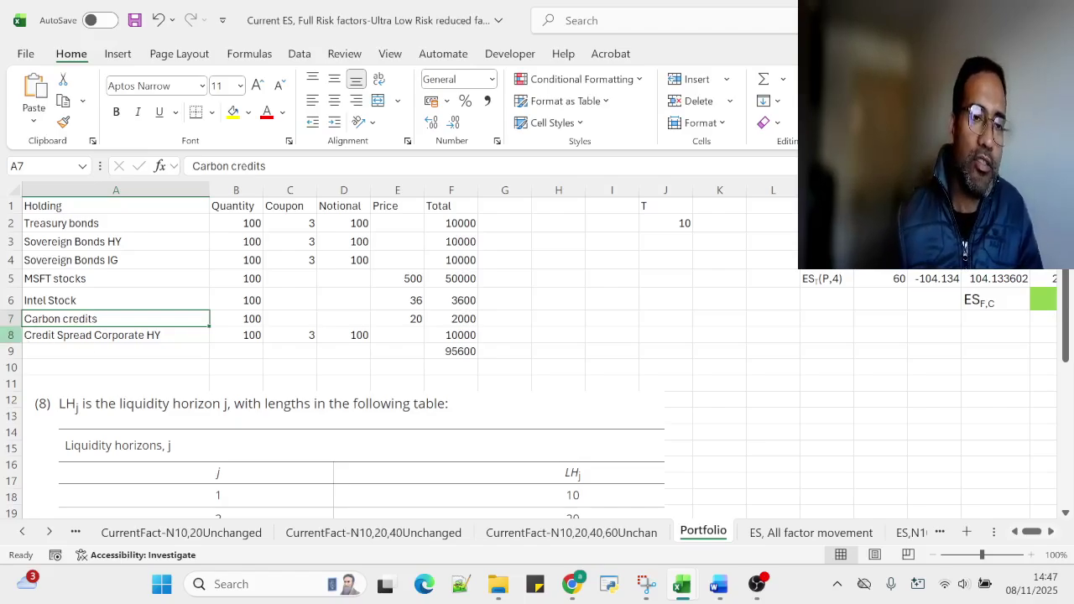
{"action": "left_click", "coordinate": [10, 319]}
{"action": "left_click", "coordinate": [71, 323]}
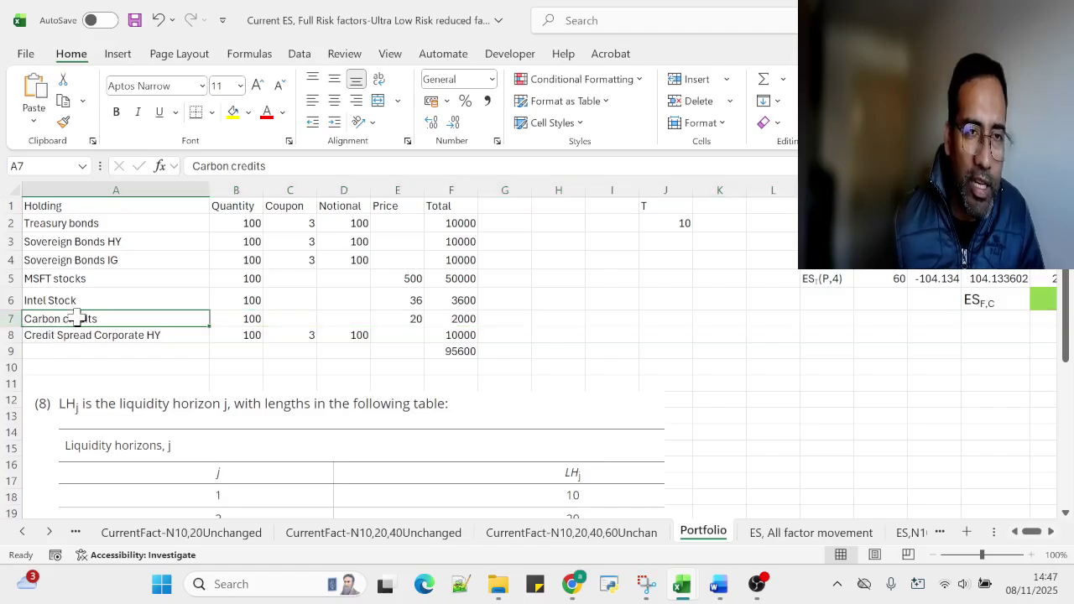
{"action": "left_click", "coordinate": [248, 317]}
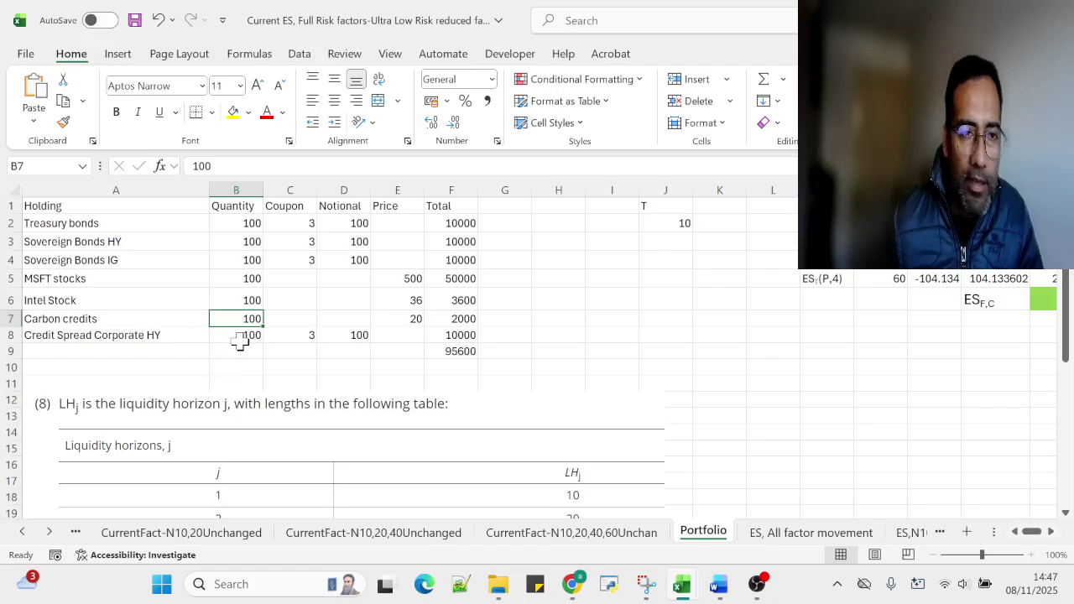
Review the Credit Spread Corporate HY holding and its quantity.
{"action": "left_click", "coordinate": [126, 336]}
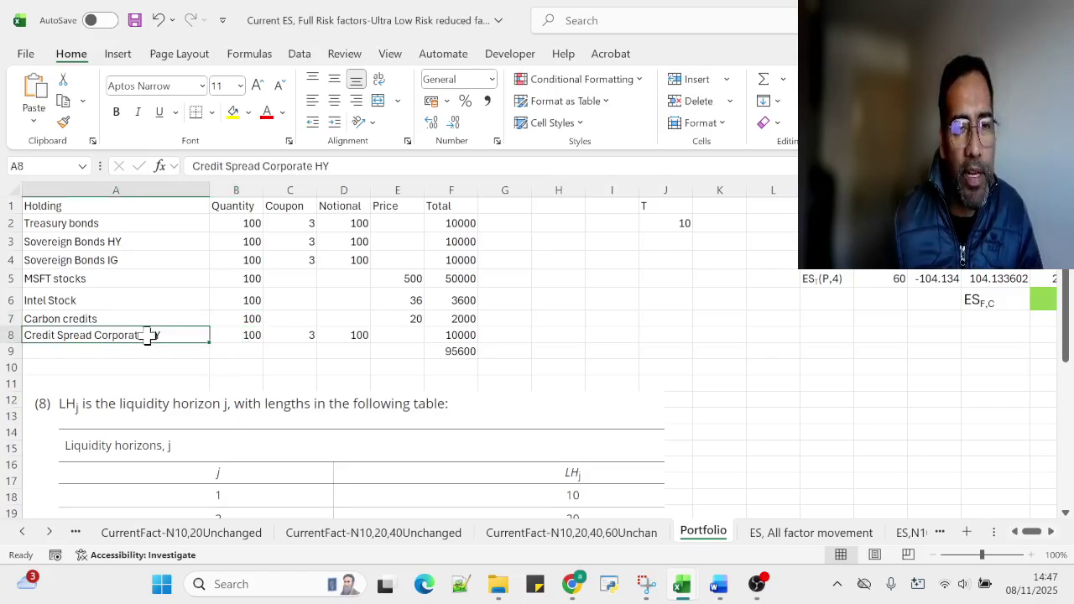
{"action": "left_click", "coordinate": [242, 336]}
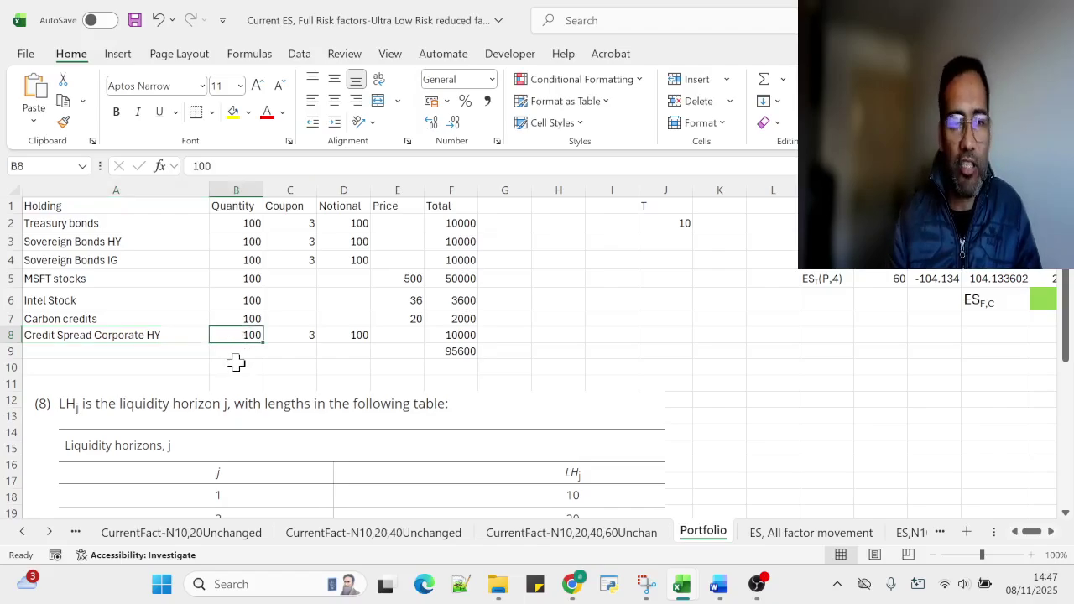
{"action": "left_click", "coordinate": [187, 336]}
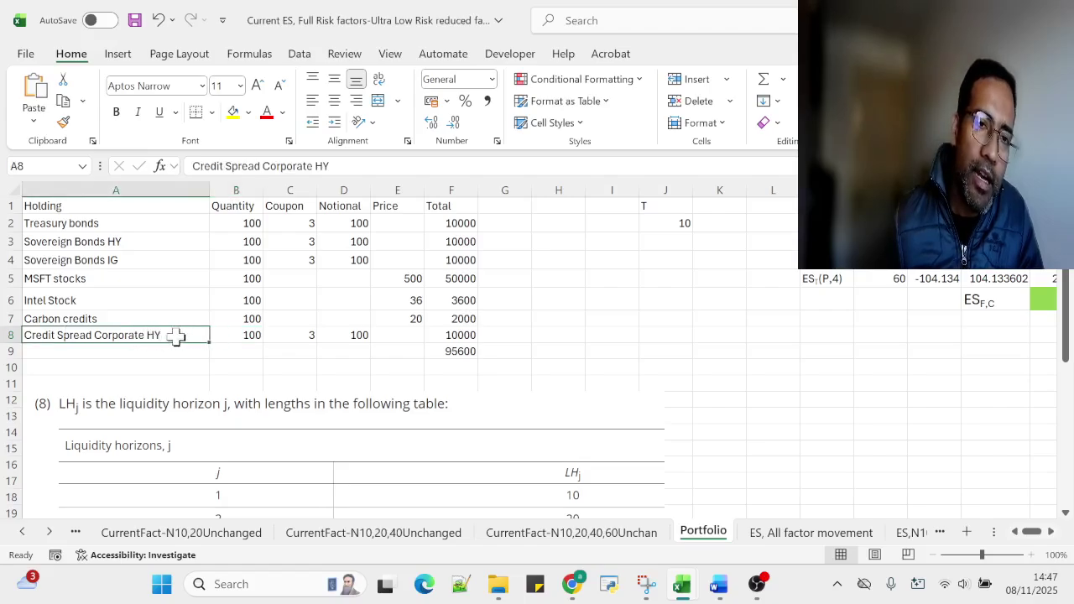
{"action": "left_click", "coordinate": [257, 336]}
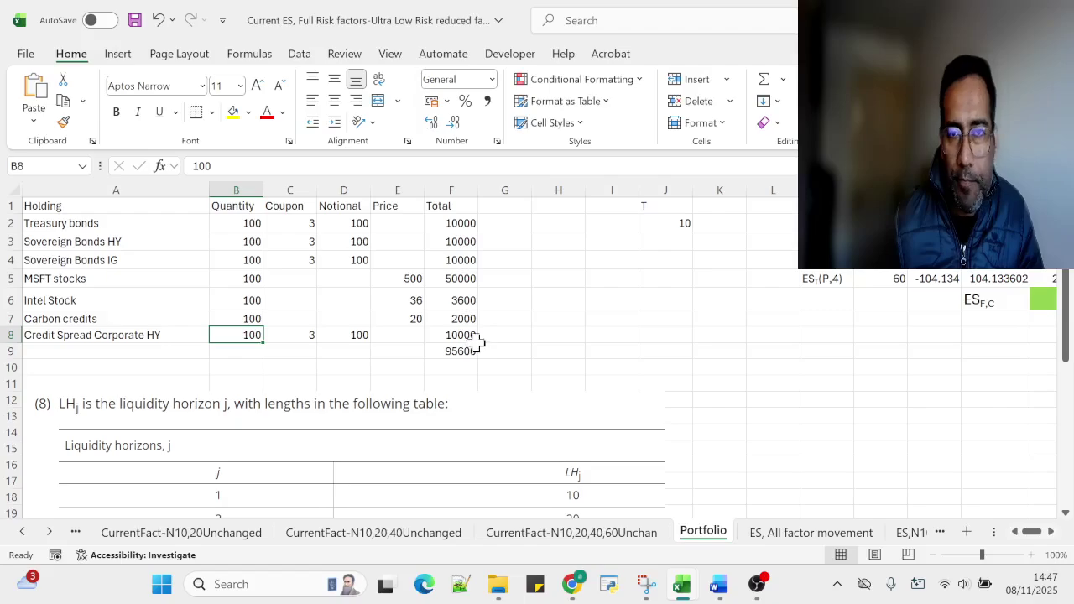
Open the CurrentPor-All Factor Movements sheet and review the factor headers for Treasuries, stock prices, credit spreads and carbon credits.
{"action": "left_click", "coordinate": [22, 532]}
{"action": "left_click", "coordinate": [22, 532]}
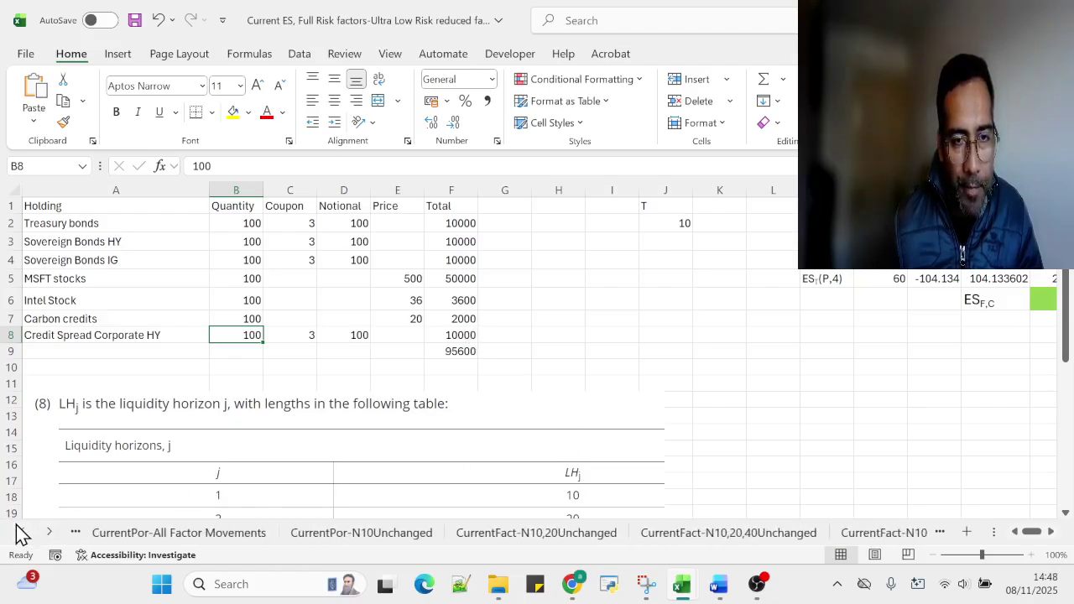
{"action": "left_click", "coordinate": [189, 533]}
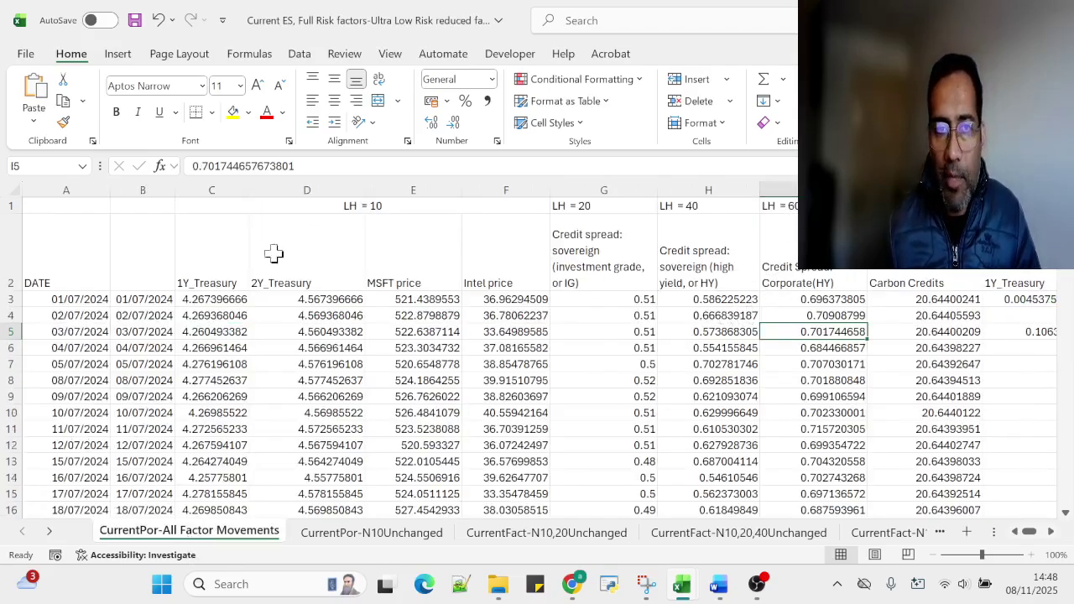
{"action": "left_click_drag", "start_coordinate": [223, 260], "coordinate": [318, 269]}
{"action": "left_click_drag", "start_coordinate": [415, 262], "coordinate": [541, 255]}
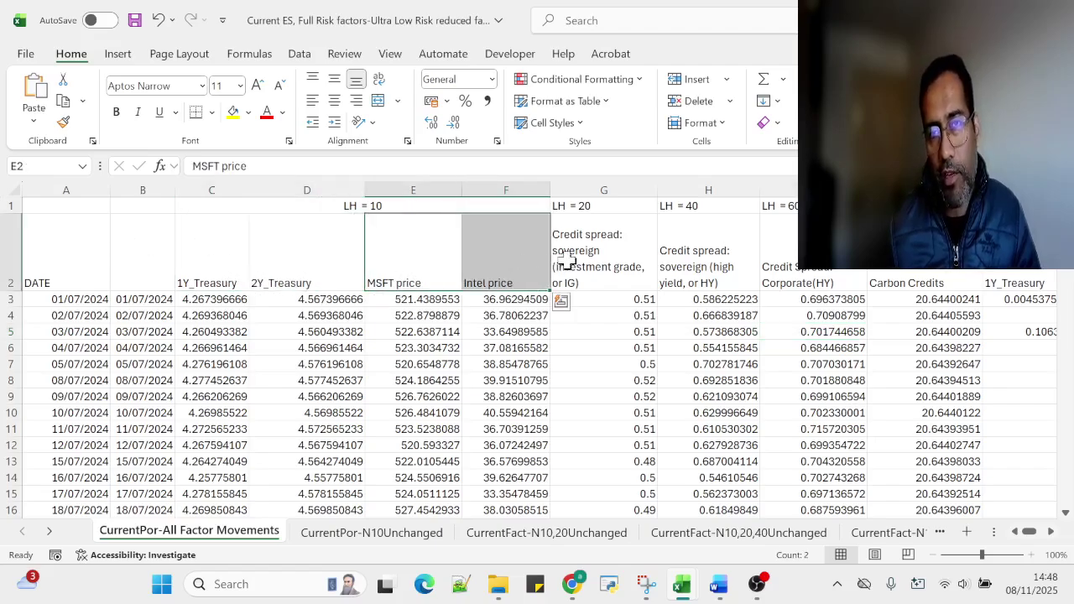
{"action": "left_click", "coordinate": [604, 252]}
{"action": "left_click_drag", "start_coordinate": [646, 259], "coordinate": [806, 277]}
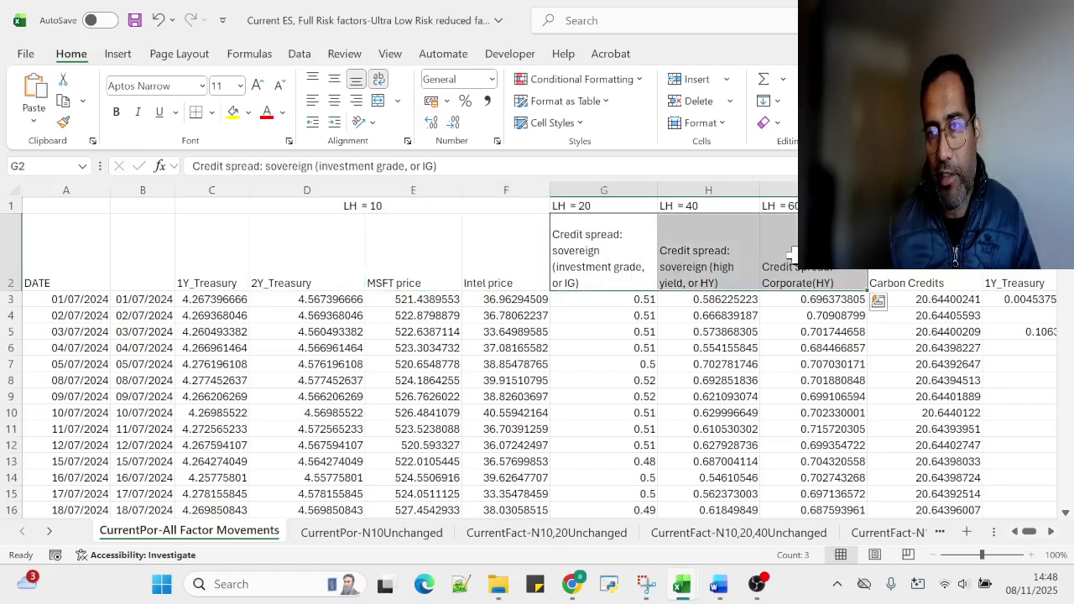
{"action": "left_click", "coordinate": [928, 271]}
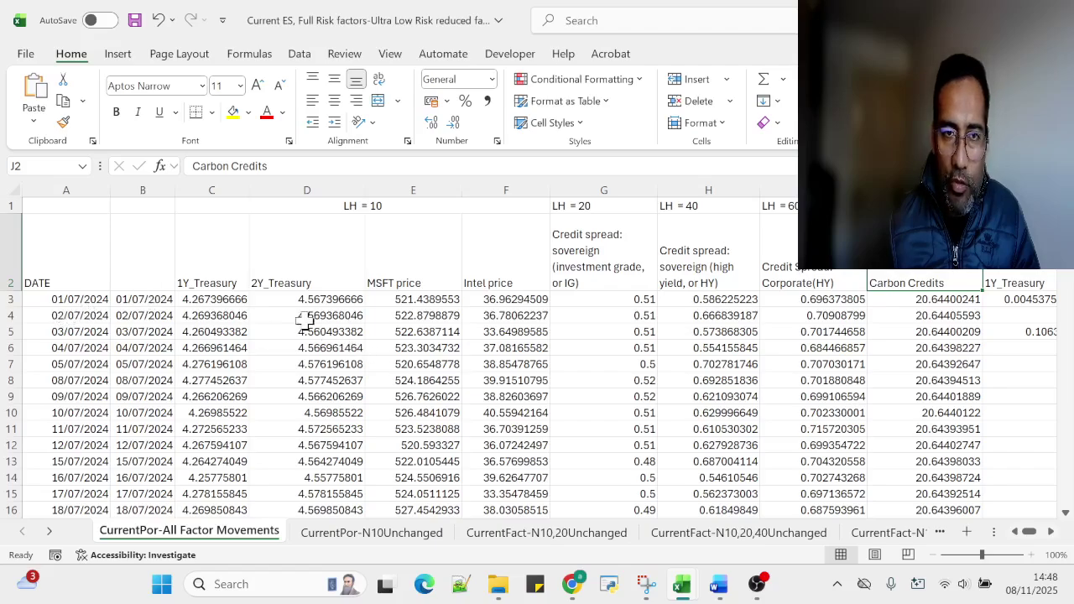
Examine the daily factor values across the LH = 10, 20, 40 and 60 columns and the carbon credits column.
{"action": "left_click_drag", "start_coordinate": [234, 297], "coordinate": [898, 499]}
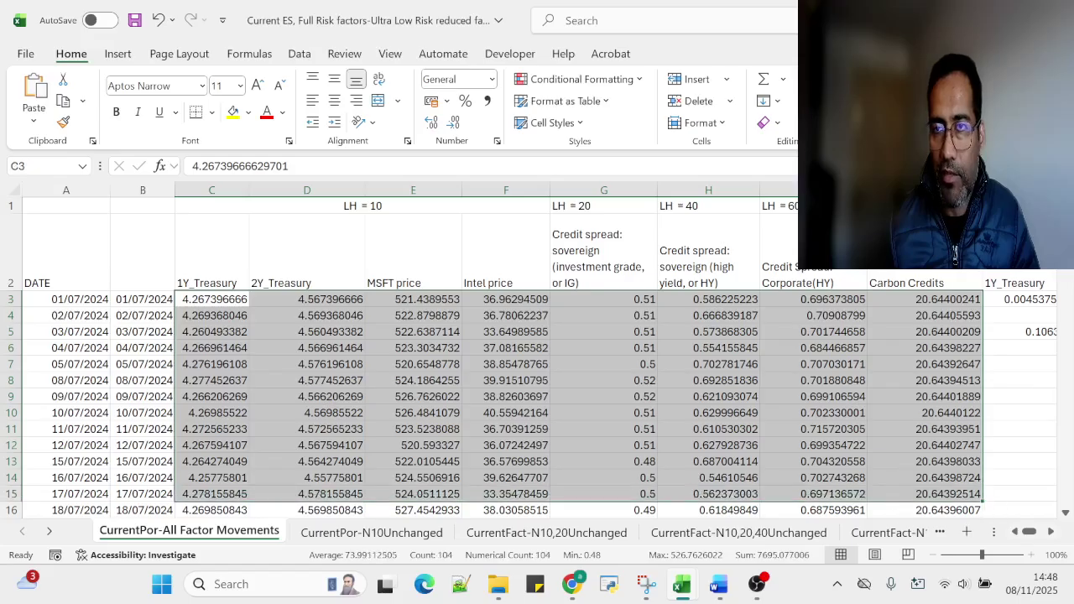
{"action": "mouse_move", "coordinate": [1065, 217]}
{"action": "left_mouse_down"}
{"action": "mouse_move", "coordinate": [1034, 509]}
{"action": "mouse_move", "coordinate": [1054, 209]}
{"action": "left_mouse_up"}
{"action": "left_click", "coordinate": [501, 361]}
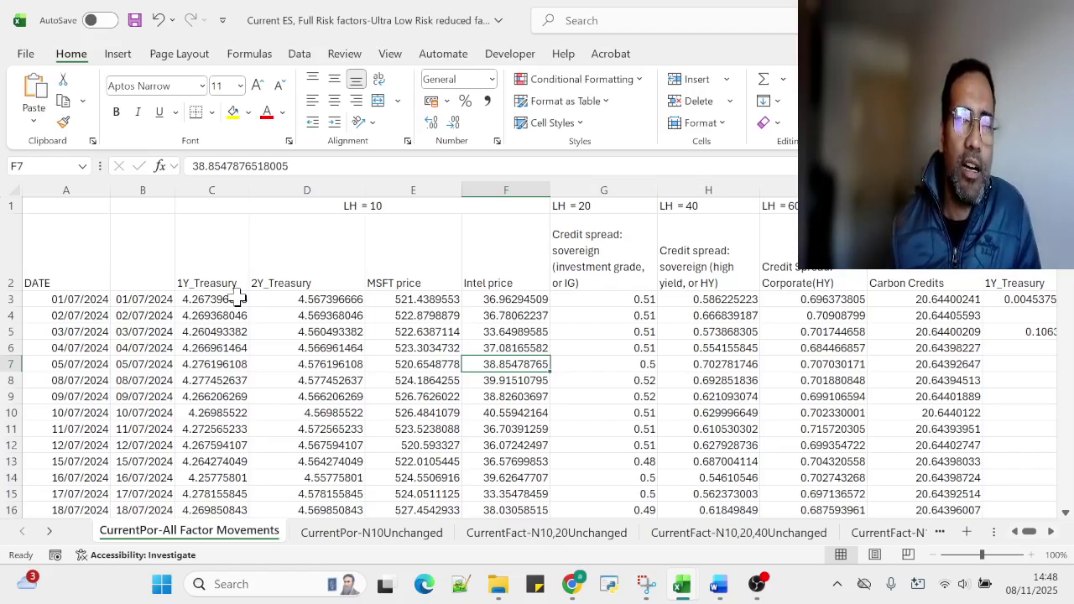
{"action": "left_click", "coordinate": [633, 413]}
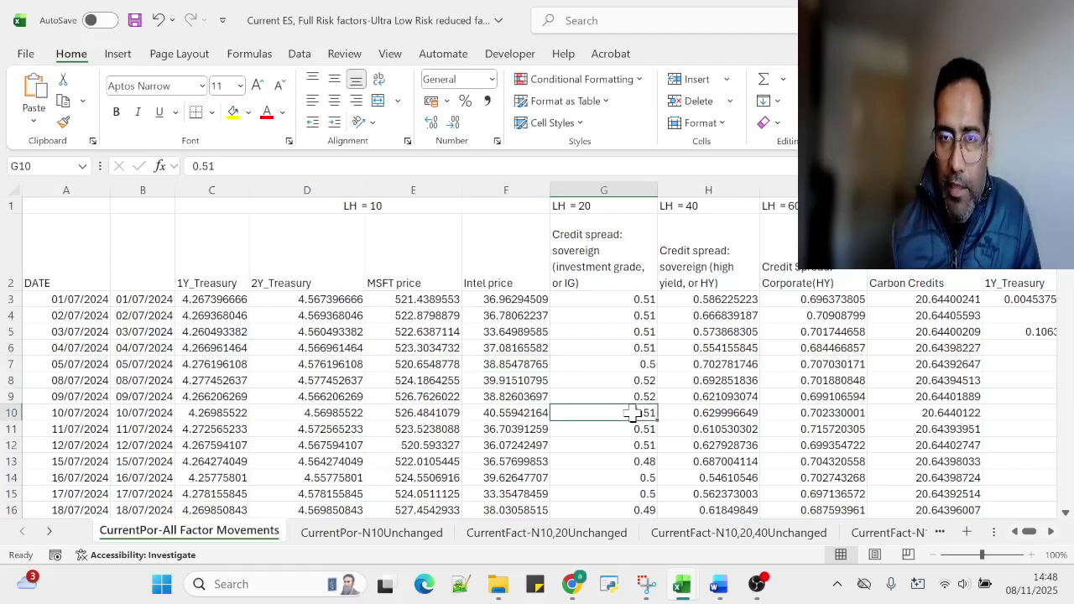
{"action": "left_click", "coordinate": [727, 380]}
{"action": "left_click", "coordinate": [858, 378]}
{"action": "left_click", "coordinate": [923, 368]}
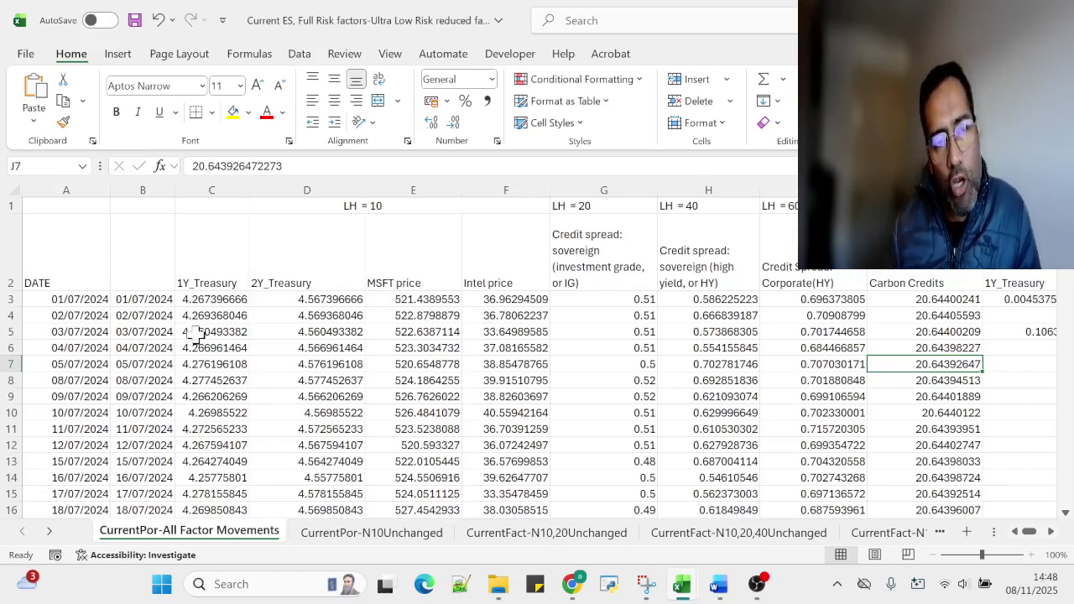
{"action": "left_click", "coordinate": [211, 315]}
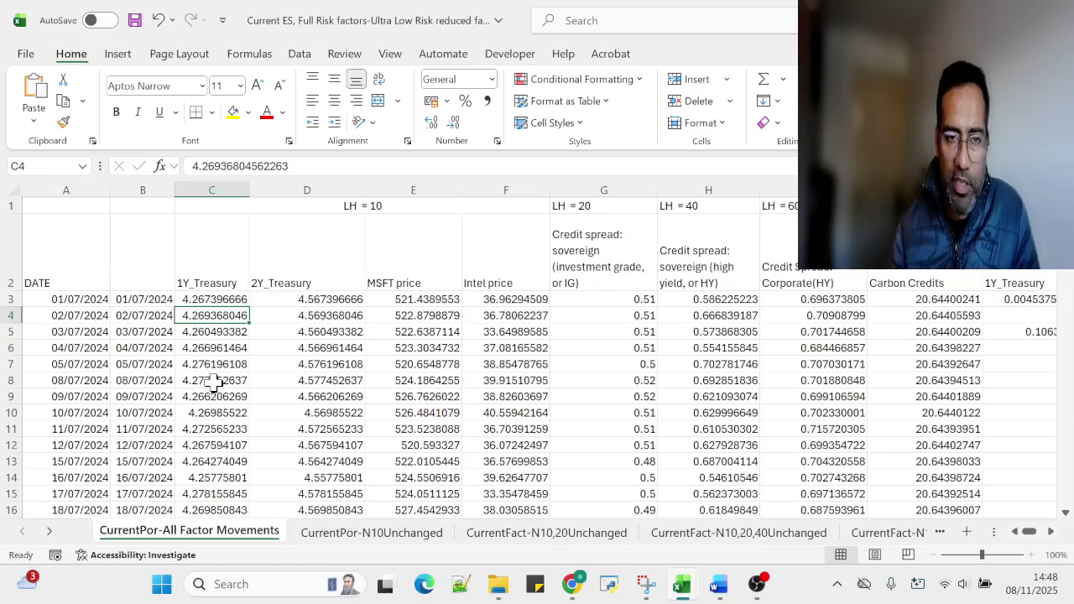
Glance at the CurrentPor-N10Unchanged sheet, return to CurrentPor-All Factor Movements and examine the factors' standard deviations, especially MSFT and Intel.
{"action": "left_click", "coordinate": [382, 536]}
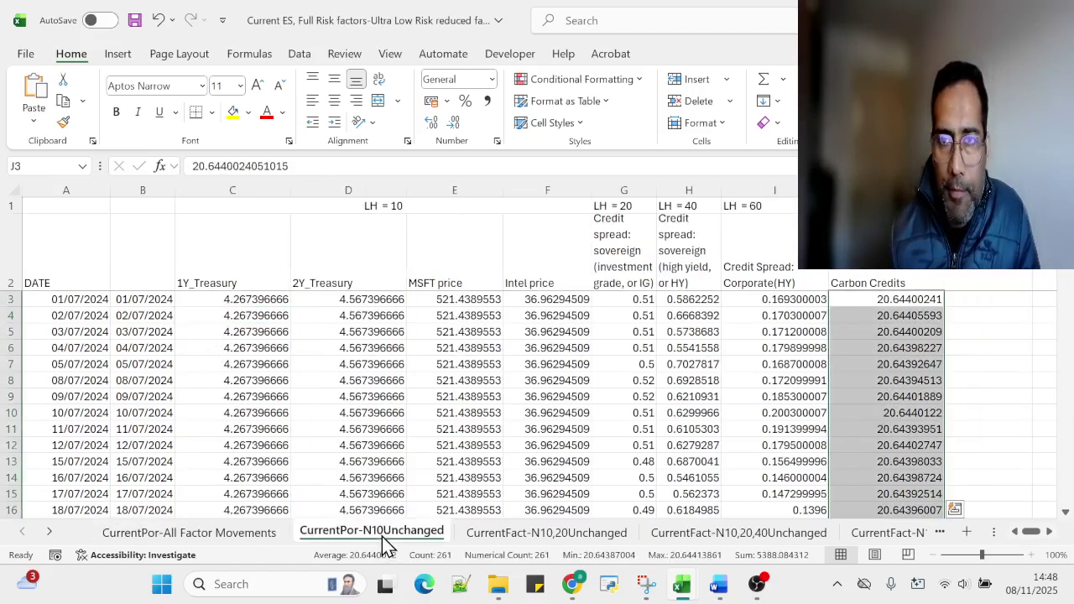
{"action": "left_click", "coordinate": [251, 532]}
{"action": "left_click", "coordinate": [1052, 541]}
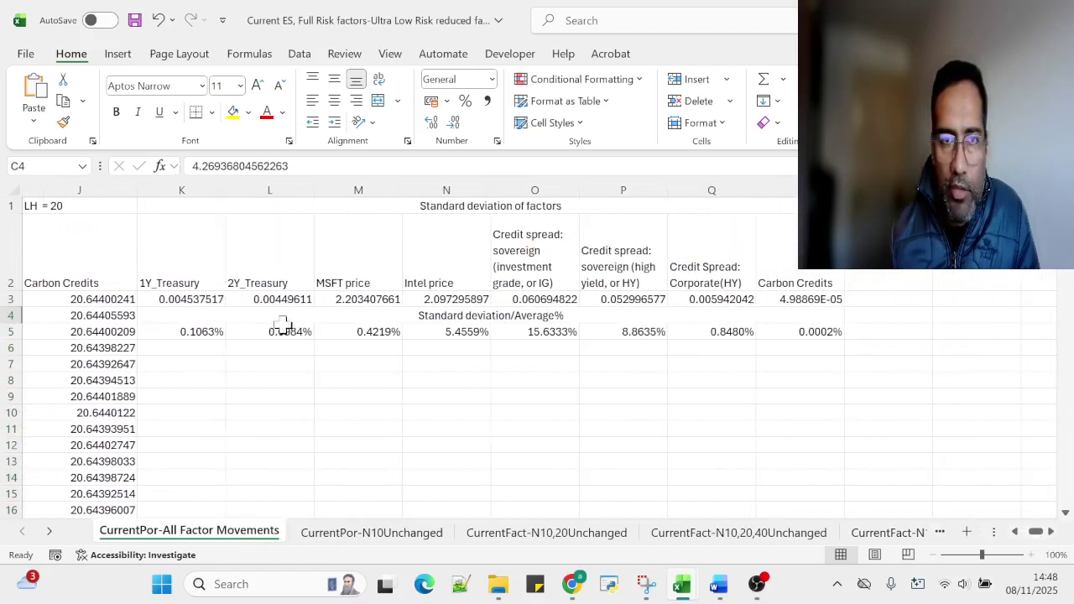
{"action": "left_click_drag", "start_coordinate": [205, 299], "coordinate": [762, 299]}
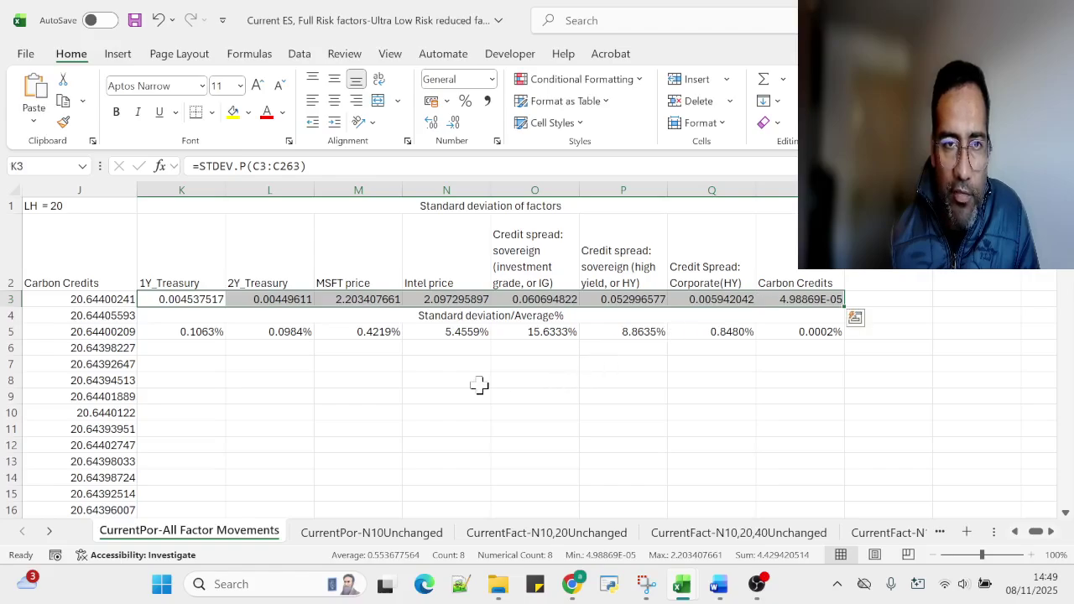
{"action": "left_click", "coordinate": [445, 302]}
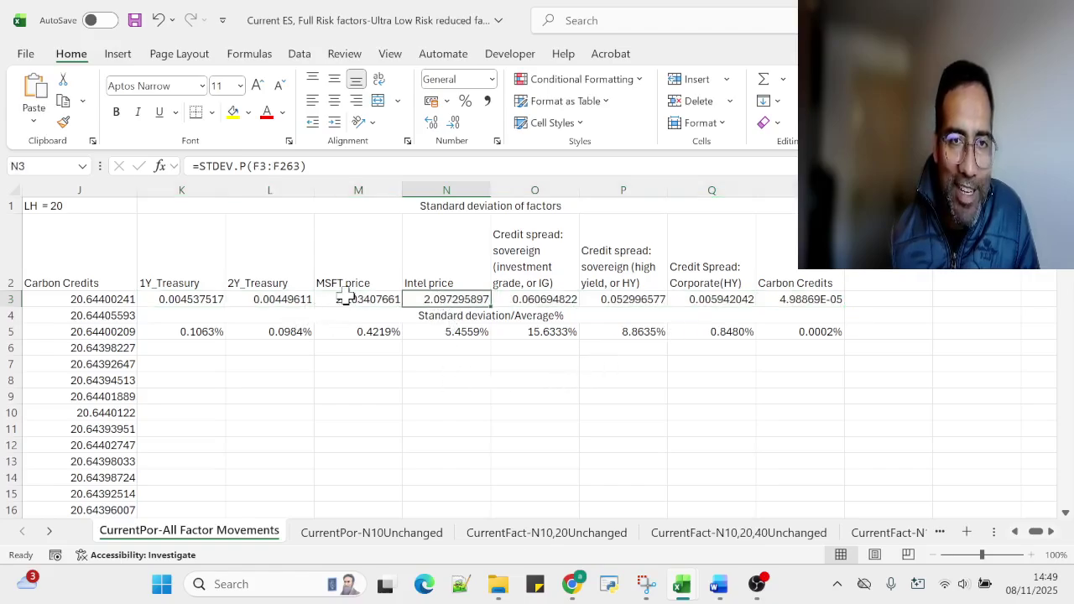
{"action": "left_click_drag", "start_coordinate": [344, 299], "coordinate": [425, 299]}
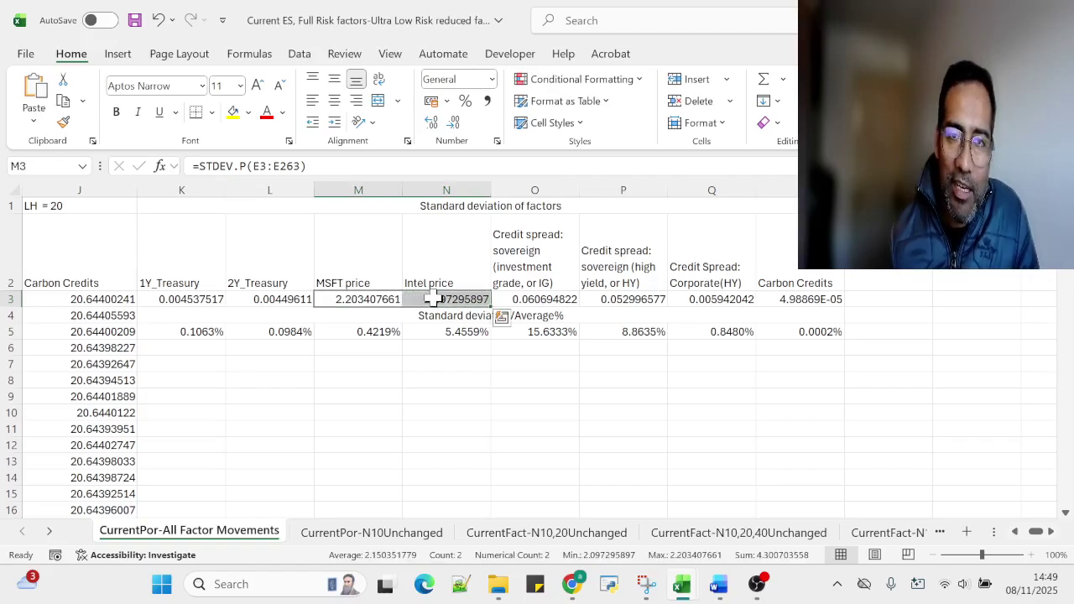
Compare the standard deviation/average percentages of the Intel price and the sovereign IG and HY credit spreads.
{"action": "left_click", "coordinate": [454, 343]}
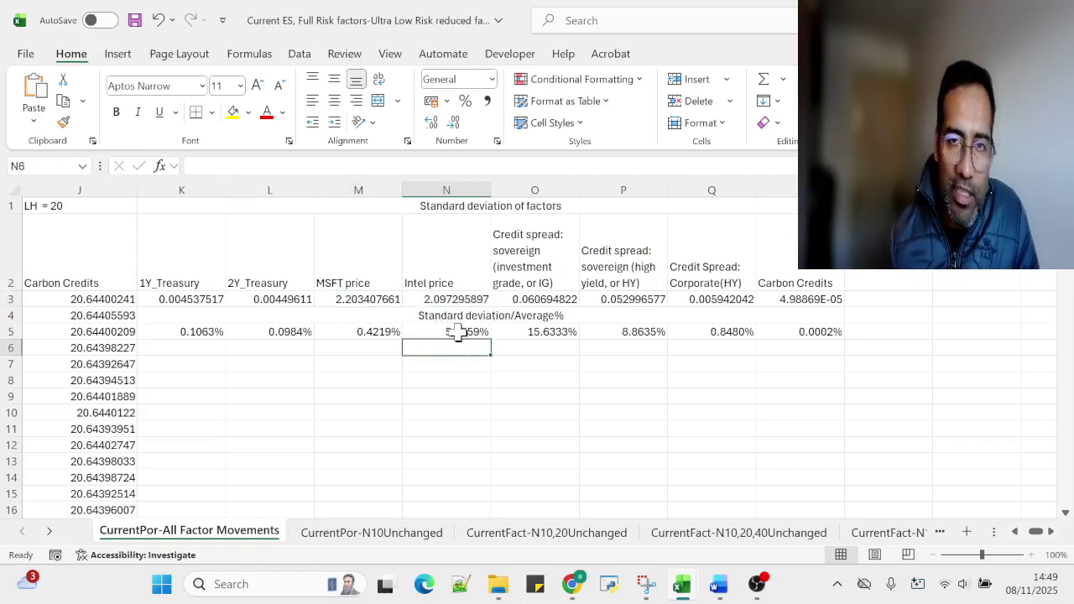
{"action": "left_click_drag", "start_coordinate": [456, 333], "coordinate": [538, 333]}
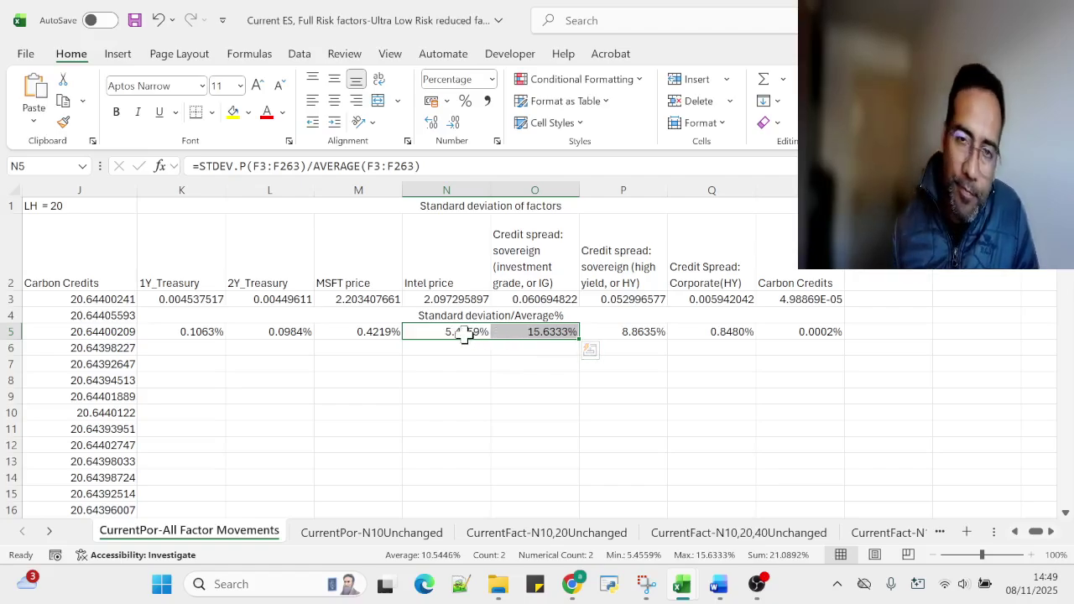
{"action": "left_click", "coordinate": [566, 395]}
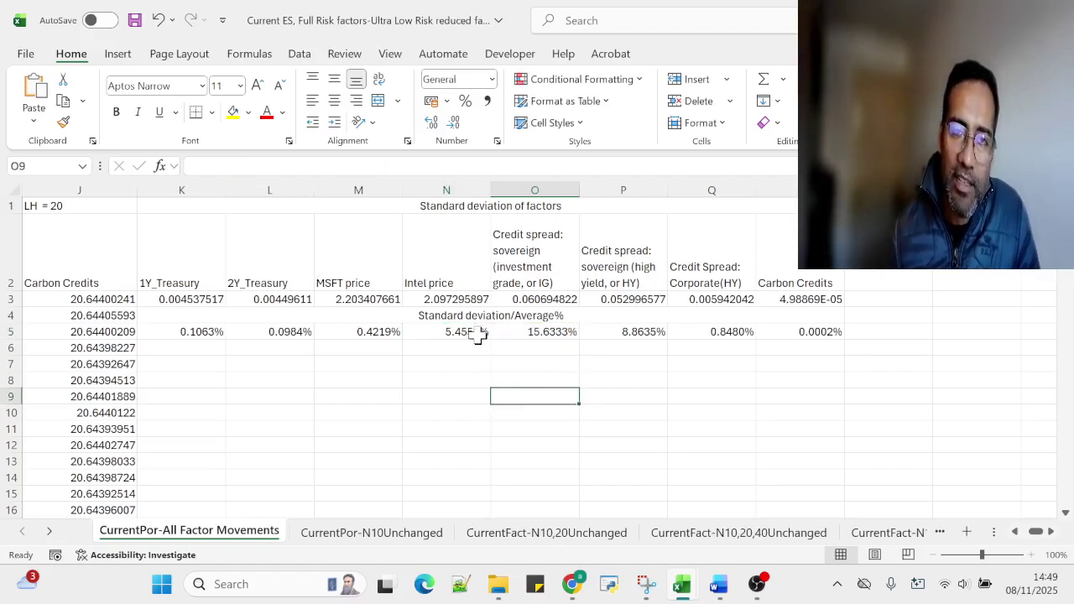
{"action": "left_click_drag", "start_coordinate": [474, 332], "coordinate": [652, 328]}
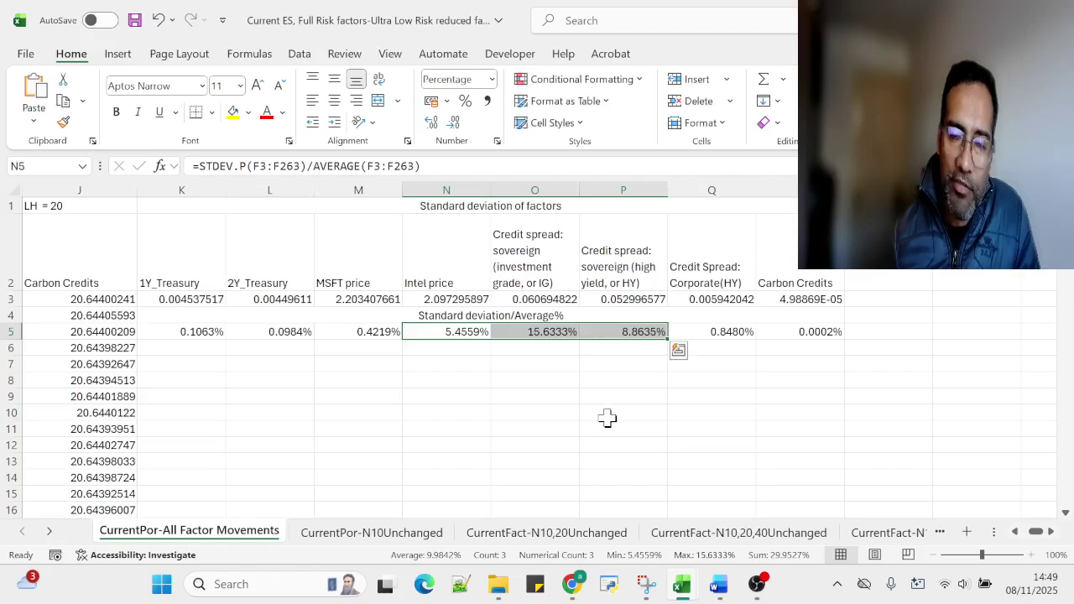
{"action": "left_click", "coordinate": [604, 418]}
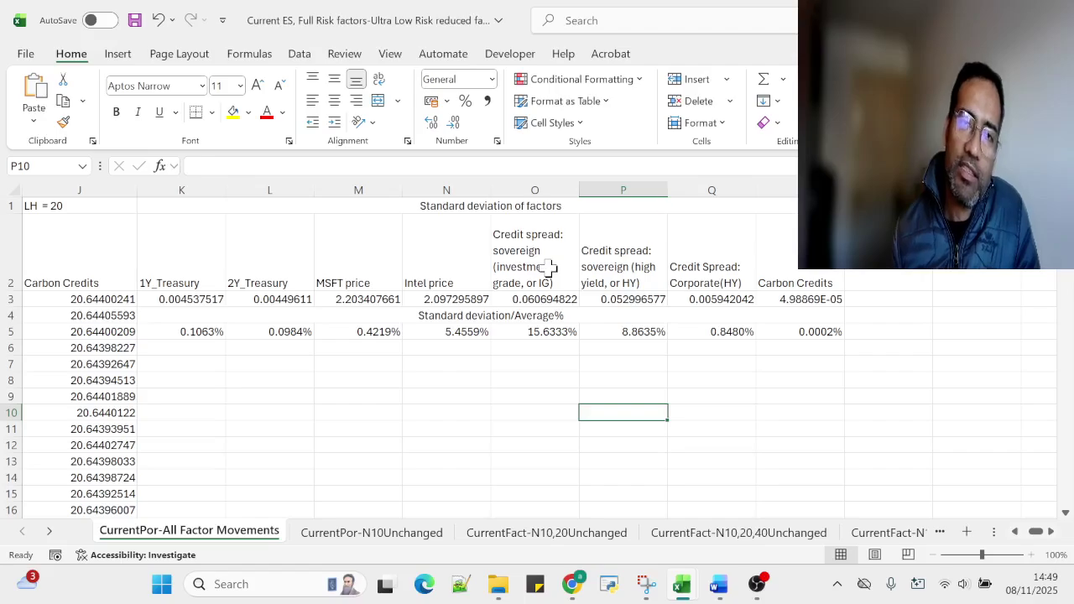
{"action": "left_click", "coordinate": [547, 335]}
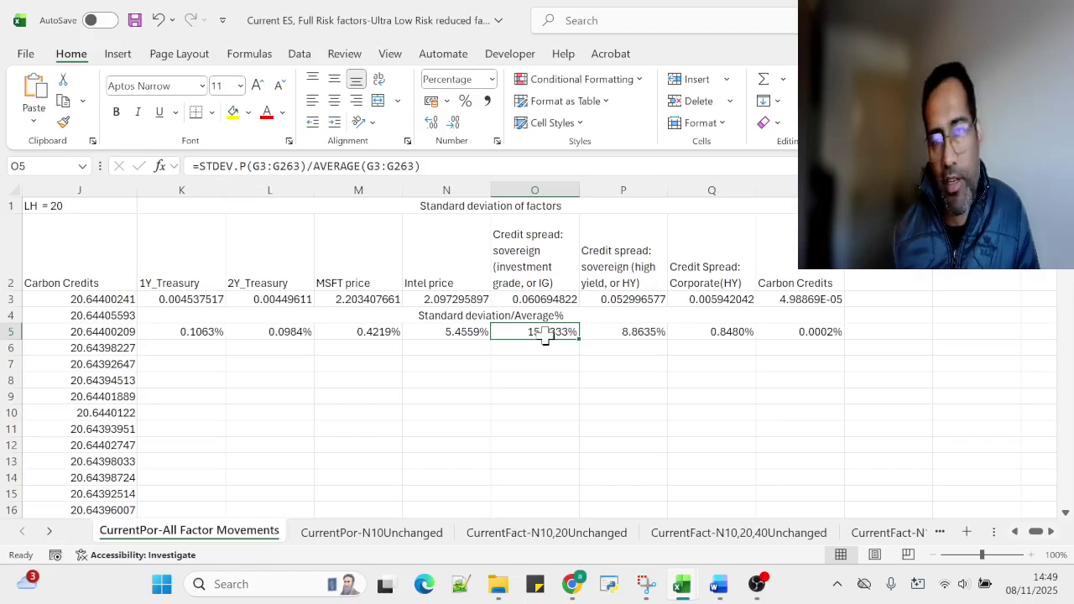
{"action": "left_click", "coordinate": [636, 333]}
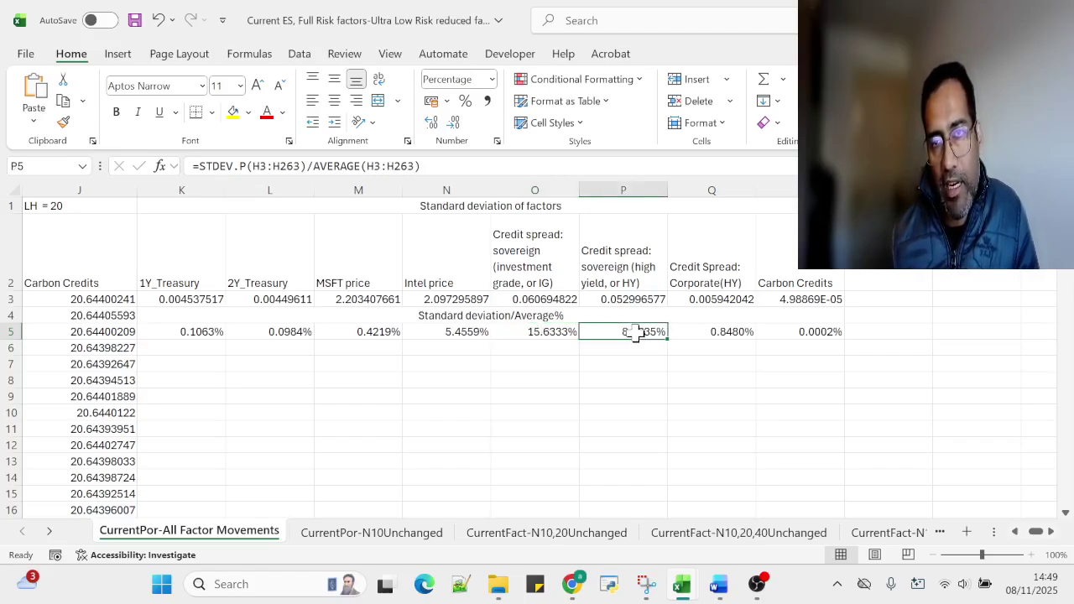
{"action": "left_click", "coordinate": [476, 333]}
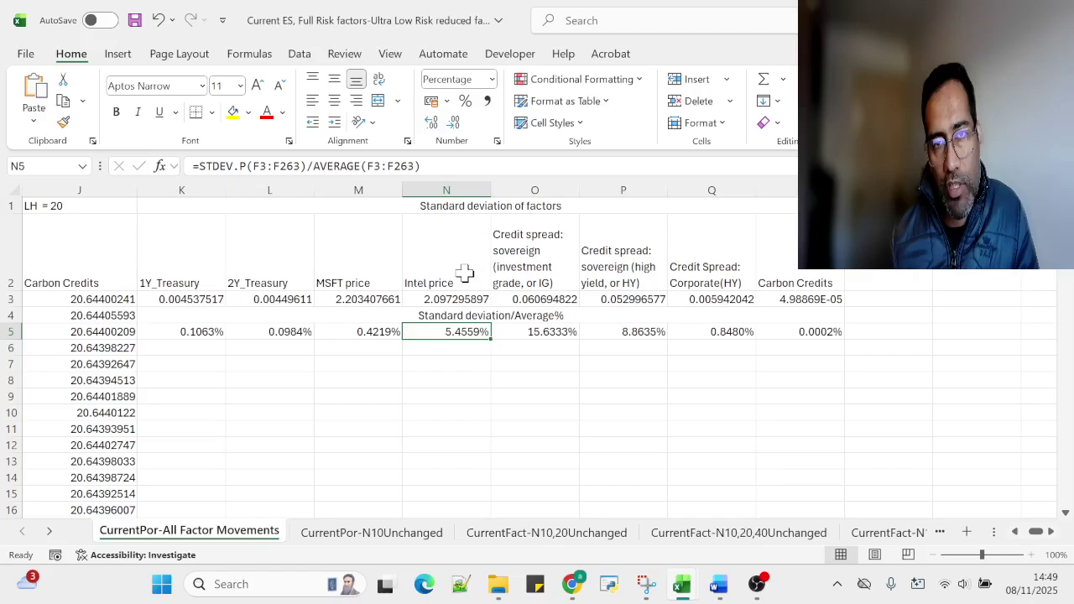
Review the Intel price and sovereign HY and IG credit spread headers in the standard deviation table.
{"action": "left_click_drag", "start_coordinate": [464, 271], "coordinate": [568, 330]}
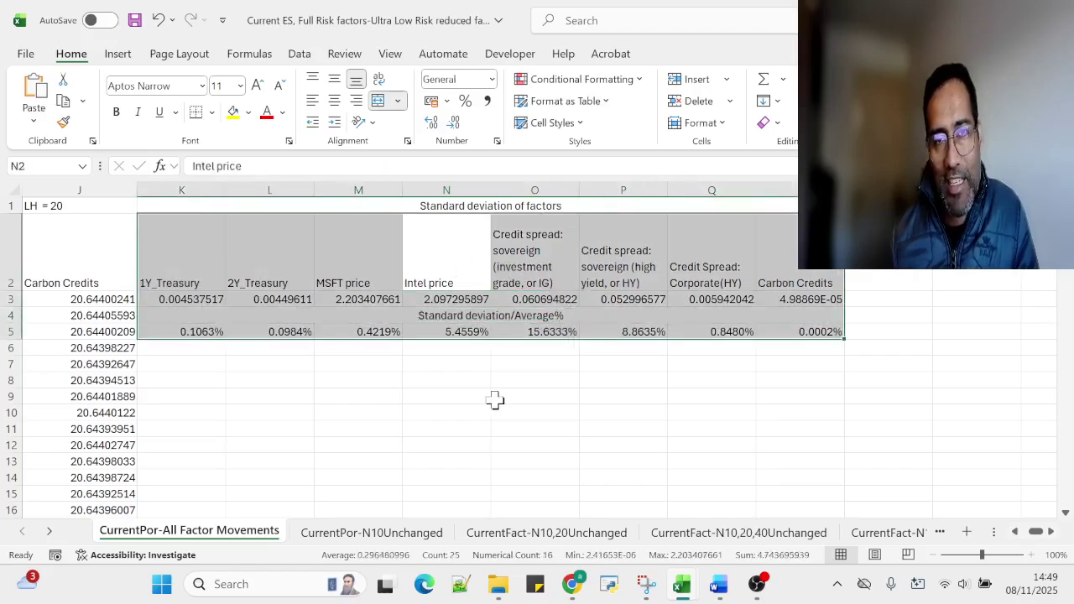
{"action": "left_click", "coordinate": [473, 283]}
{"action": "left_click", "coordinate": [627, 267]}
{"action": "left_click", "coordinate": [511, 265]}
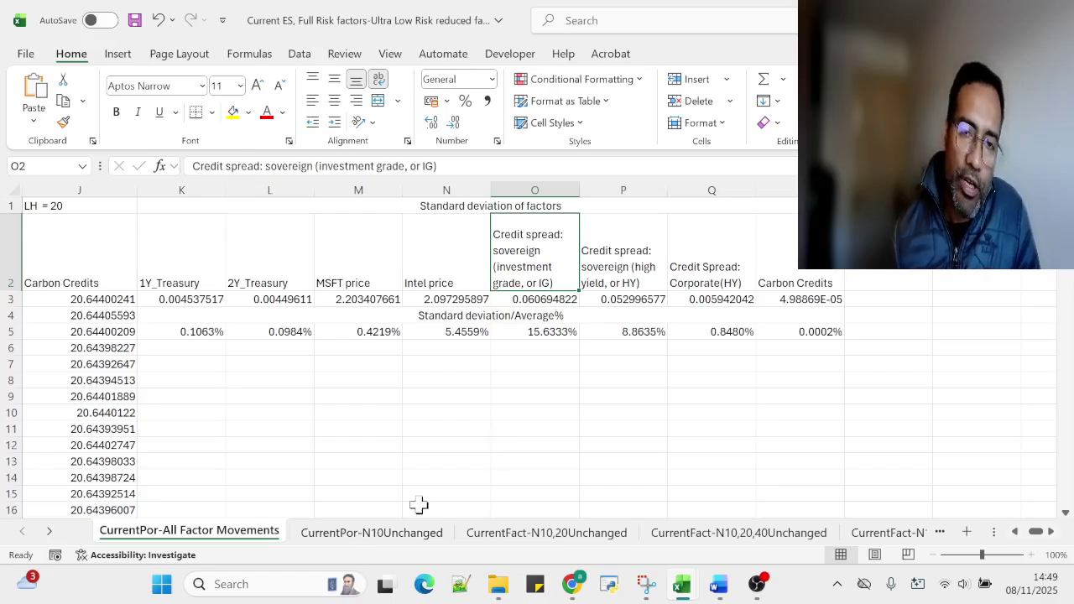
Open the CurrentPor-N10Unchanged sheet and examine the LH = 10 header with its Treasury, MSFT and Intel columns.
{"action": "left_click", "coordinate": [344, 537]}
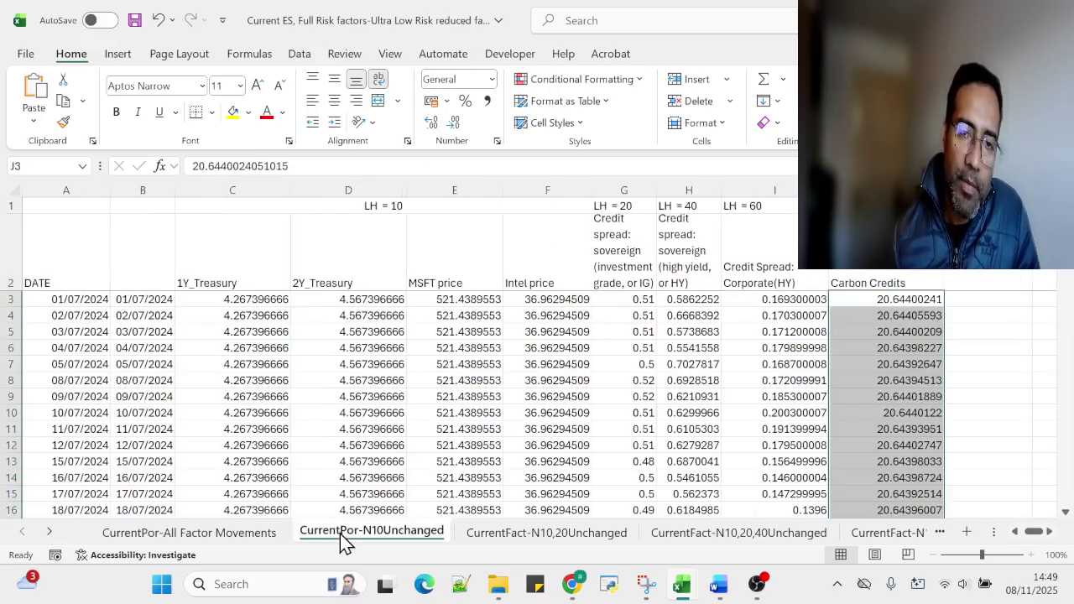
{"action": "left_click", "coordinate": [465, 347]}
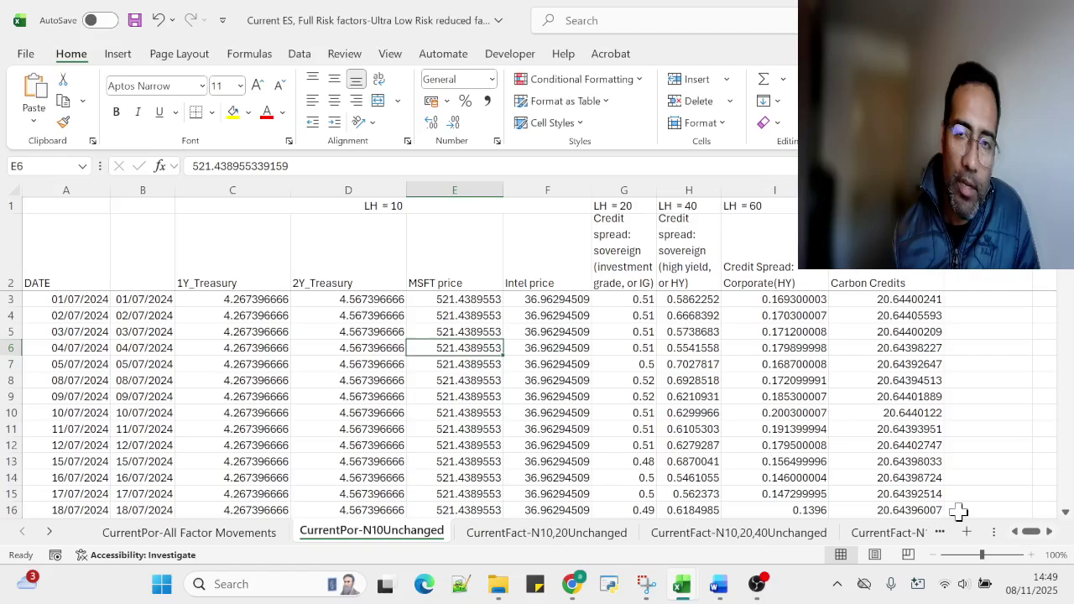
{"action": "left_click", "coordinate": [257, 332]}
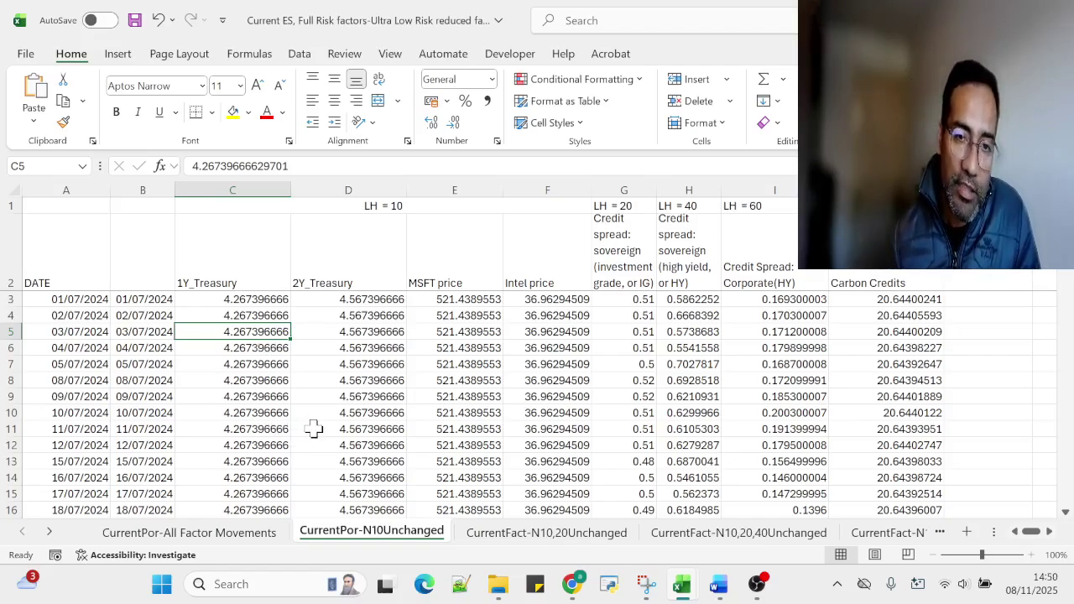
{"action": "left_click", "coordinate": [376, 206]}
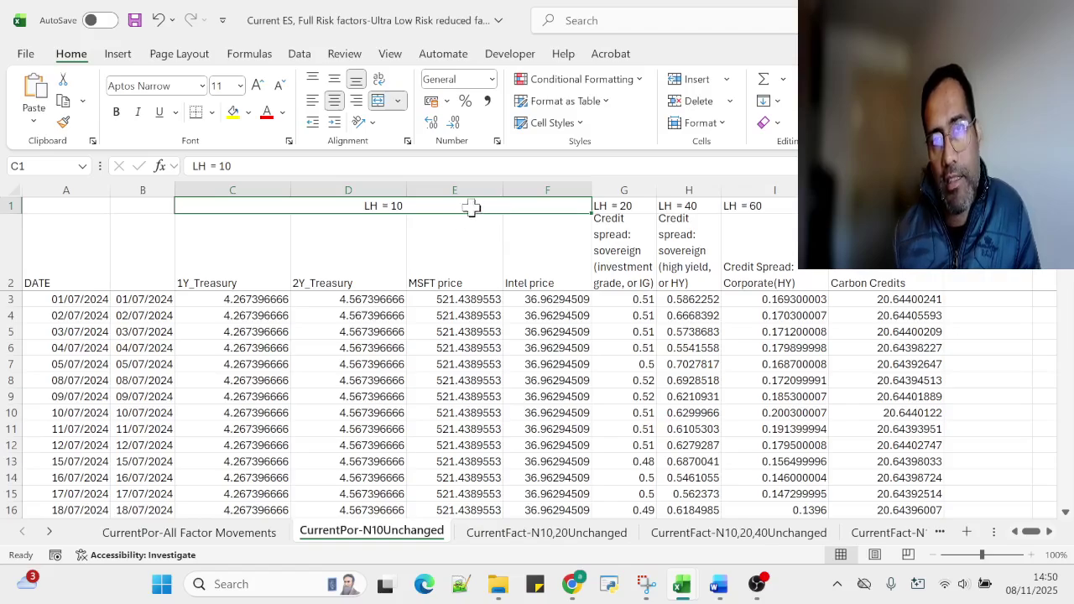
{"action": "left_click_drag", "start_coordinate": [472, 207], "coordinate": [839, 207]}
{"action": "left_click", "coordinate": [313, 264]}
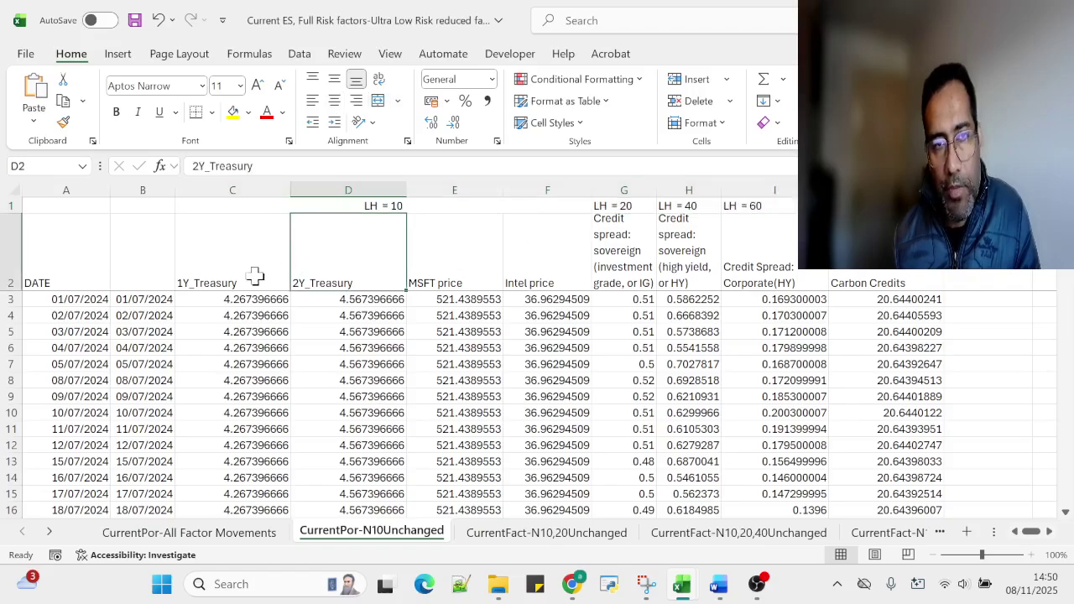
{"action": "left_click_drag", "start_coordinate": [211, 271], "coordinate": [530, 264]}
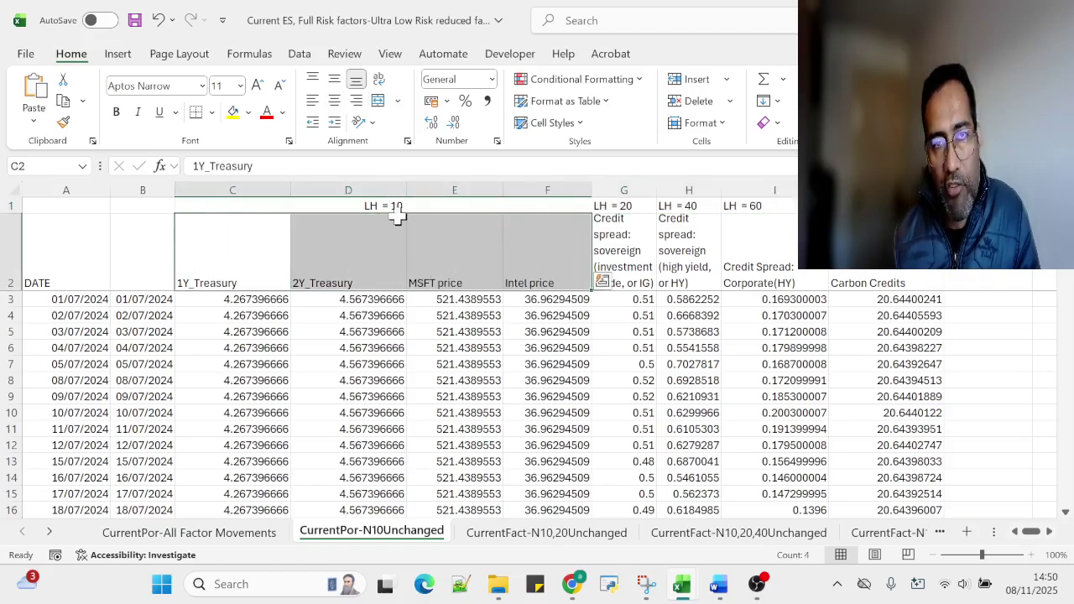
{"action": "left_click", "coordinate": [382, 205]}
Compare the daily values of the LH = 20, 40, 60 and carbon credits columns with the LH = 10 factors.
{"action": "left_click", "coordinate": [627, 235]}
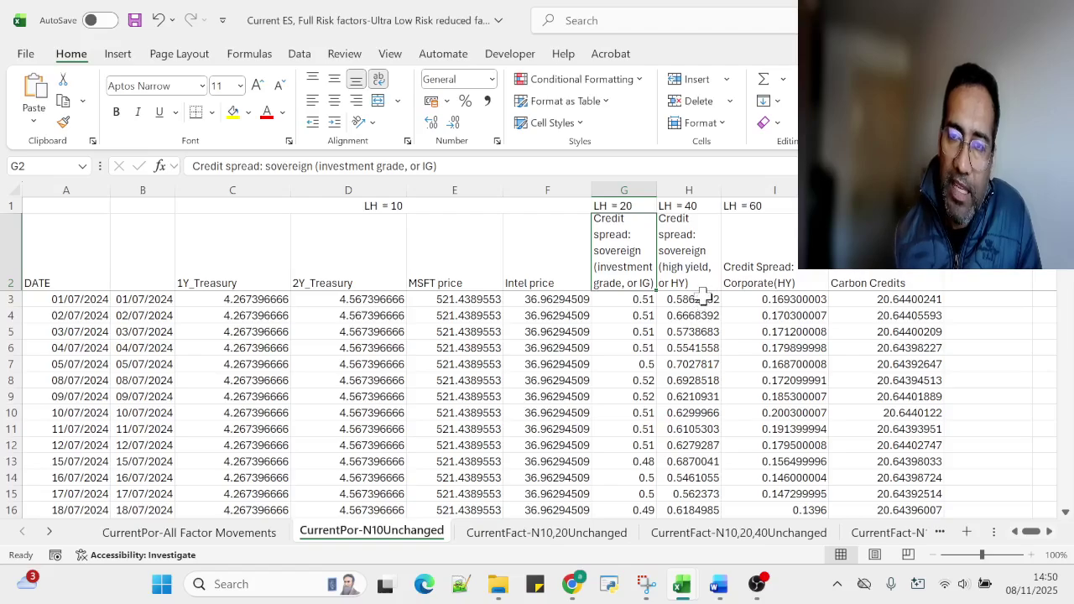
{"action": "left_click_drag", "start_coordinate": [651, 295], "coordinate": [848, 438]}
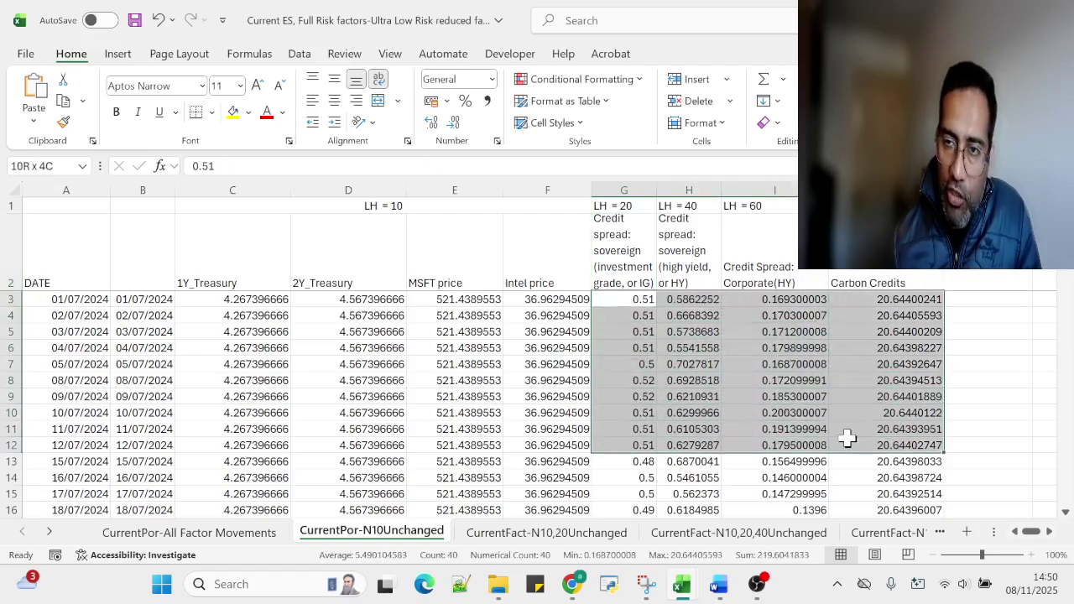
{"action": "left_click", "coordinate": [727, 348]}
{"action": "left_click_drag", "start_coordinate": [649, 304], "coordinate": [864, 484]}
{"action": "left_click_drag", "start_coordinate": [268, 317], "coordinate": [515, 446]}
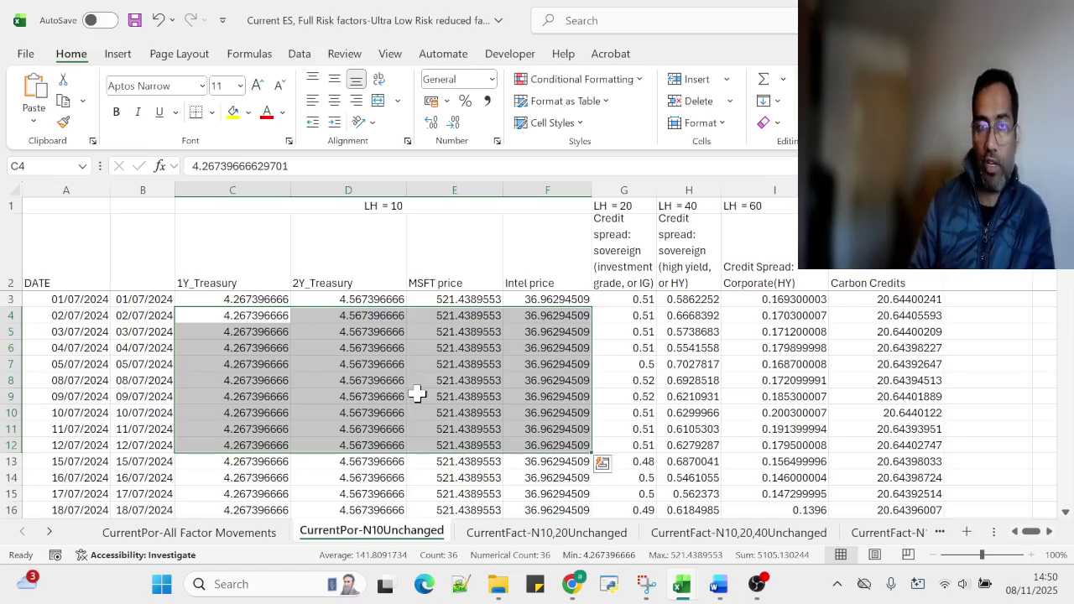
{"action": "left_click", "coordinate": [396, 210]}
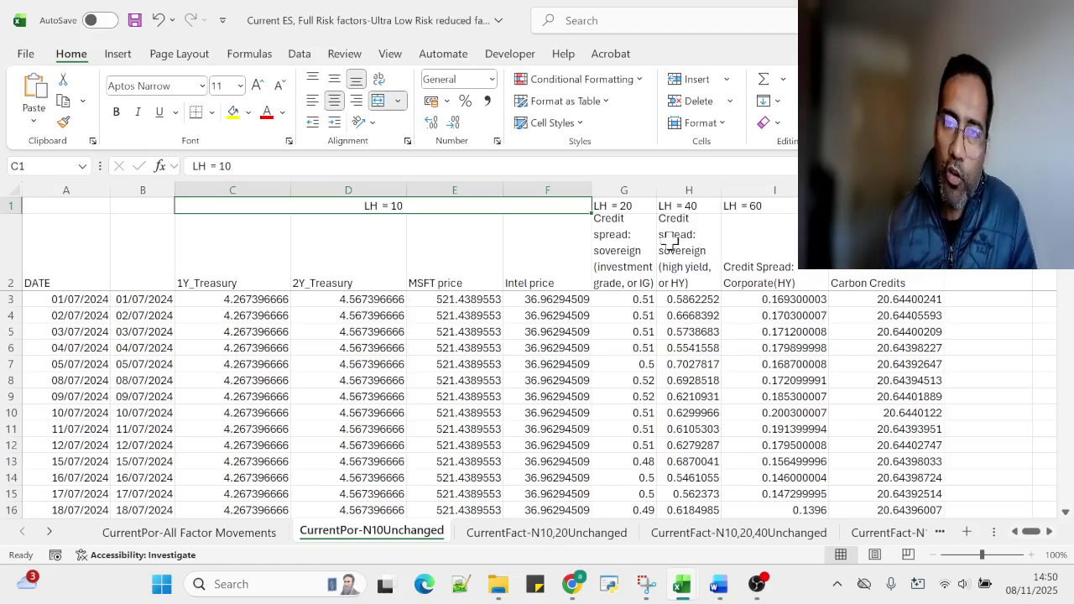
{"action": "left_click_drag", "start_coordinate": [627, 205], "coordinate": [837, 271]}
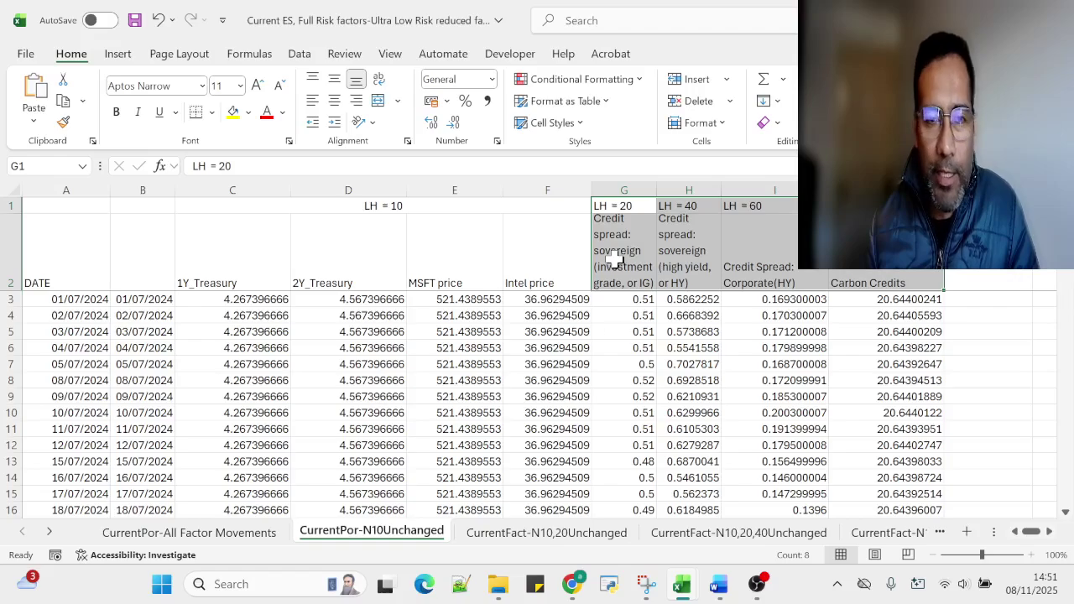
Open the CurrentFact-N10,20Unchanged sheet and examine the daily values of the LH = 10 and LH = 20 factors.
{"action": "left_click", "coordinate": [529, 537]}
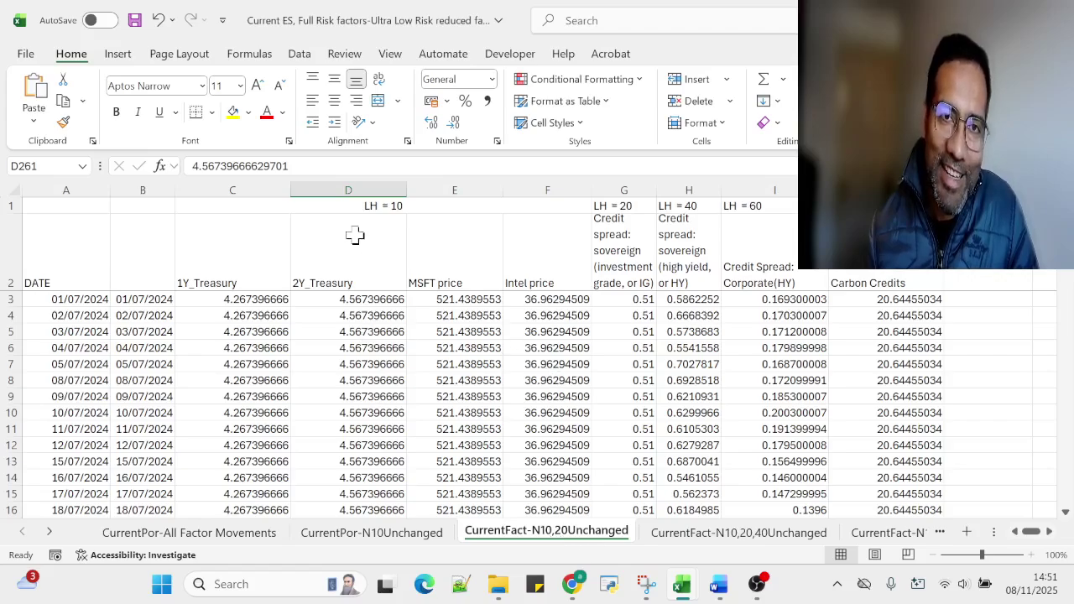
{"action": "left_click", "coordinate": [395, 212]}
{"action": "left_click", "coordinate": [396, 378]}
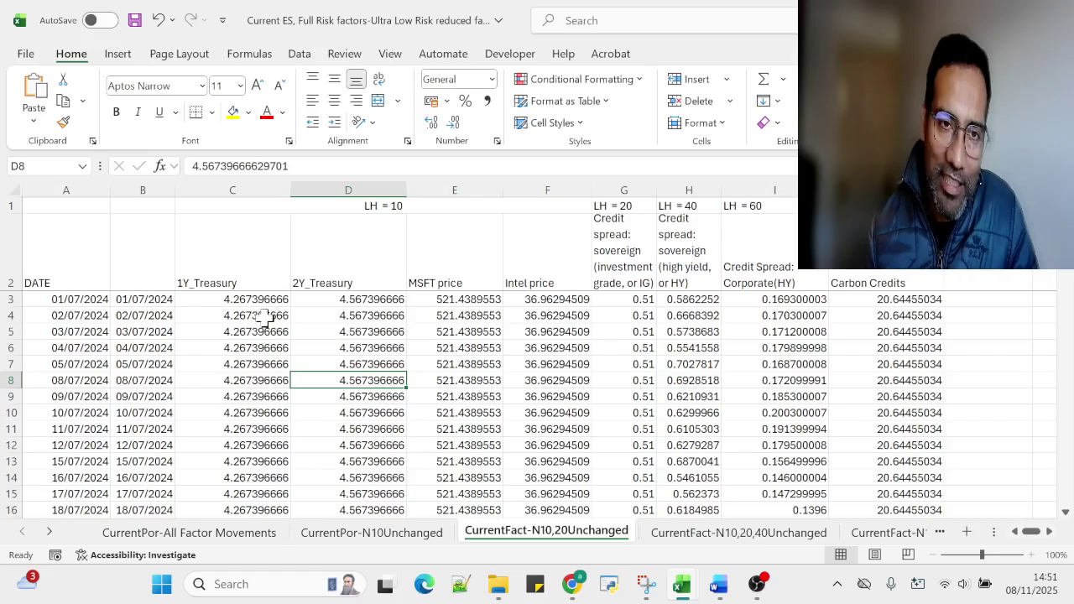
{"action": "left_click_drag", "start_coordinate": [256, 316], "coordinate": [515, 448]}
{"action": "left_click_drag", "start_coordinate": [92, 331], "coordinate": [112, 345]}
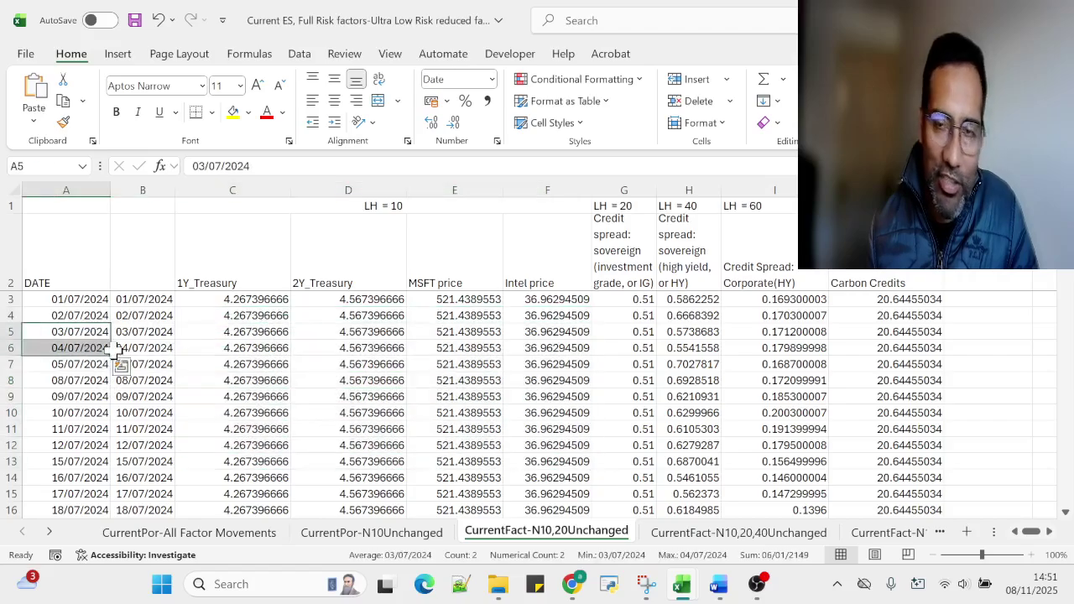
{"action": "left_click_drag", "start_coordinate": [639, 348], "coordinate": [638, 464]}
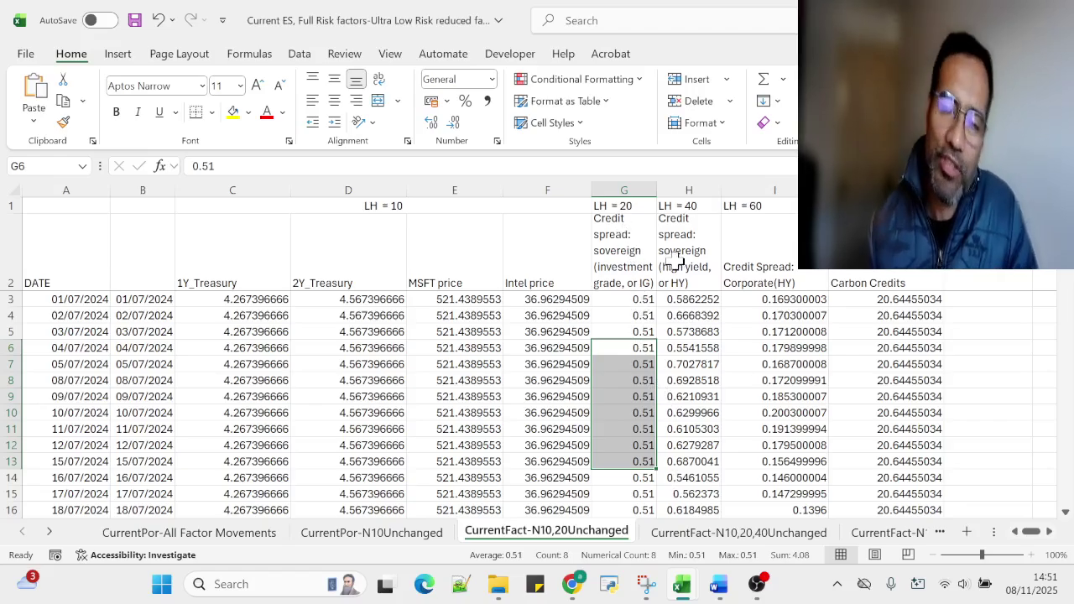
Examine the LH = 40, LH = 60 and carbon credits columns on the same sheet.
{"action": "left_click_drag", "start_coordinate": [687, 206], "coordinate": [866, 402]}
{"action": "left_click", "coordinate": [915, 331]}
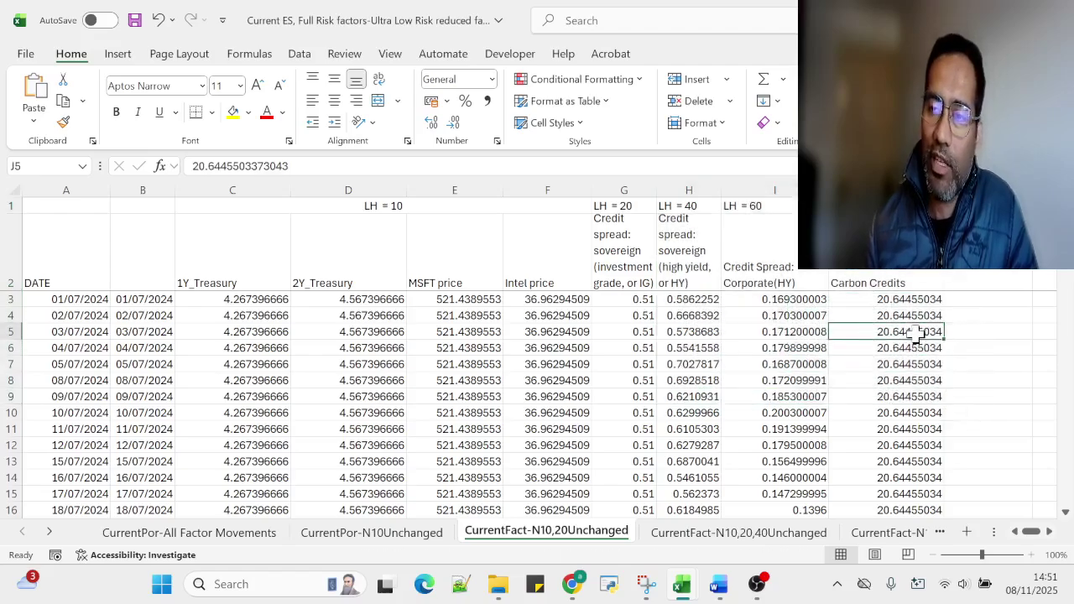
{"action": "left_click_drag", "start_coordinate": [688, 206], "coordinate": [759, 396]}
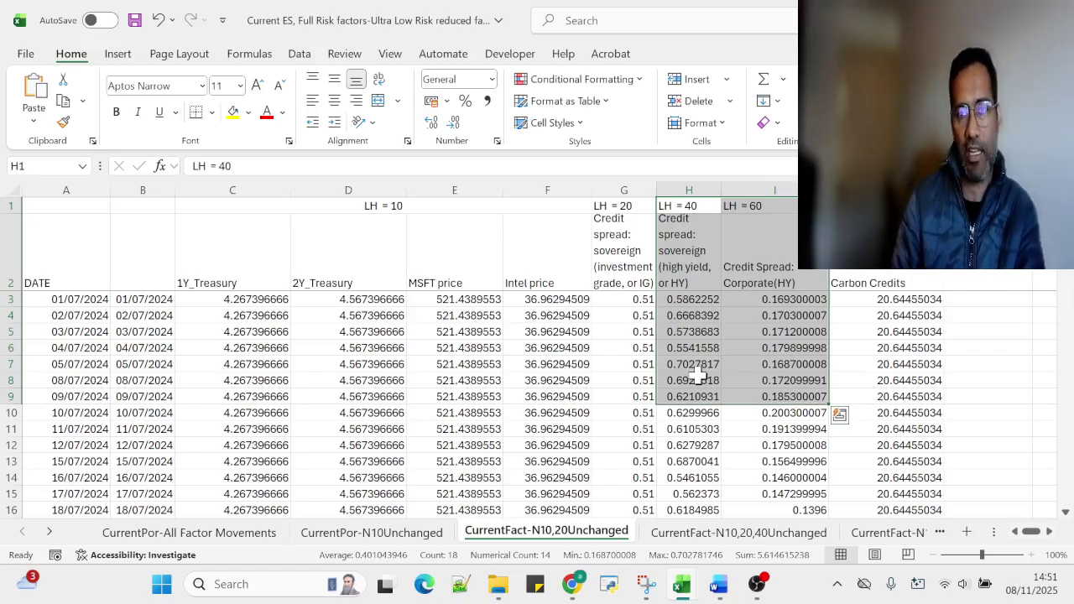
Compare the factor values of 01/07/2024 and 02/07/2024, then review the LH = 40 and LH = 60 headers.
{"action": "left_click", "coordinate": [10, 301]}
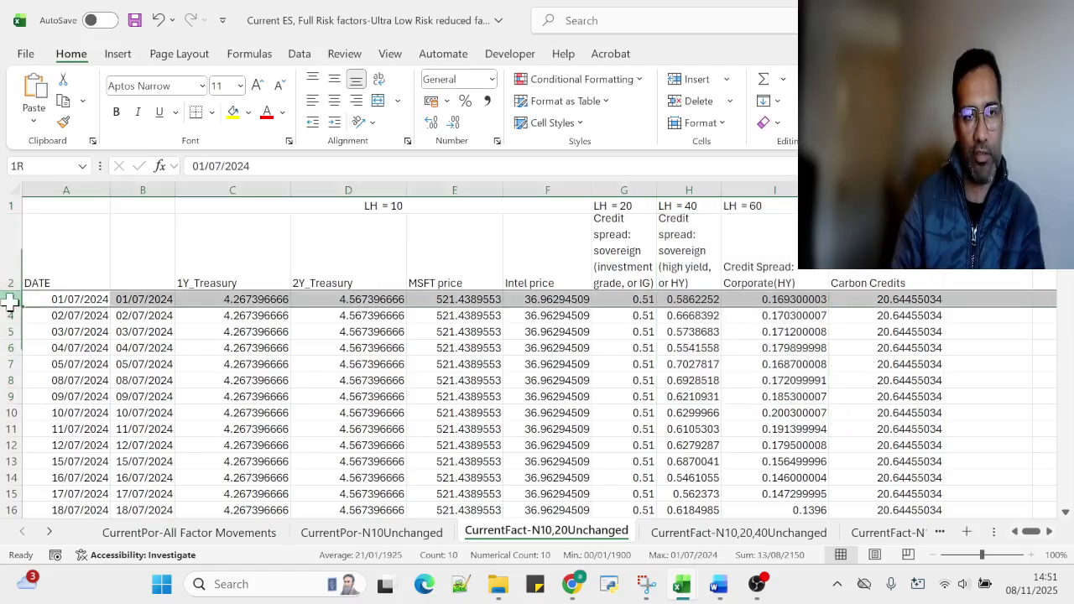
{"action": "left_click", "coordinate": [8, 315]}
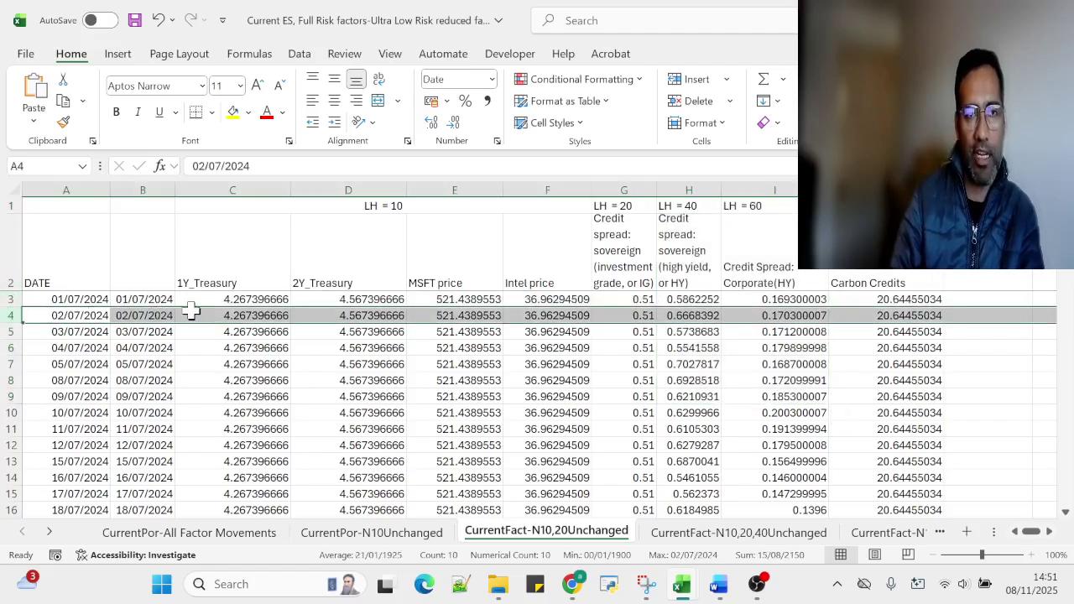
{"action": "left_click", "coordinate": [242, 303]}
{"action": "left_click_drag", "start_coordinate": [290, 307], "coordinate": [286, 321]}
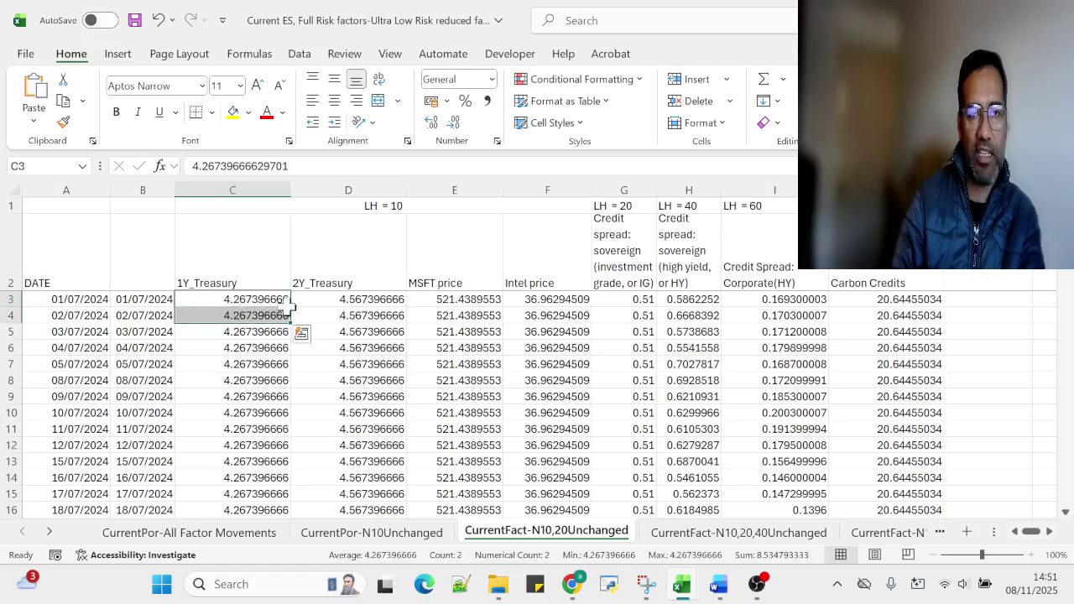
{"action": "left_click", "coordinate": [370, 305]}
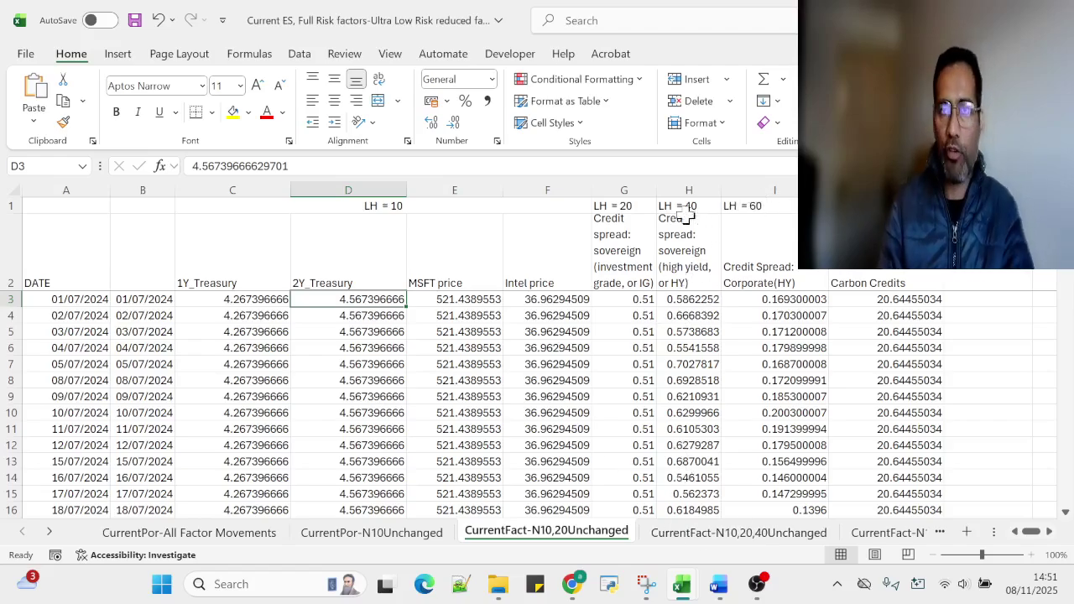
{"action": "left_click", "coordinate": [714, 208]}
{"action": "left_click_drag", "start_coordinate": [716, 209], "coordinate": [743, 243]}
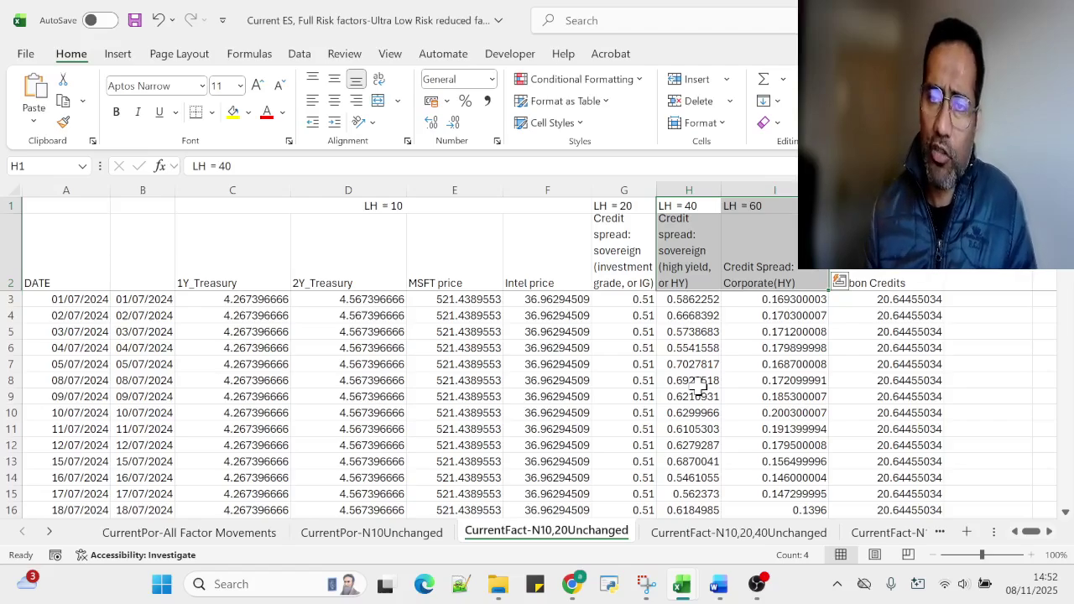
Enter the header "LH = 120" in cell K1 and check the empty column beneath it.
{"action": "left_click", "coordinate": [988, 205]}
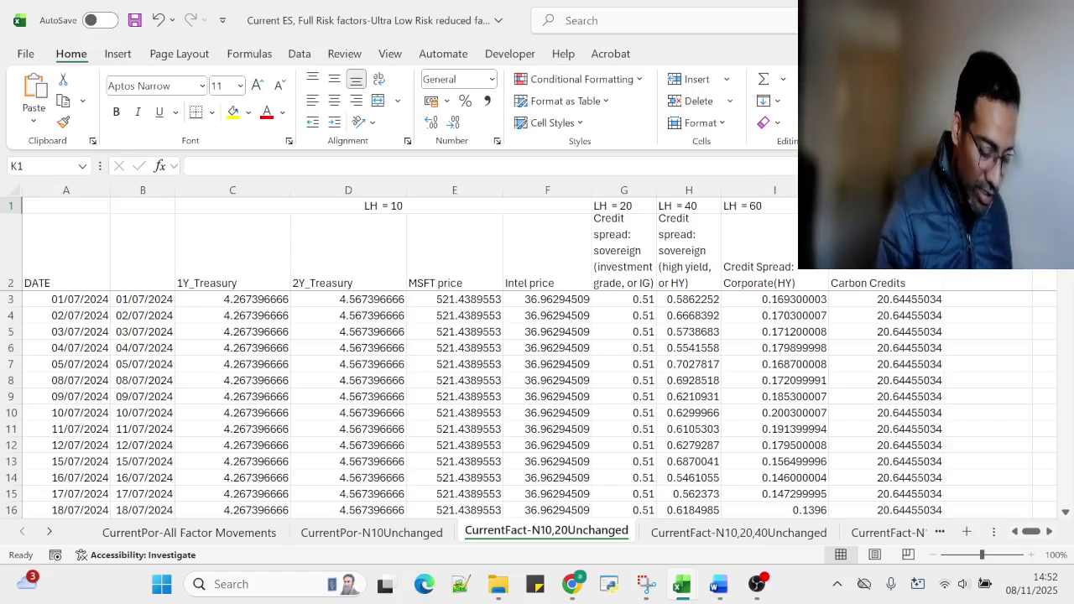
{"action": "type", "text": "LH"}
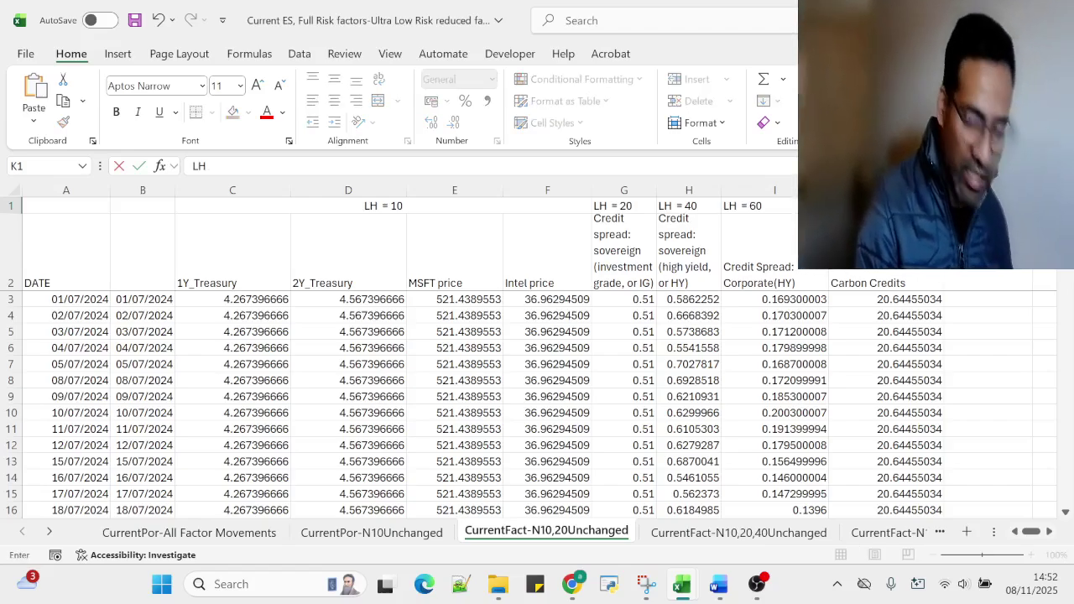
{"action": "type", "text": " = 1"}
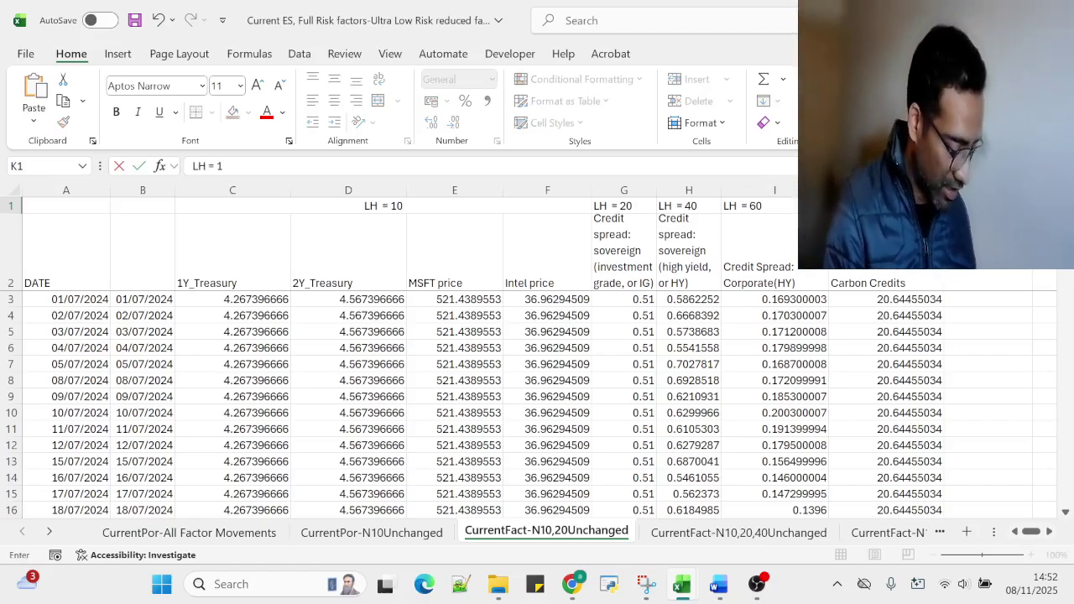
{"action": "type", "text": "20"}
{"action": "left_click_drag", "start_coordinate": [978, 303], "coordinate": [978, 391]}
{"action": "left_click", "coordinate": [979, 335]}
{"action": "left_click_drag", "start_coordinate": [979, 304], "coordinate": [983, 410]}
{"action": "left_click", "coordinate": [990, 207]}
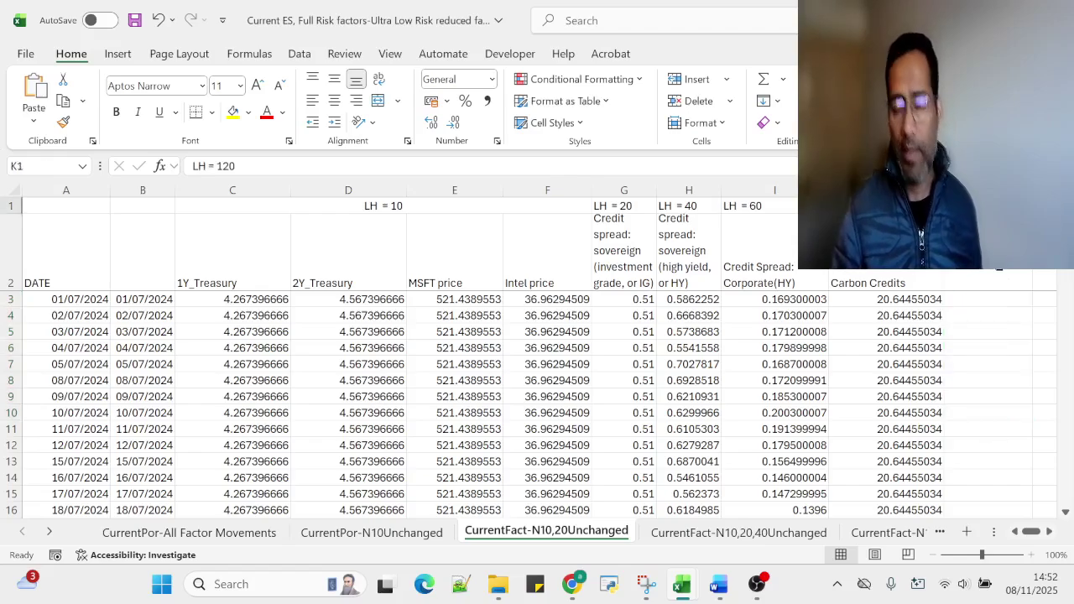
{"action": "left_click", "coordinate": [988, 283]}
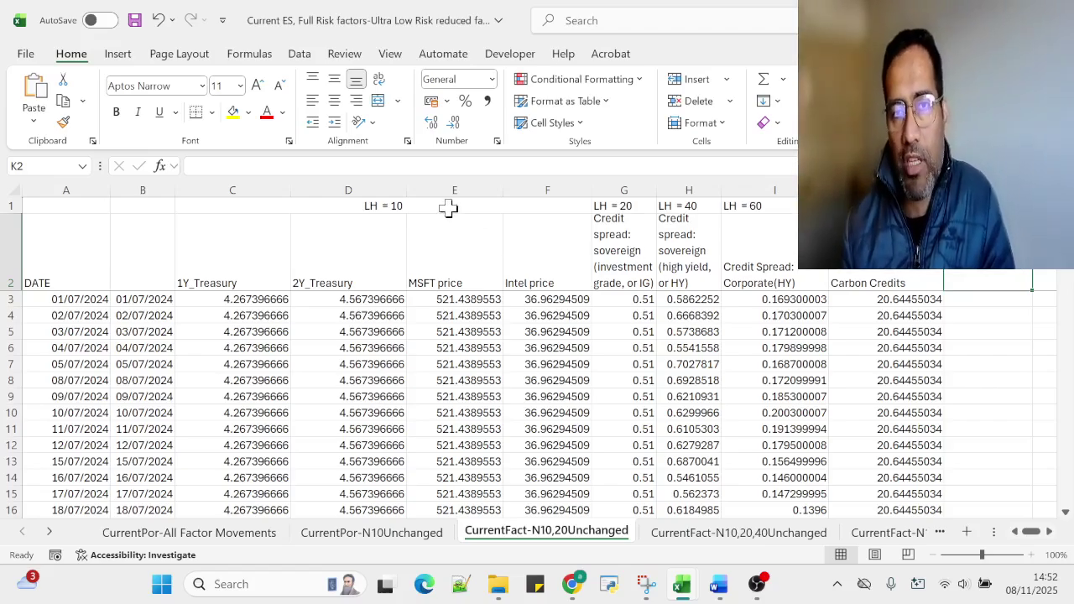
Review the sheet's full factor block, then open CurrentFact-N10,20,40Unchanged and look at its carbon credits column.
{"action": "left_click_drag", "start_coordinate": [453, 211], "coordinate": [846, 418]}
{"action": "left_click", "coordinate": [821, 463]}
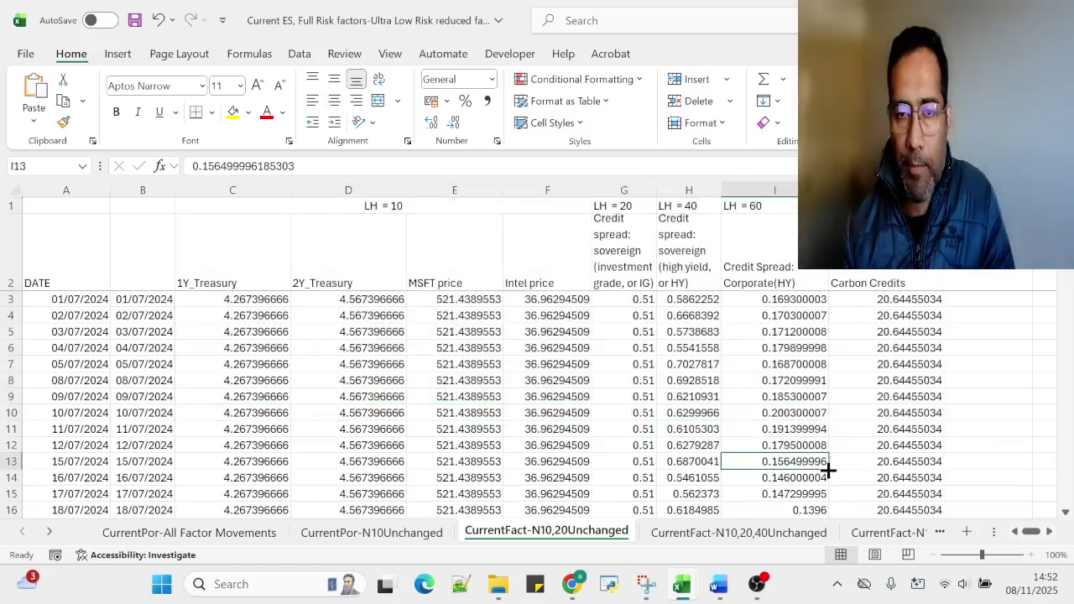
{"action": "left_click", "coordinate": [699, 537]}
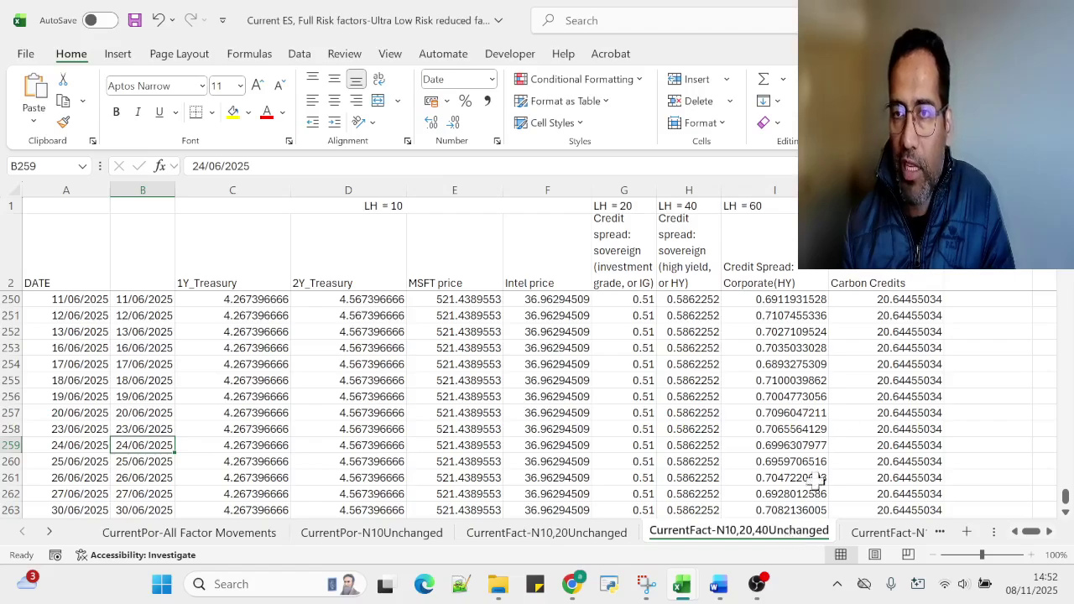
{"action": "left_click", "coordinate": [873, 284]}
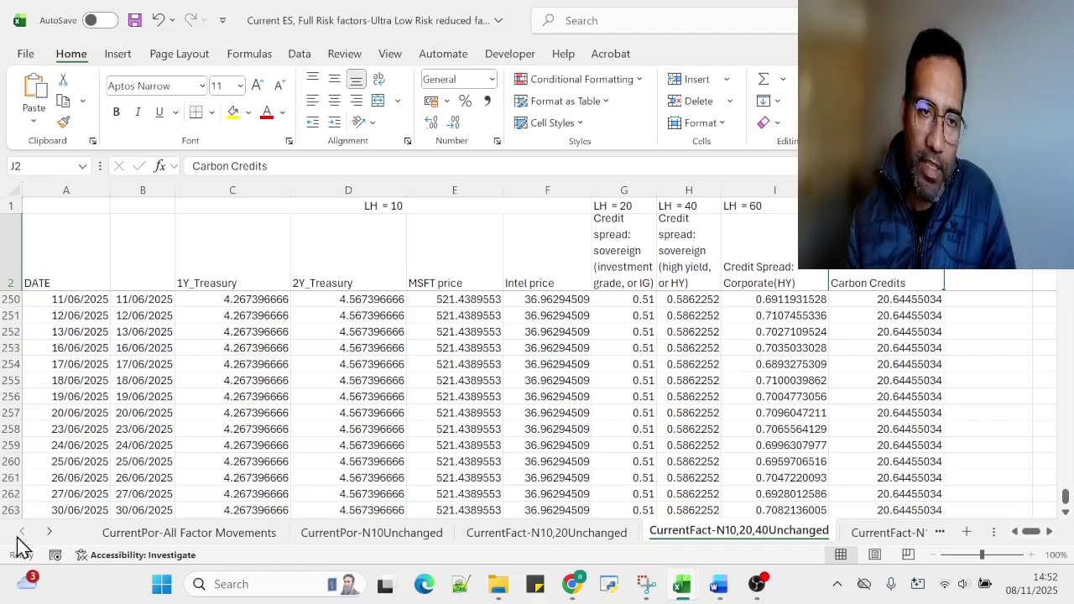
Open the CurrentFact-N10,20,40,60Unchan sheet and examine all factor columns from the first to the last date.
{"action": "left_click", "coordinate": [48, 533]}
{"action": "left_click", "coordinate": [48, 533]}
{"action": "left_click", "coordinate": [47, 533]}
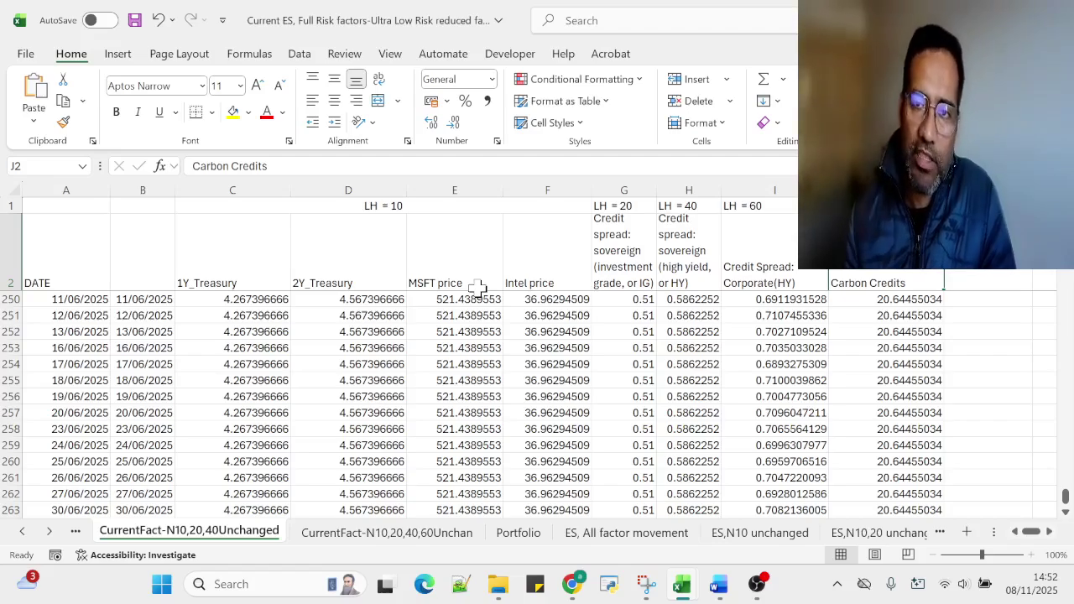
{"action": "left_click", "coordinate": [343, 537]}
{"action": "left_click", "coordinate": [390, 385]}
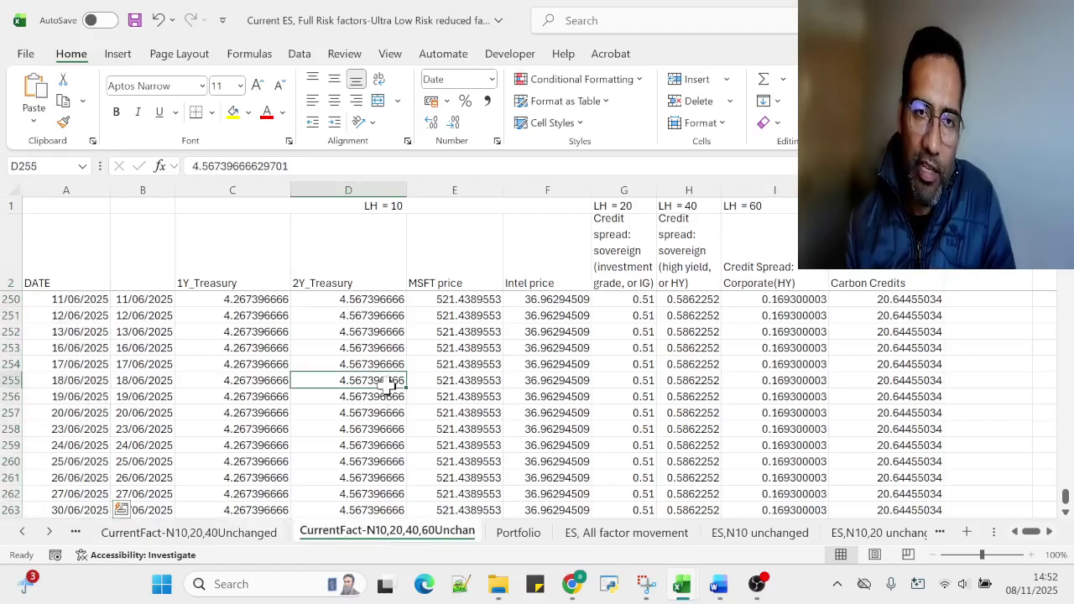
{"action": "left_click_drag", "start_coordinate": [68, 300], "coordinate": [877, 378]}
{"action": "left_click", "coordinate": [95, 417]}
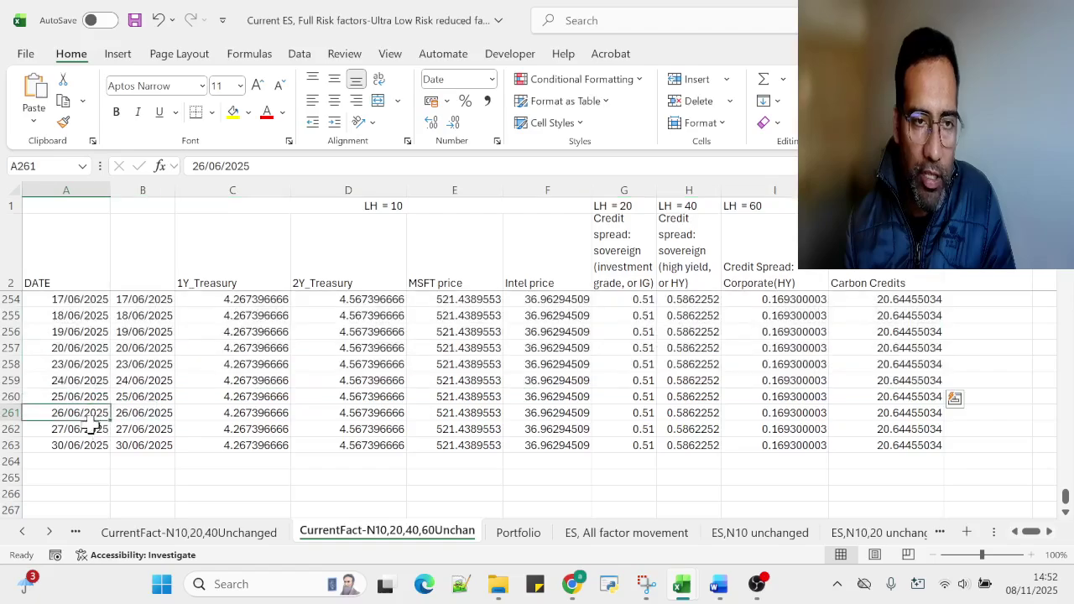
{"action": "left_click", "coordinate": [77, 444]}
{"action": "left_click_drag", "start_coordinate": [1064, 497], "coordinate": [1066, 268]}
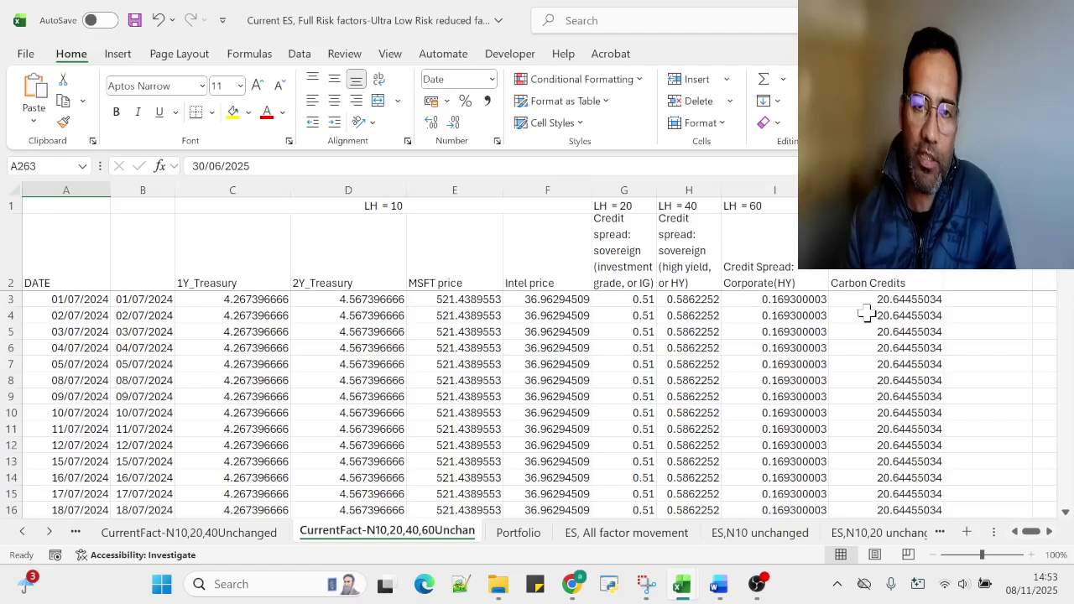
Review the holdings table A1:F9 on the Portfolio sheet, then the valuation block C3:J19 on the ES, All factor movement sheet.
{"action": "left_click", "coordinate": [521, 533]}
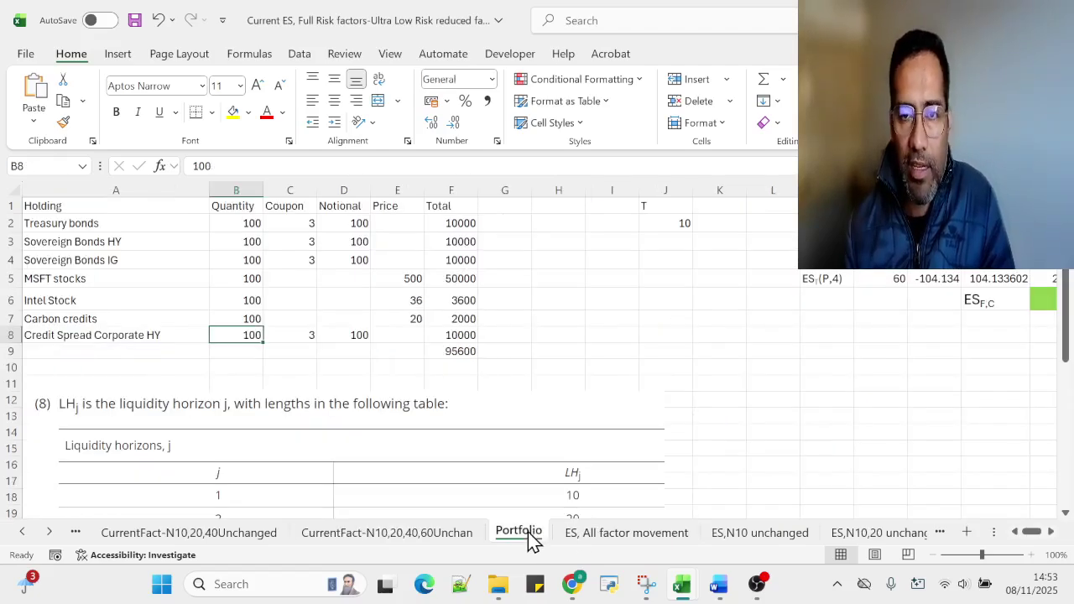
{"action": "left_click_drag", "start_coordinate": [72, 207], "coordinate": [430, 353]}
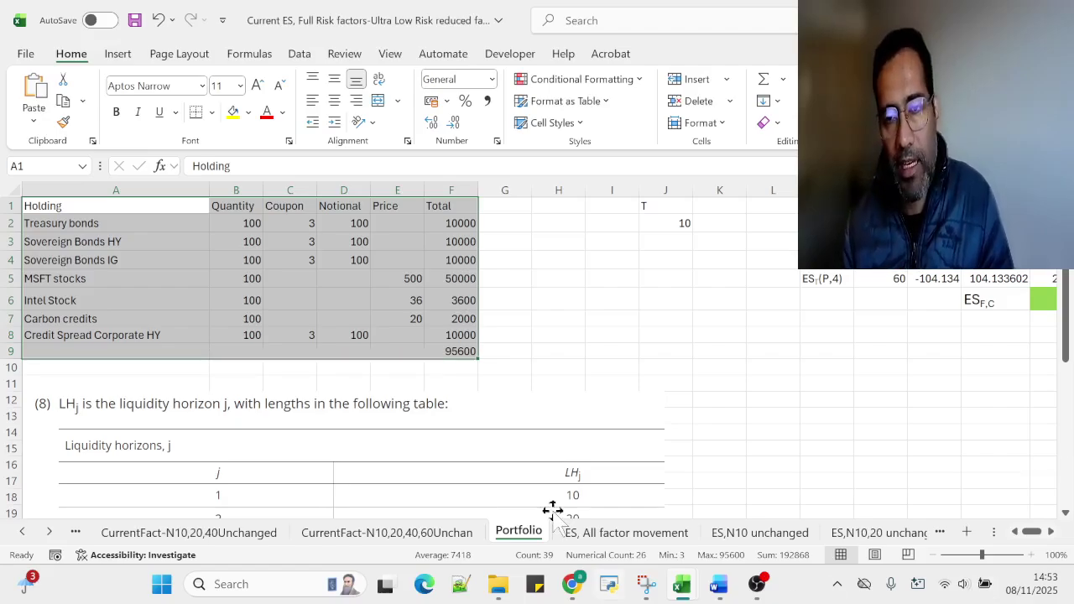
{"action": "left_click", "coordinate": [599, 542]}
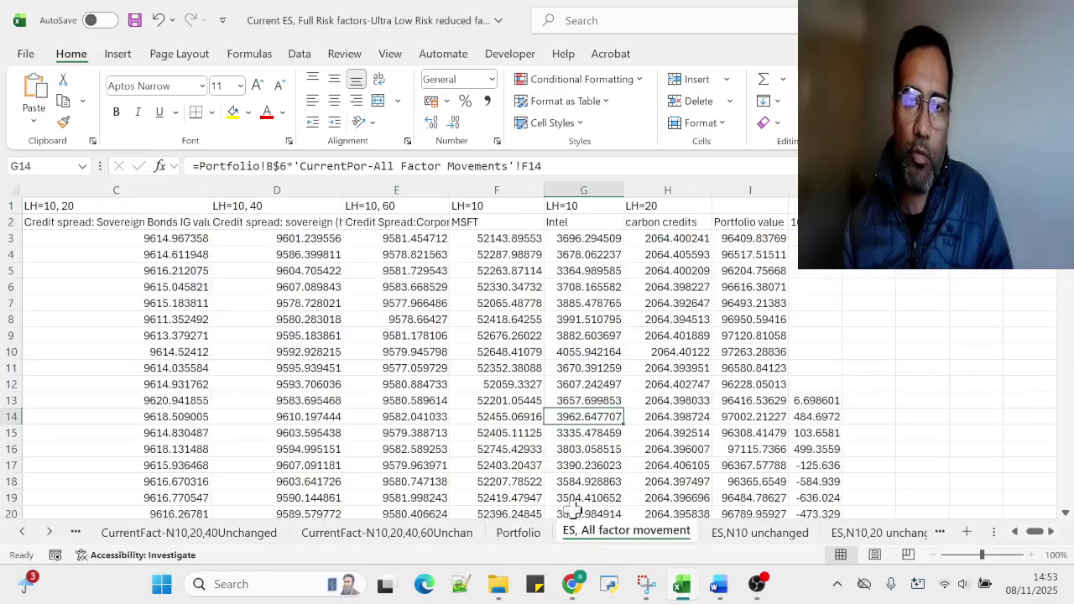
{"action": "left_click", "coordinate": [181, 303]}
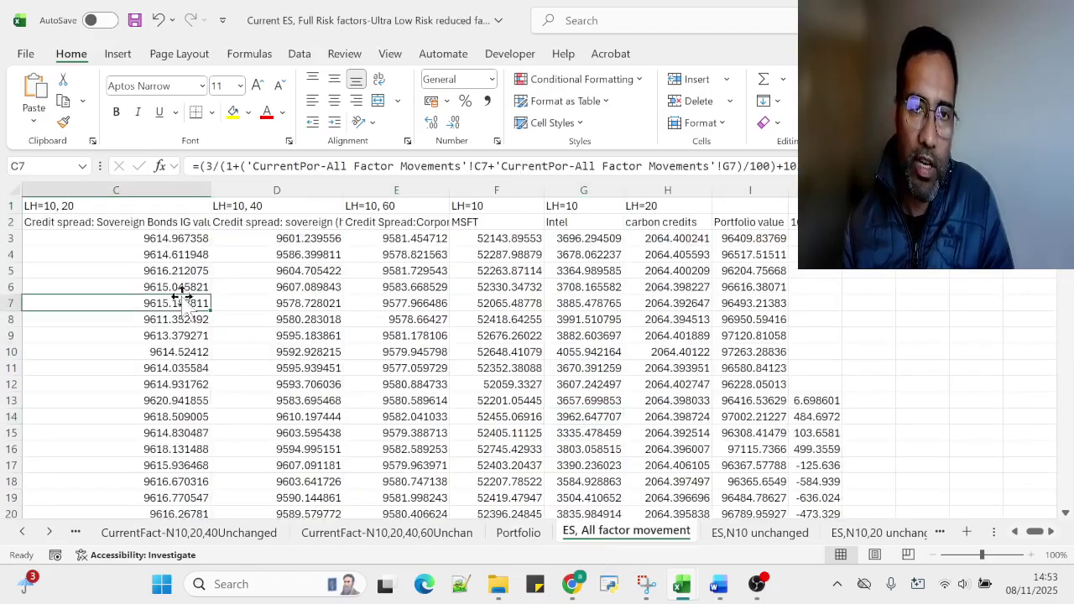
{"action": "left_click", "coordinate": [168, 237]}
{"action": "left_click_drag", "start_coordinate": [168, 237], "coordinate": [844, 503]}
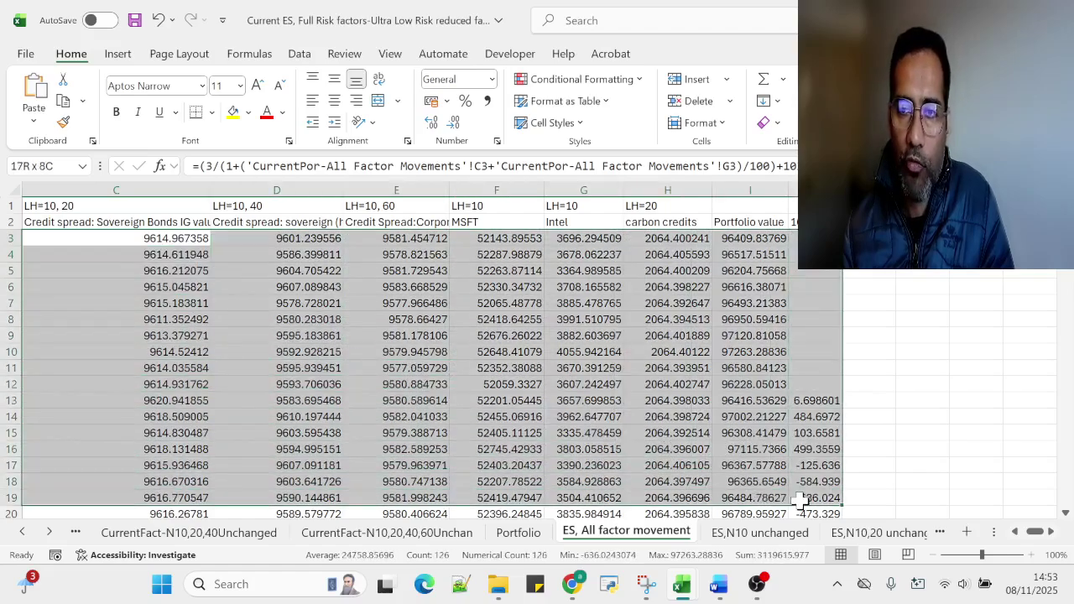
{"action": "left_click", "coordinate": [206, 306]}
Inspect the row 3 valuation formulas from the Sovereign Bonds IG column to Intel, checking the sovereign and corporate HY headers.
{"action": "left_click", "coordinate": [125, 237]}
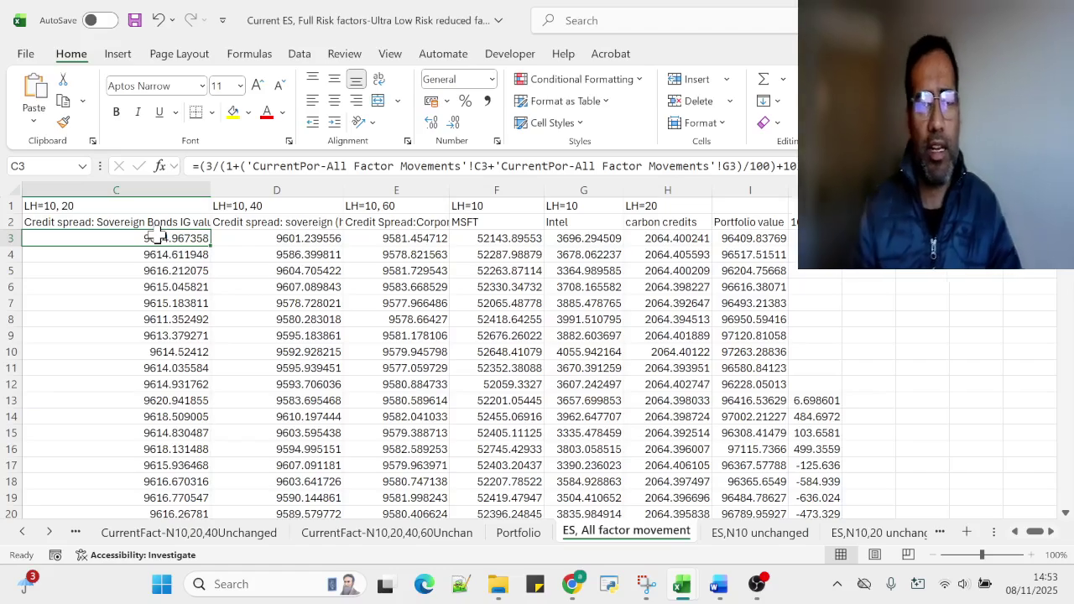
{"action": "key", "text": "Right"}
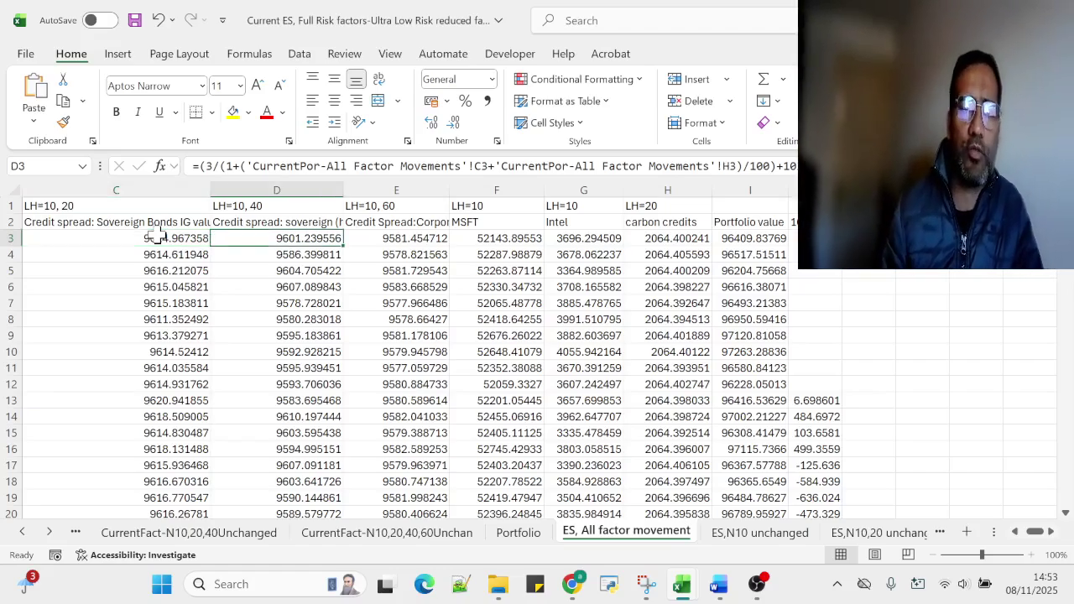
{"action": "key", "text": "Up"}
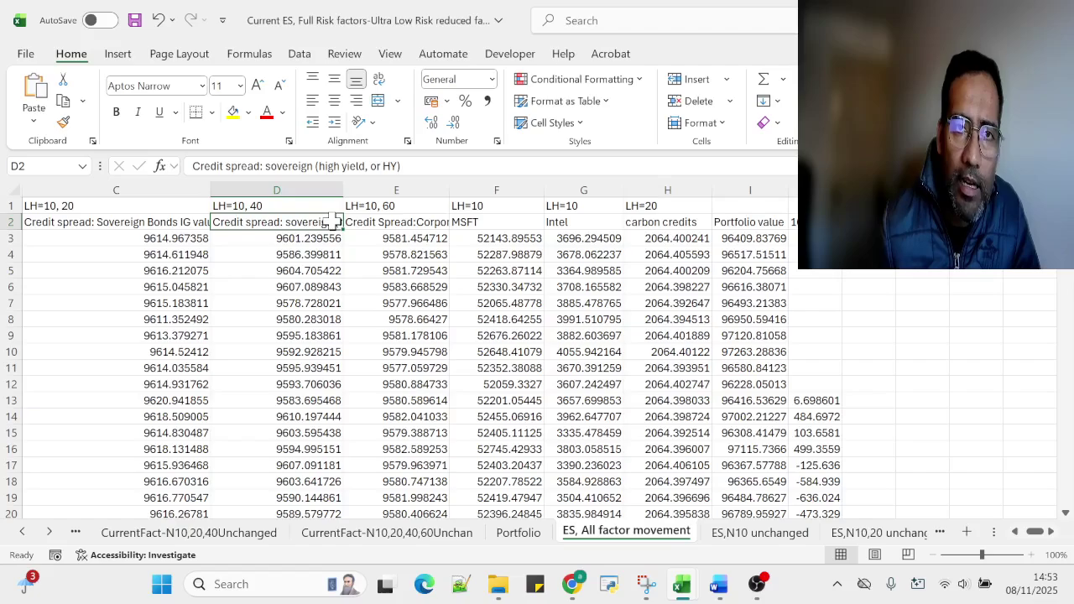
{"action": "key", "text": "Down"}
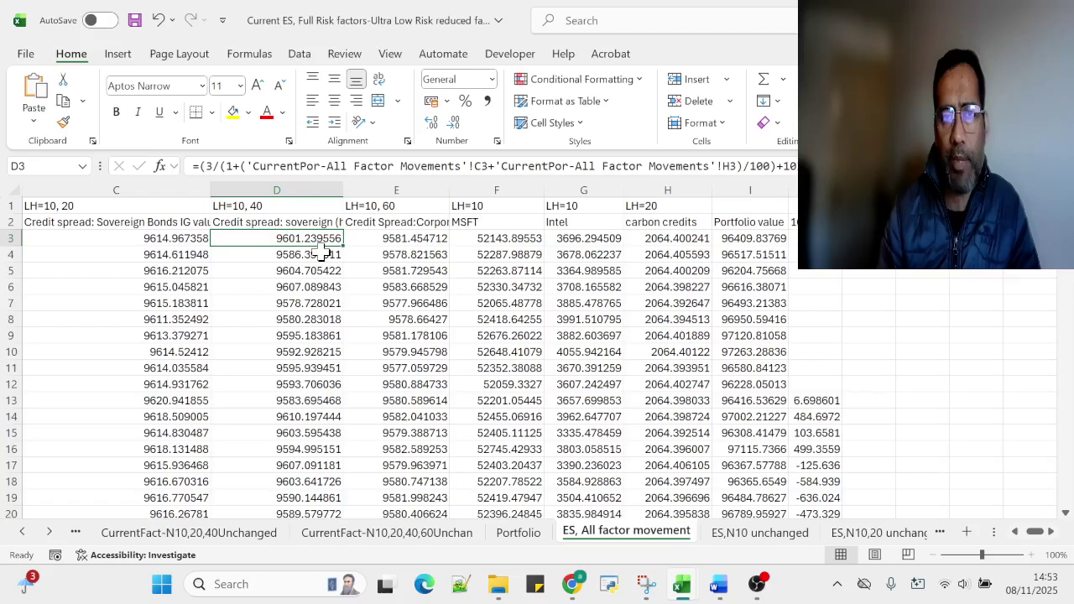
{"action": "key", "text": "Right"}
{"action": "key", "text": "Up"}
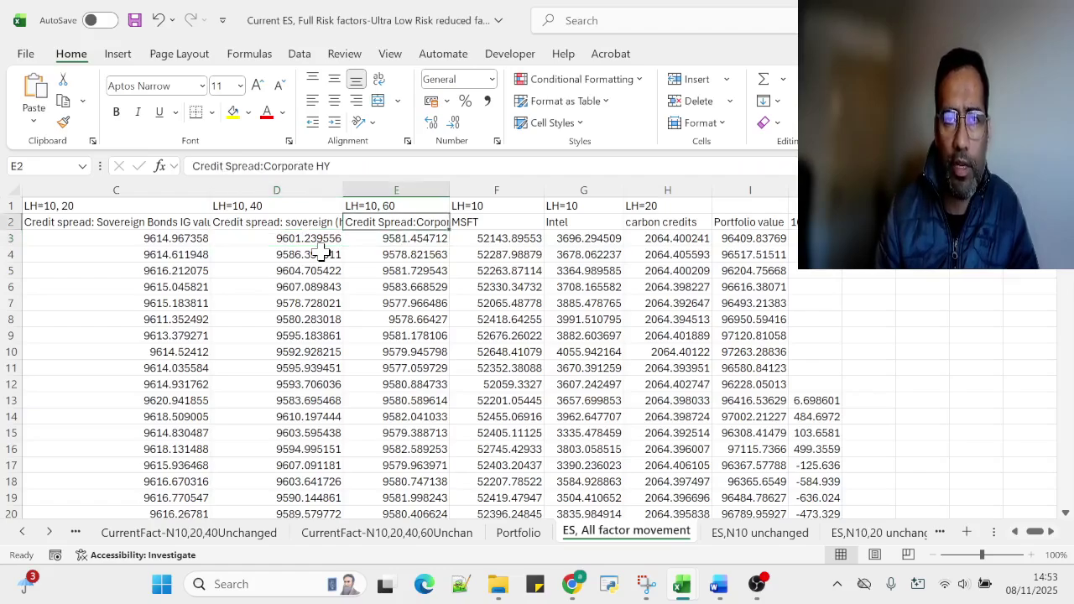
{"action": "key", "text": "Down"}
{"action": "key", "text": "Right"}
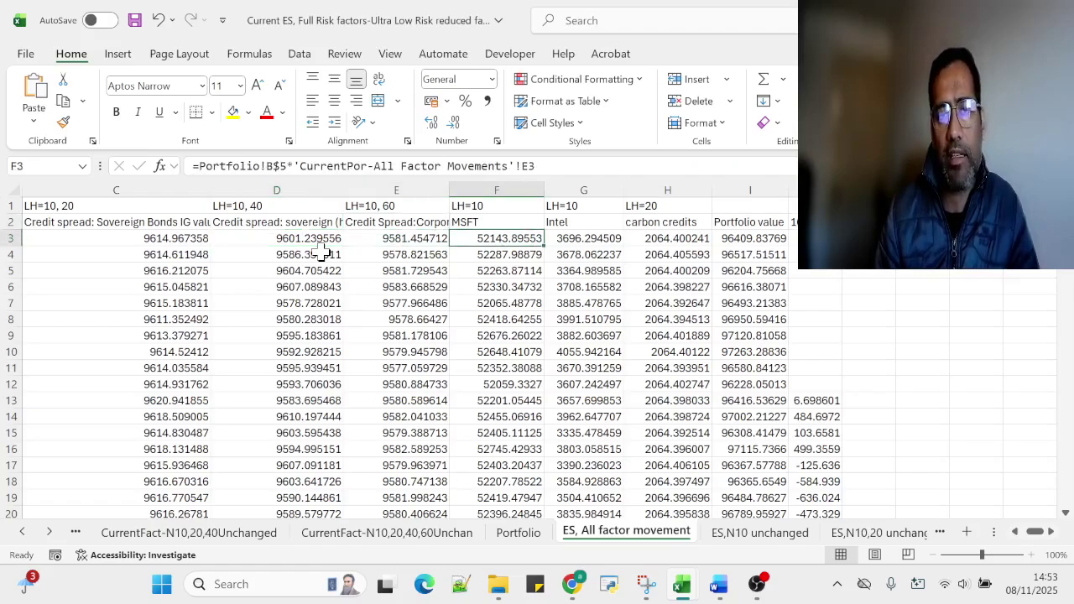
{"action": "key", "text": "Right"}
{"action": "key", "text": "Left"}
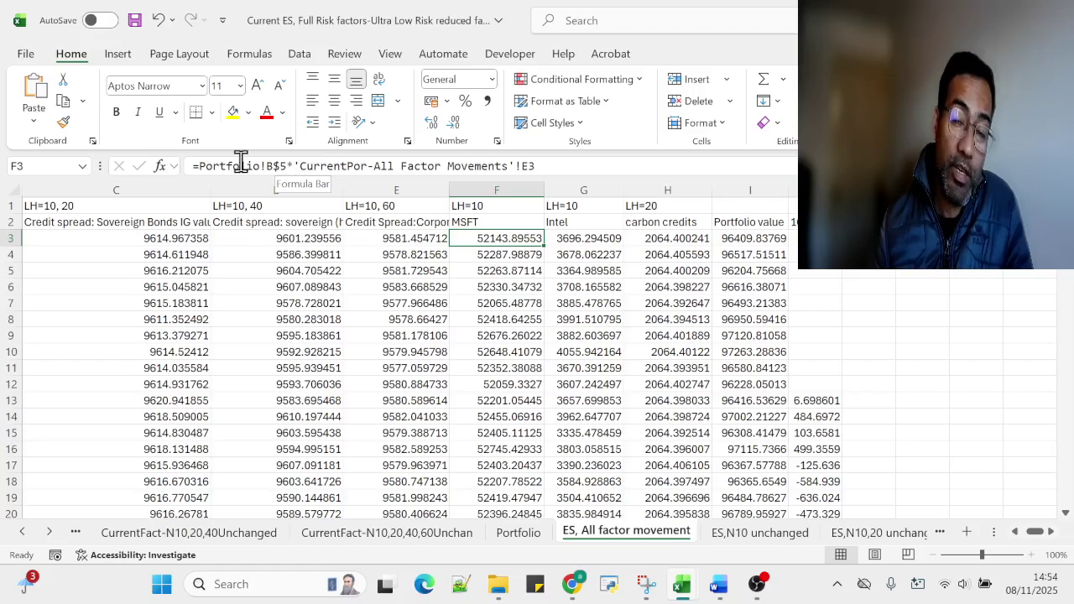
Check the MSFT stocks quantity on the Portfolio sheet and return to the ES, All factor movement sheet.
{"action": "left_click", "coordinate": [521, 532]}
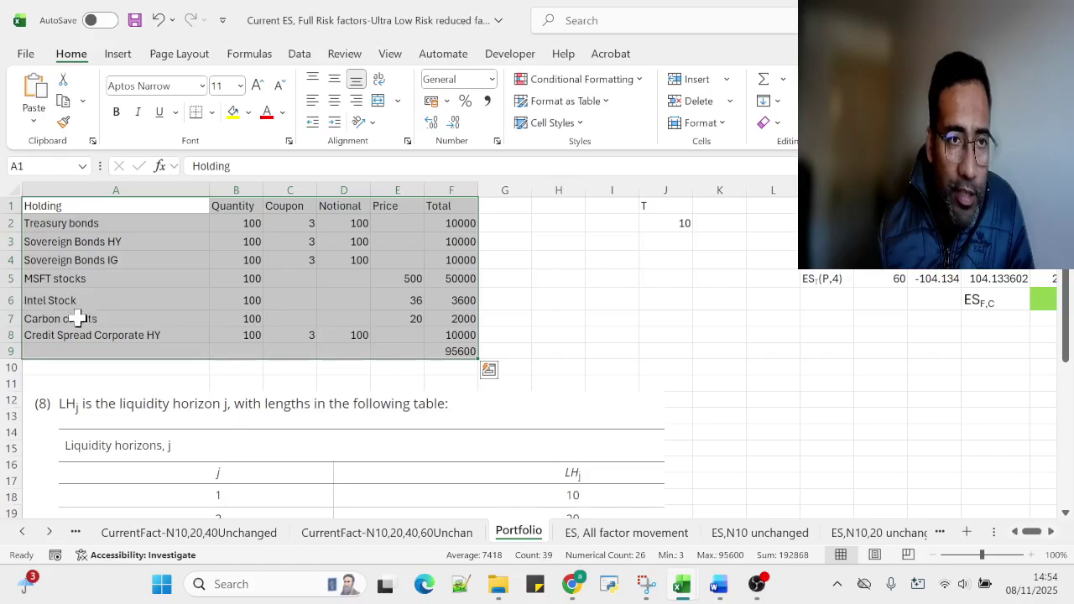
{"action": "left_click", "coordinate": [253, 279]}
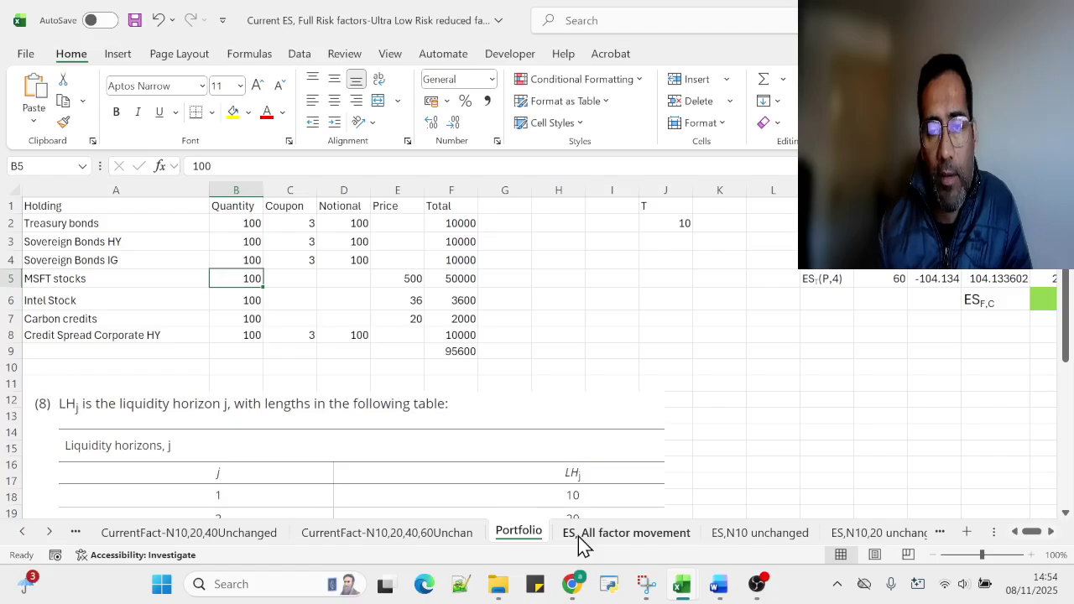
{"action": "left_click", "coordinate": [659, 533]}
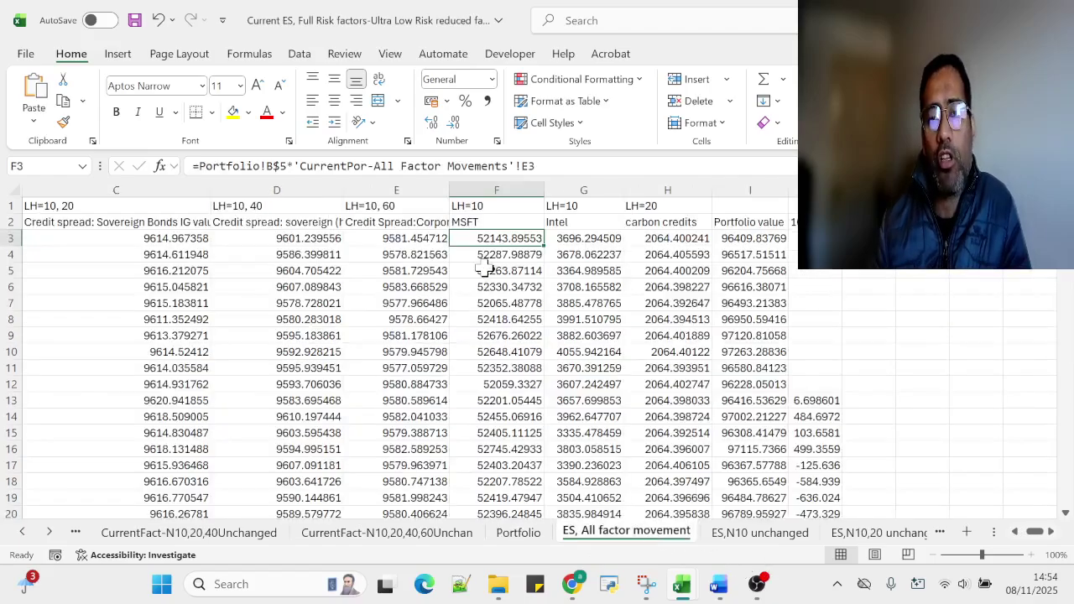
Examine the MSFT, Intel, carbon credits and portfolio value columns, then inspect the AVERAGEIF expected shortfall formula in L3.
{"action": "left_click_drag", "start_coordinate": [484, 270], "coordinate": [472, 401]}
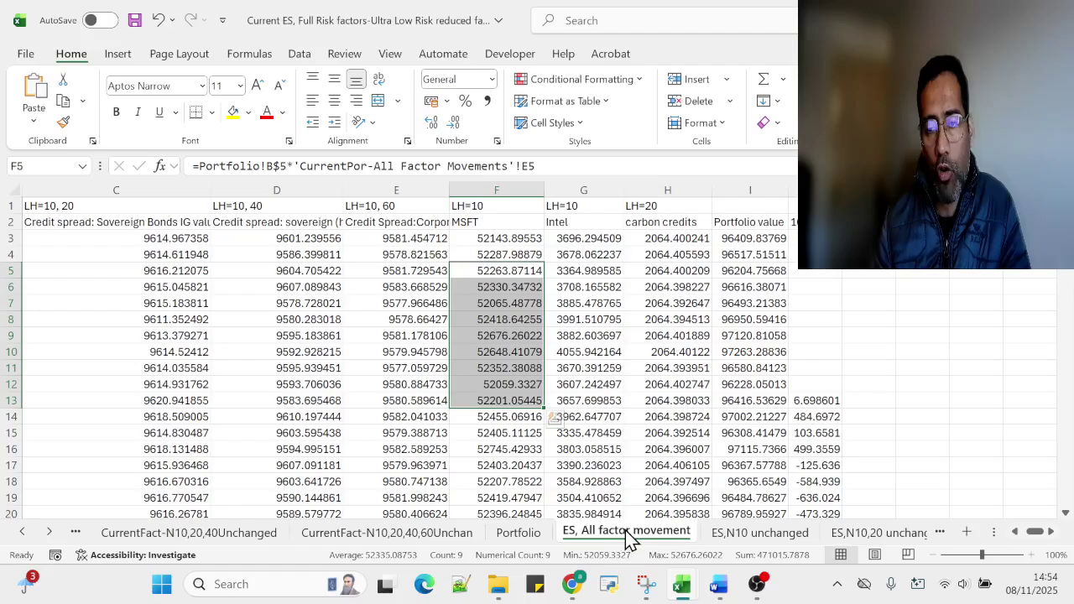
{"action": "left_click", "coordinate": [671, 355]}
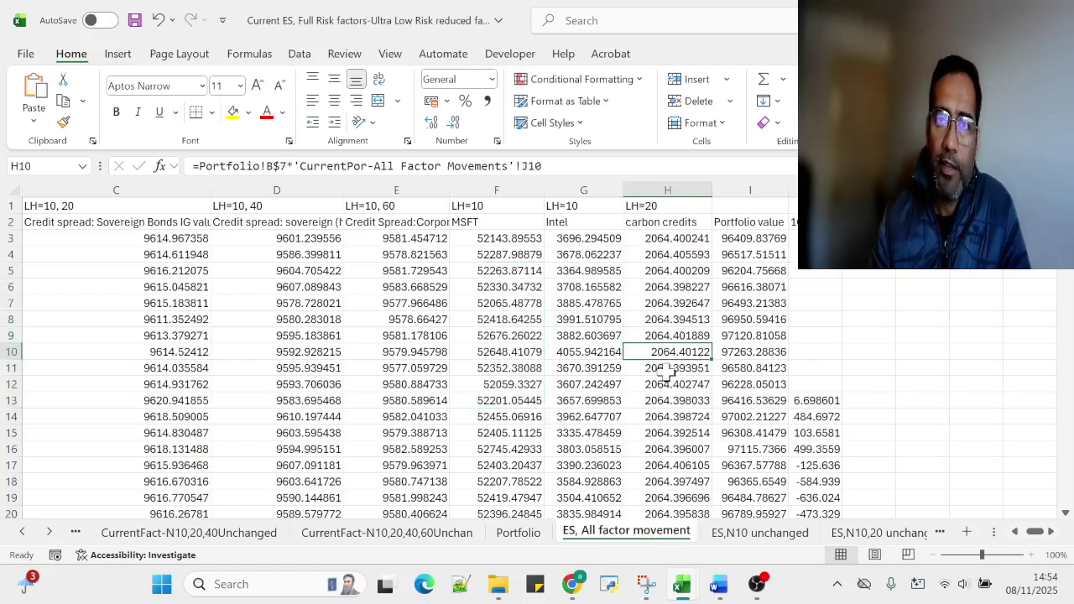
{"action": "mouse_move", "coordinate": [604, 254]}
{"action": "left_mouse_down"}
{"action": "mouse_move", "coordinate": [676, 277]}
{"action": "mouse_move", "coordinate": [738, 401]}
{"action": "left_mouse_up"}
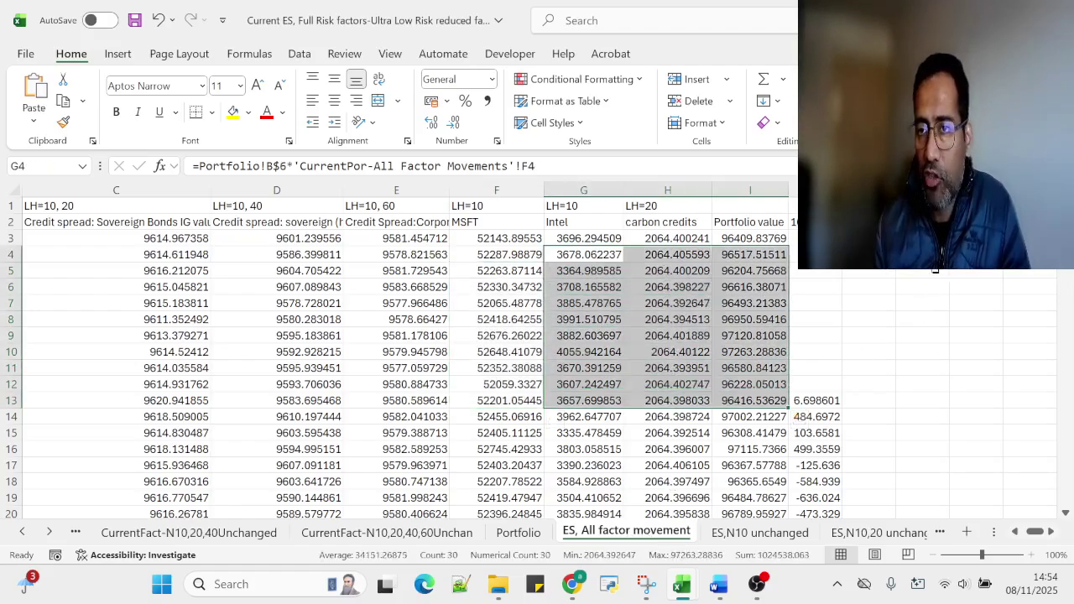
{"action": "left_click", "coordinate": [923, 238]}
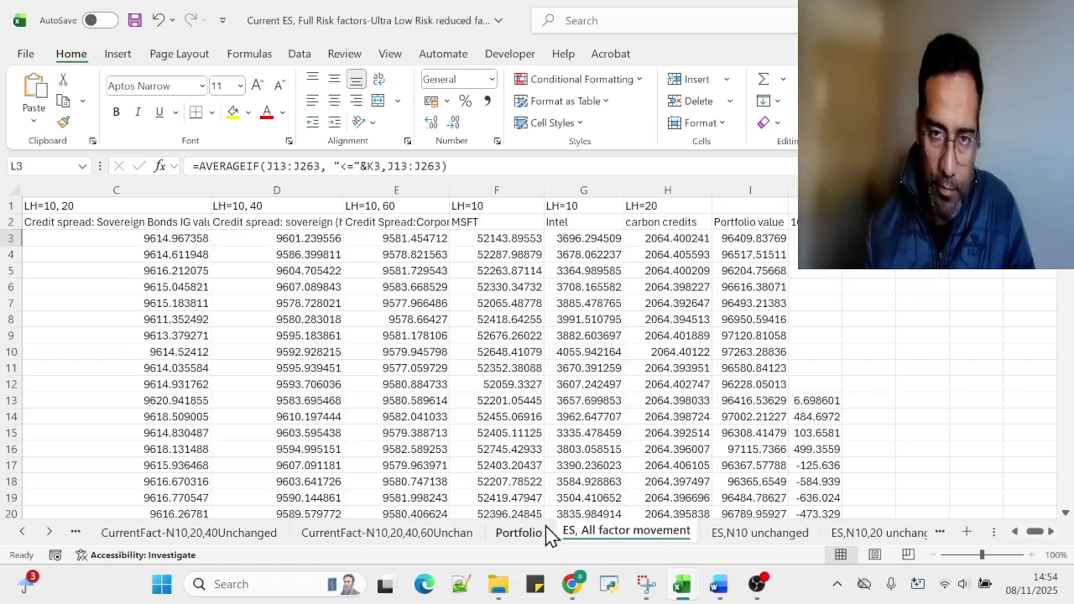
Inspect the Portfolio sheet's ES summary, checking the LH 10 expected shortfall link in O2 and the squared-value formula in Q2.
{"action": "left_click", "coordinate": [519, 534]}
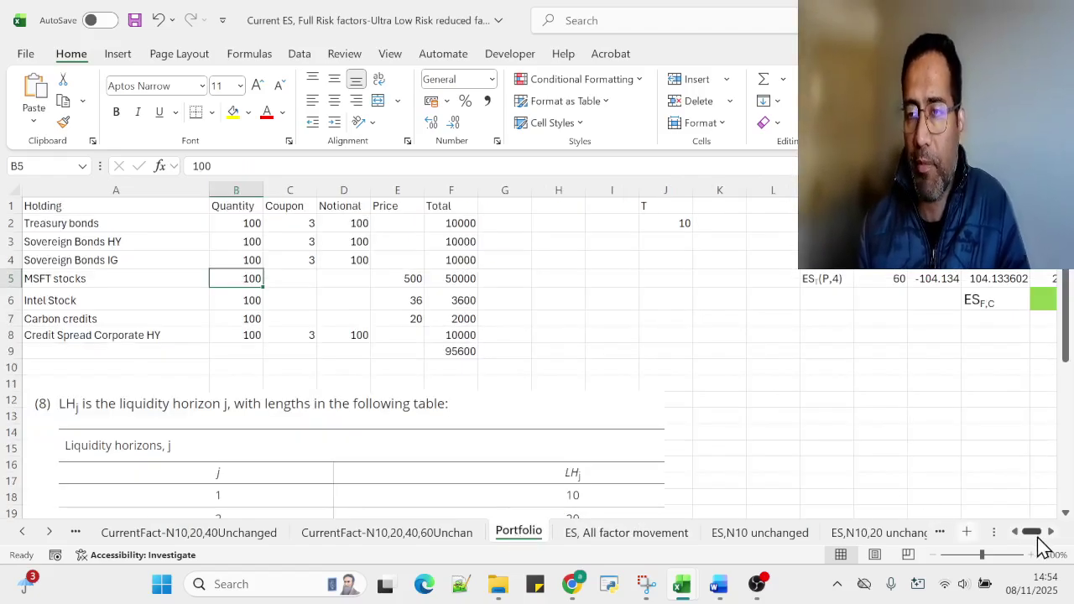
{"action": "left_click", "coordinate": [1052, 533]}
{"action": "left_click", "coordinate": [1051, 532]}
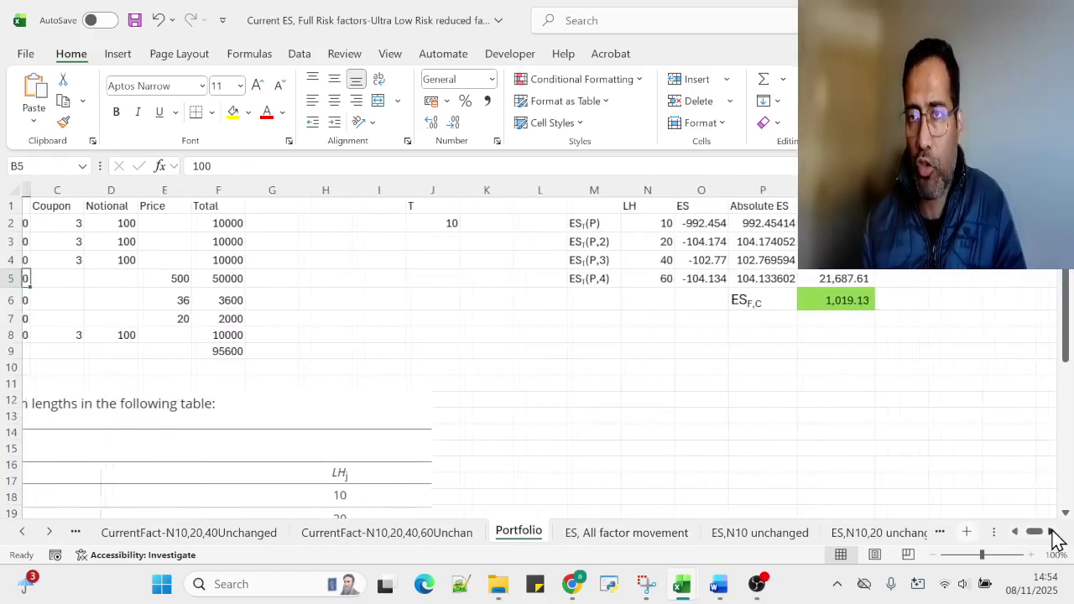
{"action": "left_click", "coordinate": [693, 222]}
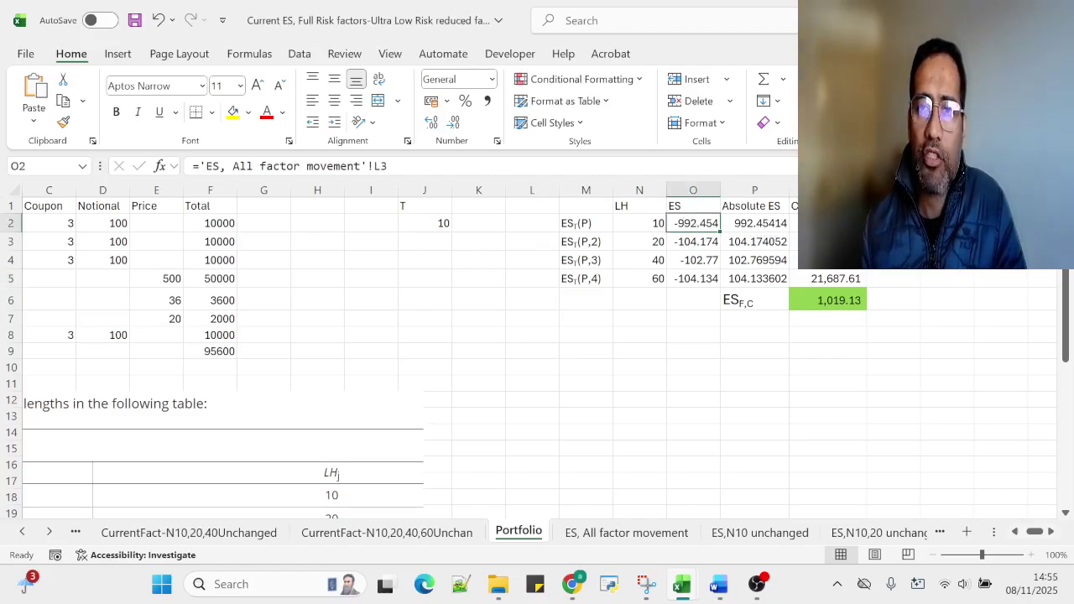
{"action": "left_click", "coordinate": [826, 223]}
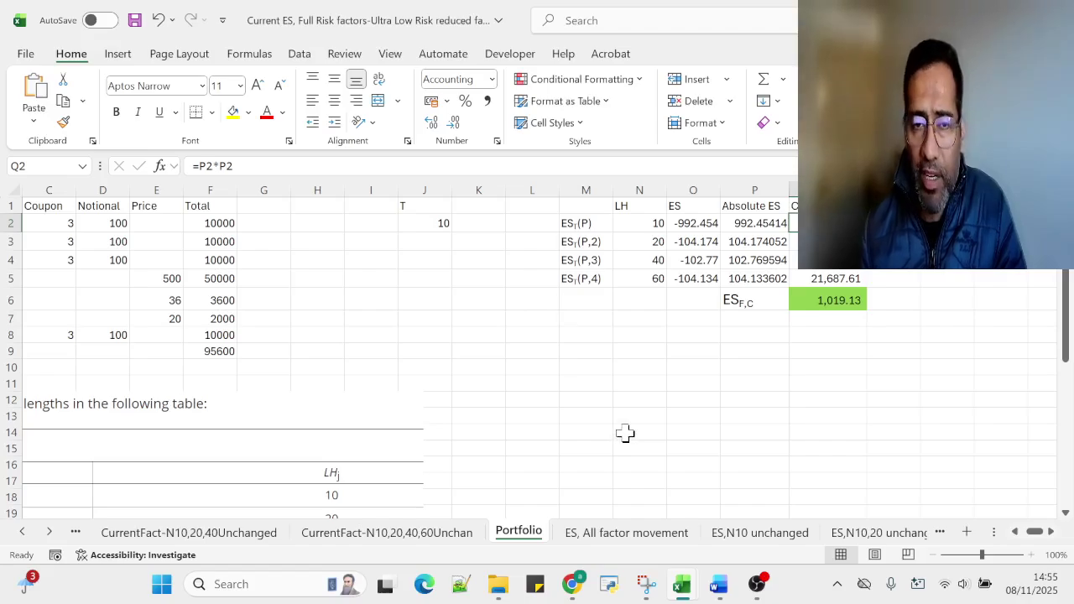
Examine the expected shortfall formula image below the liquidity horizons table on the Portfolio sheet.
{"action": "left_click_drag", "start_coordinate": [1037, 532], "coordinate": [1019, 533]}
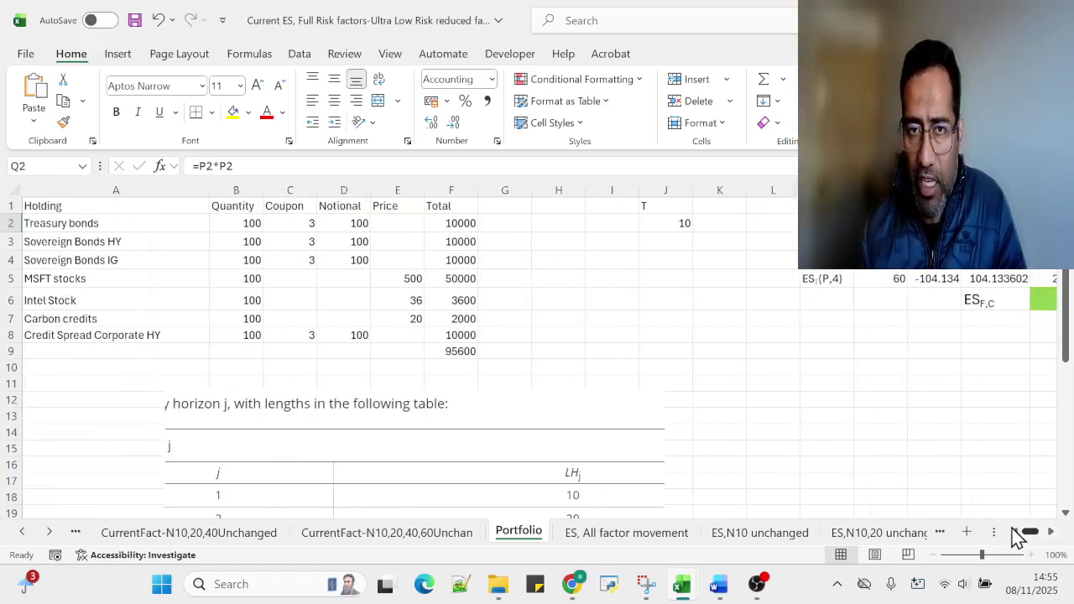
{"action": "scroll", "coordinate": [389, 353], "scroll_direction": "down", "scroll_amount": 4}
{"action": "scroll", "coordinate": [389, 353], "scroll_direction": "down", "scroll_amount": 4}
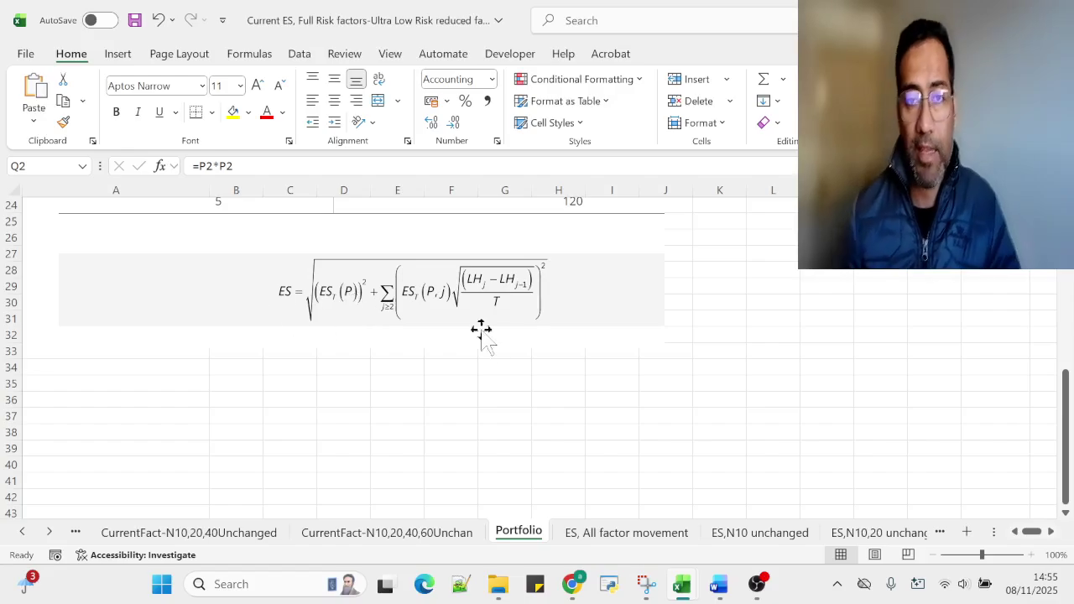
Revisit ES, All factor movement, then open ES,N10 unchanged and examine the Treasury Bonds IG valuation column from 01/07/2024.
{"action": "left_click", "coordinate": [622, 534]}
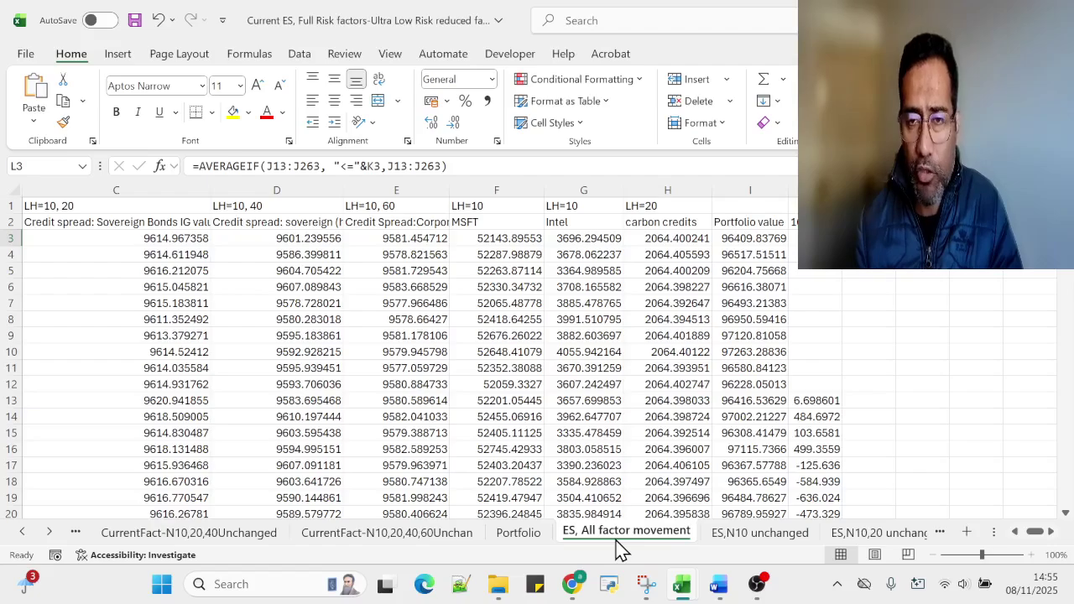
{"action": "left_click", "coordinate": [769, 541]}
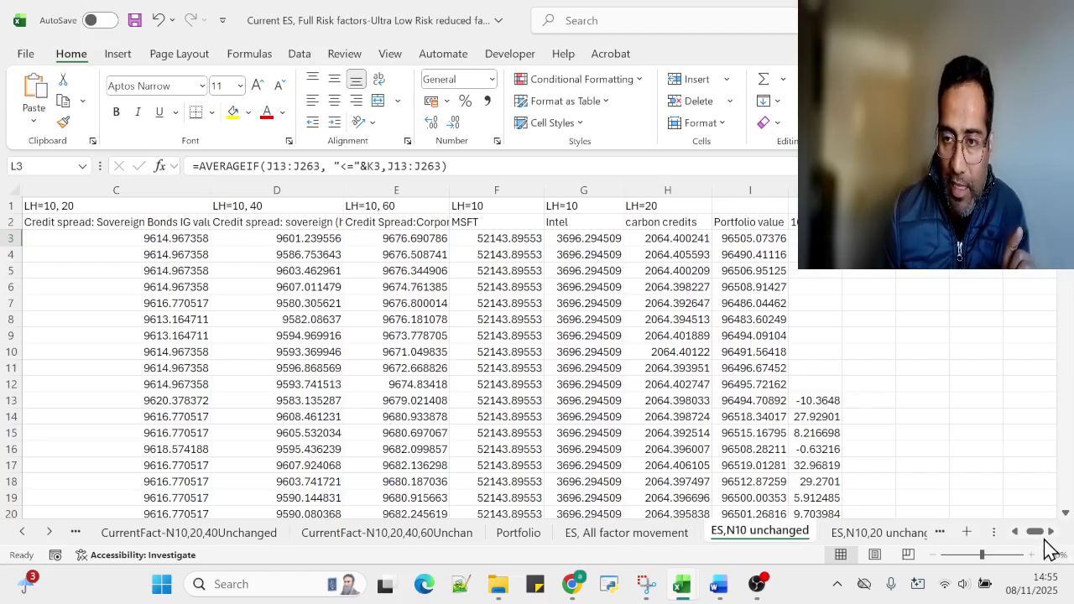
{"action": "left_click_drag", "start_coordinate": [1033, 533], "coordinate": [1016, 534]}
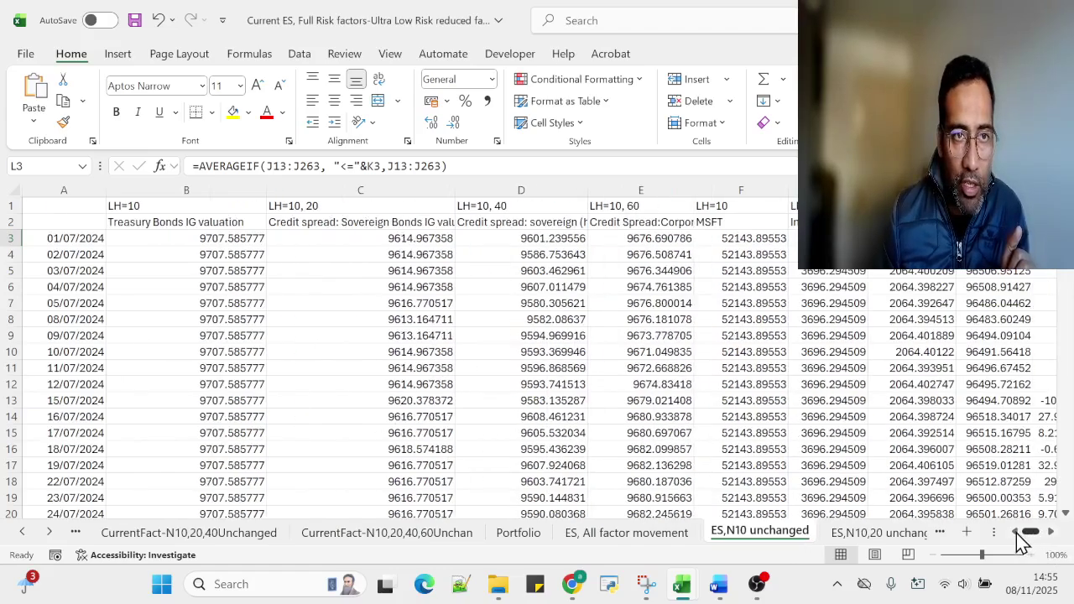
{"action": "left_click", "coordinate": [186, 272]}
{"action": "left_click_drag", "start_coordinate": [229, 239], "coordinate": [210, 394]}
{"action": "left_click", "coordinate": [225, 288]}
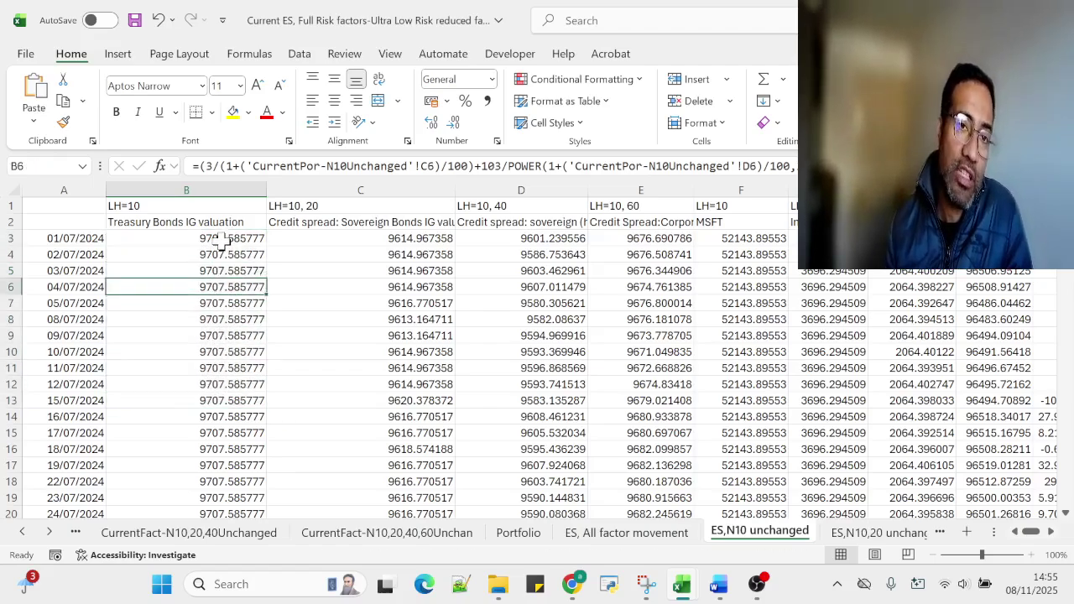
{"action": "left_click_drag", "start_coordinate": [221, 240], "coordinate": [223, 433]}
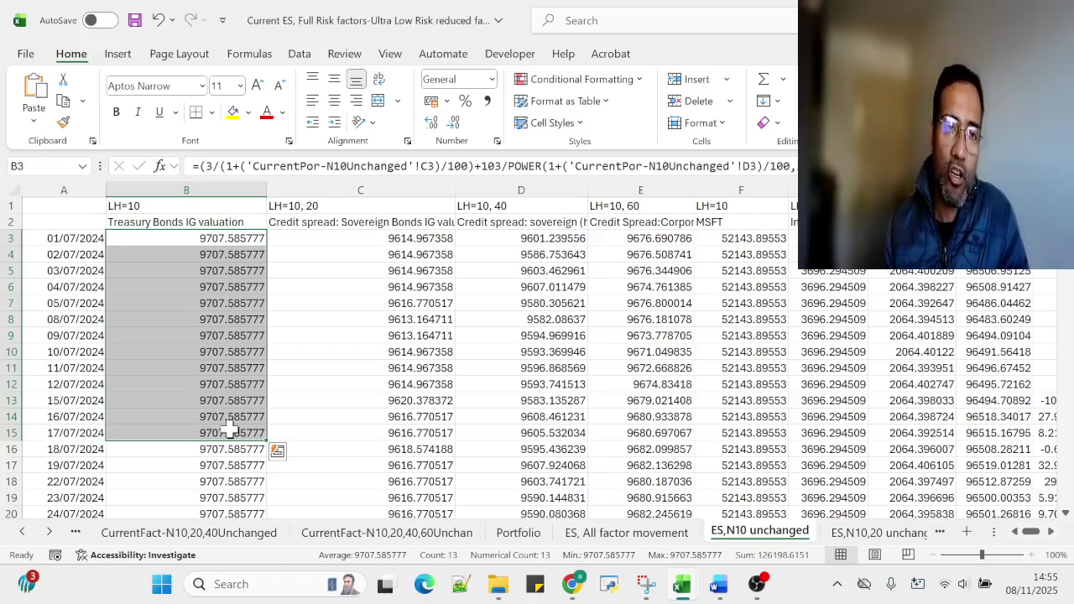
{"action": "left_click", "coordinate": [227, 311]}
{"action": "left_click_drag", "start_coordinate": [223, 240], "coordinate": [206, 403]}
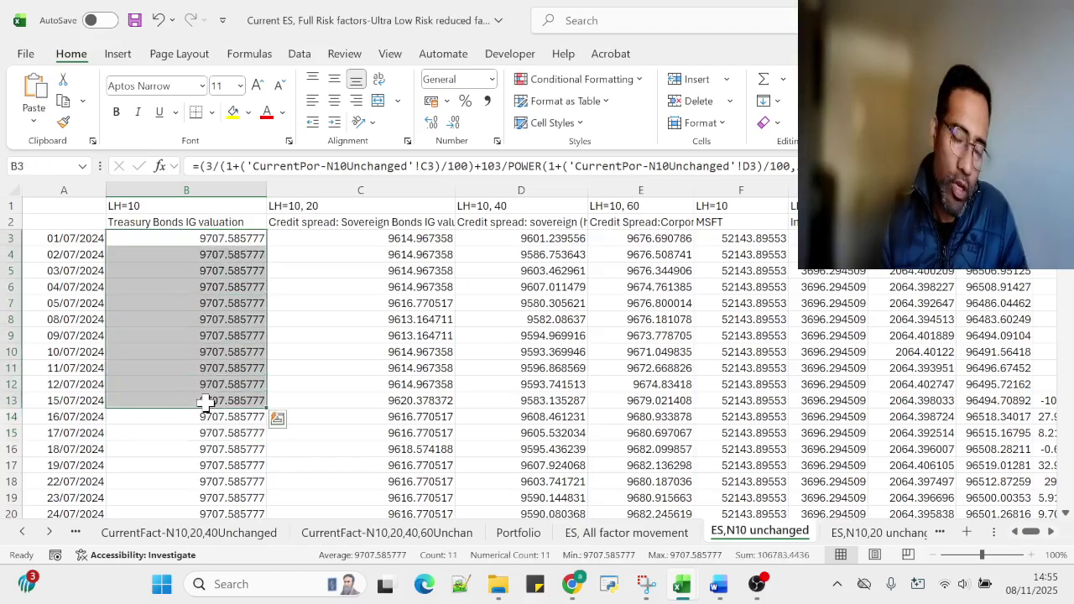
Examine the sovereign IG, sovereign HY and corporate HY credit spread valuation columns on the ES,N10 unchanged sheet.
{"action": "left_click", "coordinate": [381, 303]}
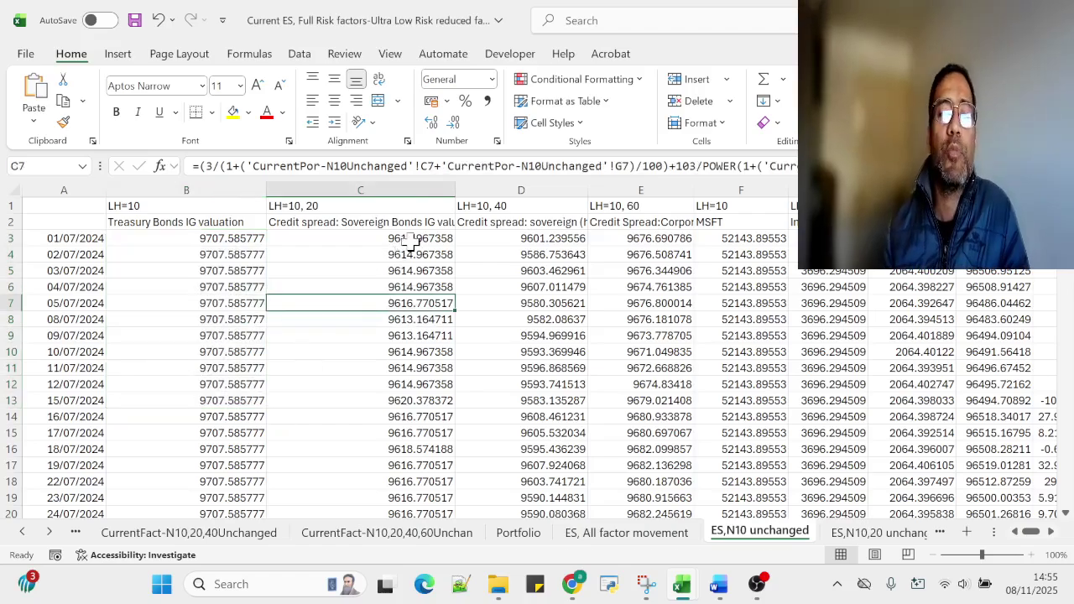
{"action": "left_click_drag", "start_coordinate": [405, 244], "coordinate": [399, 336]}
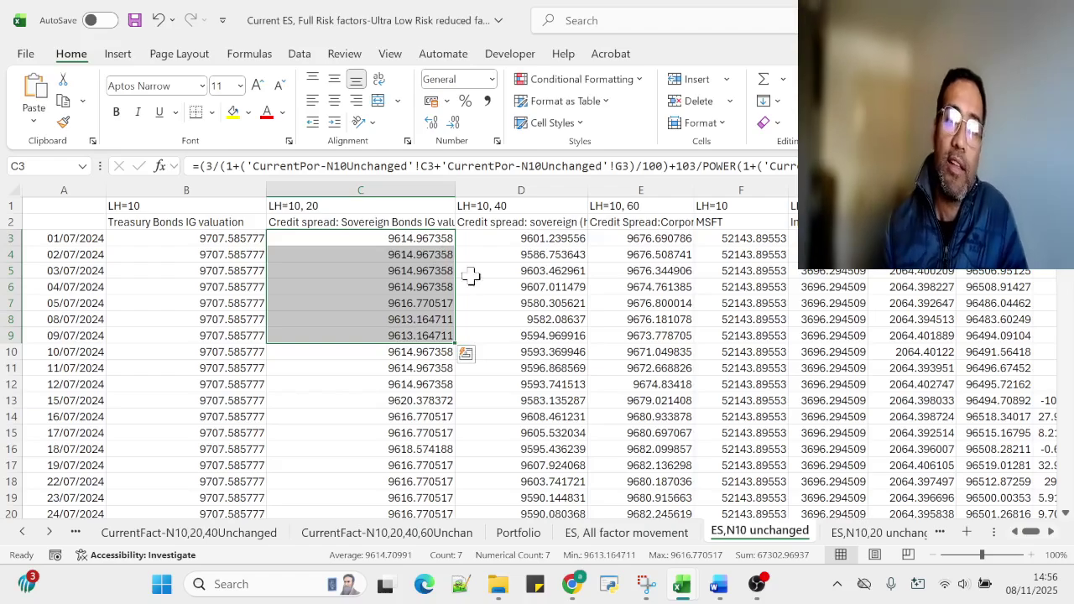
{"action": "left_click", "coordinate": [521, 289]}
{"action": "left_click_drag", "start_coordinate": [551, 237], "coordinate": [540, 367]}
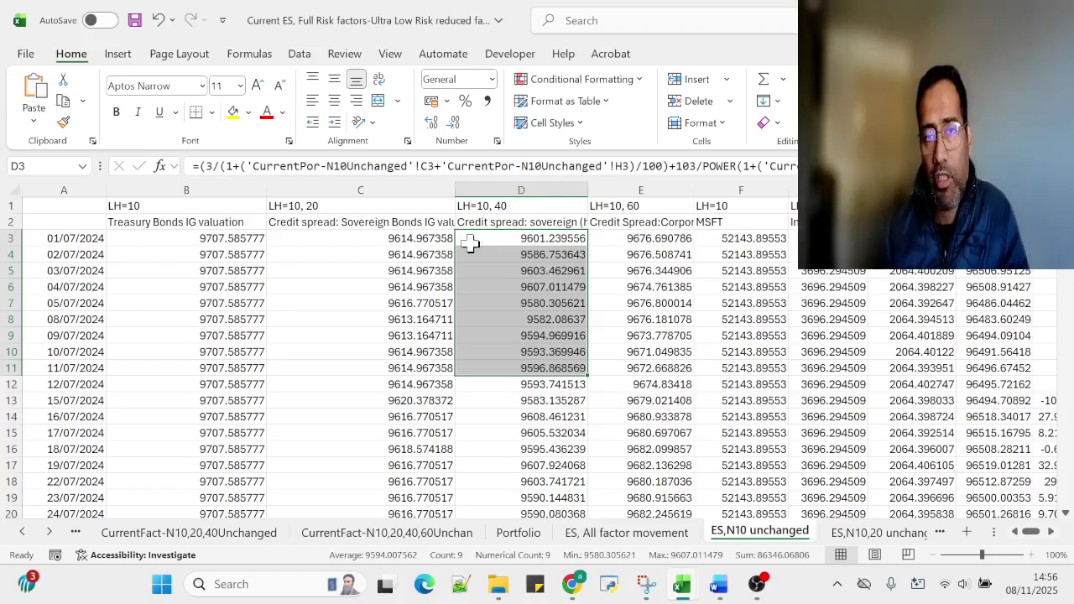
{"action": "left_click", "coordinate": [669, 242]}
{"action": "left_click", "coordinate": [648, 332]}
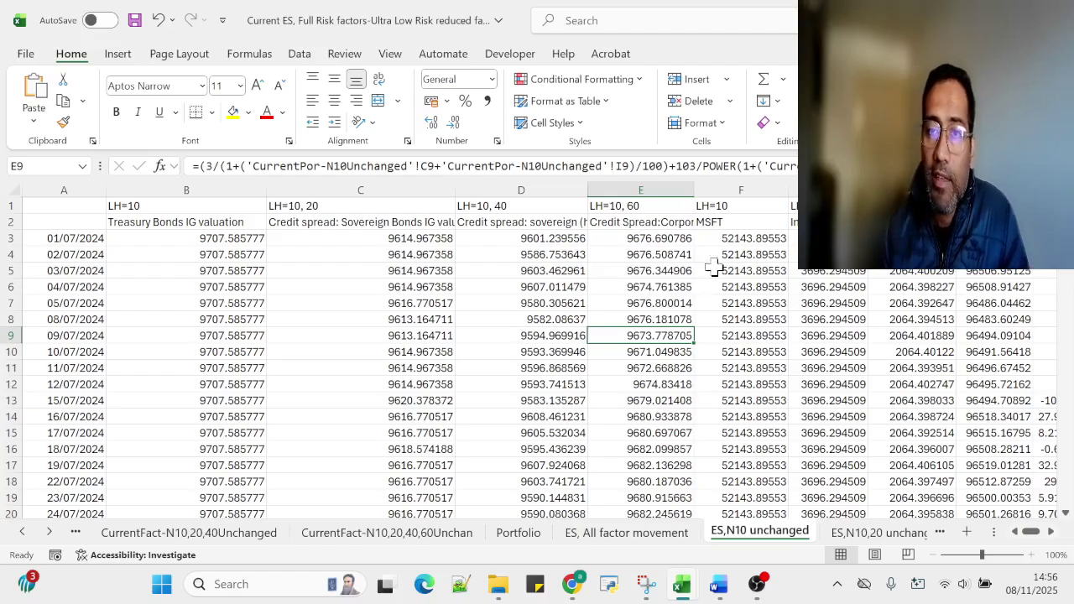
Examine the MSFT and Intel valuation columns and the expected shortfall formula in L3 on the ES,N10 unchanged sheet.
{"action": "left_click_drag", "start_coordinate": [739, 240], "coordinate": [754, 352]}
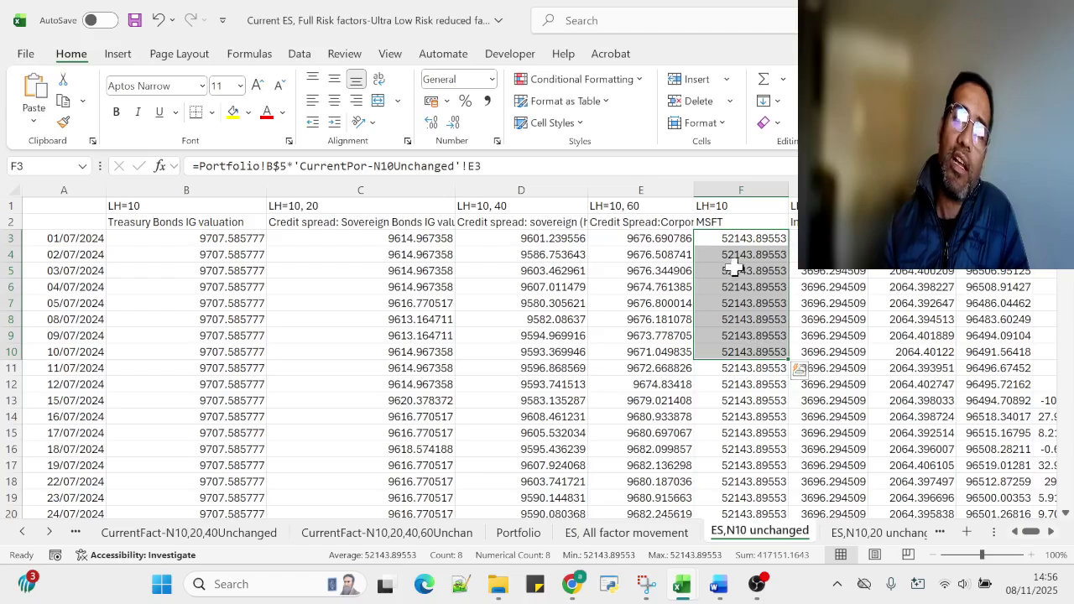
{"action": "left_click", "coordinate": [827, 304]}
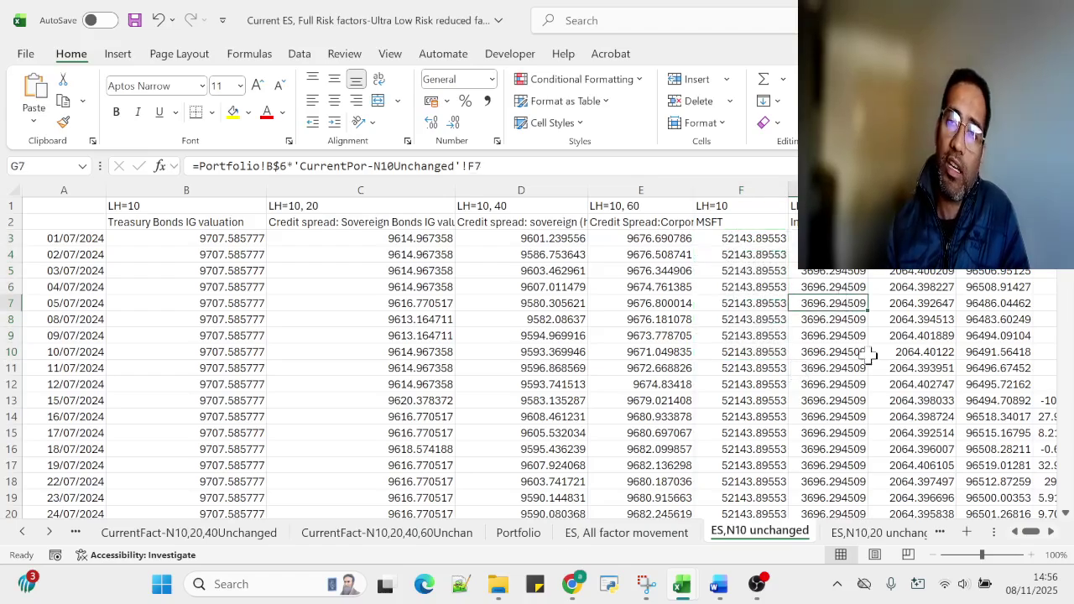
{"action": "left_click", "coordinate": [1052, 532]}
{"action": "left_click", "coordinate": [1053, 533]}
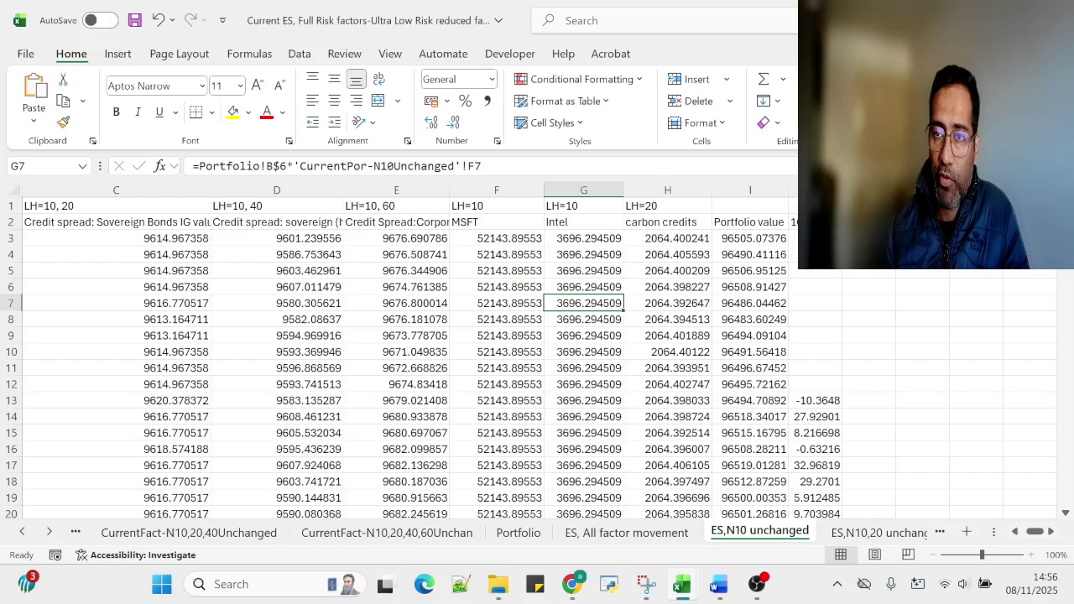
{"action": "left_click", "coordinate": [923, 239]}
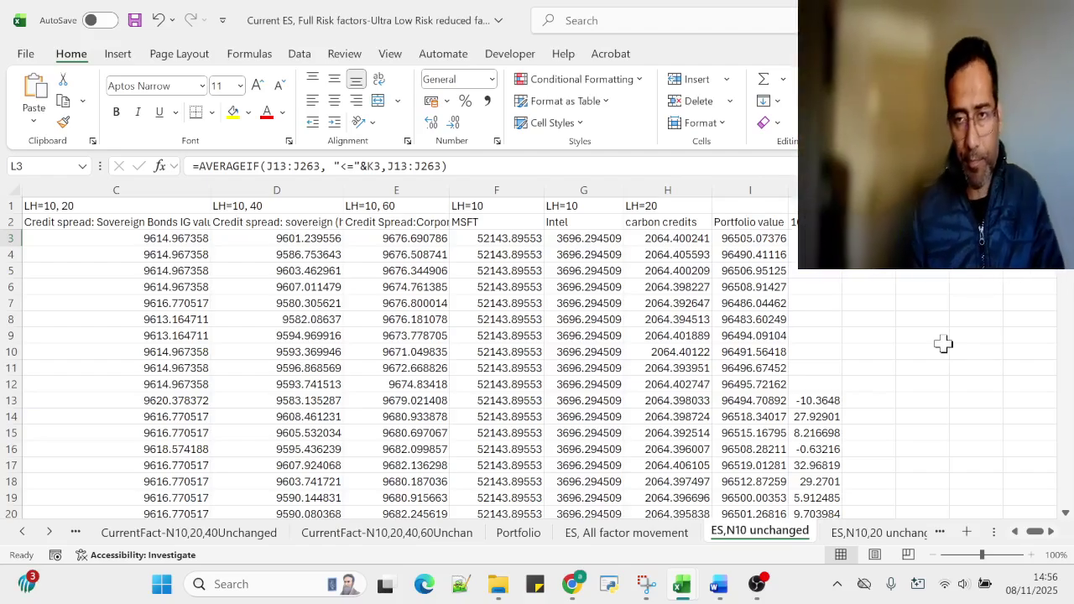
Open ES,N10,20 unchanged and inspect the VaR percentile formula in K3 and the expected shortfall formula in L3.
{"action": "left_click", "coordinate": [869, 532]}
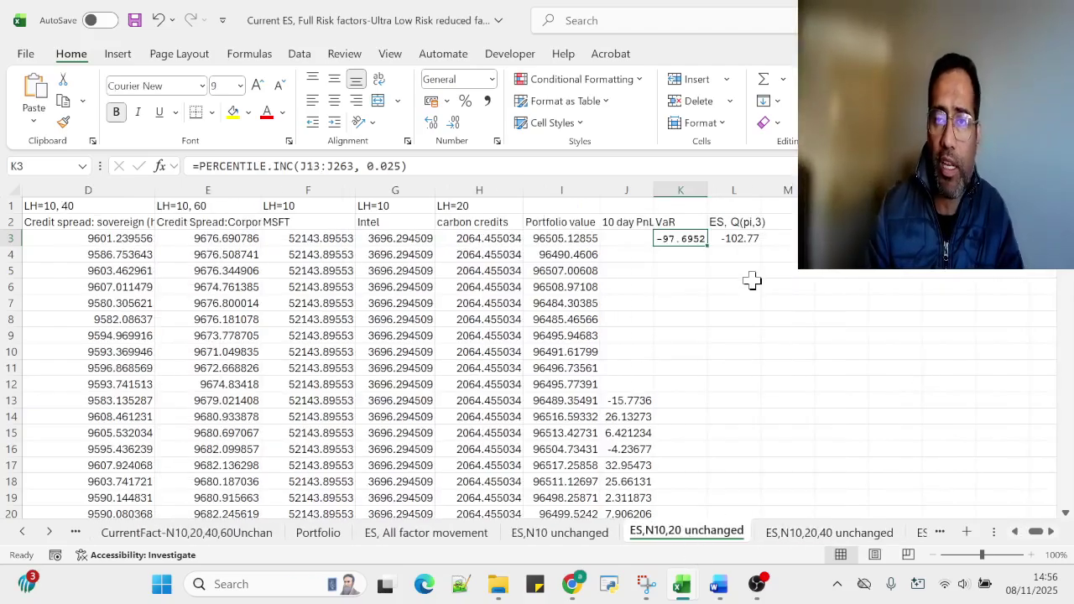
{"action": "left_click", "coordinate": [736, 240]}
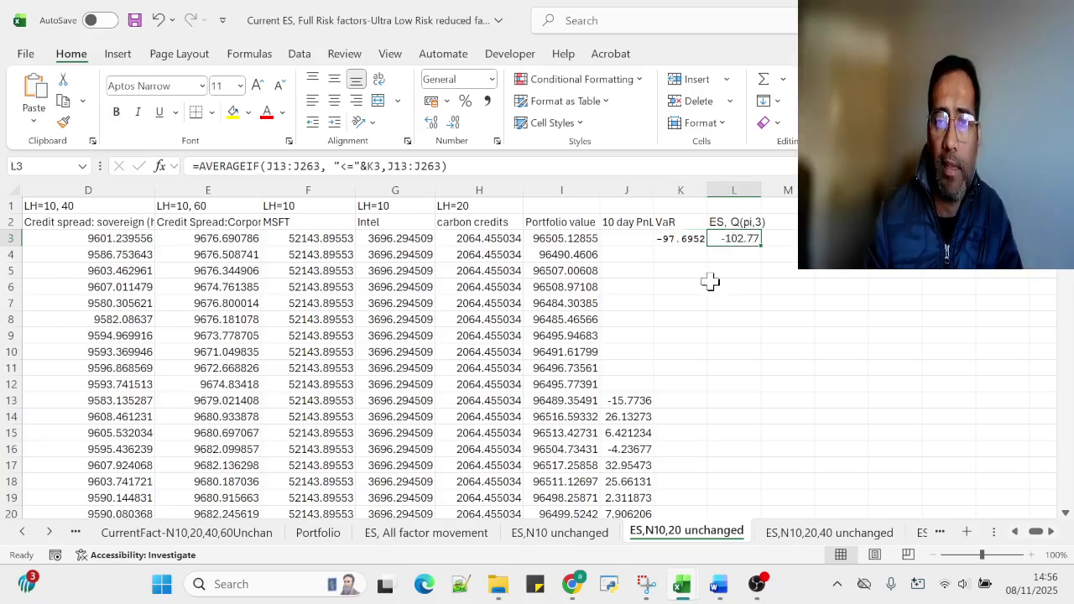
{"action": "left_click", "coordinate": [684, 238]}
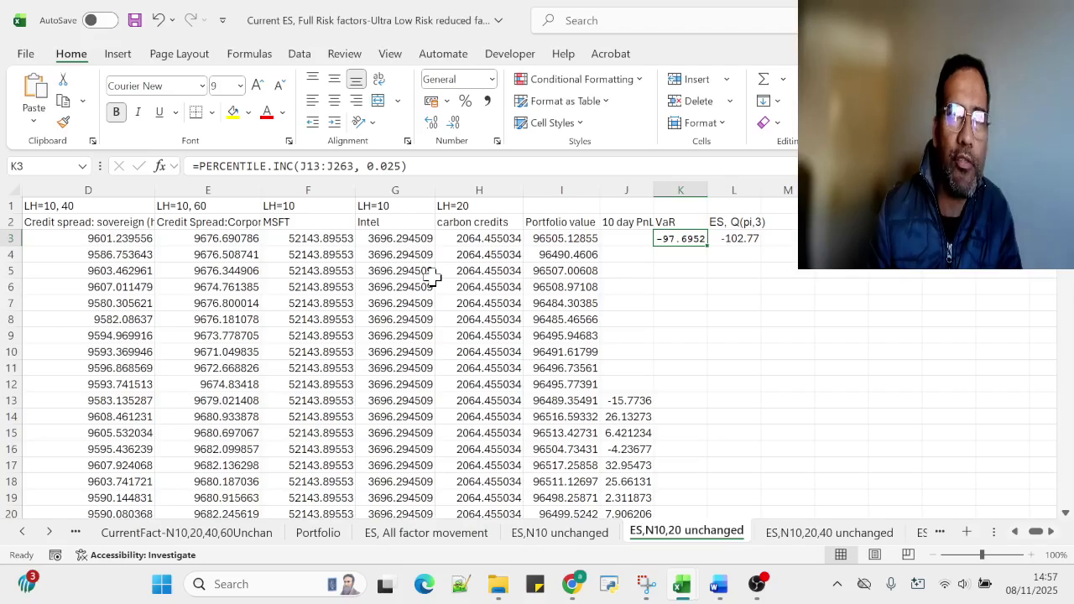
{"action": "left_click", "coordinate": [726, 305]}
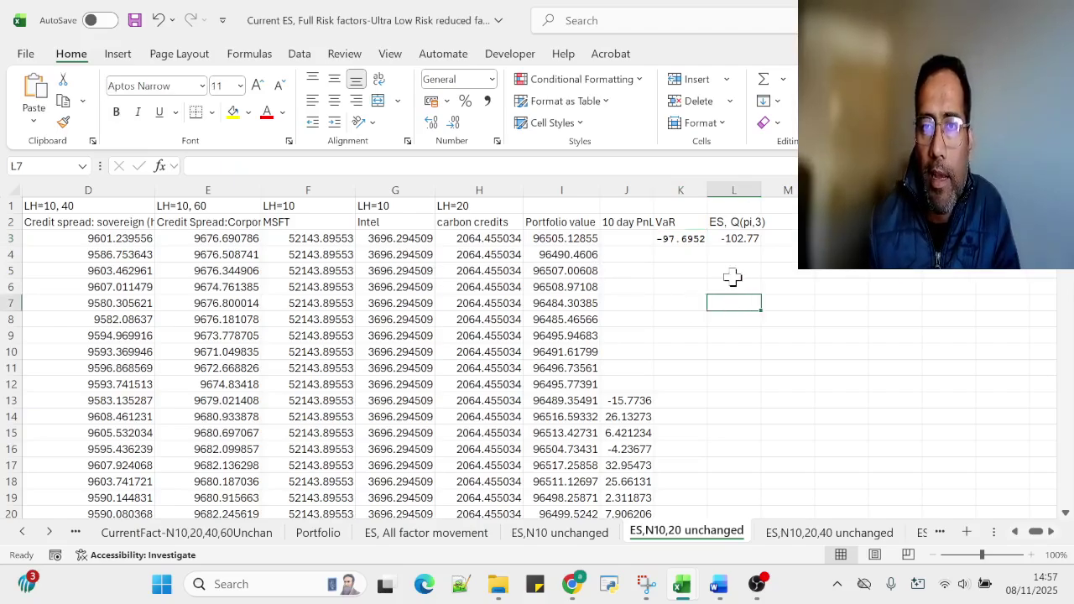
{"action": "left_click", "coordinate": [747, 239]}
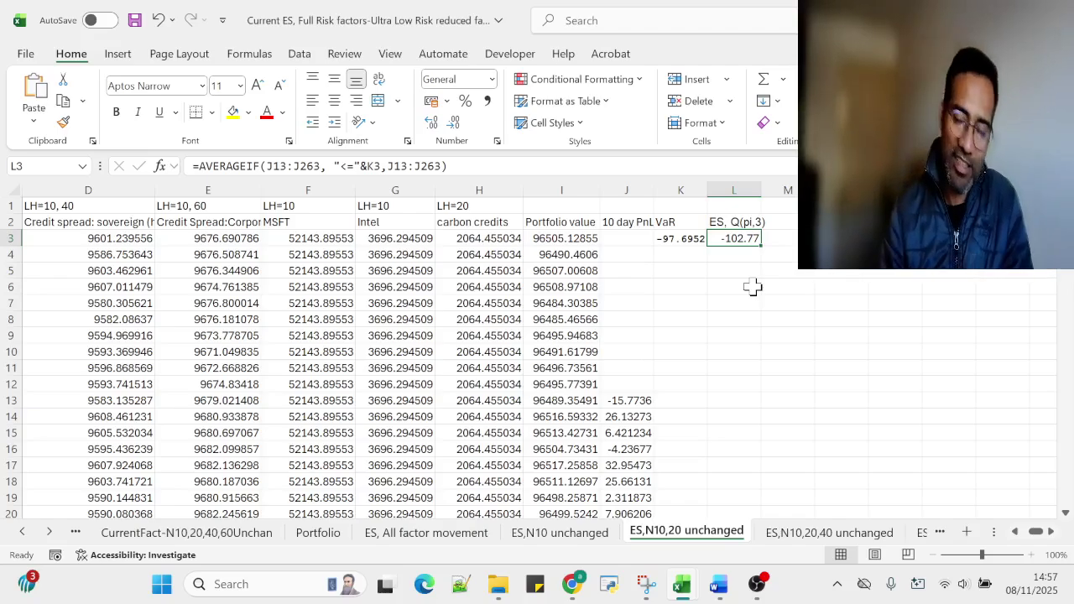
Compare ES,N10,20 unchanged with the ES,N10,20,40 unchanged, ES,N10 unchanged and ES, All factor movement sheets.
{"action": "left_click", "coordinate": [804, 537]}
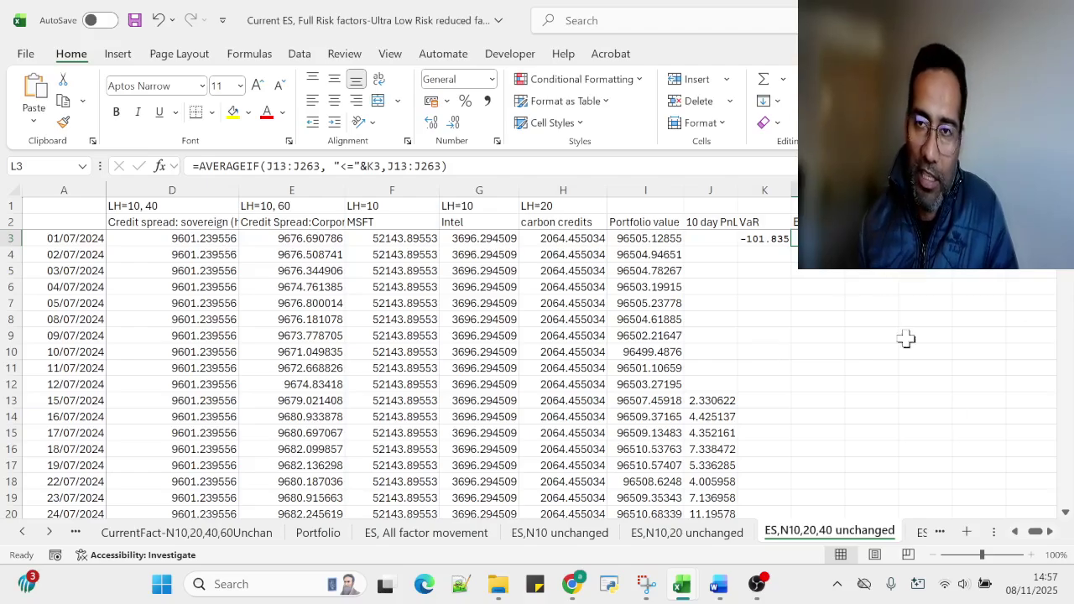
{"action": "left_click", "coordinate": [670, 539]}
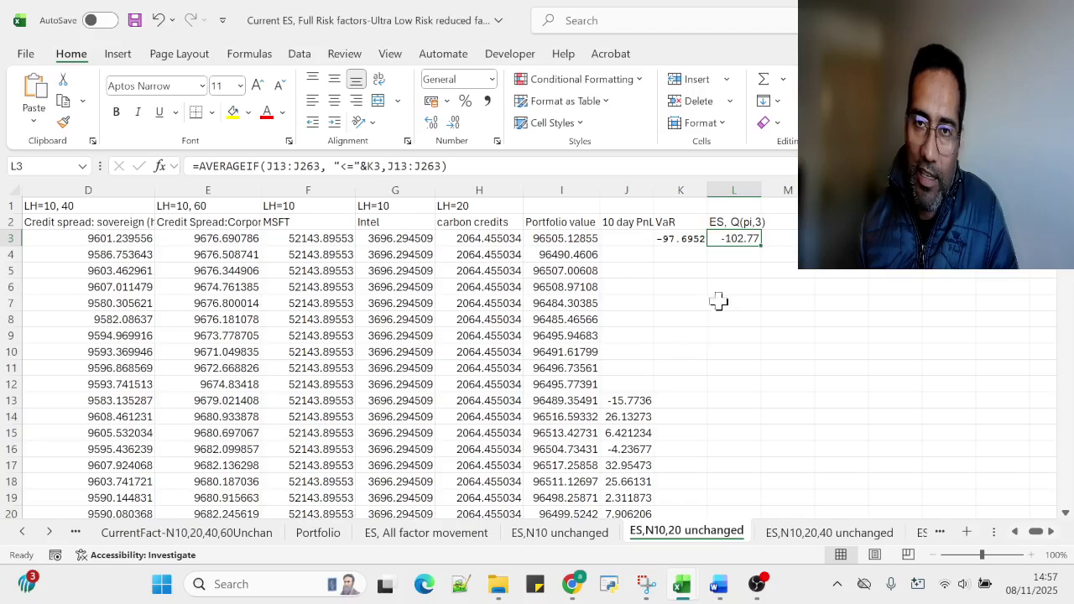
{"action": "left_click", "coordinate": [792, 542]}
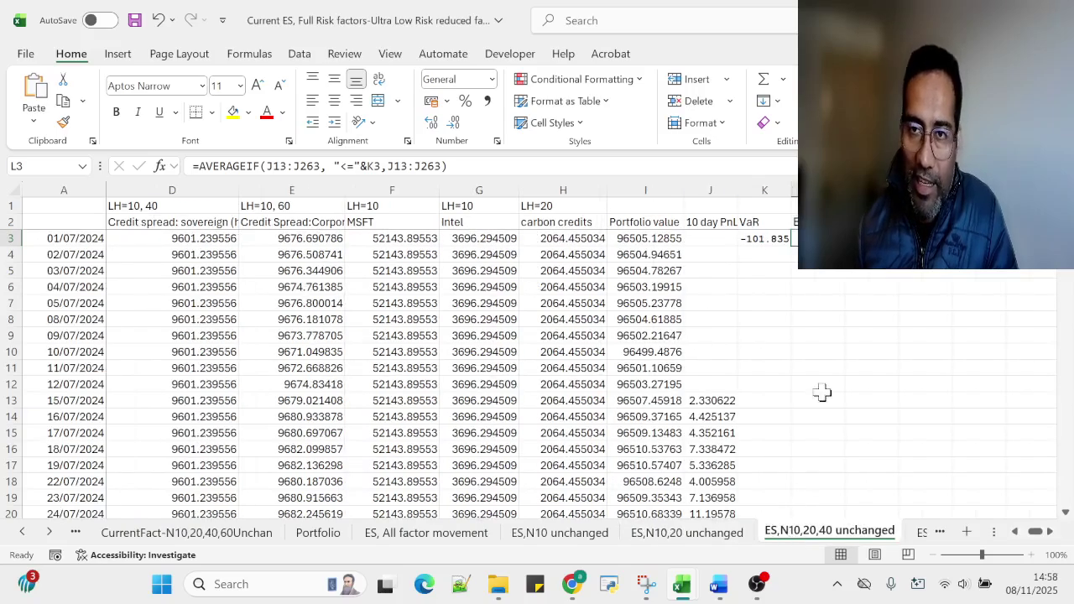
{"action": "left_click", "coordinate": [727, 544]}
{"action": "left_click", "coordinate": [602, 544]}
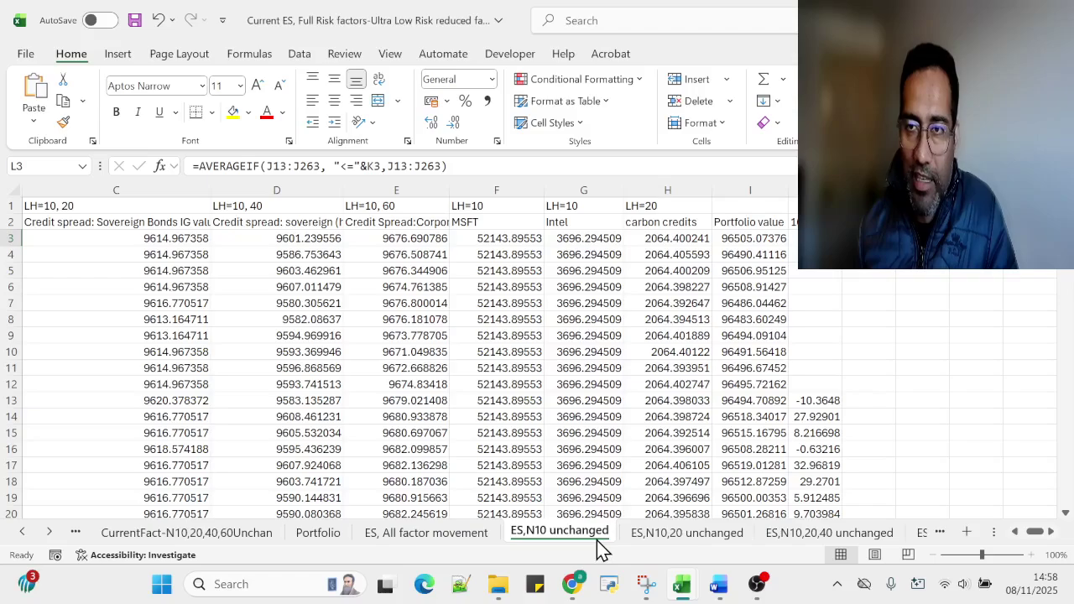
{"action": "left_click", "coordinate": [678, 534]}
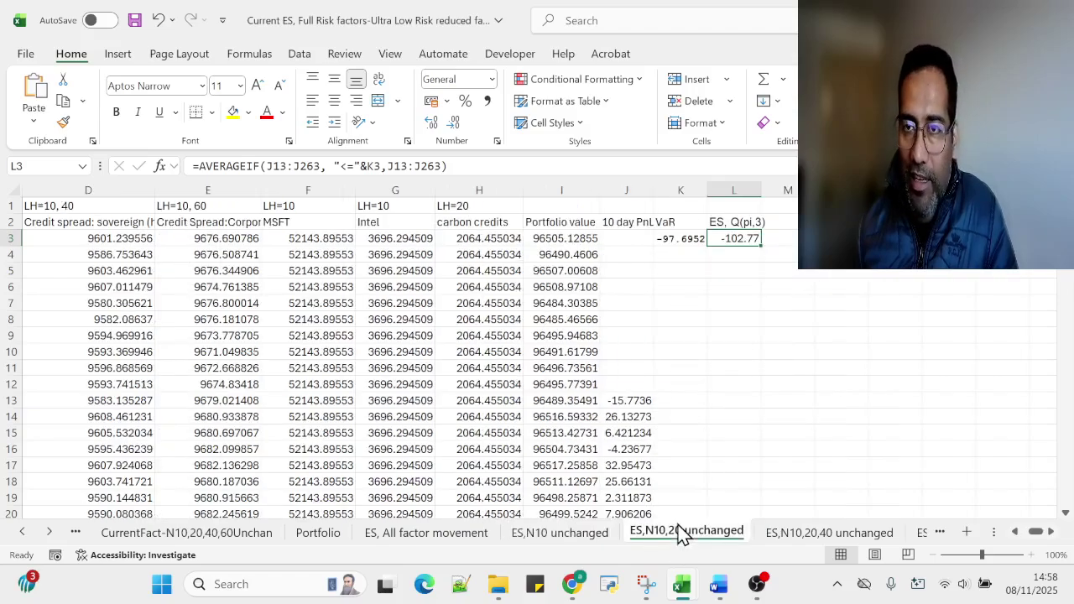
{"action": "left_click", "coordinate": [558, 537]}
{"action": "left_click", "coordinate": [470, 537]}
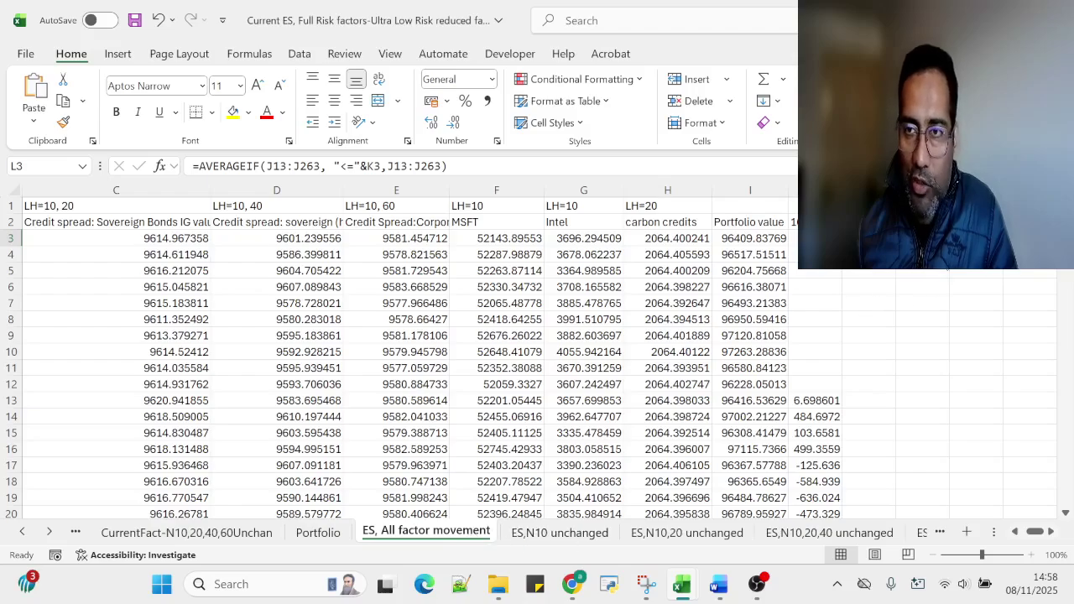
{"action": "left_click", "coordinate": [621, 541]}
{"action": "left_click", "coordinate": [662, 533]}
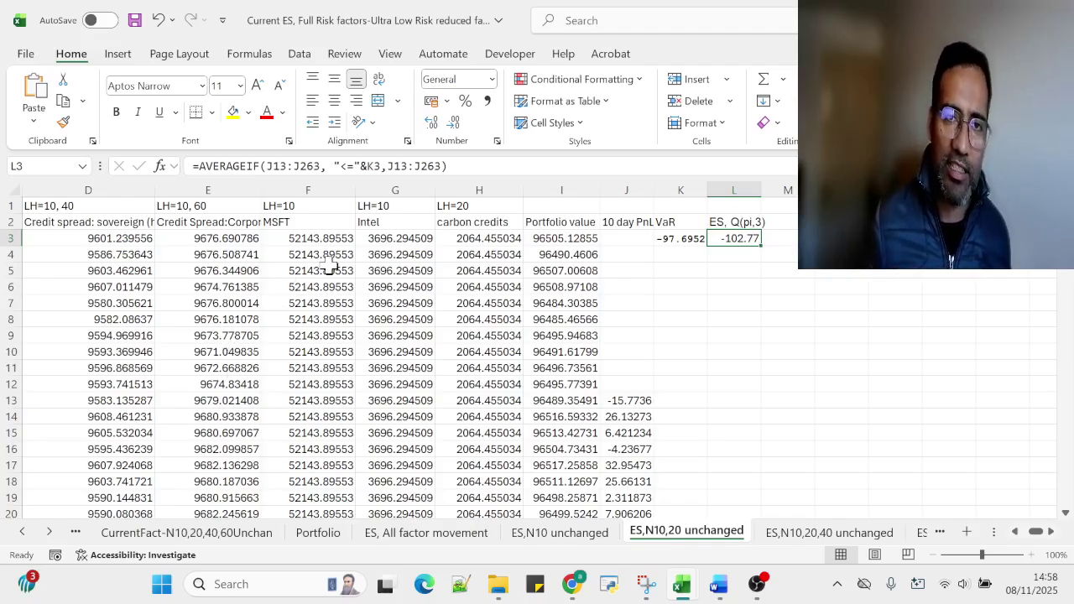
Examine the MSFT, corporate credit spread and portfolio value columns on the ES,N10,20 unchanged sheet.
{"action": "left_click_drag", "start_coordinate": [328, 267], "coordinate": [321, 369]}
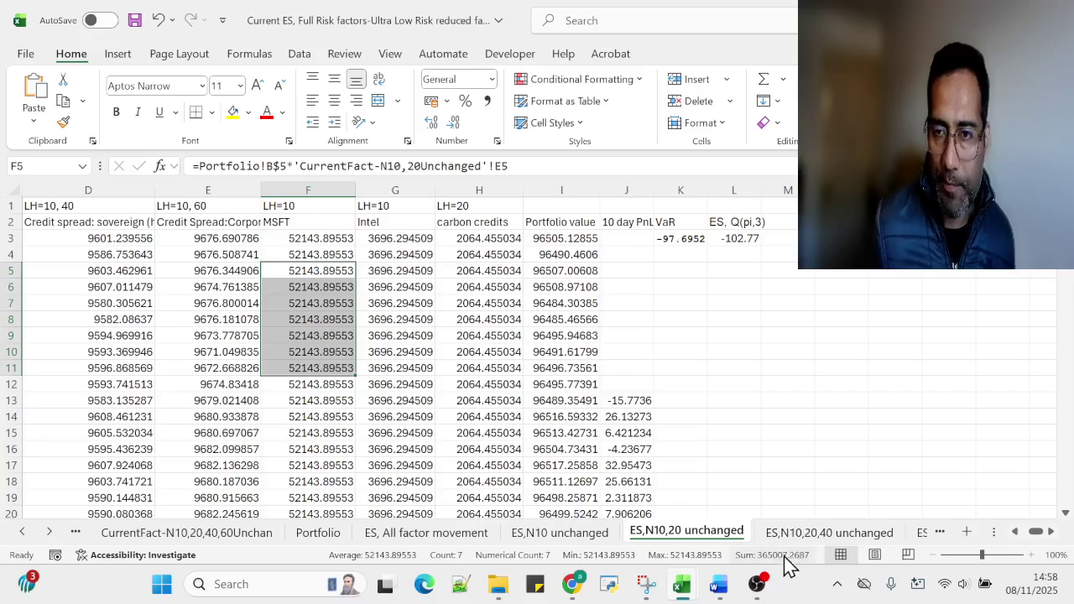
{"action": "left_click", "coordinate": [209, 350]}
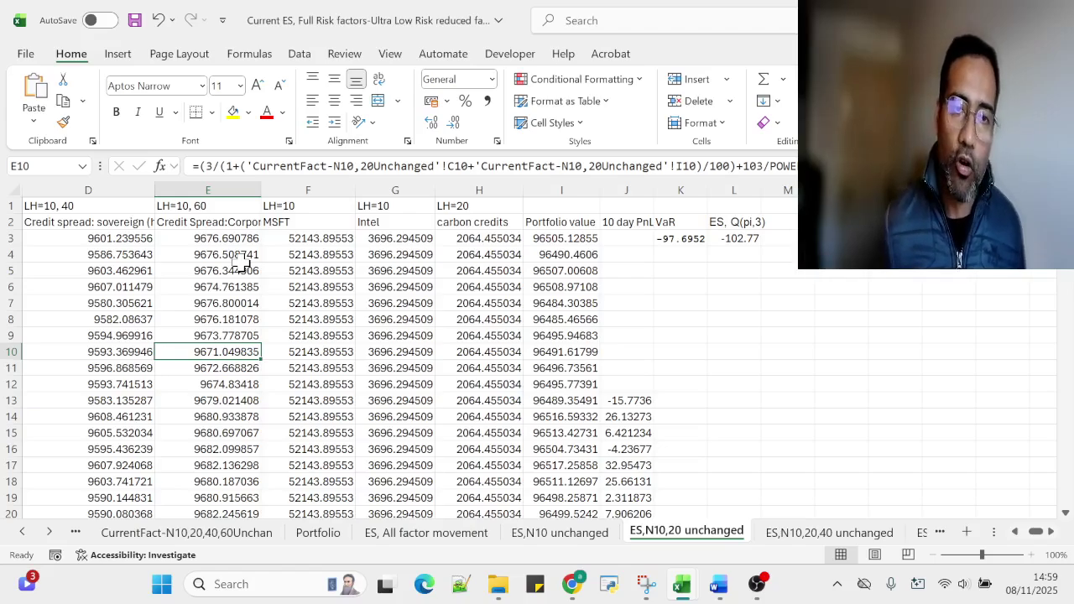
{"action": "left_click", "coordinate": [554, 372]}
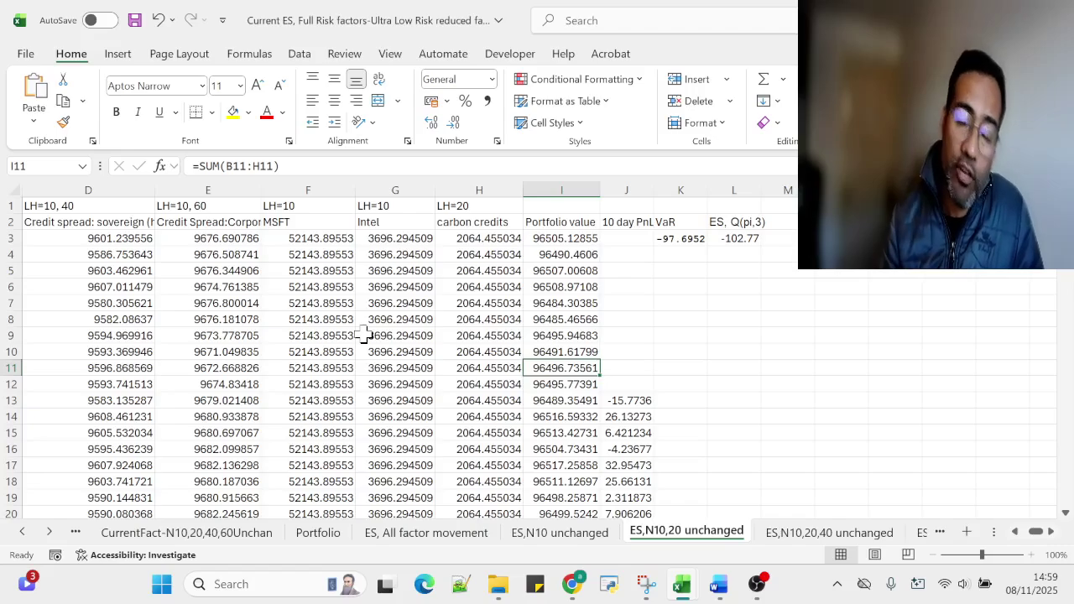
View ES,N10,20,40 unchanged, then open ES,N10,20,40,60 unchanged and examine the valuations in C3:I18.
{"action": "left_click", "coordinate": [825, 534]}
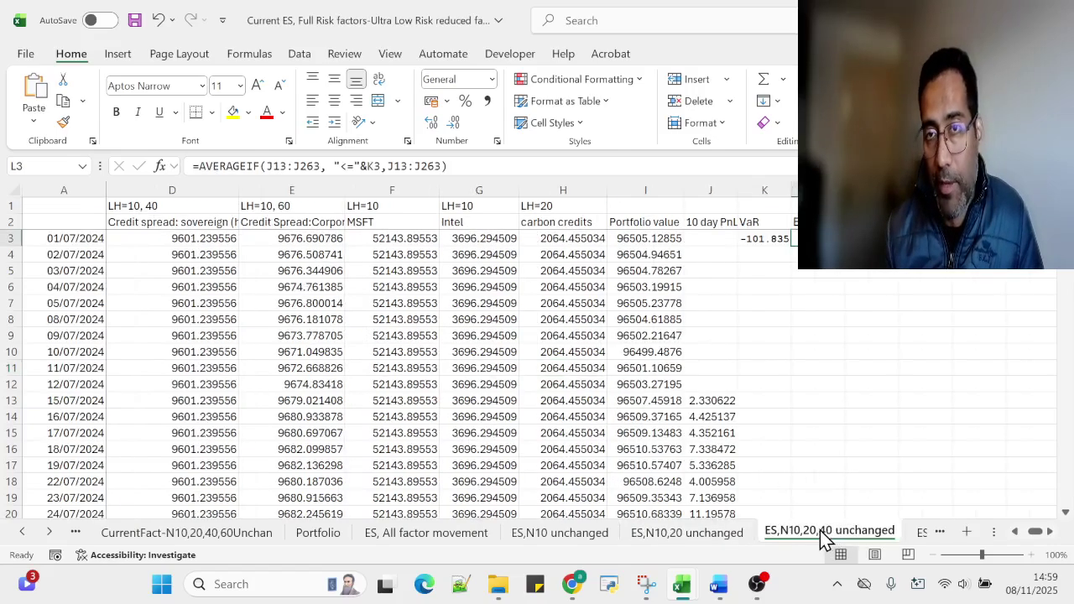
{"action": "left_click", "coordinate": [47, 534]}
{"action": "left_click", "coordinate": [47, 534]}
{"action": "left_click", "coordinate": [701, 534]}
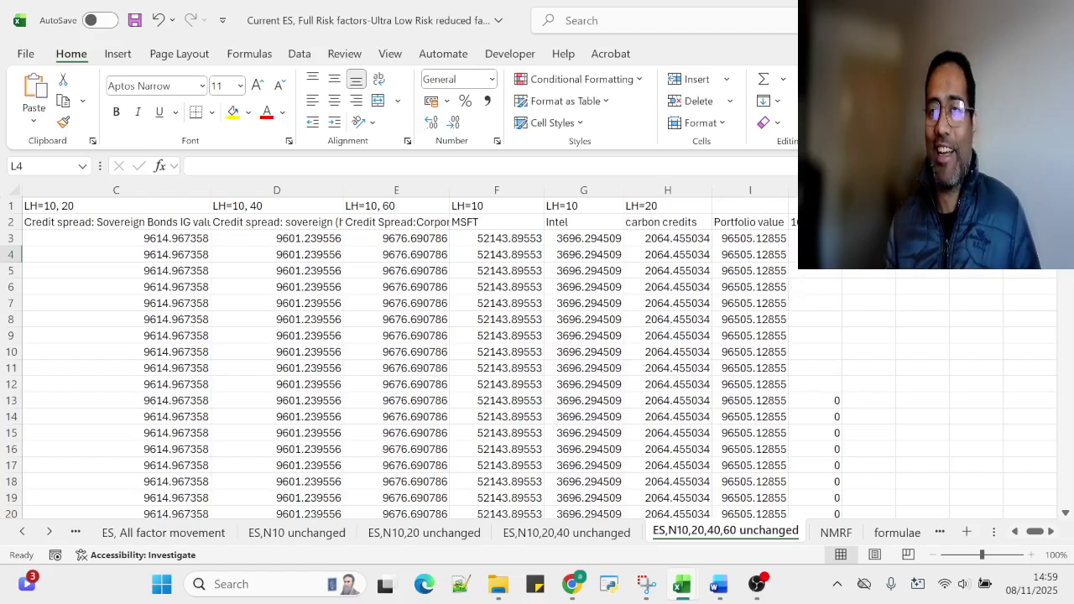
{"action": "left_click", "coordinate": [794, 255]}
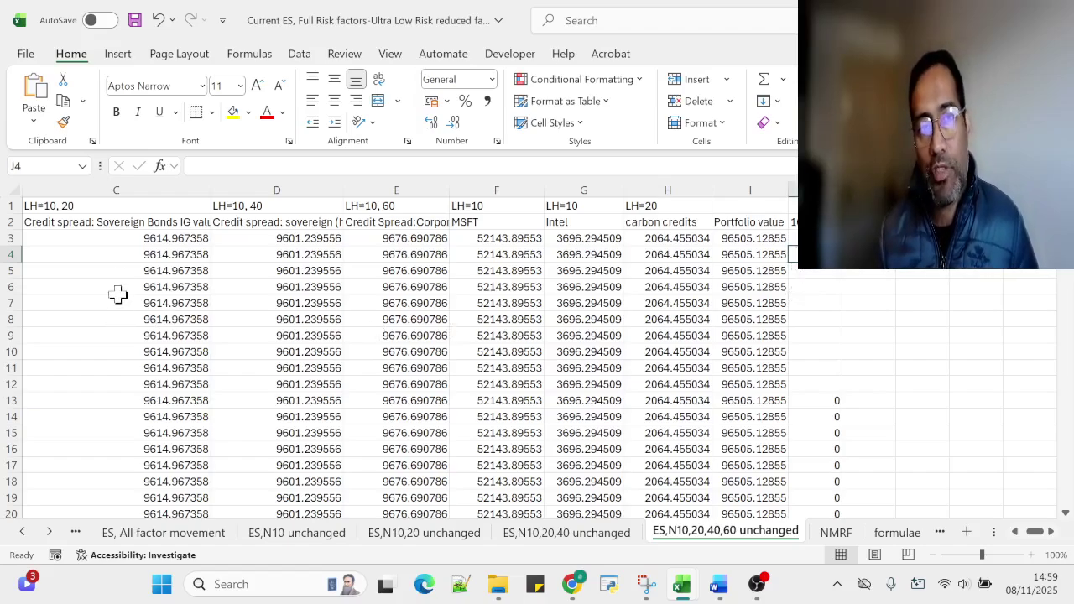
{"action": "left_click_drag", "start_coordinate": [136, 239], "coordinate": [753, 481]}
{"action": "left_click", "coordinate": [546, 396]}
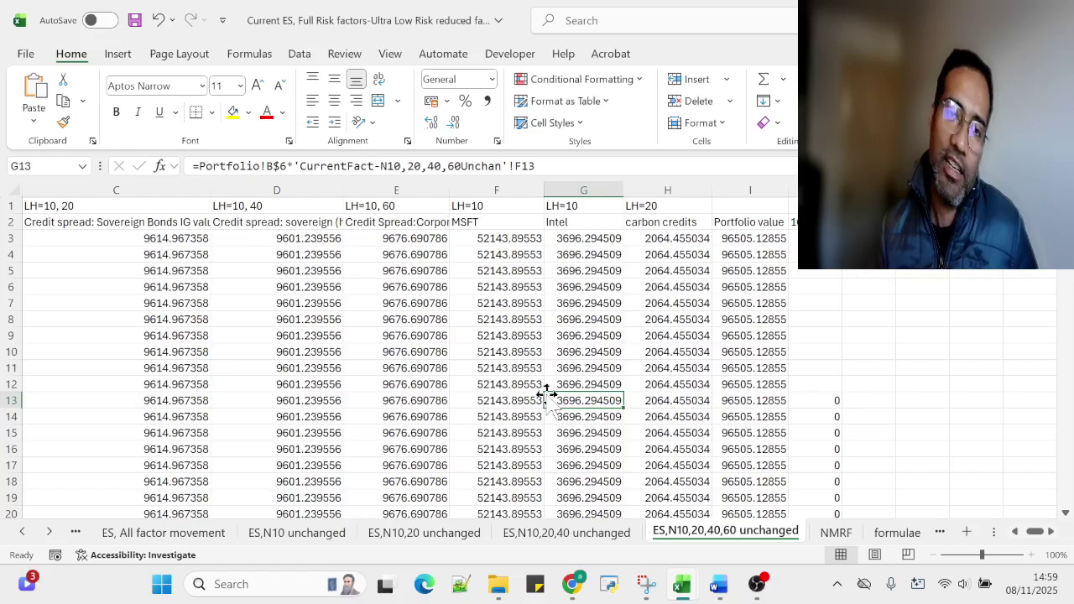
{"action": "left_click_drag", "start_coordinate": [124, 237], "coordinate": [735, 484]}
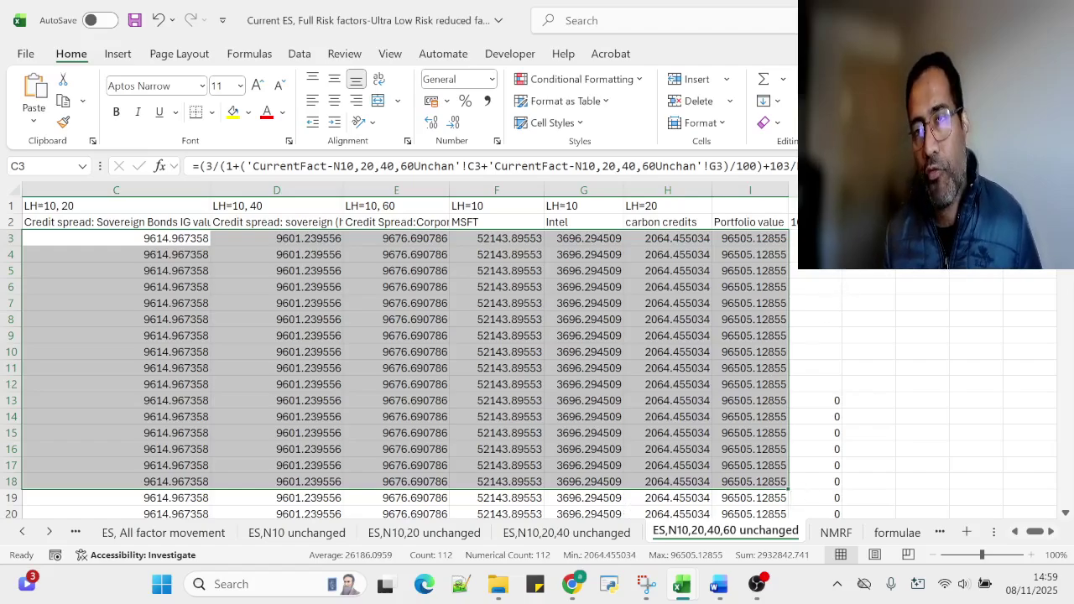
Inspect the expected shortfall formula in L3 and the 10-day PnL formula in J13 on ES,N10,20,40,60 unchanged.
{"action": "left_click", "coordinate": [868, 238]}
{"action": "key", "text": "Right"}
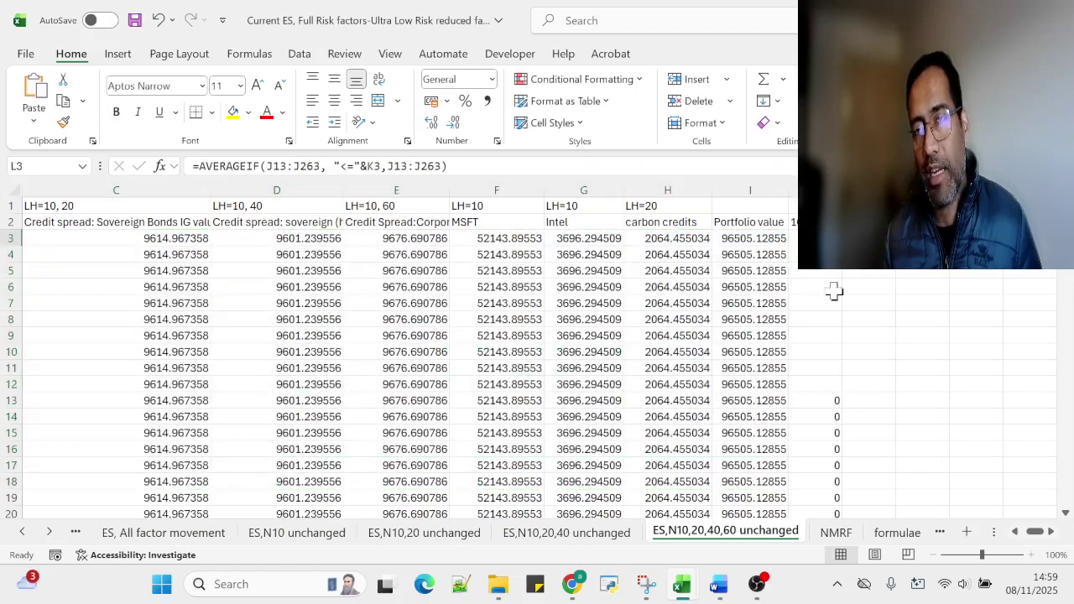
{"action": "left_click", "coordinate": [827, 418]}
{"action": "left_click", "coordinate": [831, 401]}
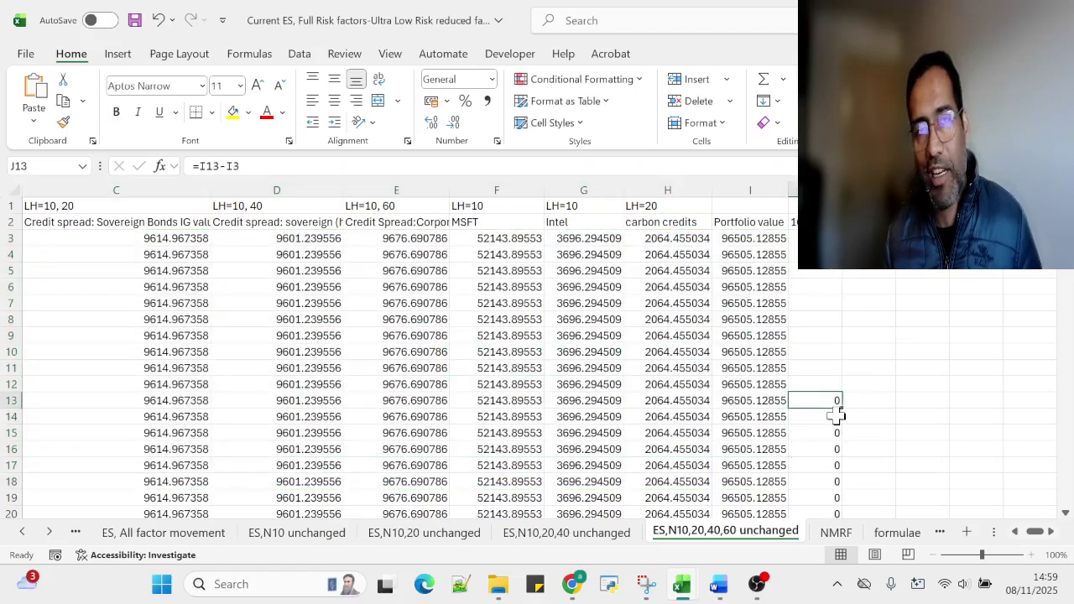
{"action": "left_click", "coordinate": [267, 166]}
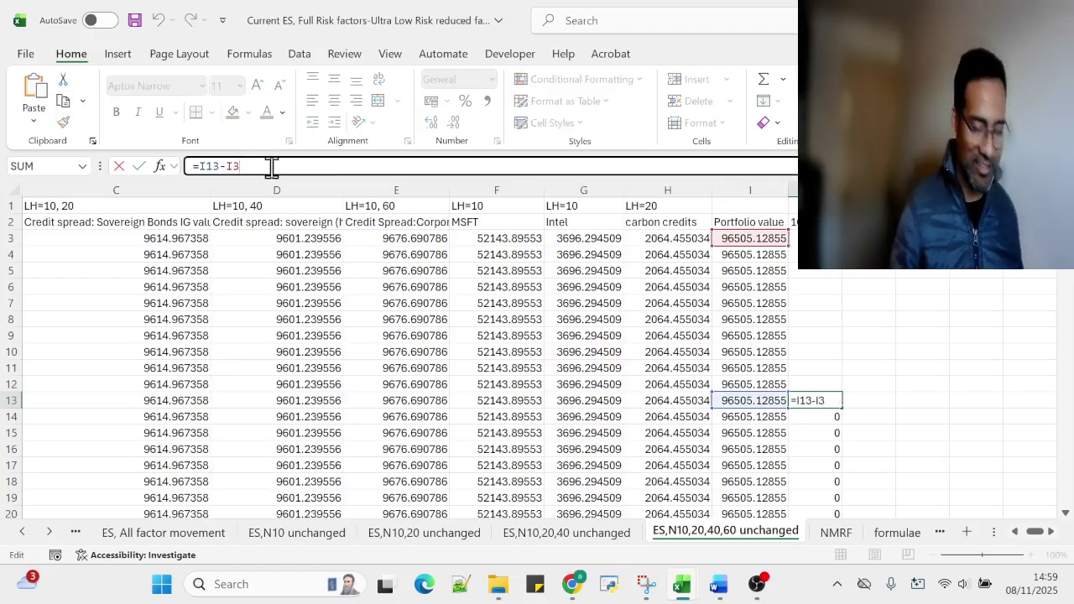
{"action": "key", "text": "Escape"}
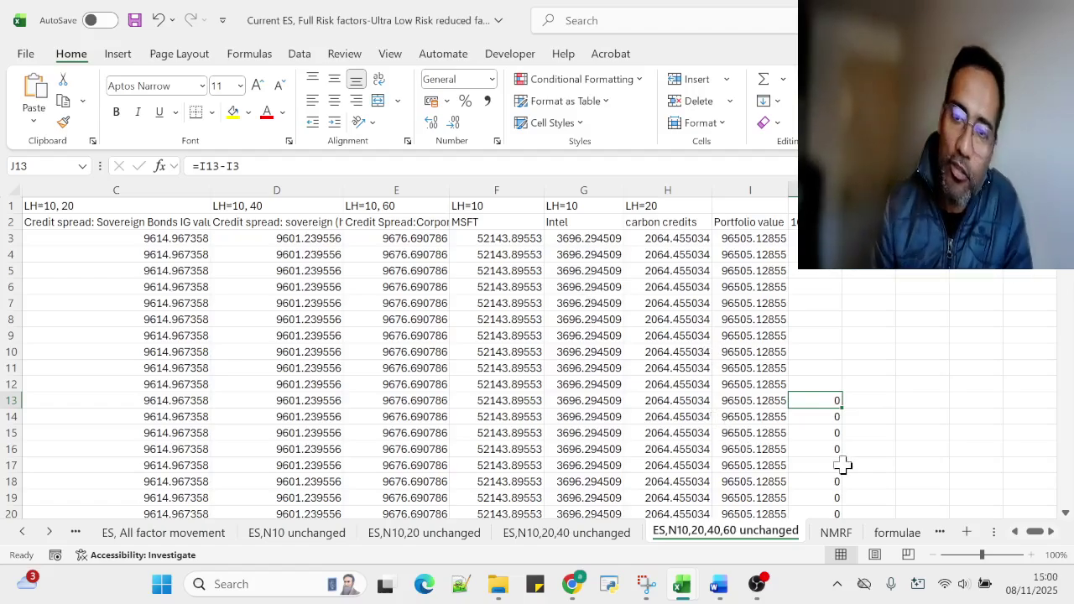
Check the 10-day PnL values and formulas further down column J, from row 14 to about row 52.
{"action": "left_click", "coordinate": [818, 419]}
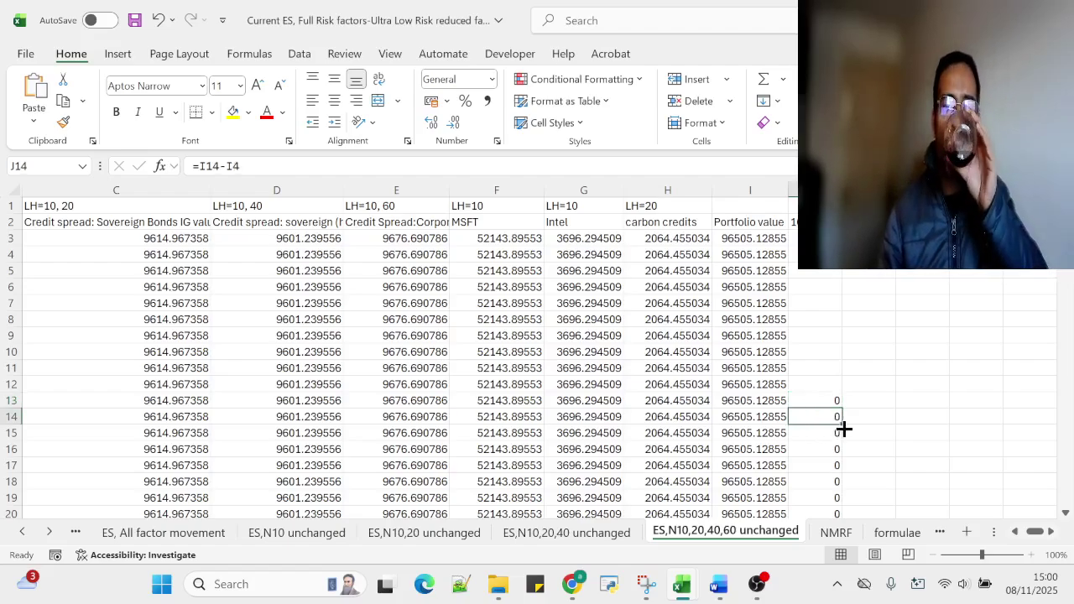
{"action": "left_click", "coordinate": [834, 449]}
{"action": "left_click", "coordinate": [835, 483]}
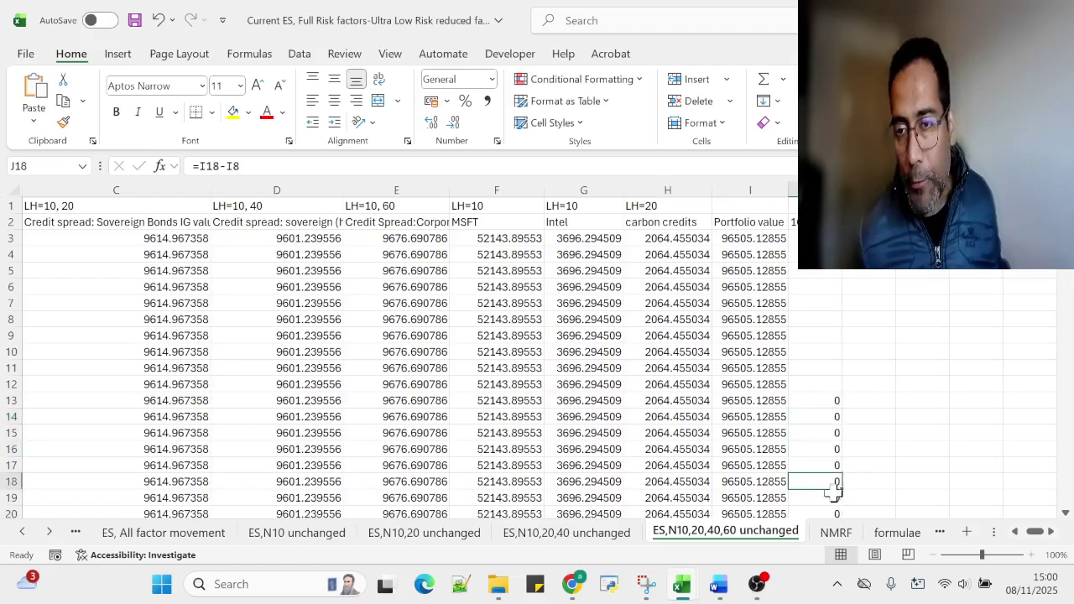
{"action": "left_click", "coordinate": [831, 499]}
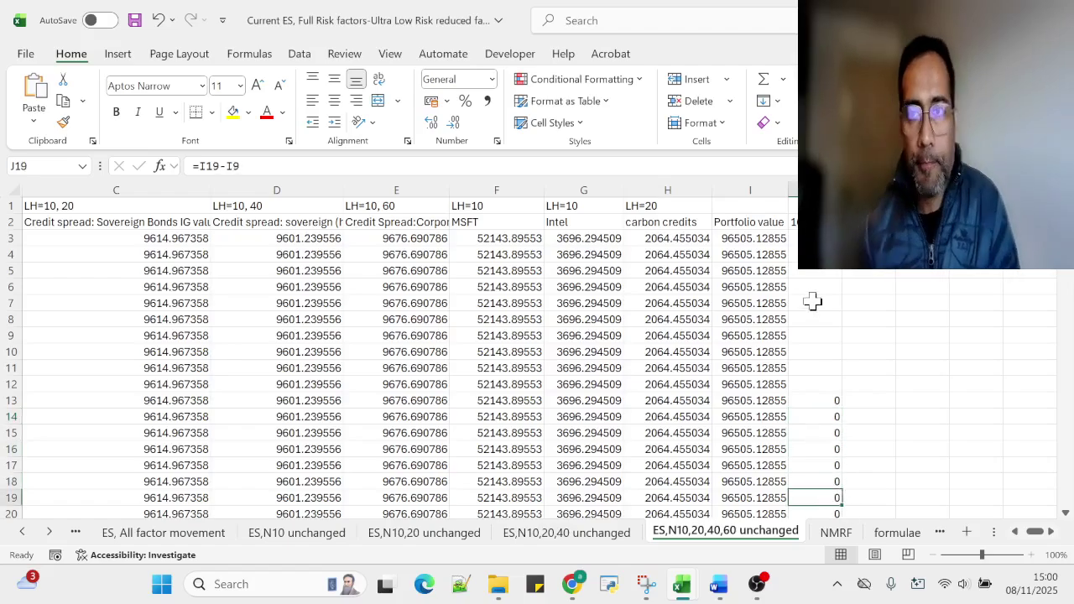
{"action": "scroll", "coordinate": [823, 309], "scroll_direction": "down", "scroll_amount": 4}
{"action": "scroll", "coordinate": [755, 424], "scroll_direction": "down", "scroll_amount": 7}
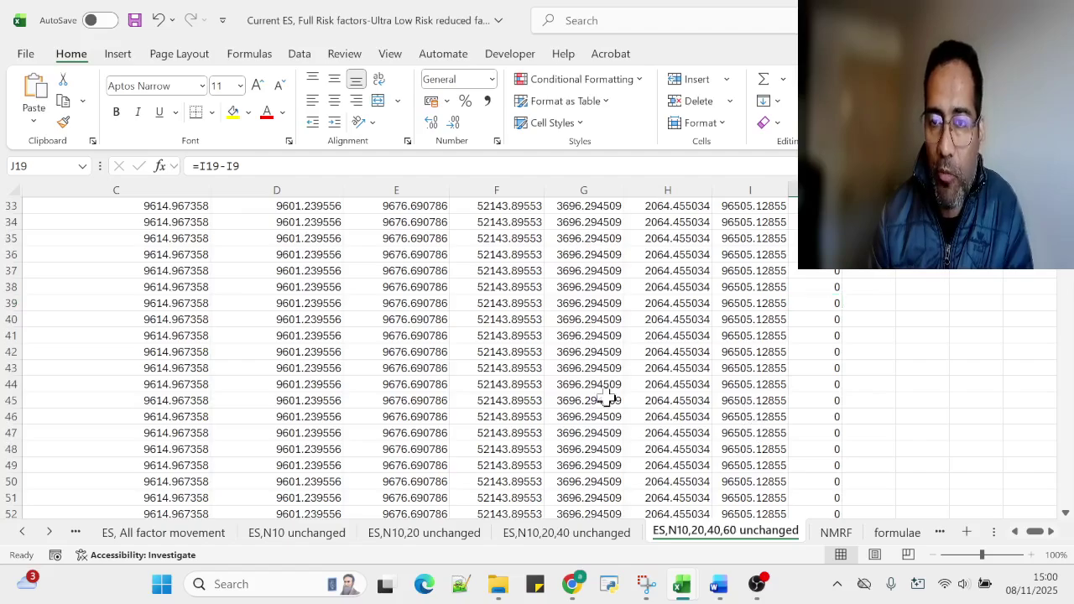
Open the Portfolio sheet and highlight the Carbon credits holding in row 7.
{"action": "left_click", "coordinate": [49, 533]}
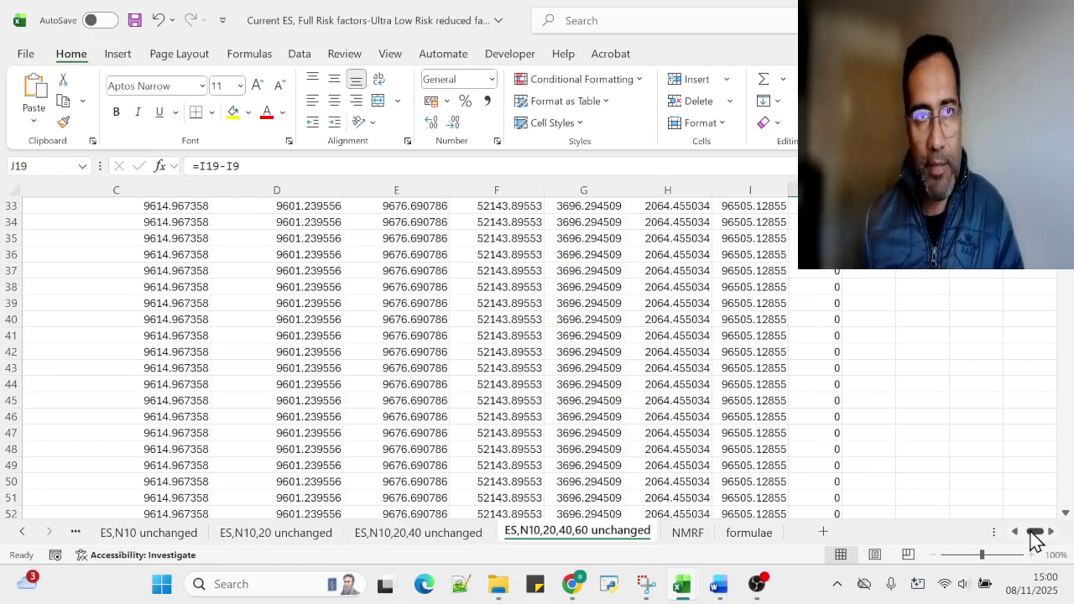
{"action": "left_click_drag", "start_coordinate": [1032, 534], "coordinate": [894, 531]}
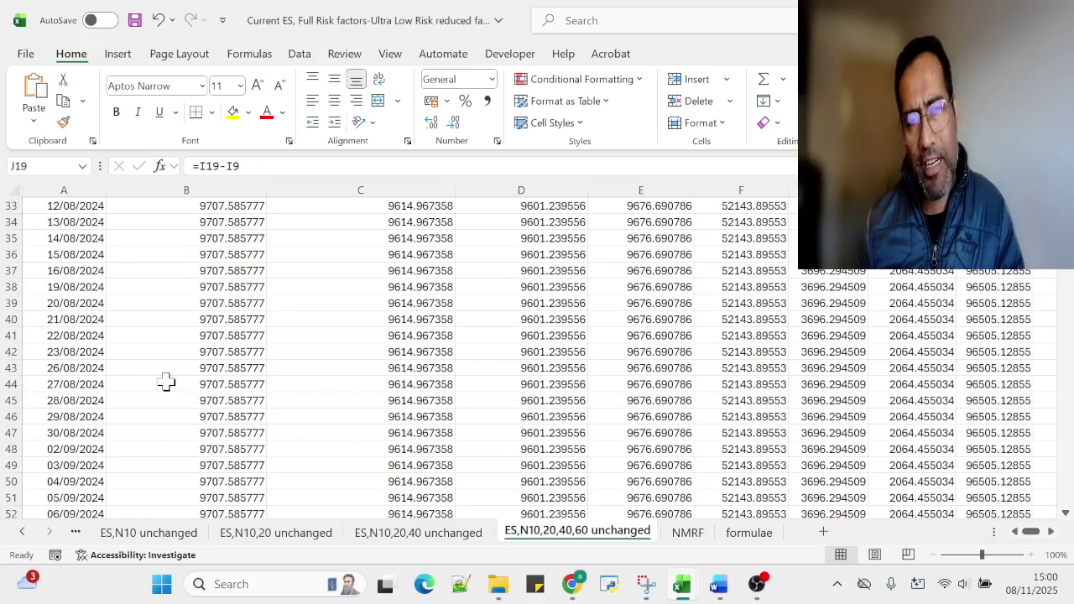
{"action": "left_click", "coordinate": [23, 532]}
{"action": "left_click", "coordinate": [23, 532]}
{"action": "left_click", "coordinate": [23, 531]}
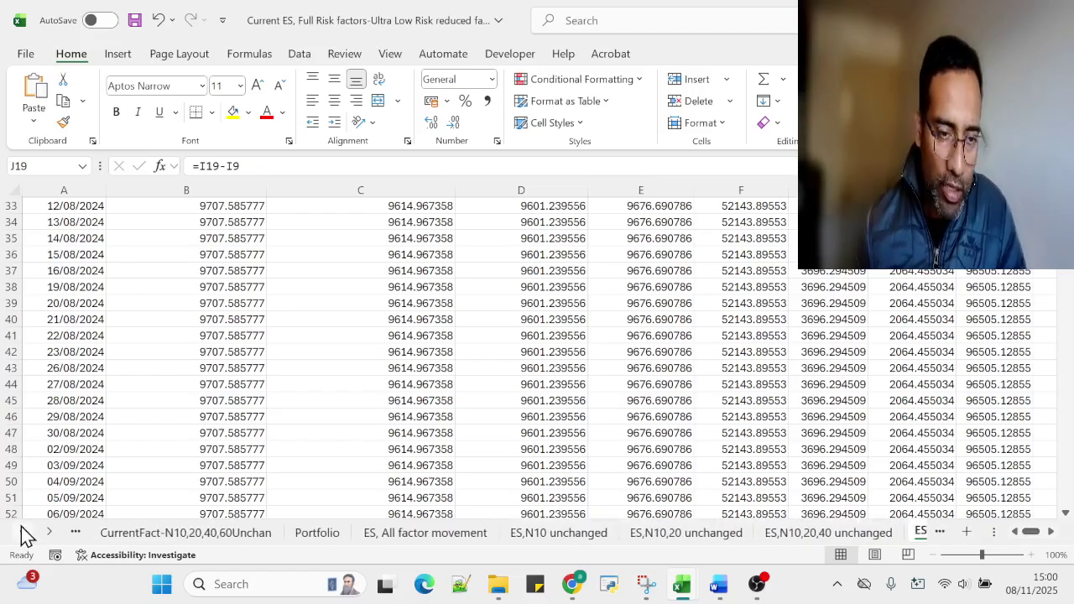
{"action": "left_click", "coordinate": [316, 536]}
{"action": "scroll", "coordinate": [324, 443], "scroll_direction": "up", "scroll_amount": 8}
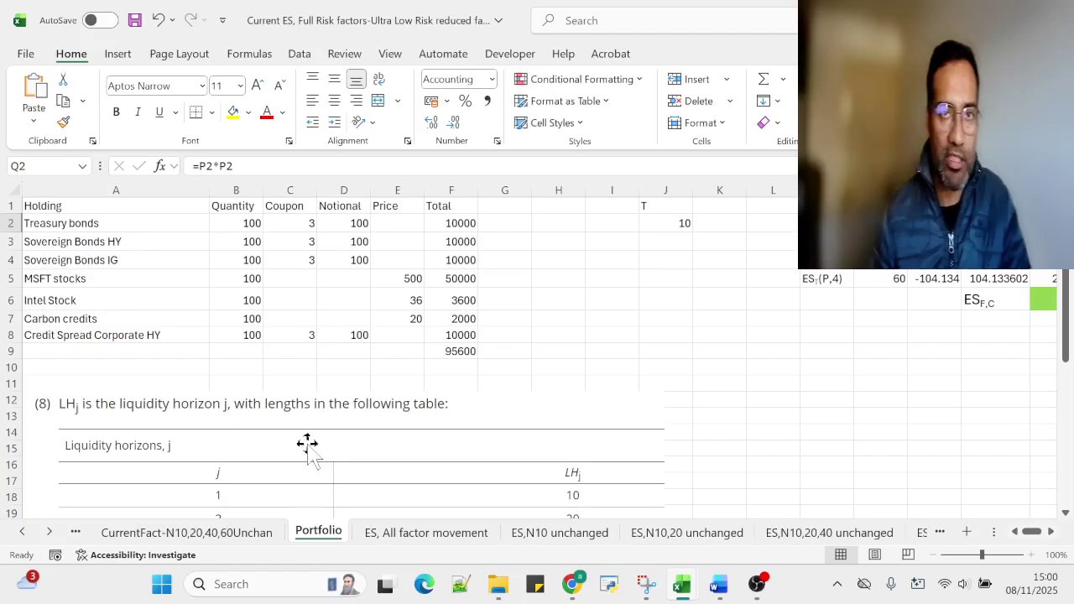
{"action": "left_click", "coordinate": [5, 319]}
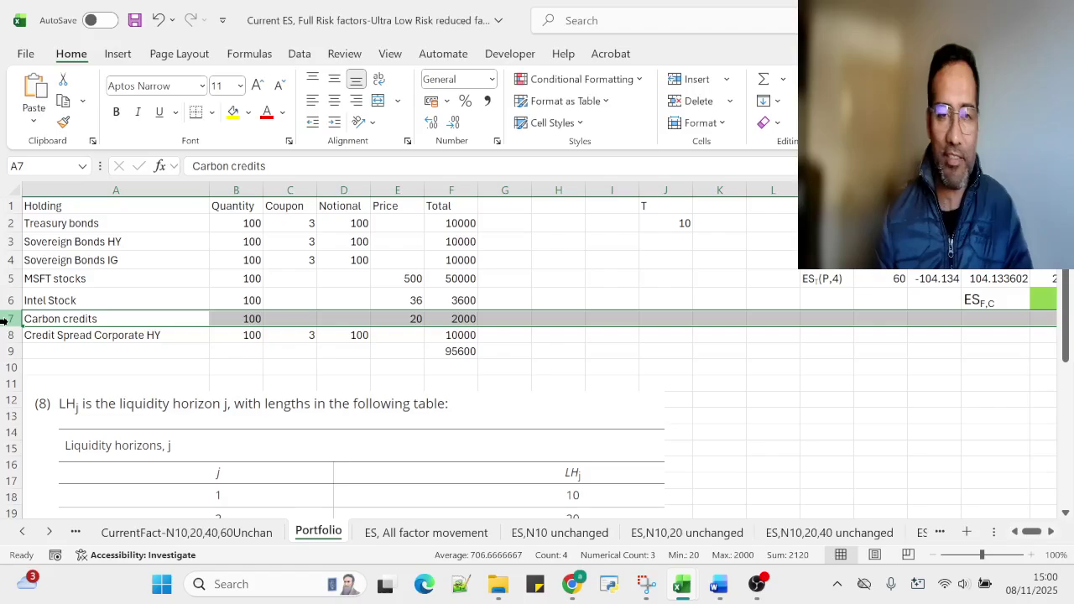
Open CurrentPor-All Factor Movements and inspect a Carbon Credits value in J6 and a corporate credit spread value in I7.
{"action": "left_click", "coordinate": [22, 532]}
{"action": "left_click", "coordinate": [21, 532]}
{"action": "left_click", "coordinate": [22, 532]}
{"action": "left_click", "coordinate": [22, 532]}
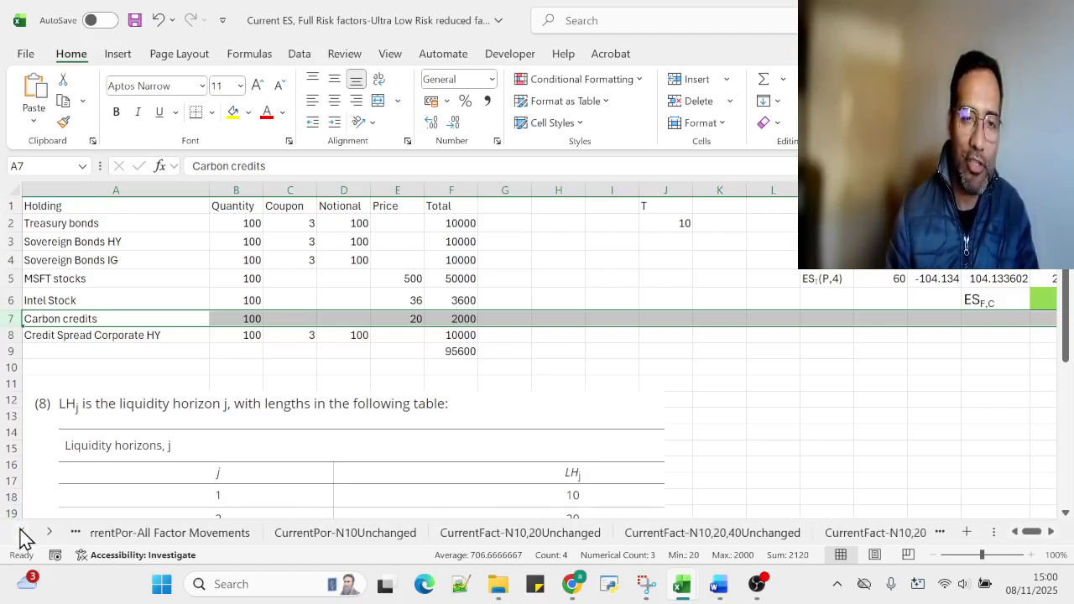
{"action": "left_click", "coordinate": [130, 533]}
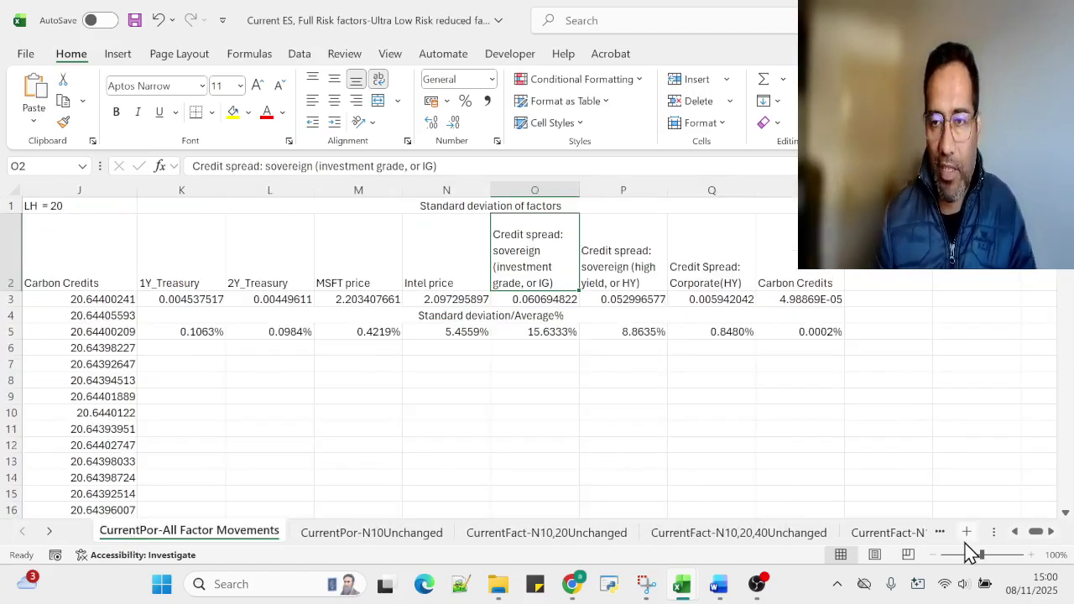
{"action": "left_click_drag", "start_coordinate": [1034, 532], "coordinate": [1025, 532]}
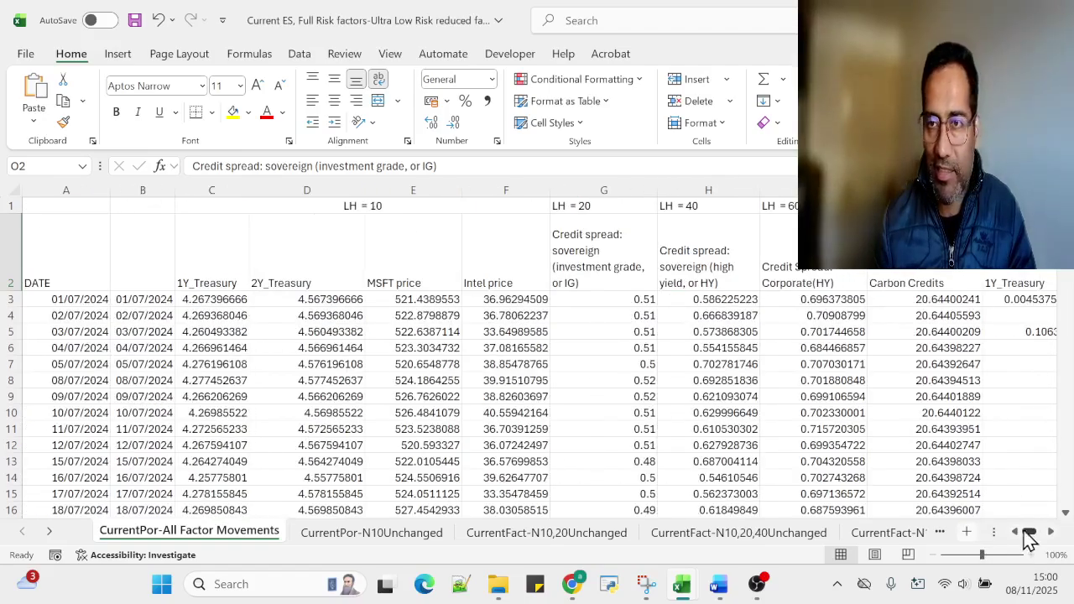
{"action": "left_click", "coordinate": [971, 346]}
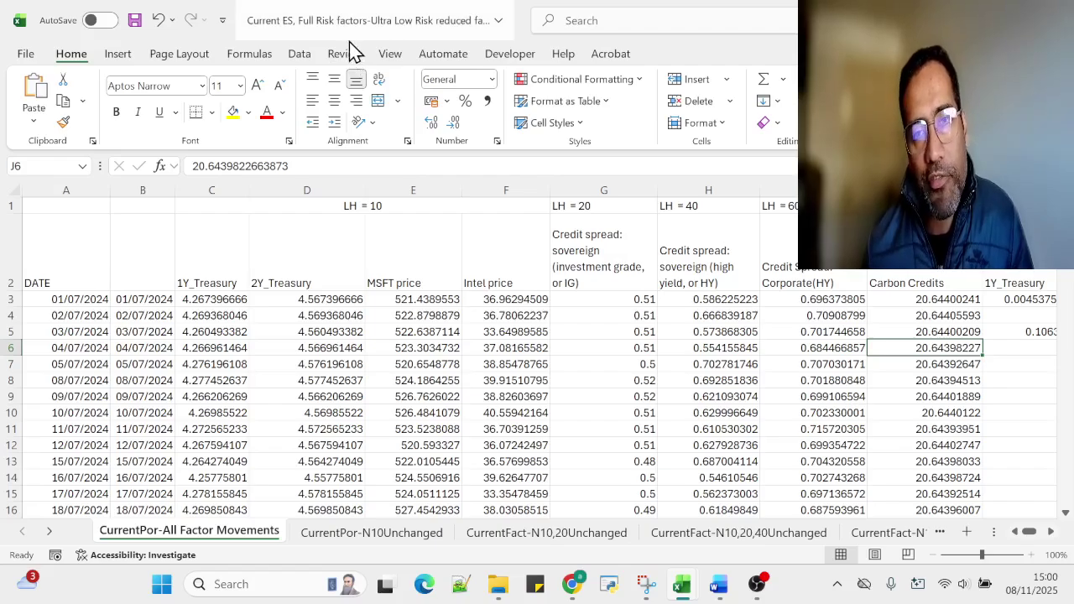
{"action": "left_click", "coordinate": [820, 361]}
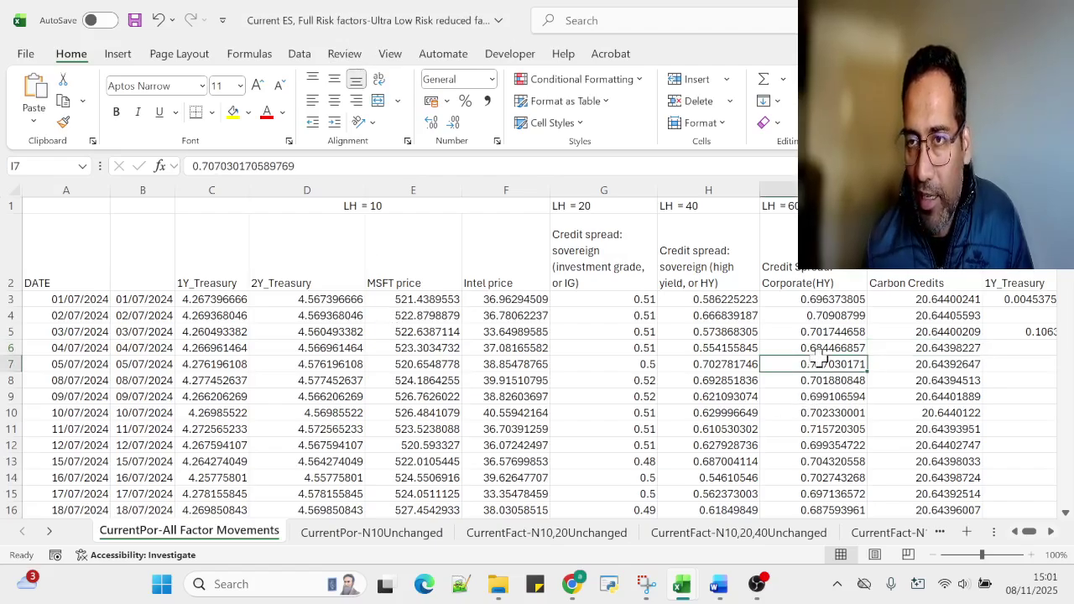
Glance at the IMCC folder, then view the CurrentFact-N10,20Unchanged, CurrentPor-N10Unchanged and CurrentFact-N10,20,40Unchanged sheets.
{"action": "left_click", "coordinate": [500, 589]}
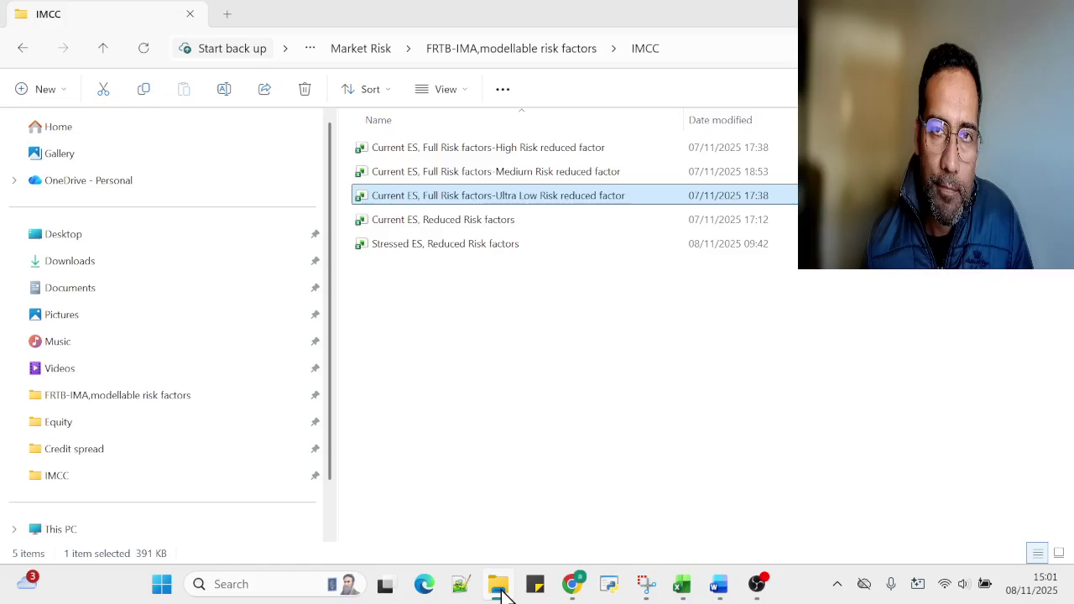
{"action": "left_click", "coordinate": [498, 586]}
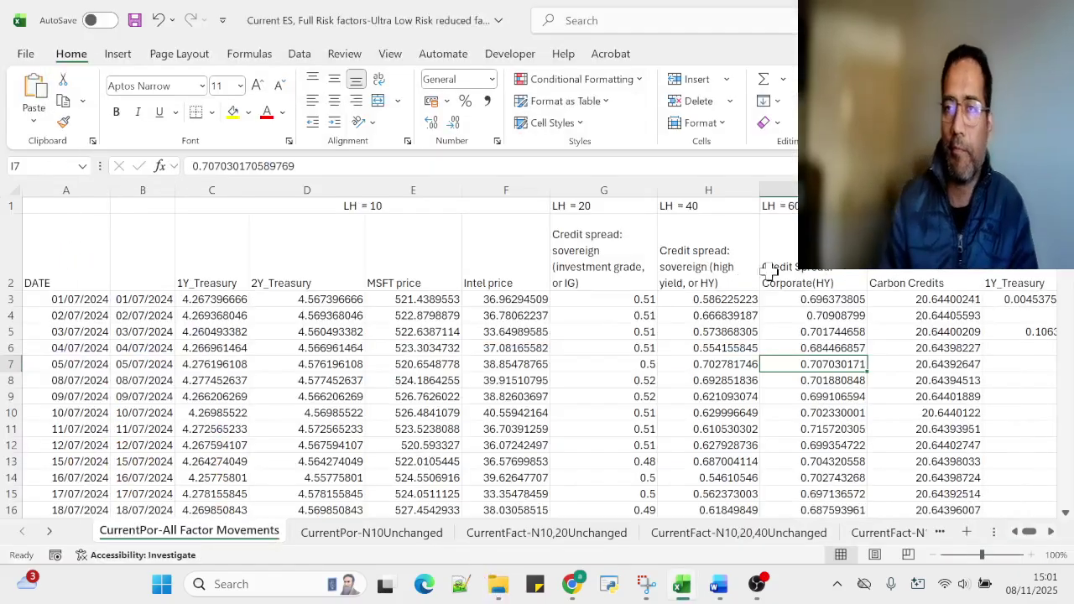
{"action": "left_click", "coordinate": [642, 396]}
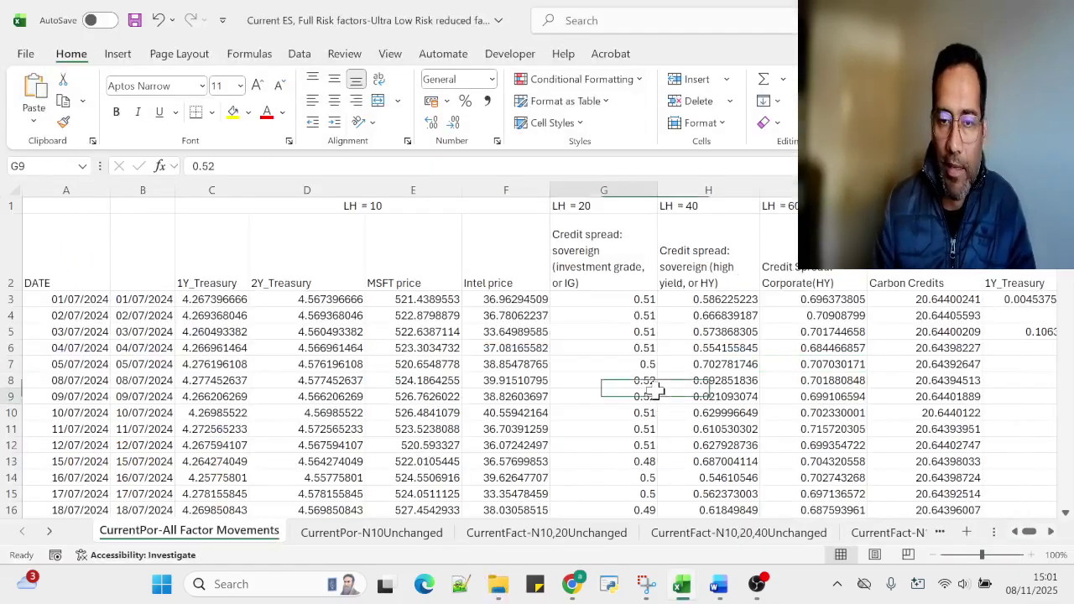
{"action": "left_click", "coordinate": [545, 536]}
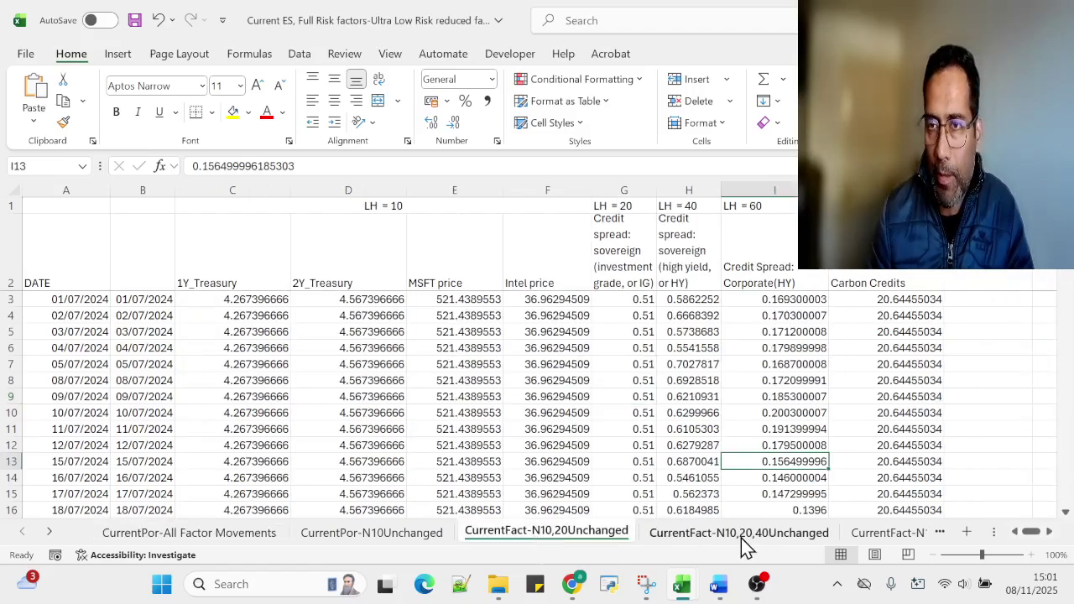
{"action": "left_click", "coordinate": [372, 534]}
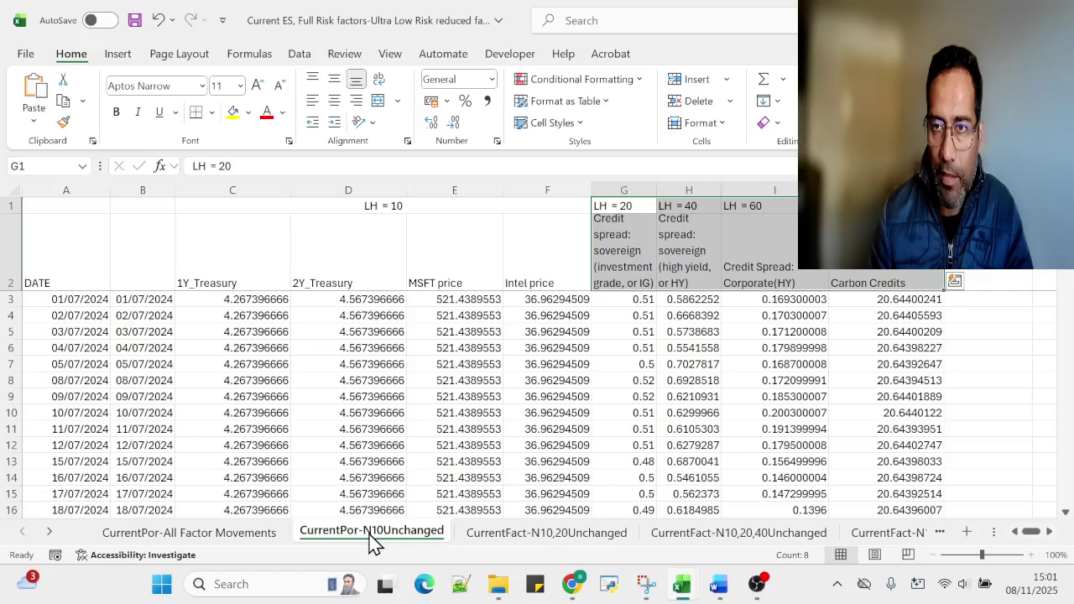
{"action": "left_click", "coordinate": [690, 536]}
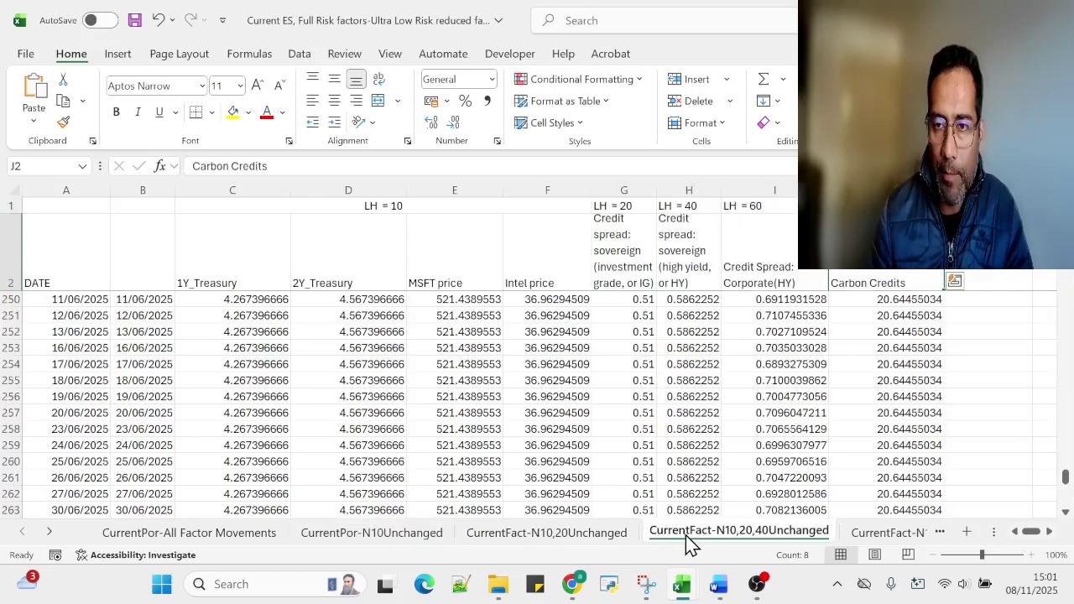
Skim the start of the Design document in Word, then select the Current ES, Reduced Risk factors workbook in File Explorer.
{"action": "left_click", "coordinate": [718, 584]}
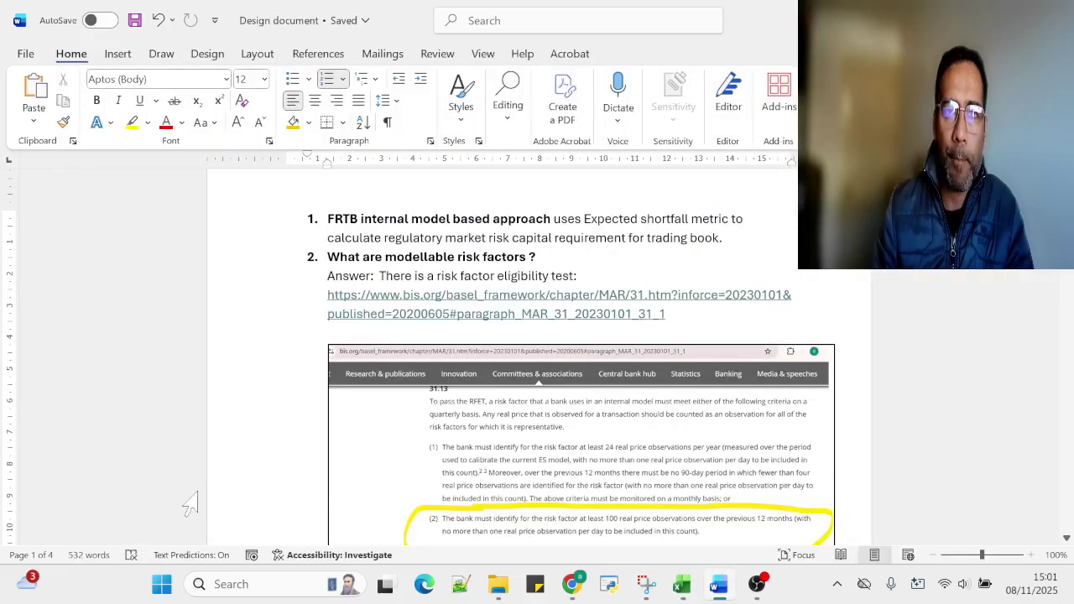
{"action": "scroll", "coordinate": [248, 478], "scroll_direction": "down", "scroll_amount": 5}
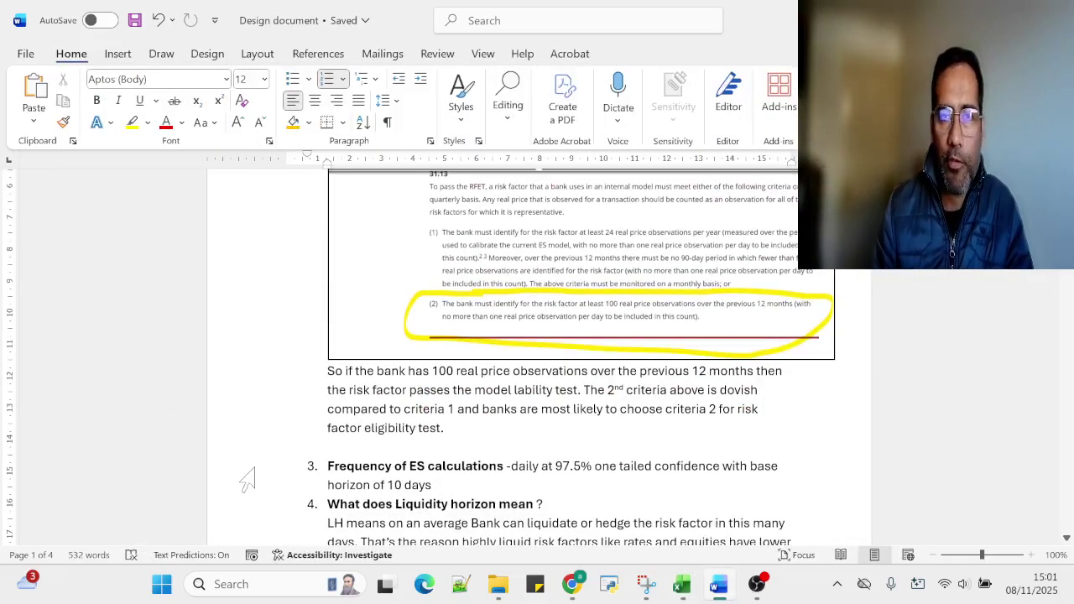
{"action": "scroll", "coordinate": [231, 479], "scroll_direction": "up", "scroll_amount": 6}
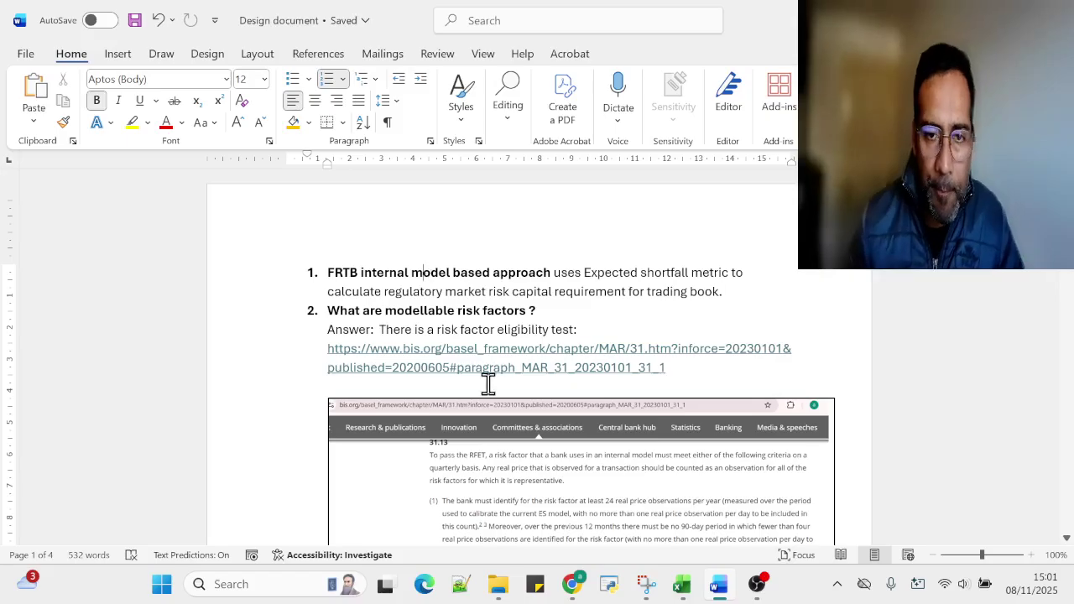
{"action": "left_click", "coordinate": [491, 590]}
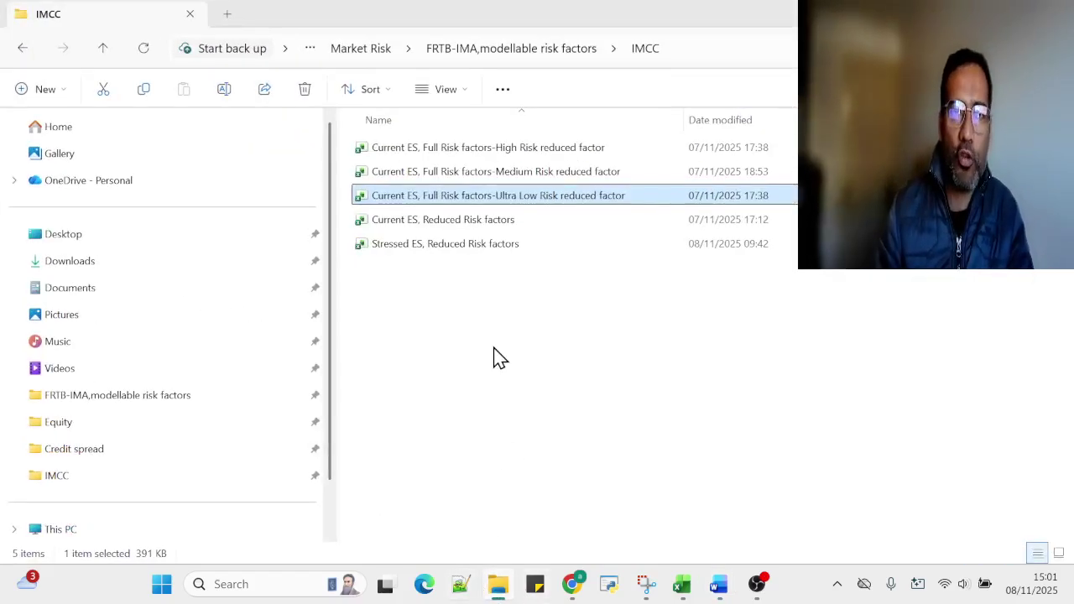
{"action": "left_click", "coordinate": [419, 225]}
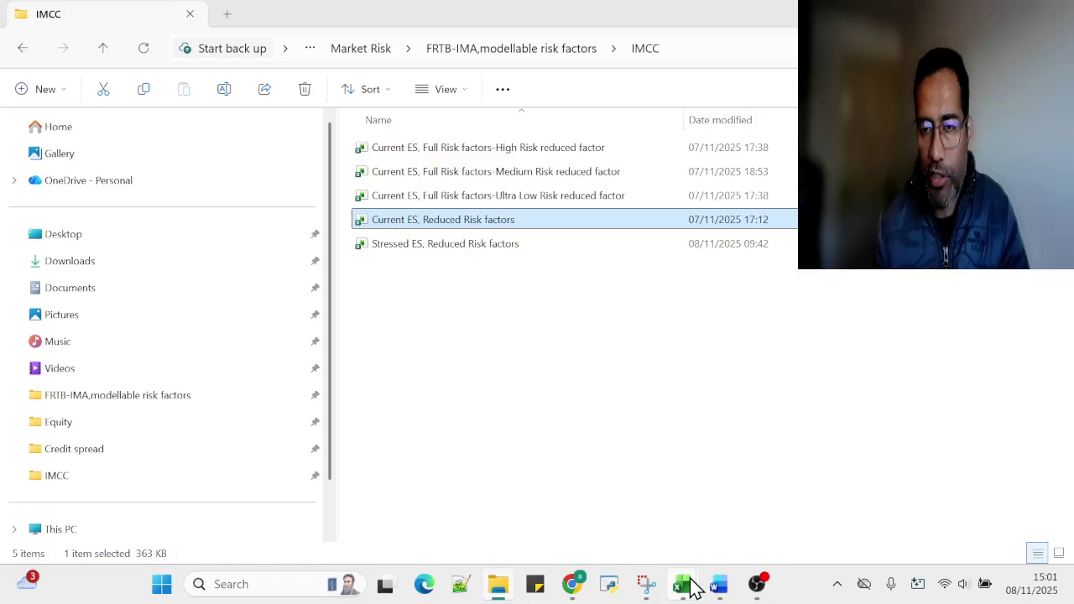
Return to the Ultra Low Risk workbook in Excel and examine the Carbon Credits column J on CurrentPor-All Factor Movements.
{"action": "mouse_move", "coordinate": [685, 586]}
{"action": "left_click", "coordinate": [742, 521]}
{"action": "left_click", "coordinate": [896, 333]}
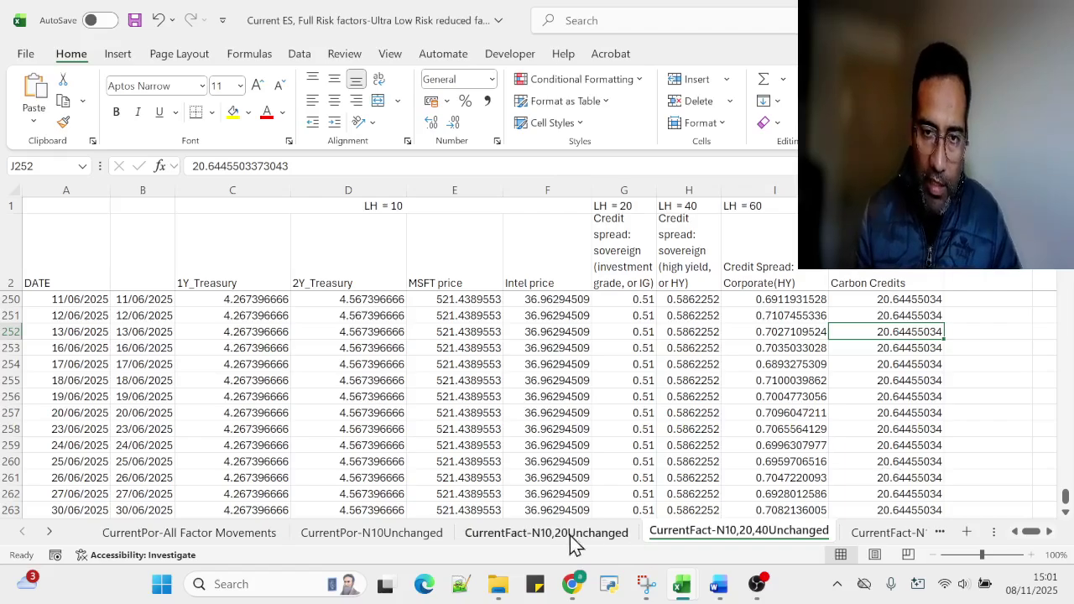
{"action": "left_click", "coordinate": [118, 537]}
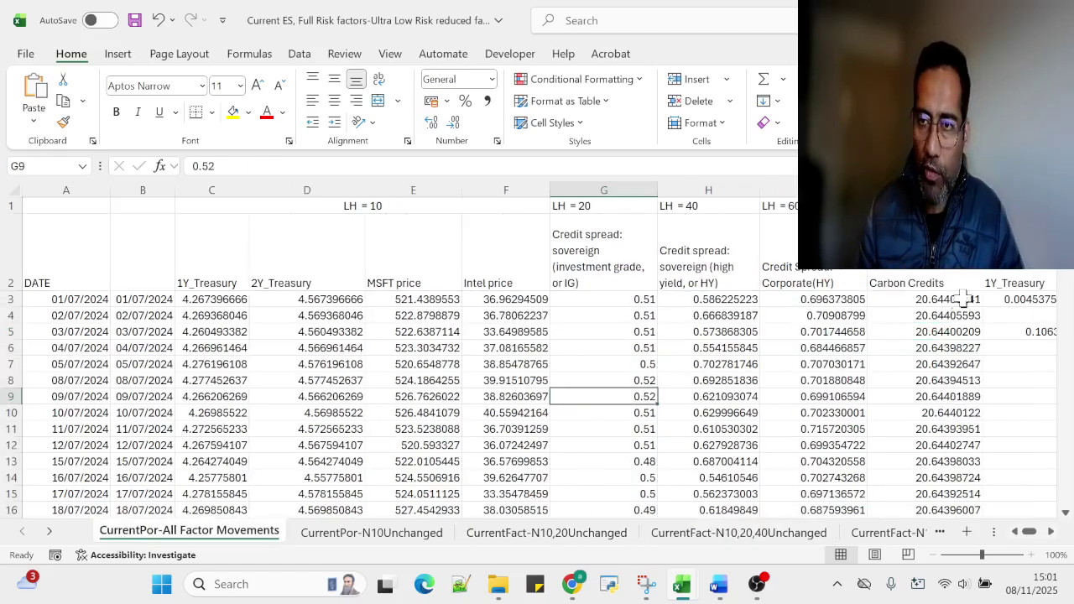
{"action": "left_click_drag", "start_coordinate": [961, 286], "coordinate": [949, 424]}
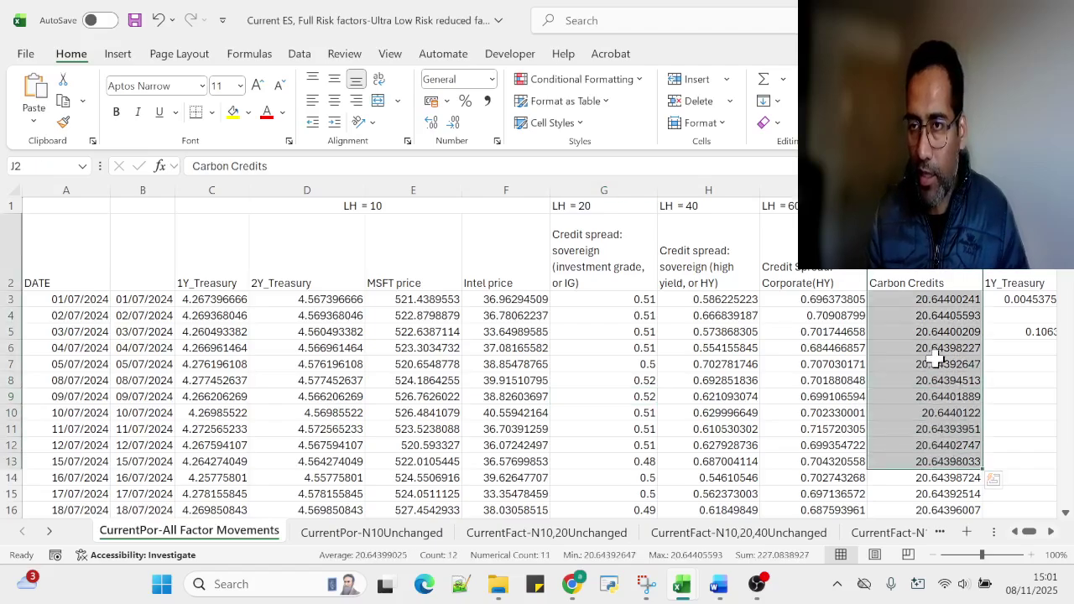
{"action": "left_click", "coordinate": [935, 348]}
{"action": "left_click", "coordinate": [944, 429]}
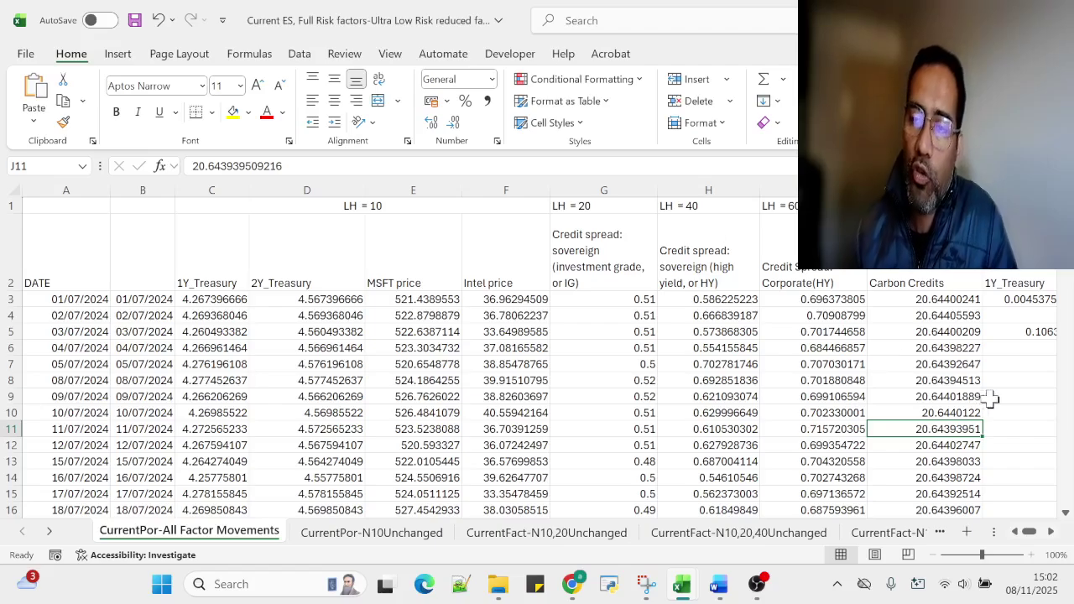
{"action": "left_click", "coordinate": [955, 363]}
{"action": "left_click", "coordinate": [926, 443]}
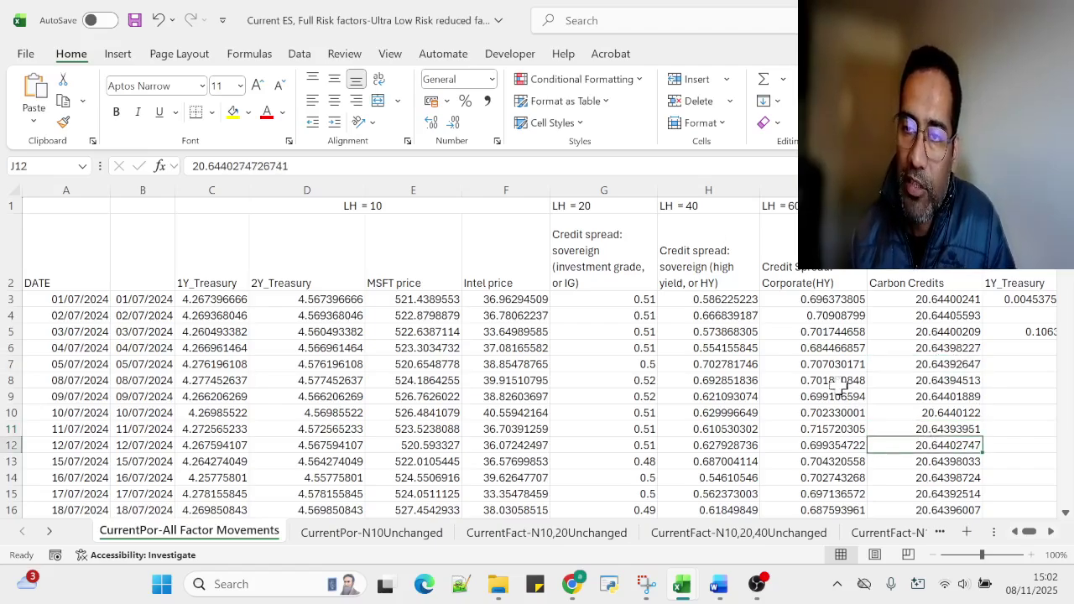
{"action": "left_click", "coordinate": [925, 190]}
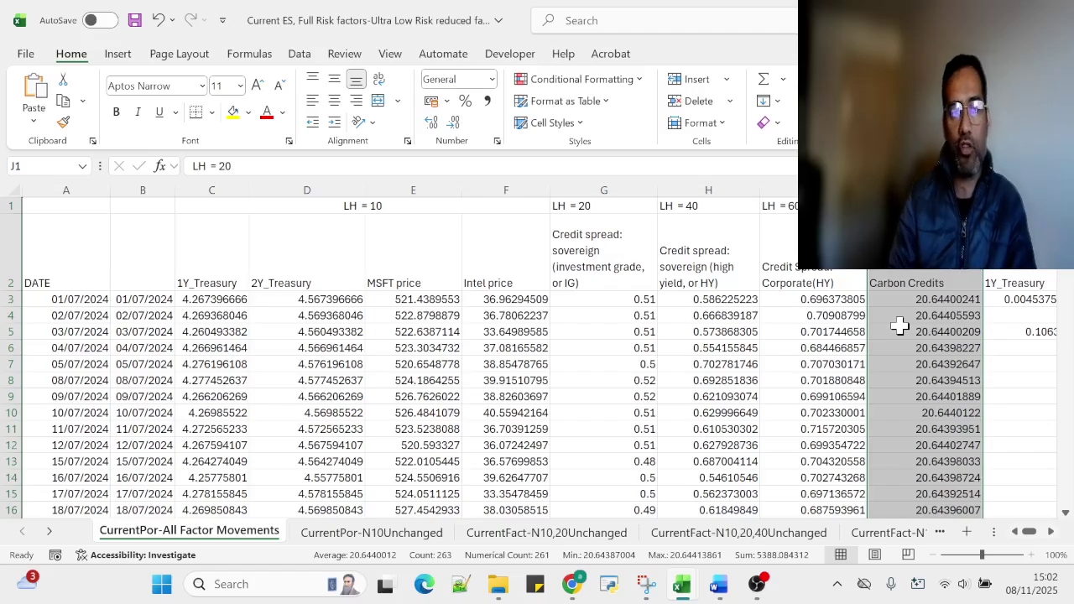
Check the date in A7 and the Carbon Credits values in J4, J7 and J13.
{"action": "left_click", "coordinate": [47, 364]}
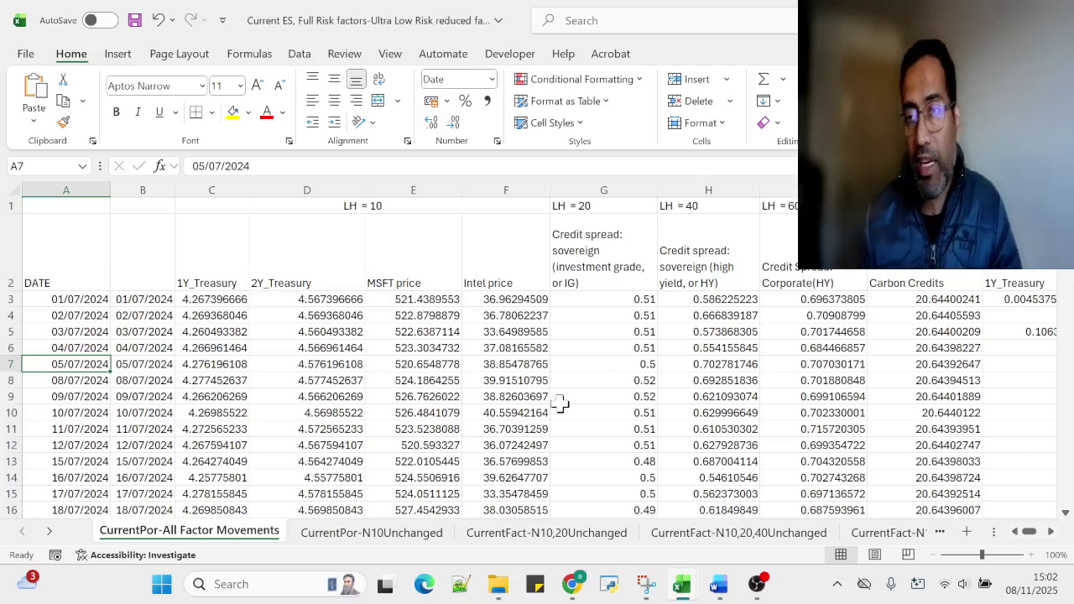
{"action": "left_click", "coordinate": [933, 322]}
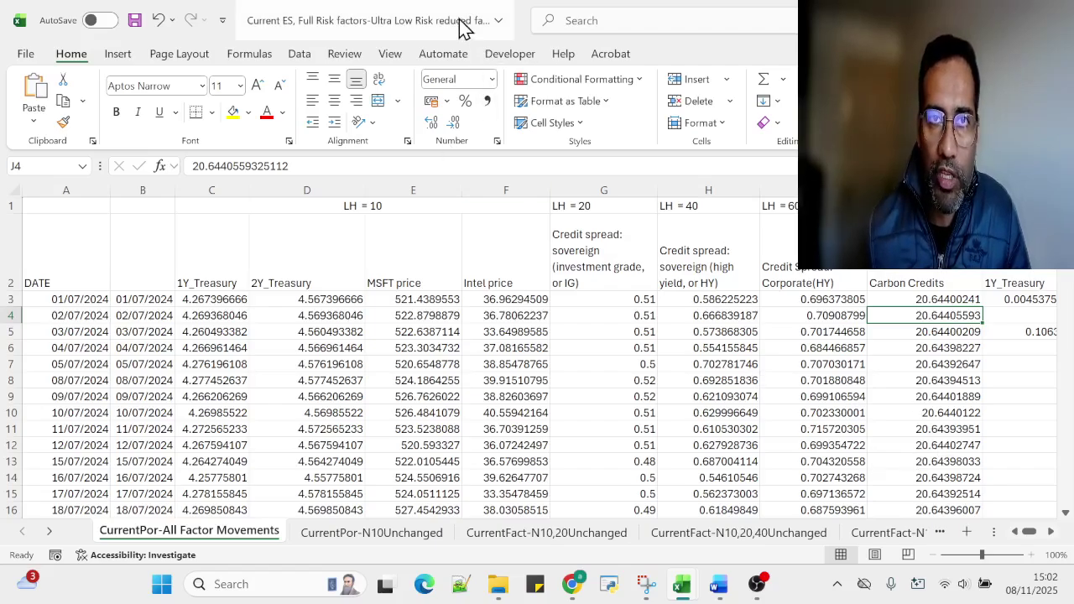
{"action": "left_click", "coordinate": [922, 366]}
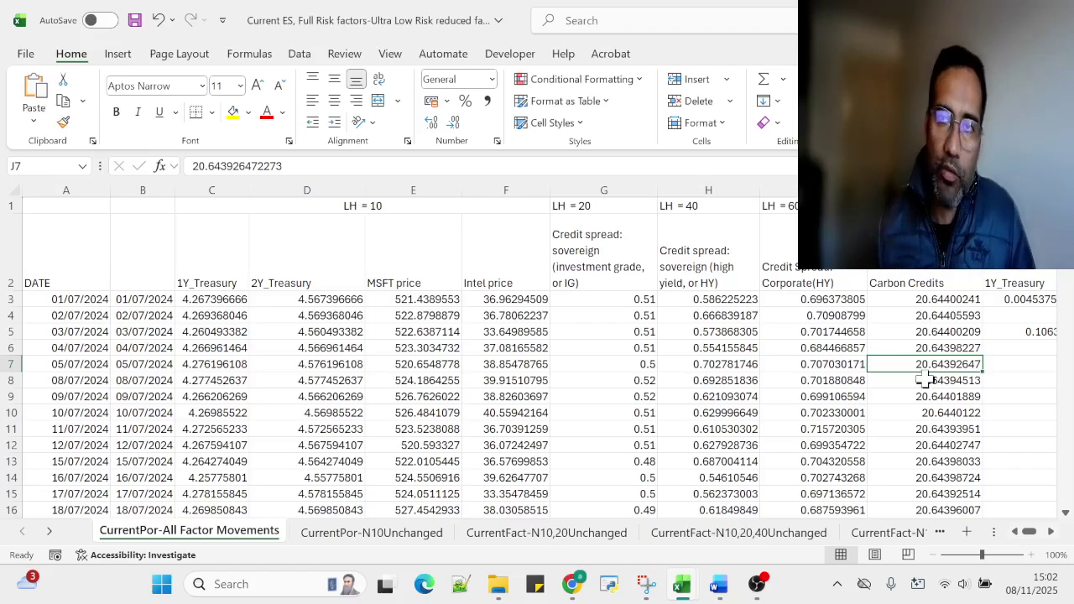
{"action": "left_click", "coordinate": [949, 461]}
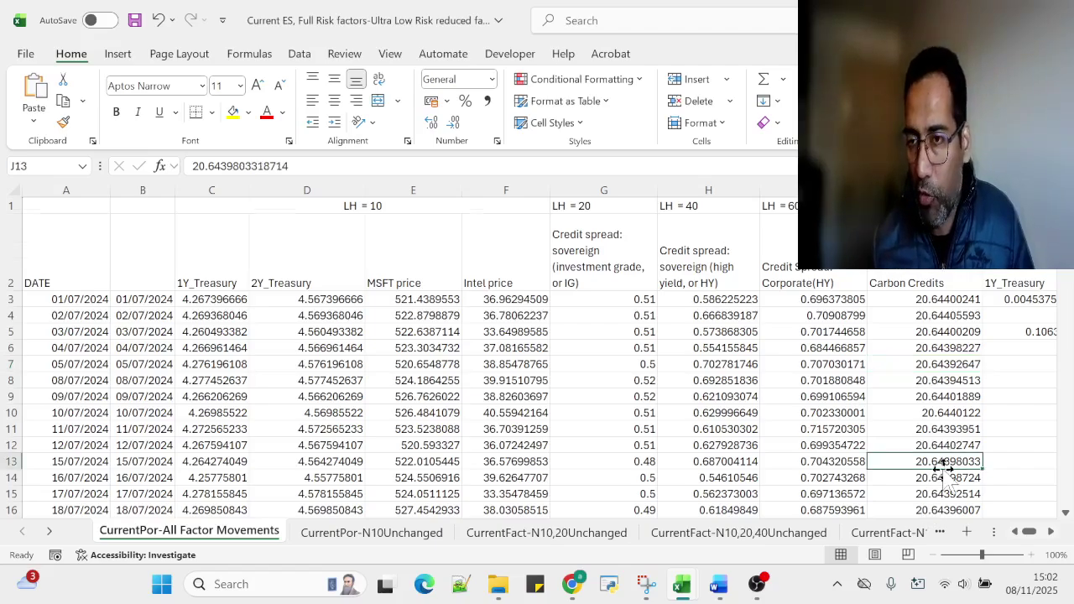
{"action": "scroll", "coordinate": [932, 444], "scroll_direction": "down", "scroll_amount": 2}
{"action": "scroll", "coordinate": [930, 442], "scroll_direction": "up", "scroll_amount": 2}
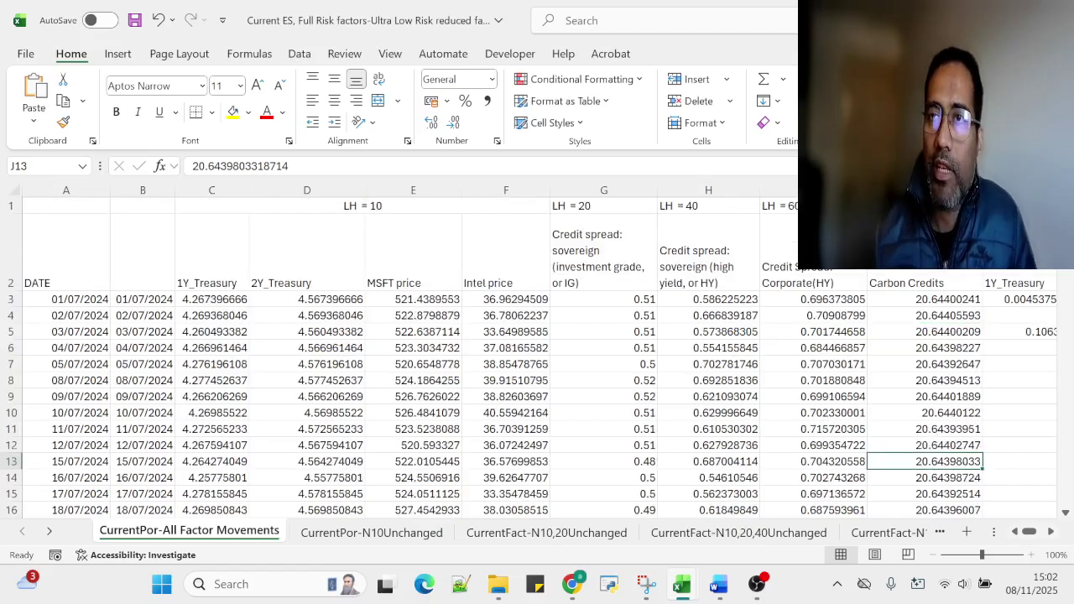
Open the Stressed ES, Reduced Risk factors workbook from the IMCC folder and bring its date column A into view.
{"action": "left_click", "coordinate": [975, 15]}
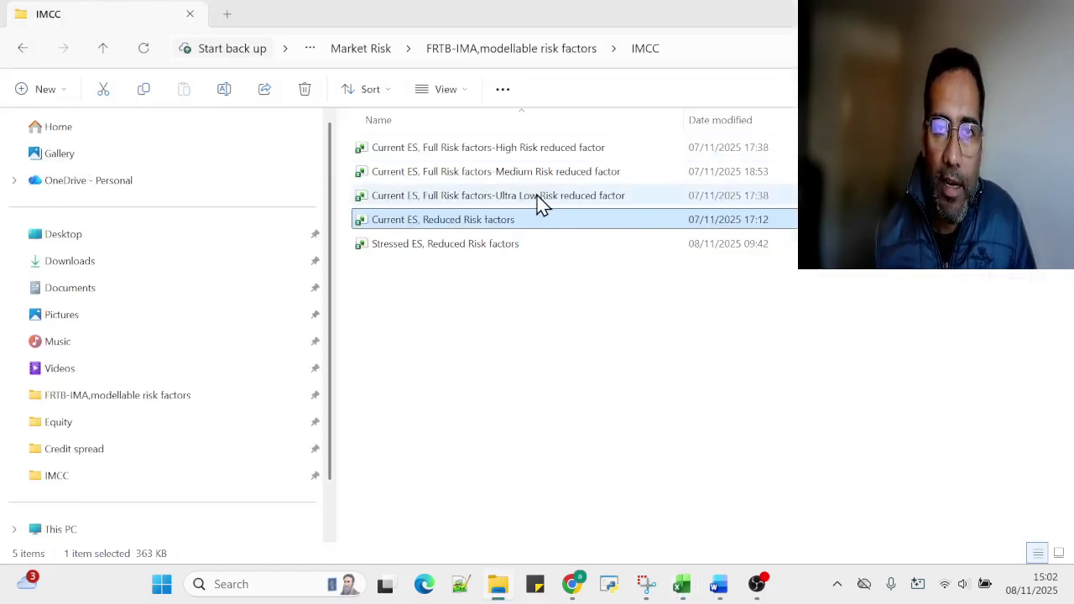
{"action": "double_click", "coordinate": [395, 246]}
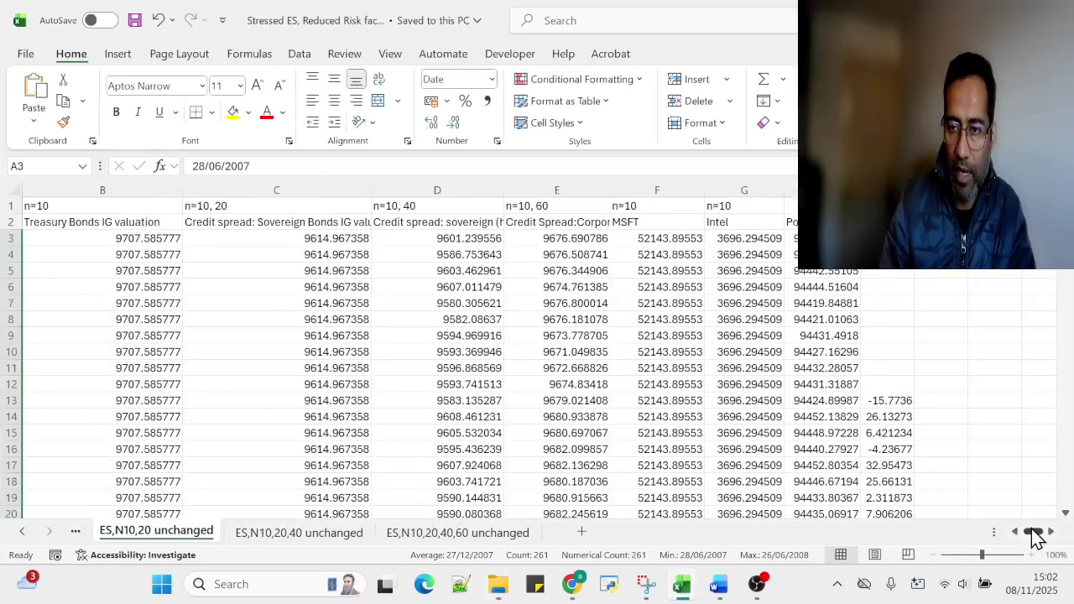
{"action": "left_click_drag", "start_coordinate": [1030, 536], "coordinate": [1006, 534]}
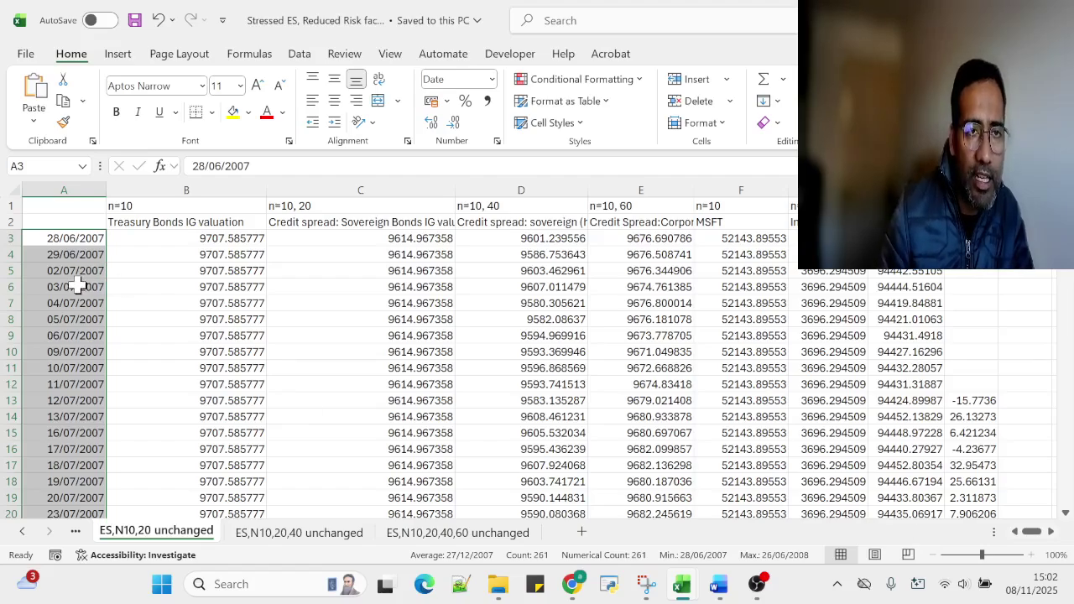
Switch from the Stressed ES workbook to the Current ES, Full Risk factors-Ultra Low Risk workbook and show its Portfolio sheet.
{"action": "scroll", "coordinate": [120, 285], "scroll_direction": "down", "scroll_amount": 1}
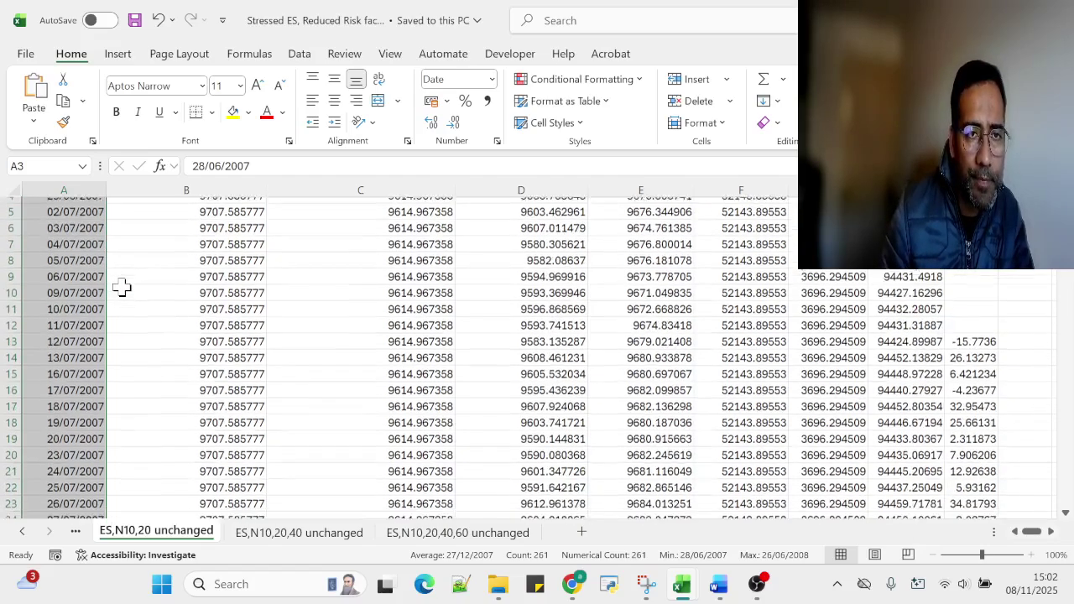
{"action": "scroll", "coordinate": [503, 336], "scroll_direction": "up", "scroll_amount": 1}
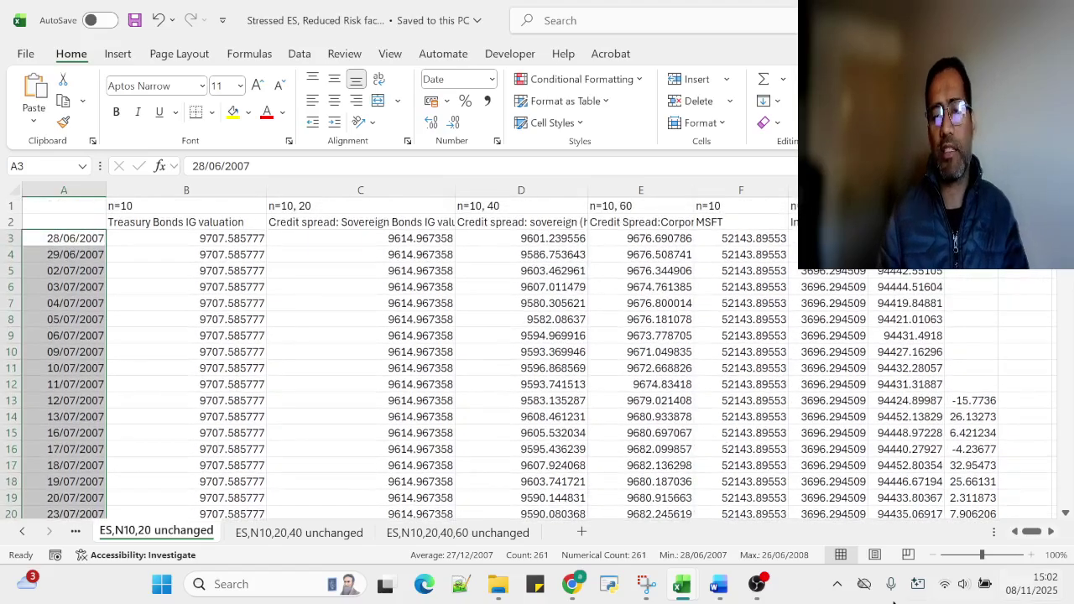
{"action": "left_click", "coordinate": [682, 584]}
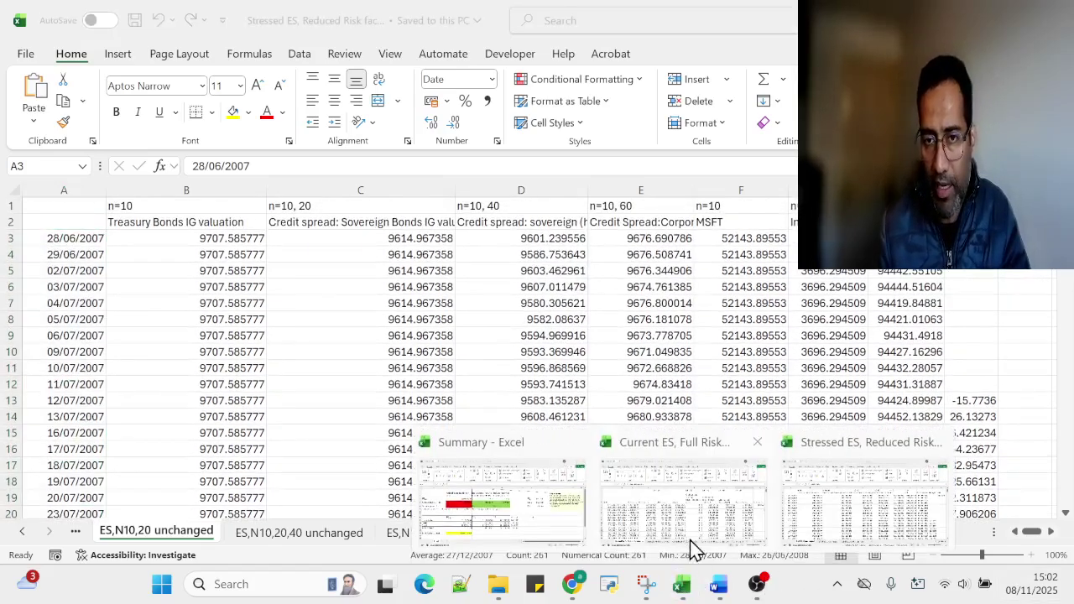
{"action": "left_click", "coordinate": [680, 508]}
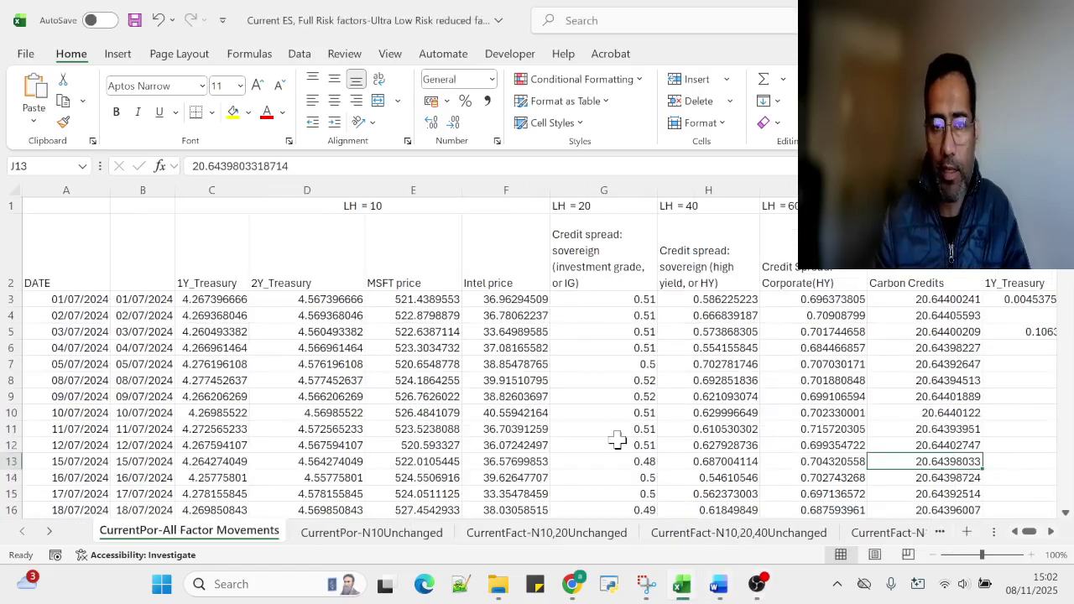
{"action": "left_click", "coordinate": [49, 531]}
{"action": "left_click", "coordinate": [49, 531]}
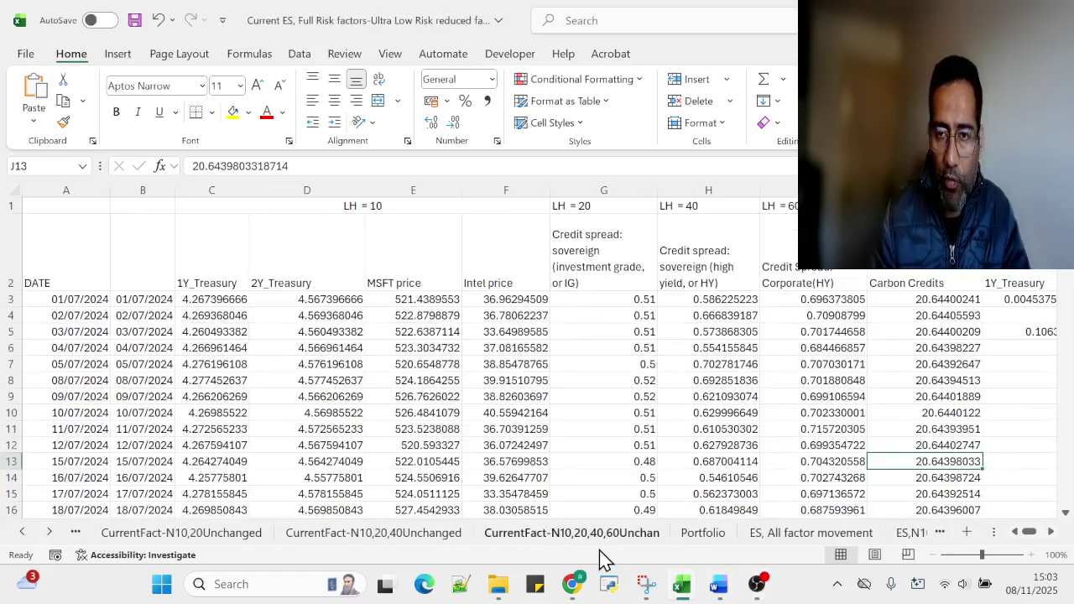
{"action": "left_click", "coordinate": [704, 533]}
Review the liquidity horizons table and the ES formula beneath the holdings on the Portfolio sheet.
{"action": "scroll", "coordinate": [546, 399], "scroll_direction": "down", "scroll_amount": 4}
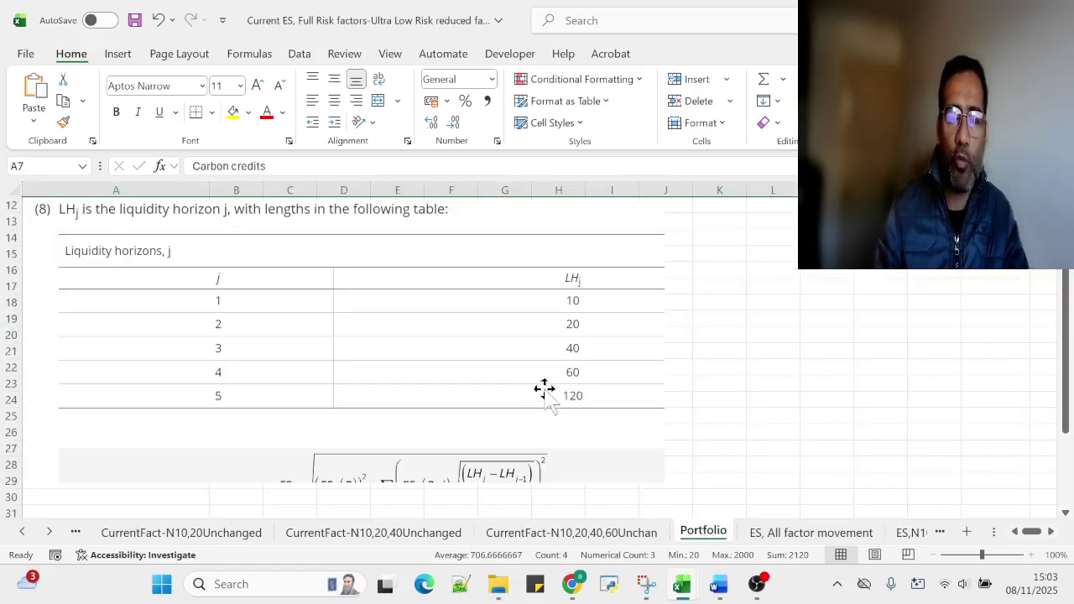
{"action": "scroll", "coordinate": [544, 389], "scroll_direction": "down", "scroll_amount": 3}
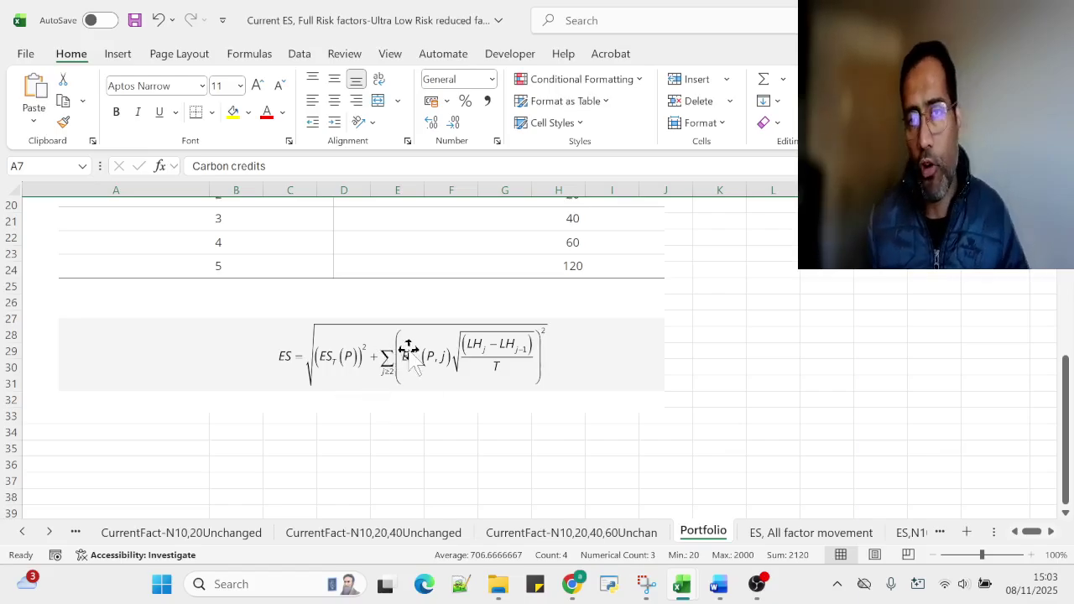
{"action": "scroll", "coordinate": [383, 357], "scroll_direction": "up", "scroll_amount": 4}
{"action": "scroll", "coordinate": [1017, 364], "scroll_direction": "up", "scroll_amount": 3}
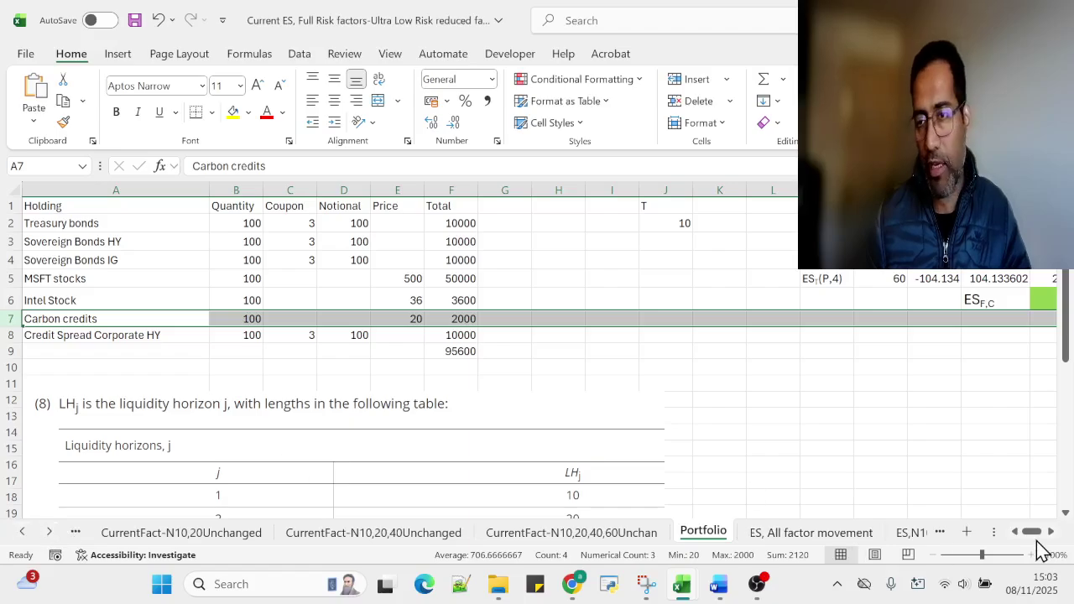
Inspect the ES calculation formulas in Q2 and Q3 and the liquidity horizon values in N4 and N5.
{"action": "double_click", "coordinate": [1051, 531]}
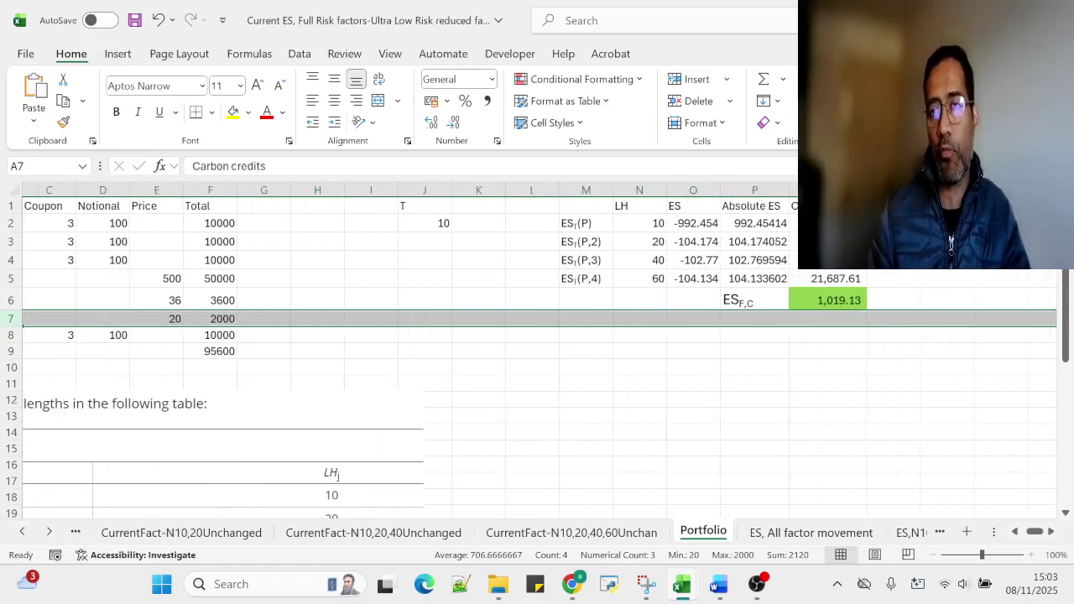
{"action": "left_click", "coordinate": [829, 223]}
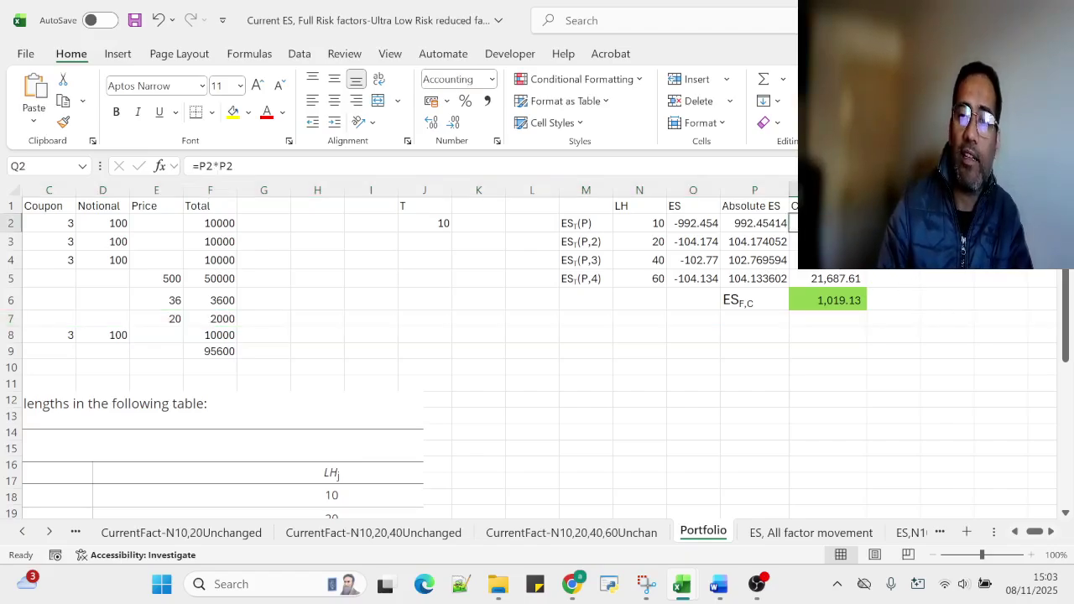
{"action": "left_click", "coordinate": [828, 242]}
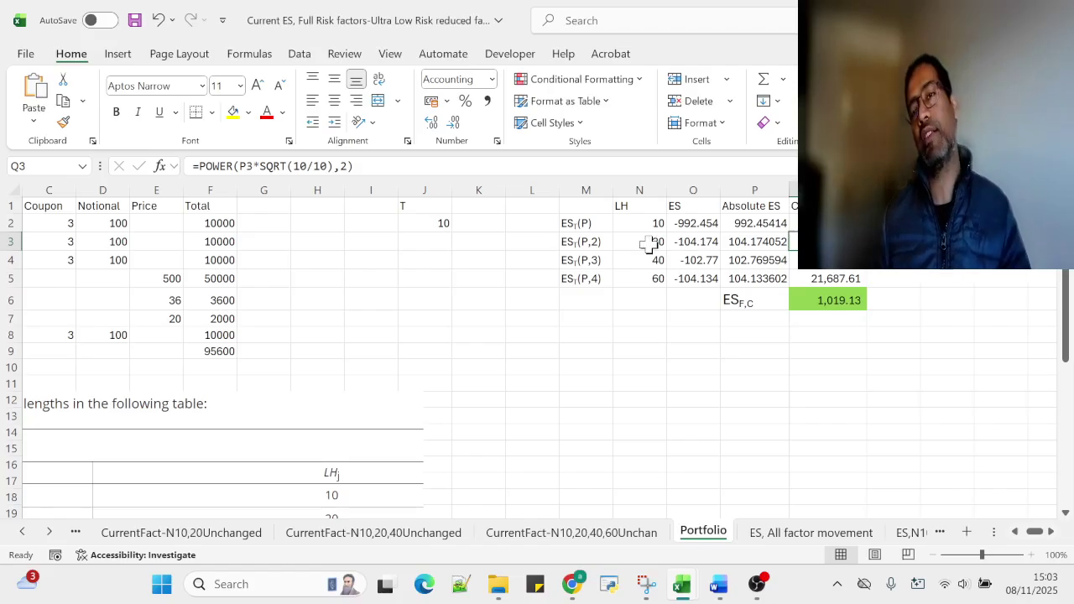
{"action": "left_click", "coordinate": [652, 323]}
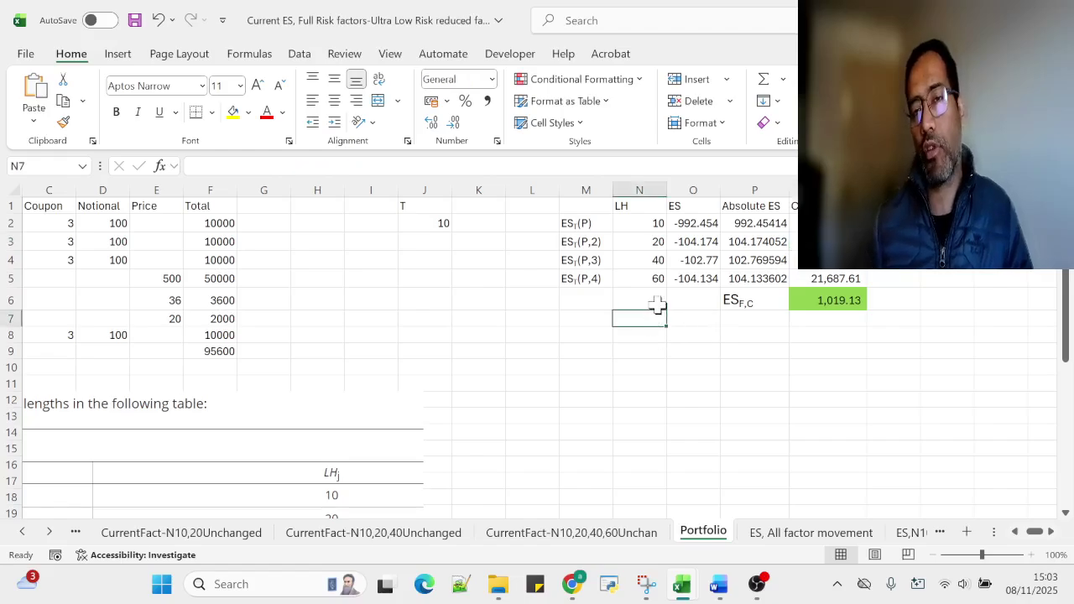
{"action": "left_click", "coordinate": [652, 261]}
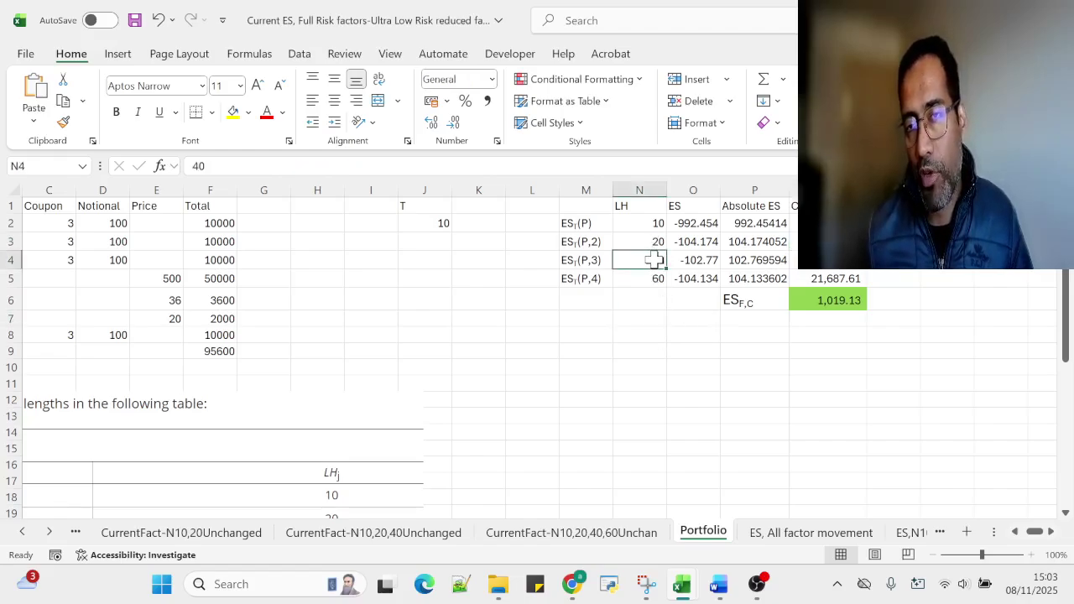
{"action": "left_click", "coordinate": [652, 278]}
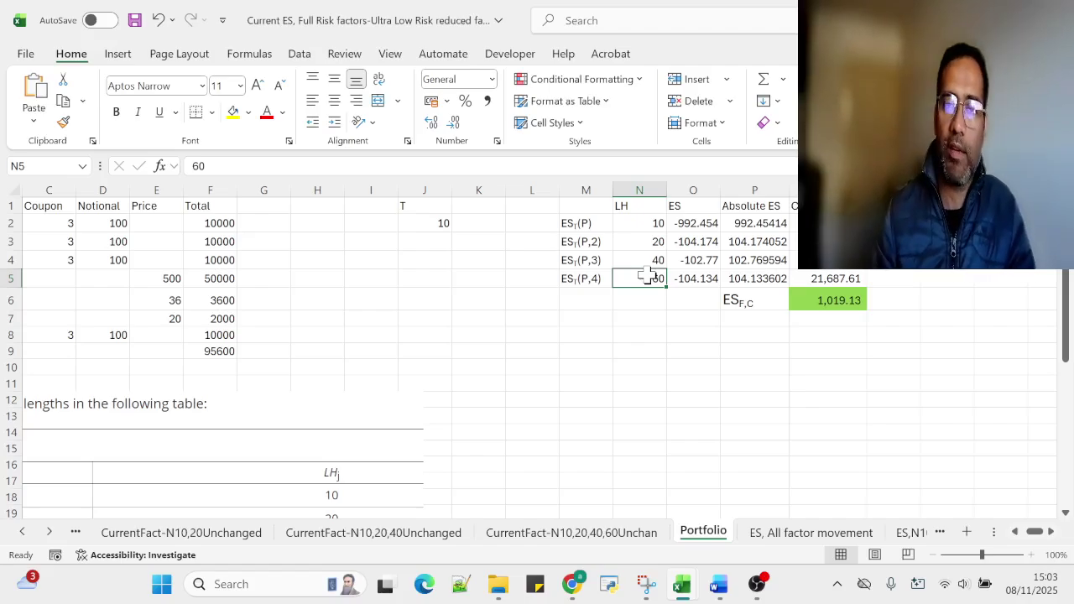
Examine the ES formula picture's terms for the liquidity horizon differences and T.
{"action": "scroll", "coordinate": [540, 375], "scroll_direction": "down", "scroll_amount": 4}
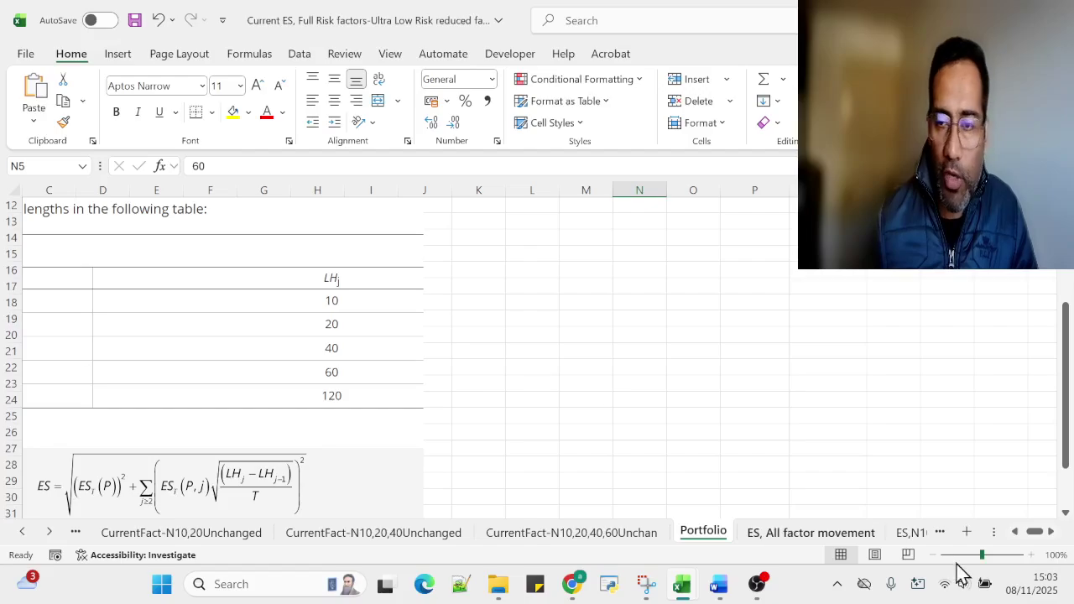
{"action": "left_click", "coordinate": [308, 475]}
{"action": "scroll", "coordinate": [257, 424], "scroll_direction": "down", "scroll_amount": 1}
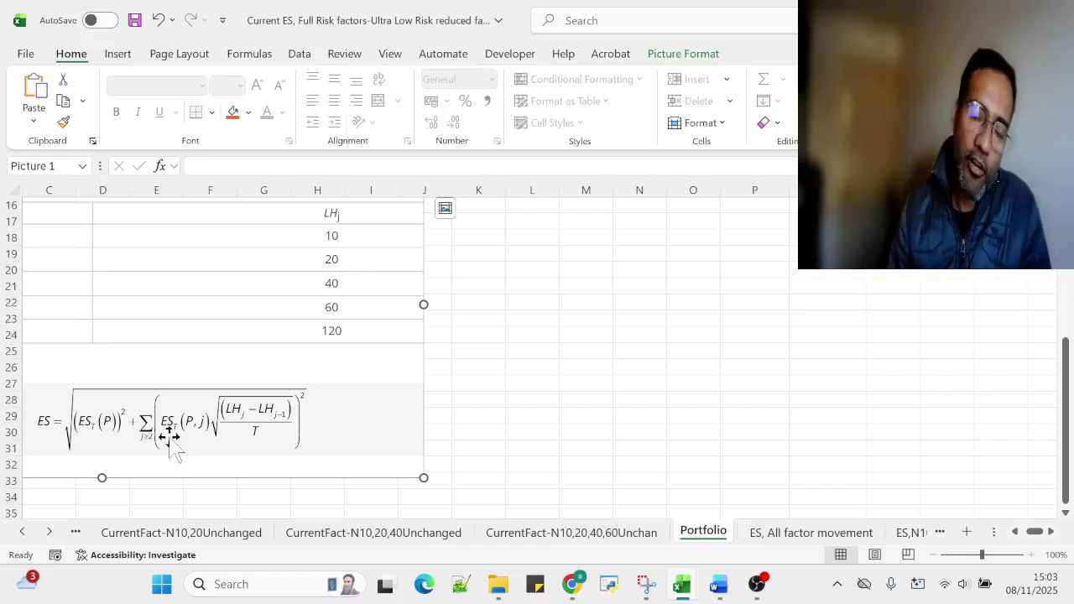
{"action": "left_click", "coordinate": [660, 261]}
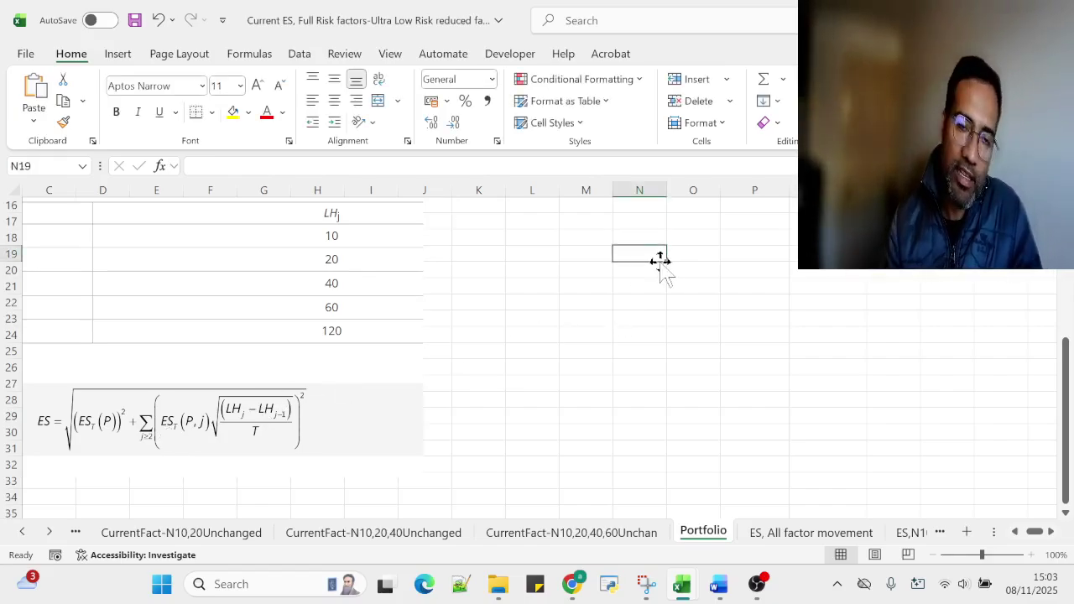
Check the green ES F,C result beside the holdings, and bring the ES formula picture back into view.
{"action": "scroll", "coordinate": [660, 261], "scroll_direction": "up", "scroll_amount": 5}
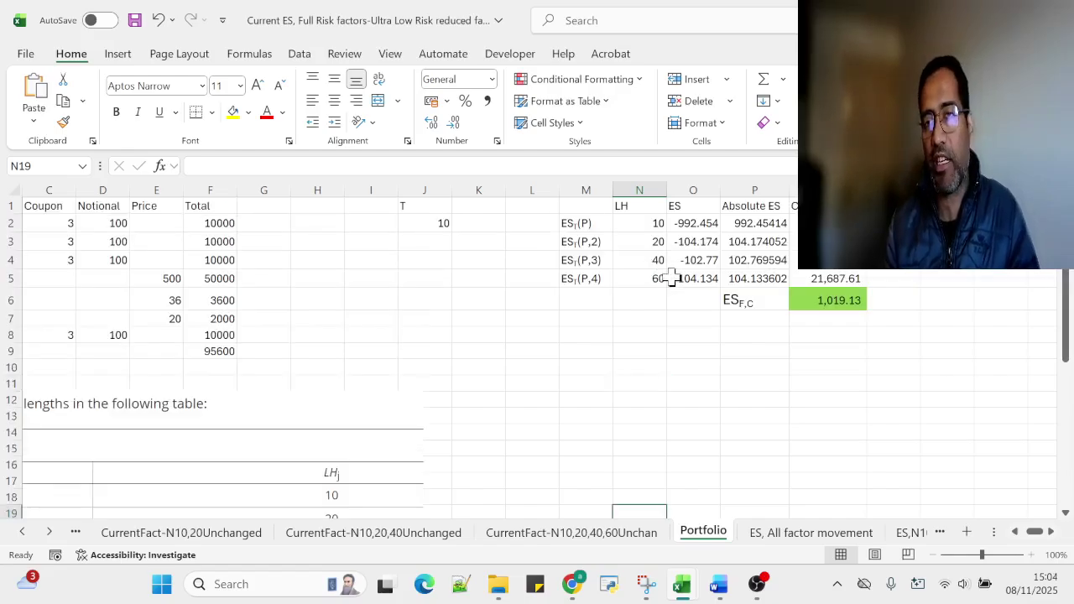
{"action": "left_click", "coordinate": [827, 299]}
{"action": "left_click", "coordinate": [725, 405]}
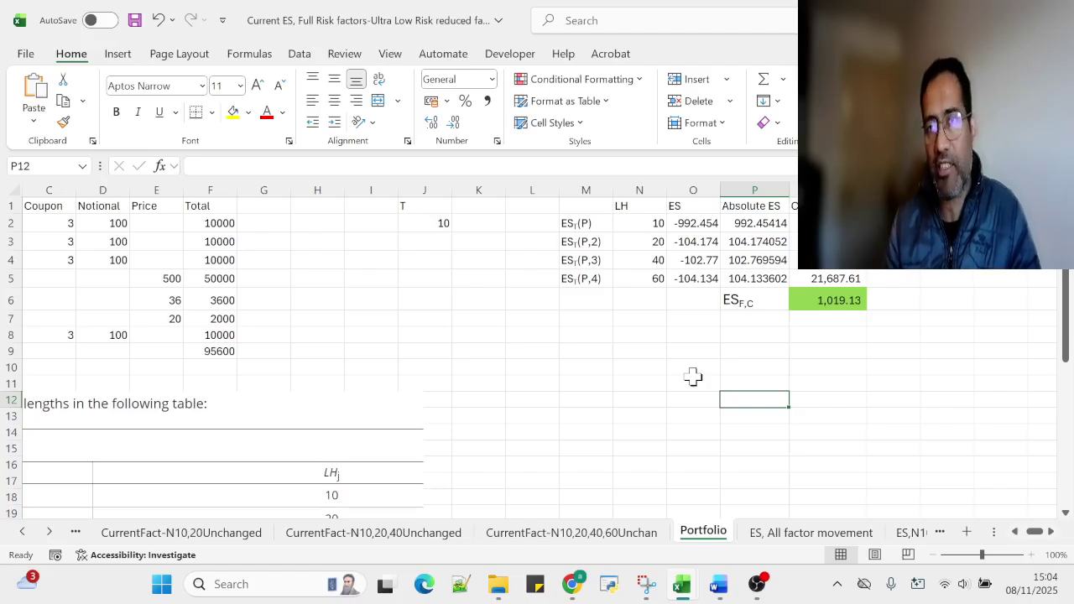
{"action": "scroll", "coordinate": [693, 382], "scroll_direction": "down", "scroll_amount": 8}
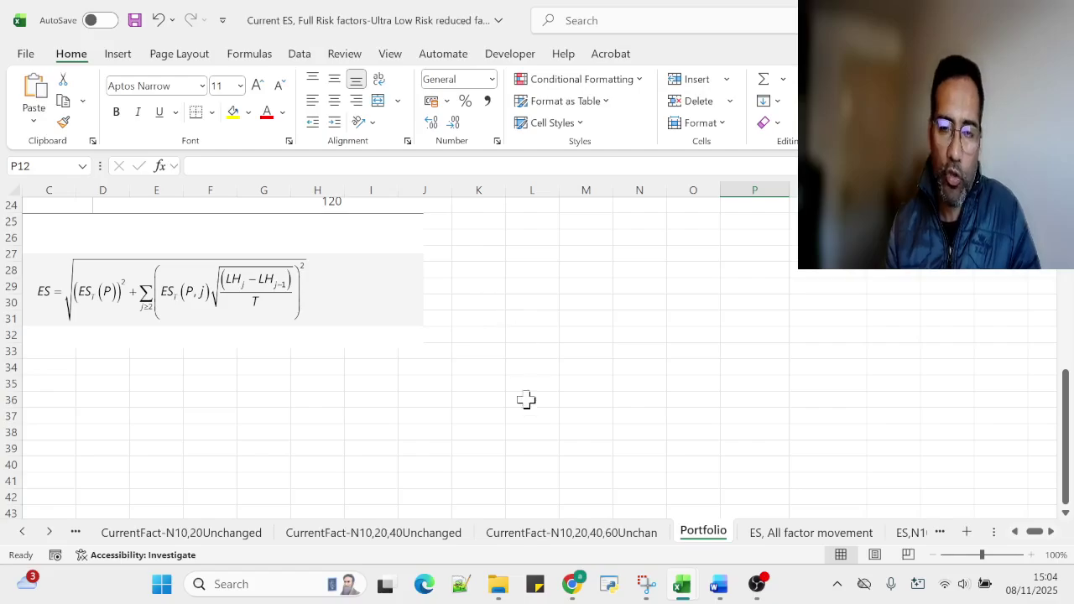
Switch to File Explorer's IMCC folder, point out the Ultra Low Risk workbook, and open Stressed ES, Reduced Risk factors.
{"action": "left_click", "coordinate": [500, 588]}
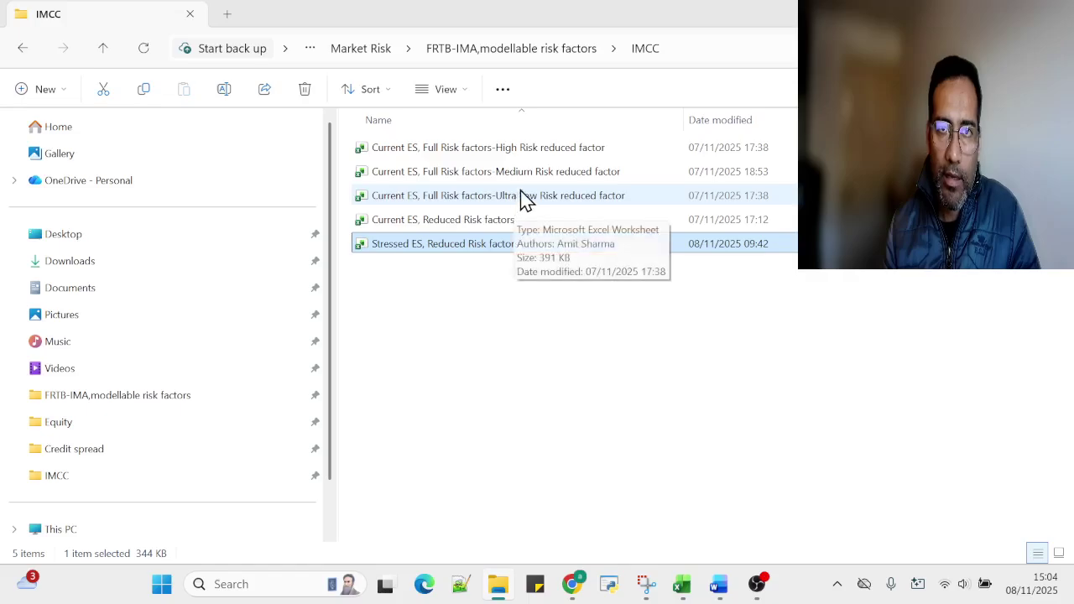
{"action": "left_click", "coordinate": [595, 198]}
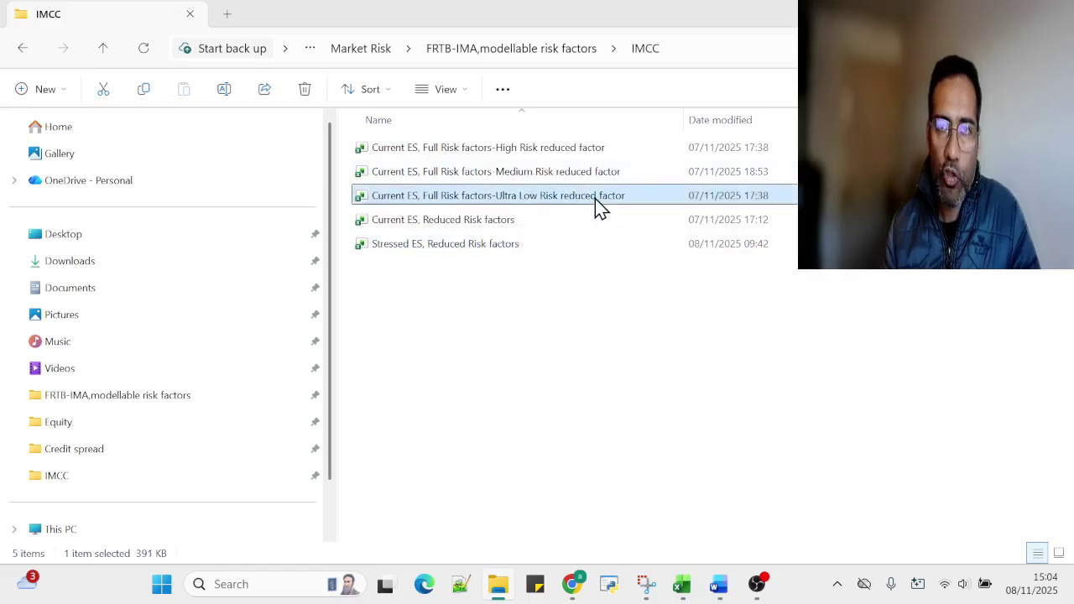
{"action": "double_click", "coordinate": [419, 247]}
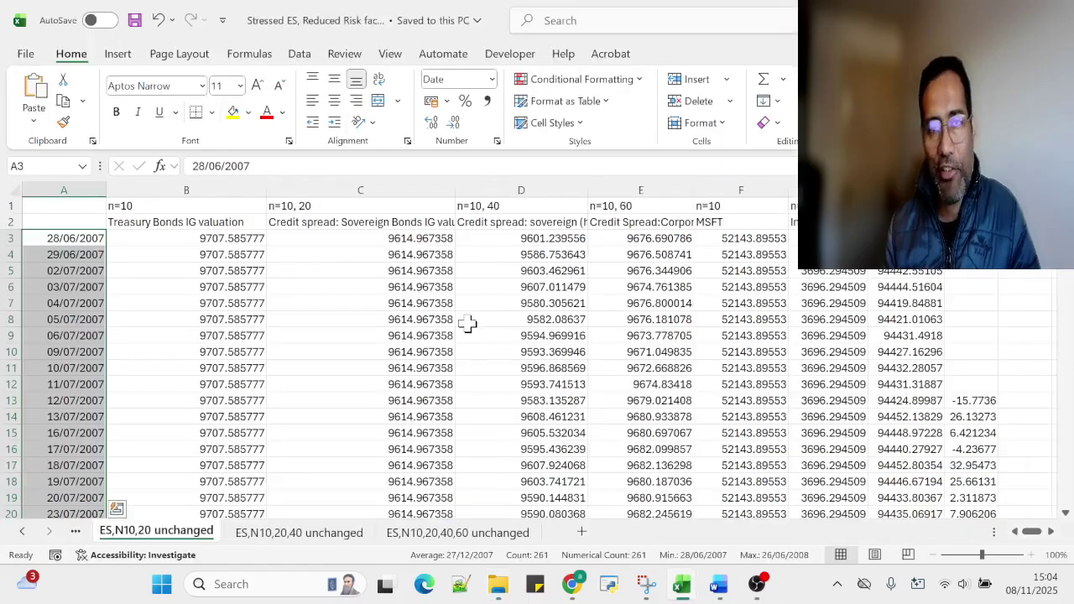
Check the first date in A3 on ES,N10,20 unchanged, and select column I with the value differences.
{"action": "left_click", "coordinate": [528, 372]}
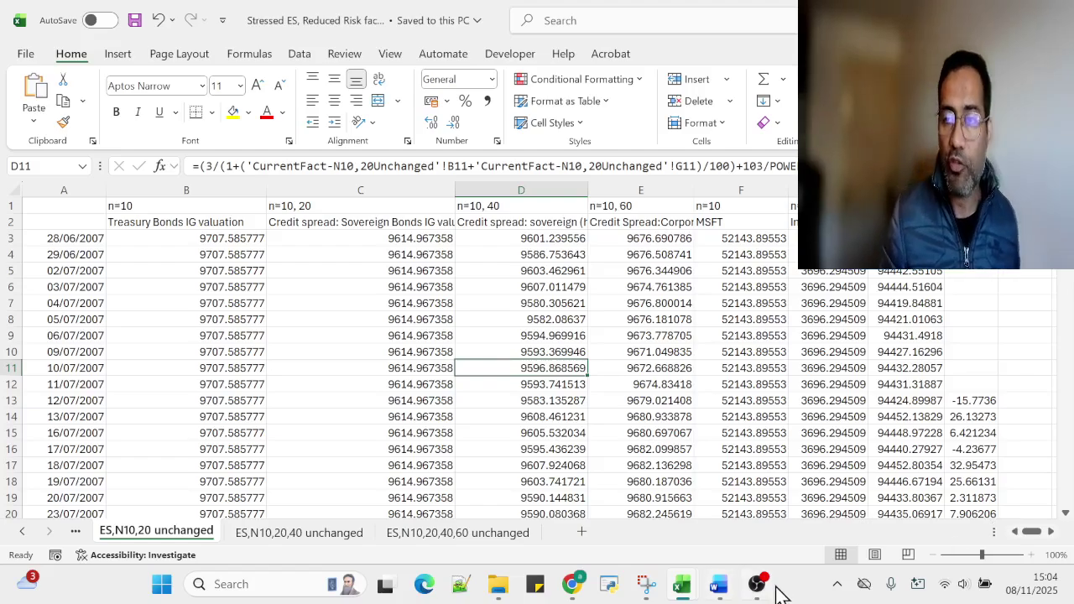
{"action": "left_click", "coordinate": [1018, 461]}
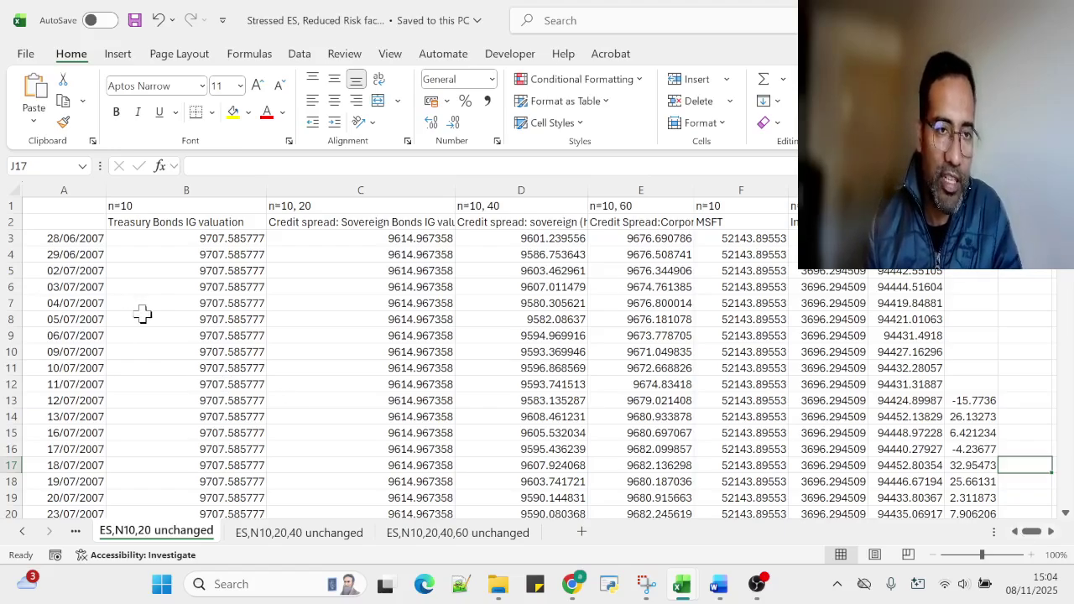
{"action": "left_click", "coordinate": [86, 241]}
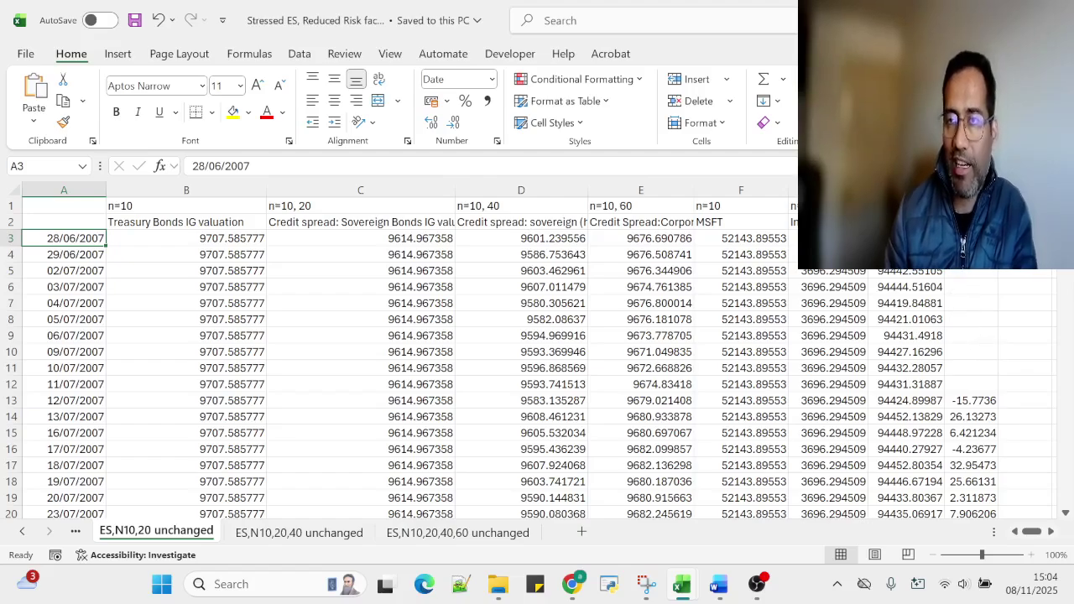
{"action": "left_click", "coordinate": [971, 254]}
{"action": "left_click", "coordinate": [971, 190]}
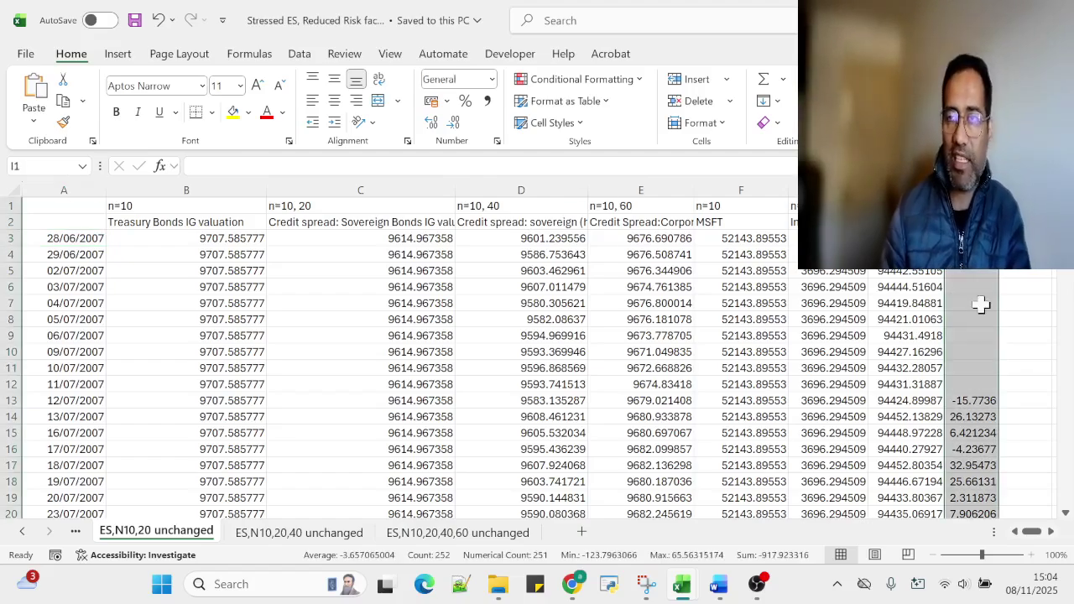
Return to the Ultra Low Risk workbook and select the Carbon Credits column J on CurrentPor-All Factor Movements.
{"action": "key", "text": "alt+Tab"}
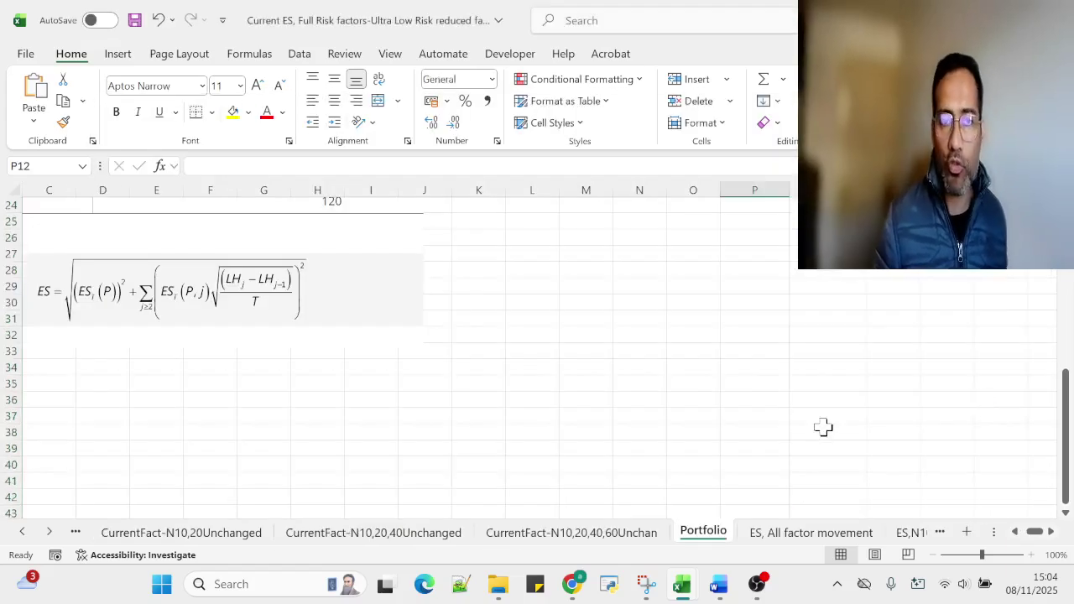
{"action": "left_click", "coordinate": [22, 532]}
{"action": "left_click", "coordinate": [22, 531]}
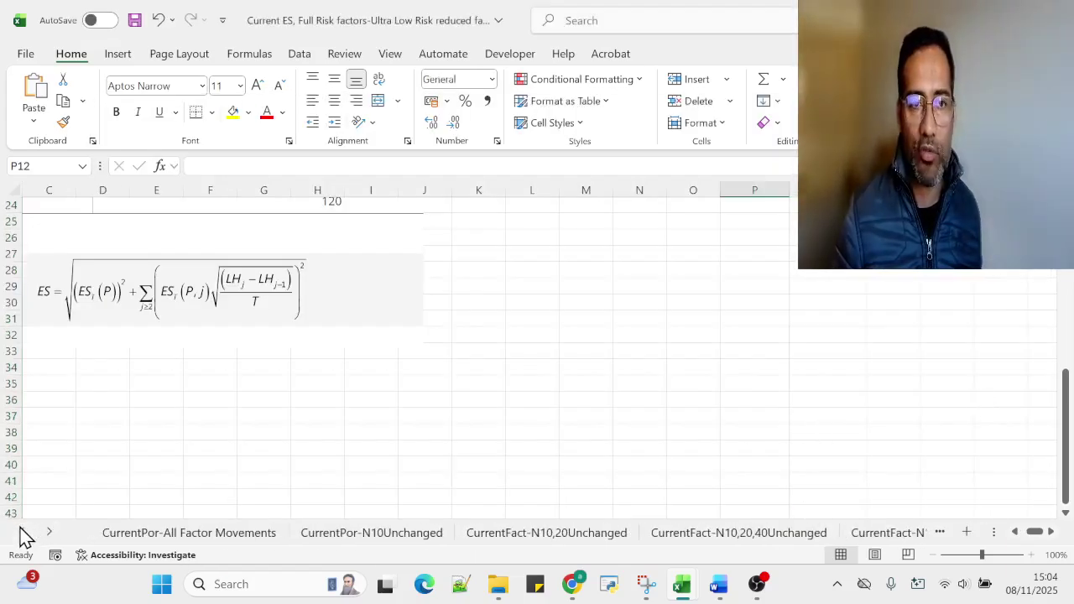
{"action": "left_click", "coordinate": [144, 532]}
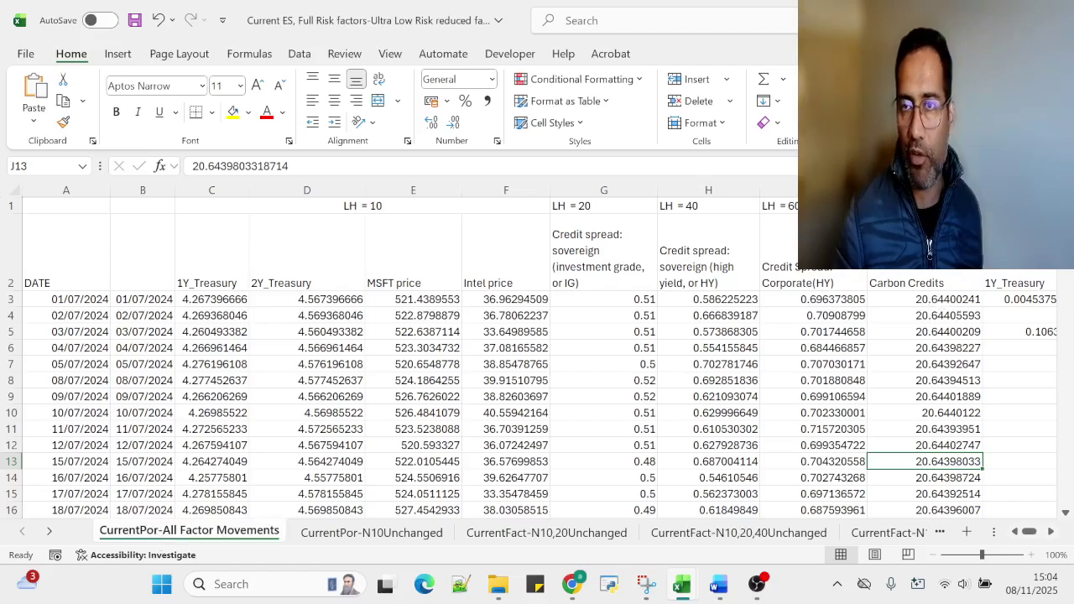
{"action": "left_click", "coordinate": [925, 190]}
Go back to the Stressed ES workbook and inspect the ES R,S formula in Q6 on its Portfolio sheet.
{"action": "key", "text": "alt+Tab"}
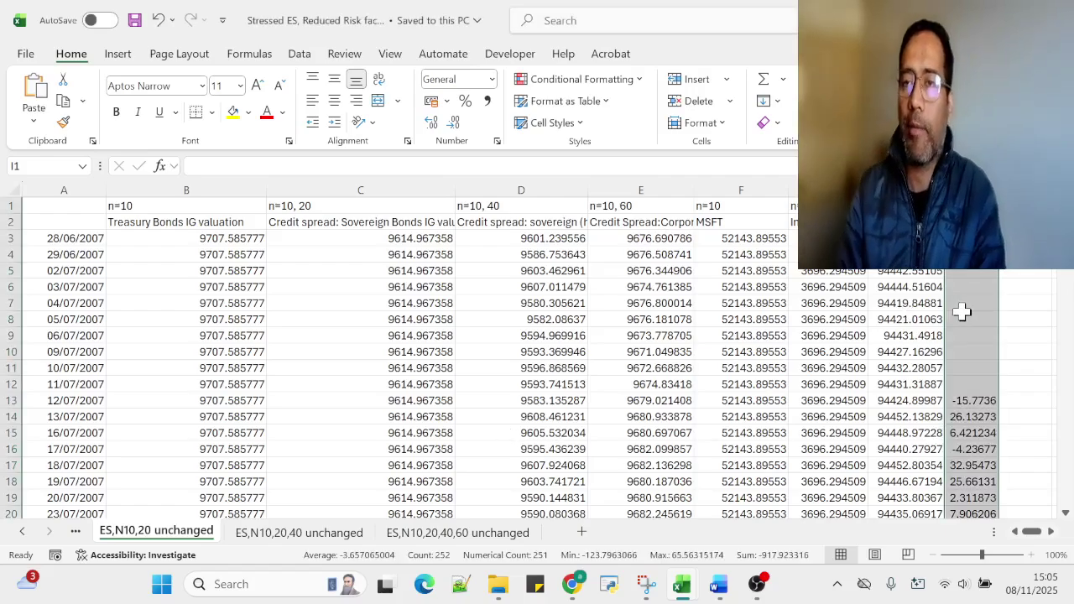
{"action": "left_click", "coordinate": [986, 366]}
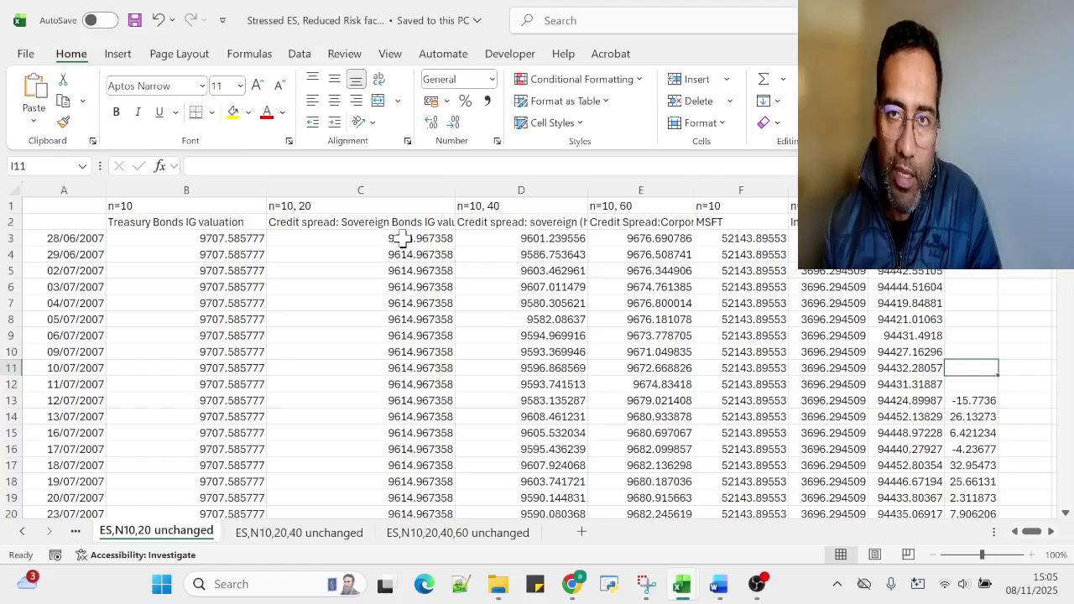
{"action": "left_click", "coordinate": [22, 532]}
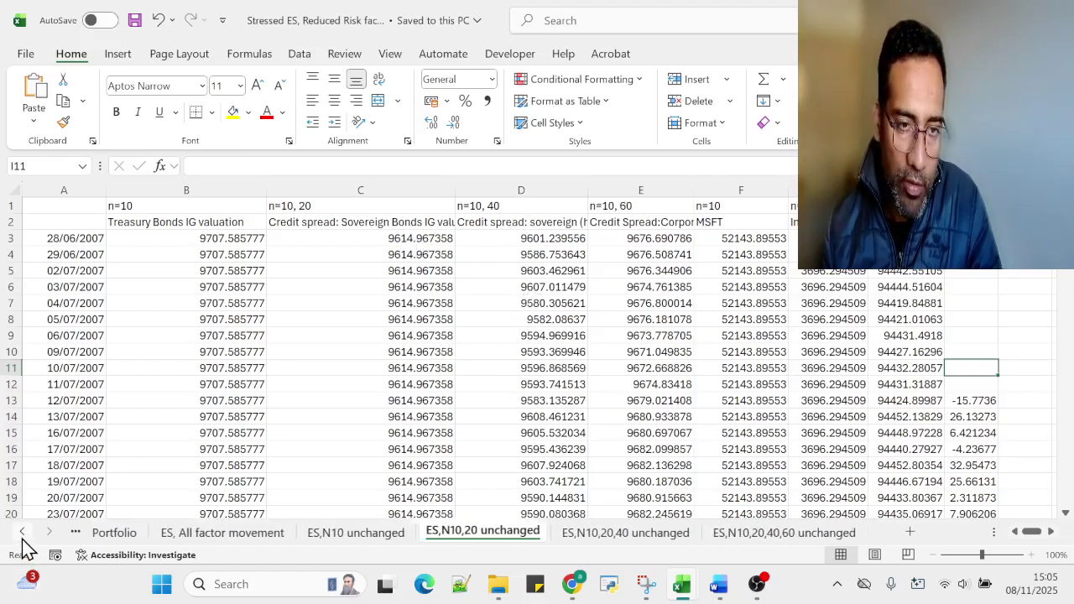
{"action": "left_click", "coordinate": [143, 533]}
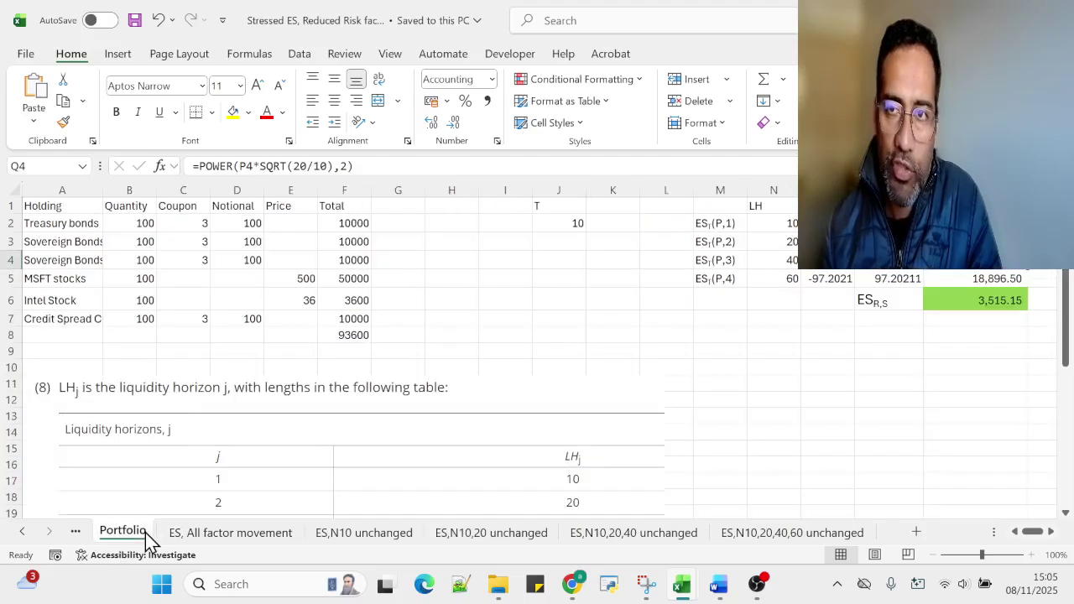
{"action": "left_click", "coordinate": [970, 300]}
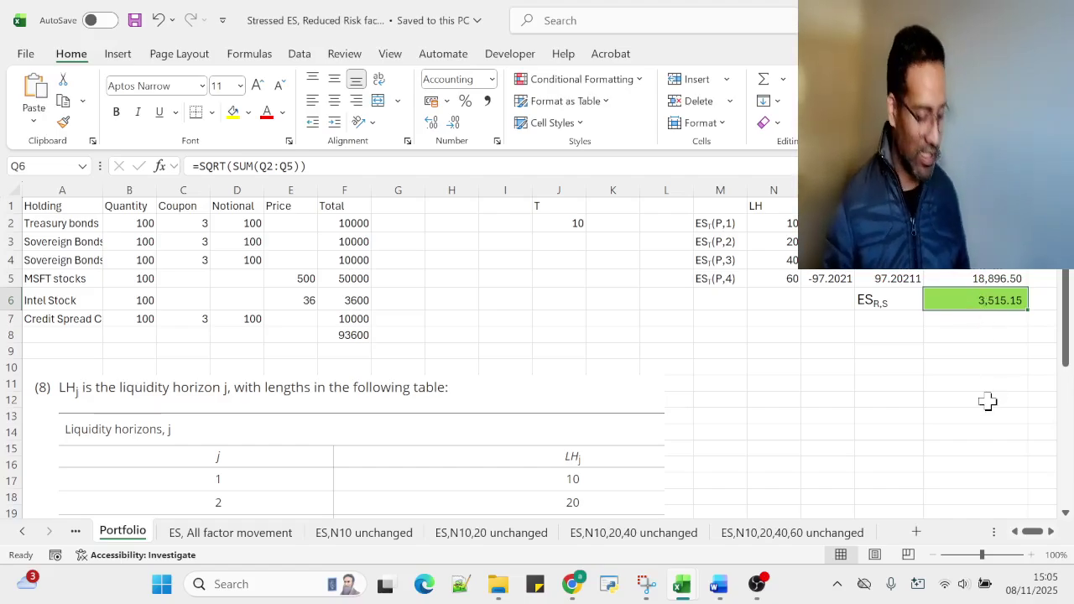
Inspect the ES F,C formula in Q6 on the Ultra Low Risk workbook's Portfolio sheet and compare it with the Stressed ES workbook's ES R,S.
{"action": "key", "text": "alt+Tab"}
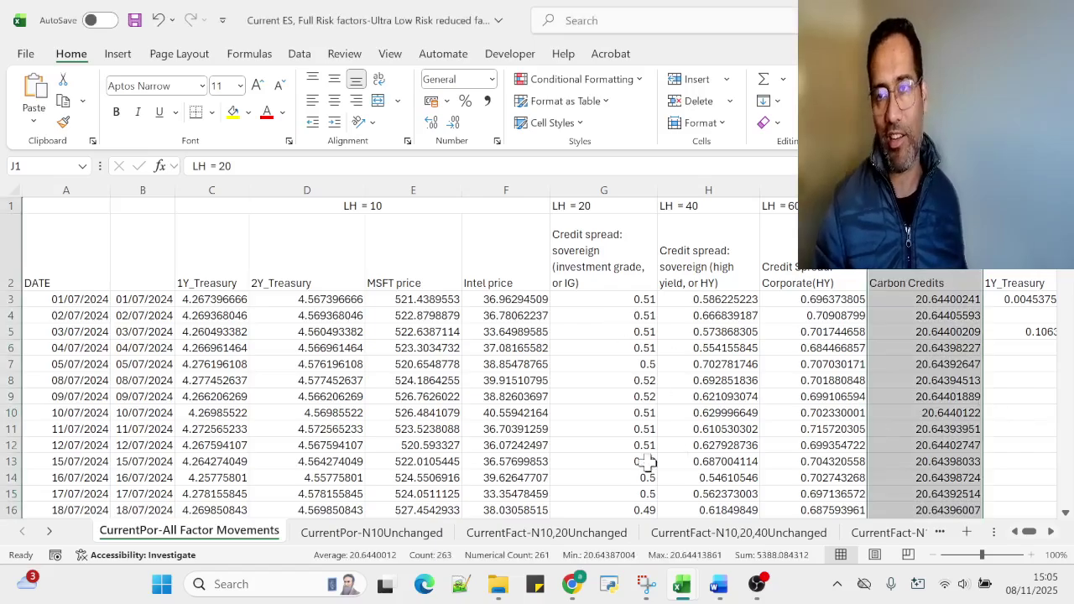
{"action": "left_click", "coordinate": [47, 532]}
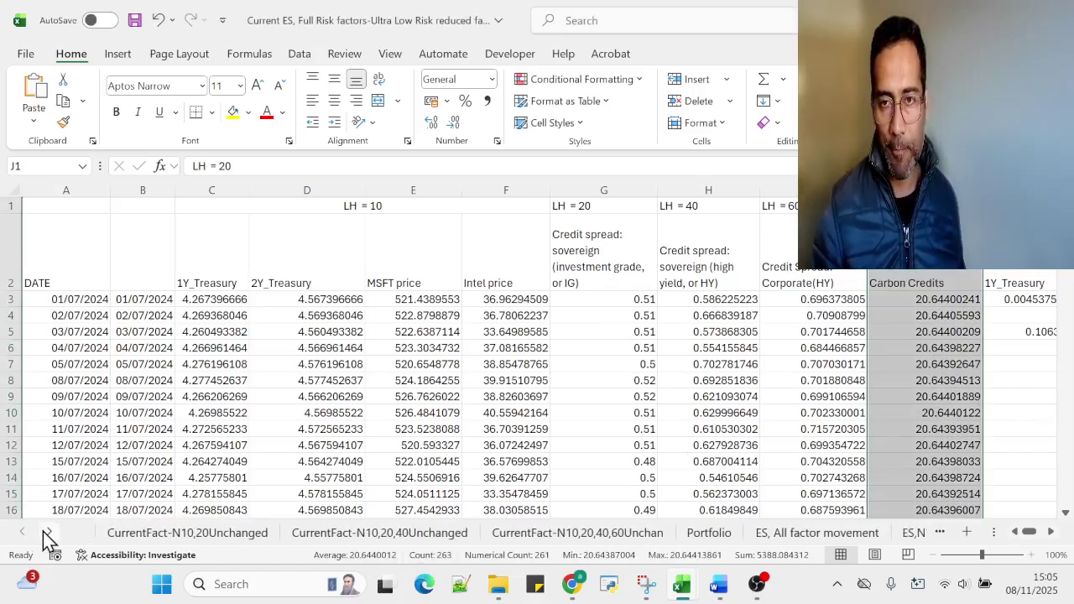
{"action": "left_click", "coordinate": [48, 532]}
{"action": "left_click", "coordinate": [701, 531]}
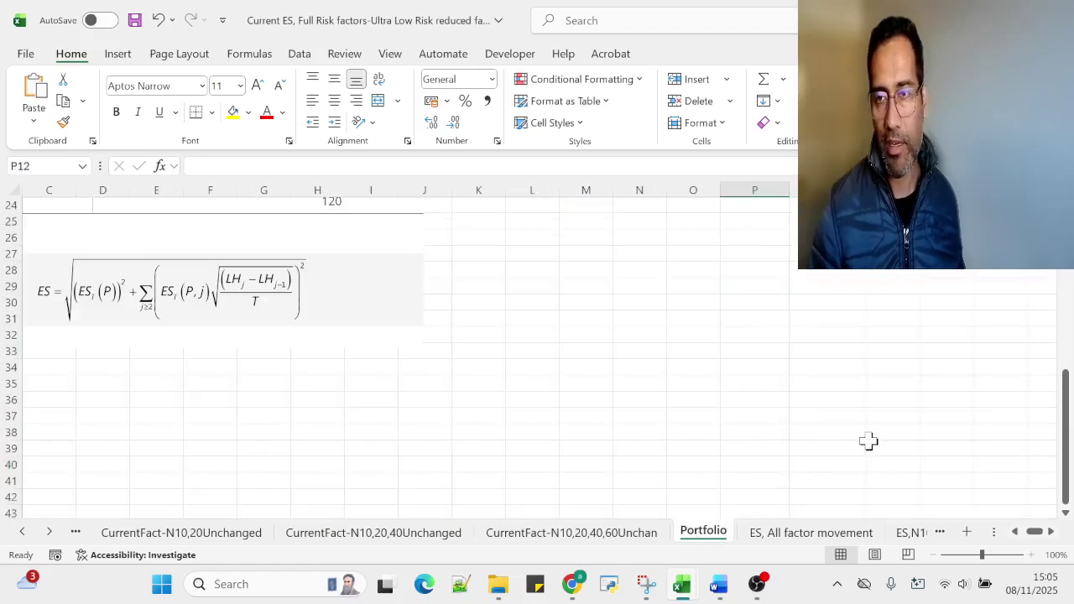
{"action": "scroll", "coordinate": [869, 441], "scroll_direction": "up", "scroll_amount": 8}
{"action": "left_click", "coordinate": [834, 300]}
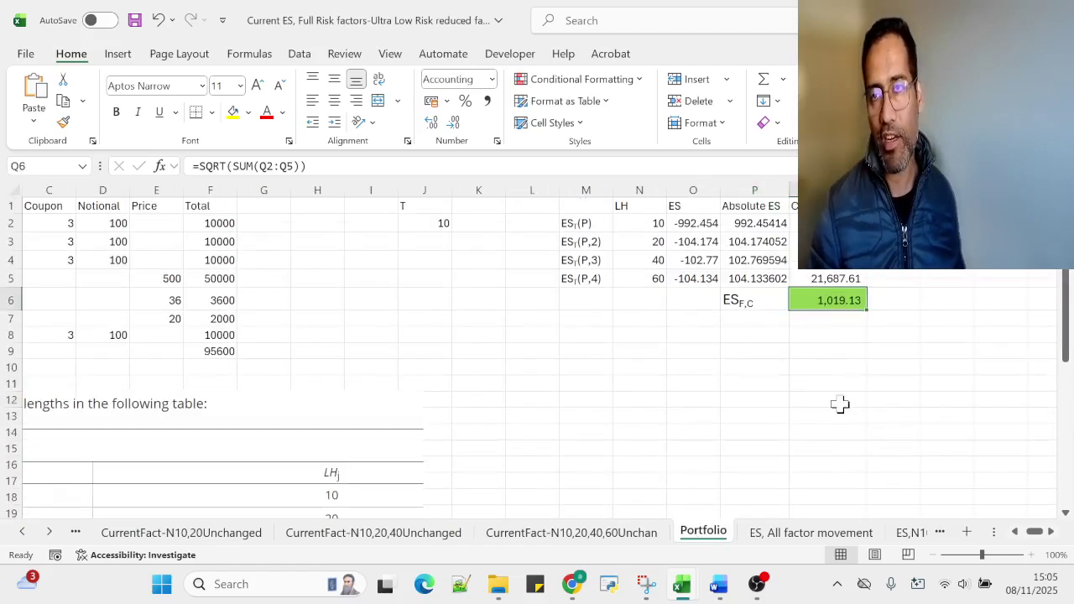
{"action": "key", "text": "alt+Tab"}
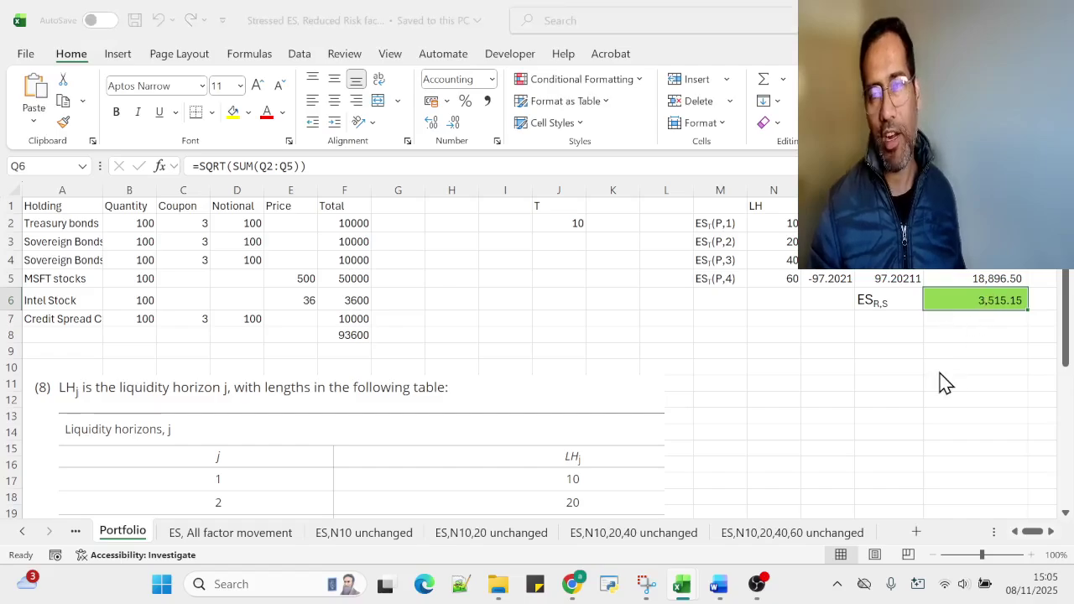
{"action": "key", "text": "alt+Tab"}
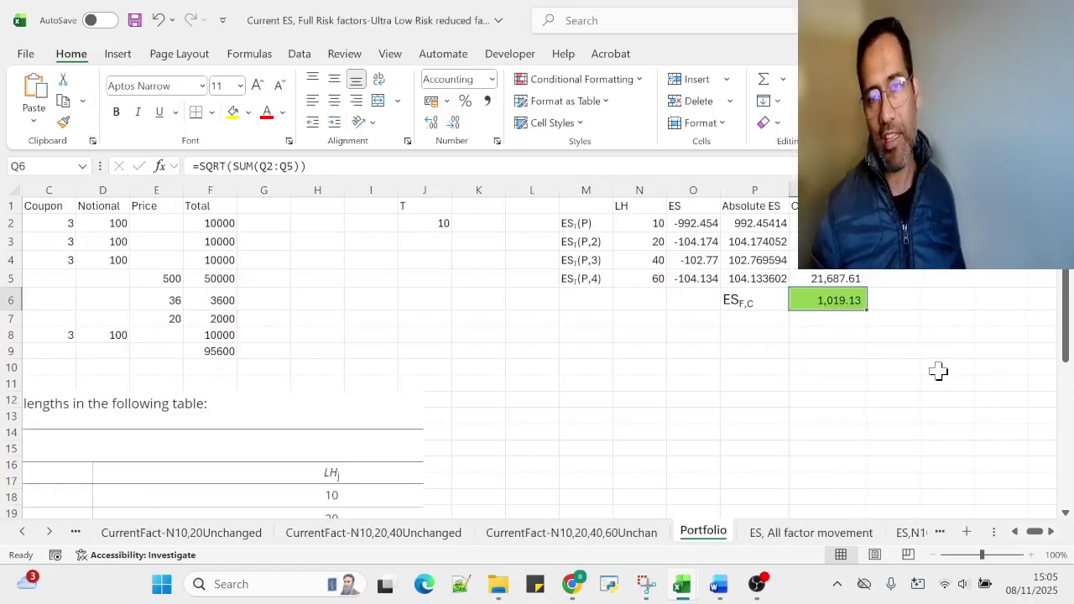
Go back to CurrentPor-All Factor Movements and inspect the Intel price standard deviation/average formula in N5.
{"action": "left_click", "coordinate": [22, 532]}
{"action": "left_click", "coordinate": [152, 537]}
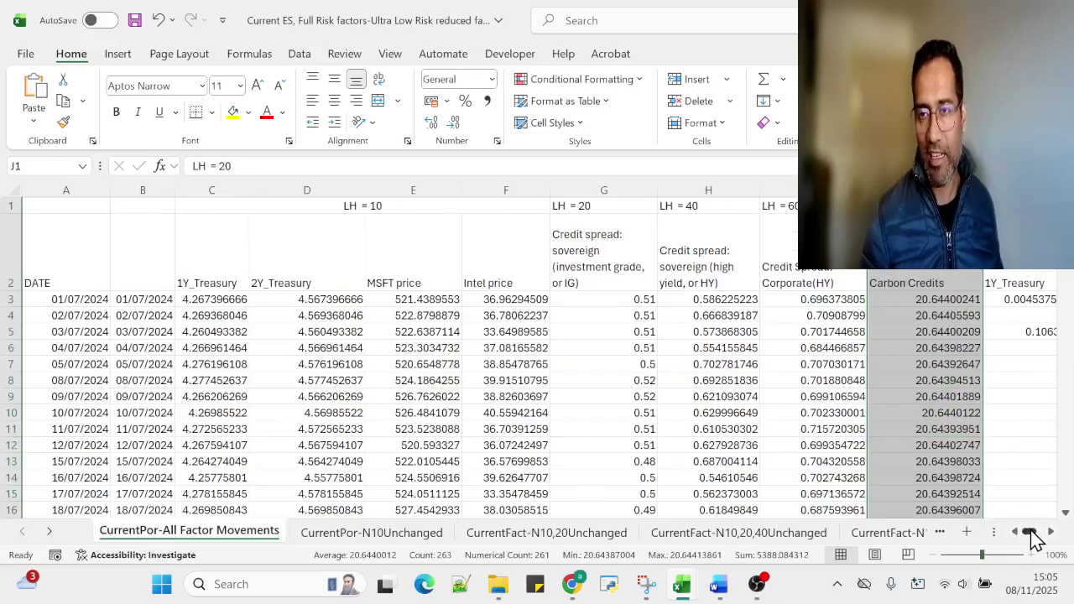
{"action": "left_click_drag", "start_coordinate": [1032, 533], "coordinate": [1039, 533]}
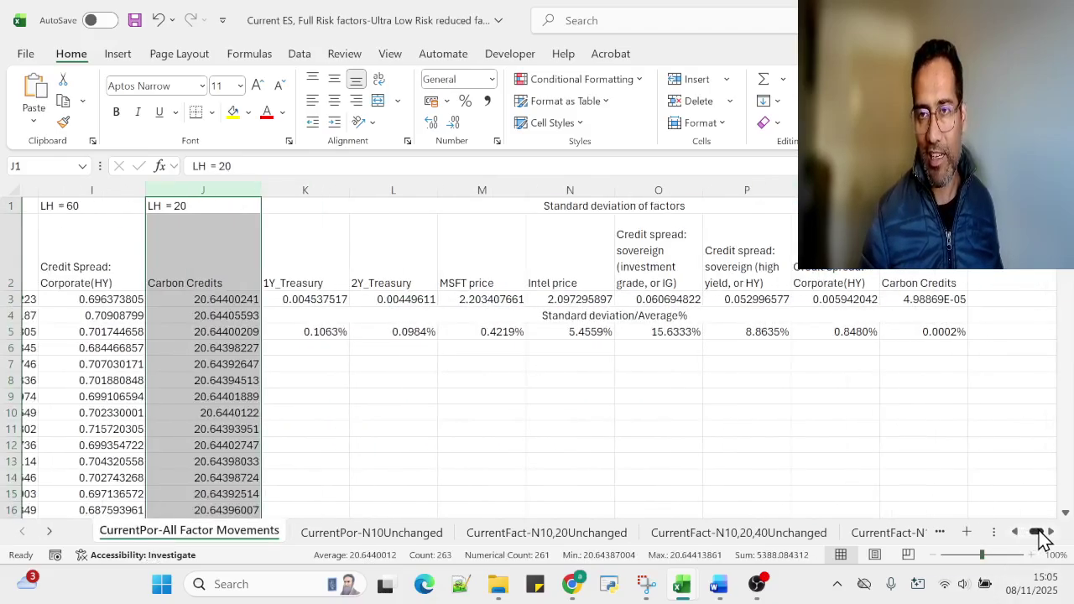
{"action": "left_click", "coordinate": [591, 333]}
Switch to the Stressed ES workbook and select the 1Y_Treasury values B3:B14 on CurrentPor-All Factor Movements.
{"action": "key", "text": "alt+Tab"}
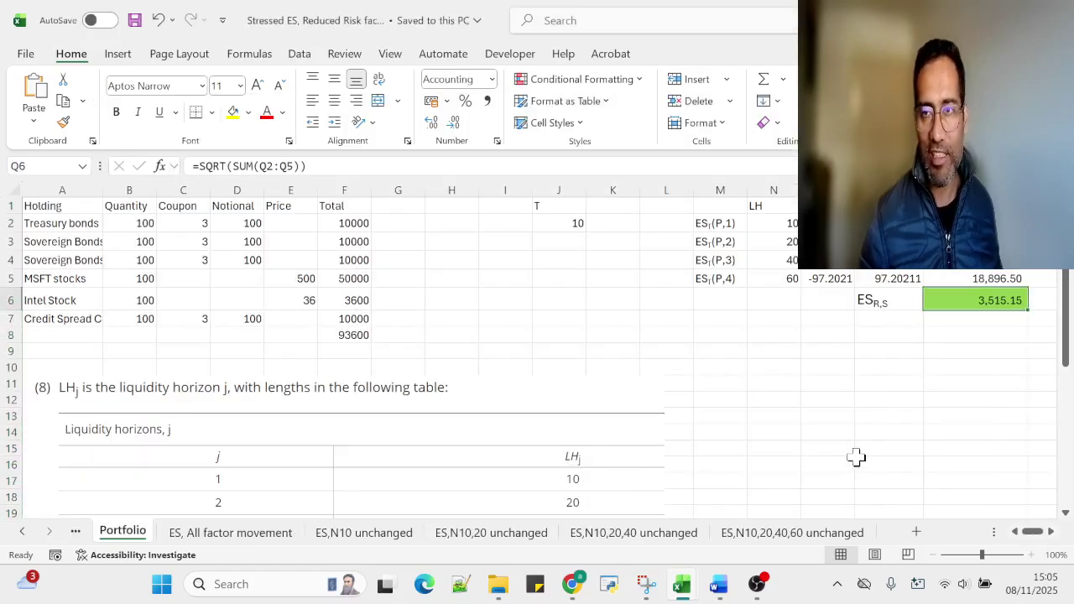
{"action": "left_click", "coordinate": [23, 532]}
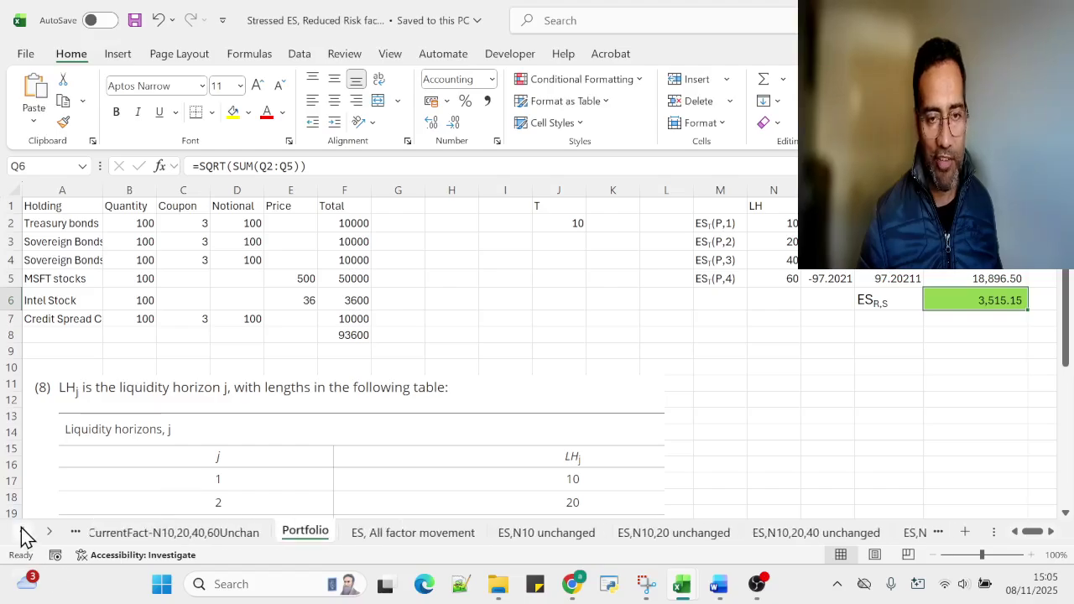
{"action": "left_click", "coordinate": [125, 534]}
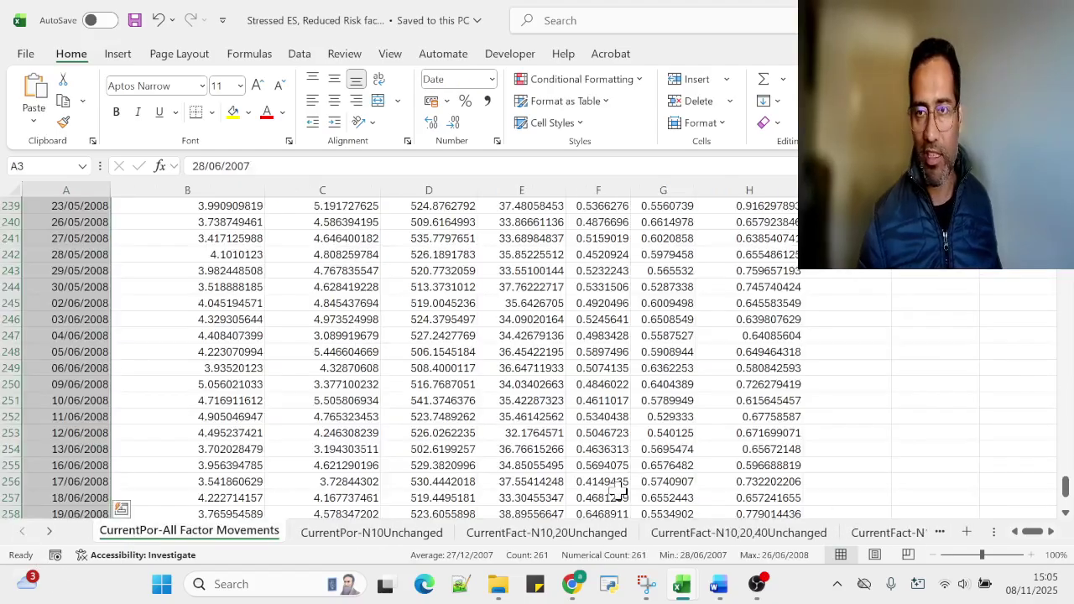
{"action": "scroll", "coordinate": [604, 487], "scroll_direction": "down", "scroll_amount": 1}
{"action": "left_click_drag", "start_coordinate": [1070, 489], "coordinate": [1065, 205]}
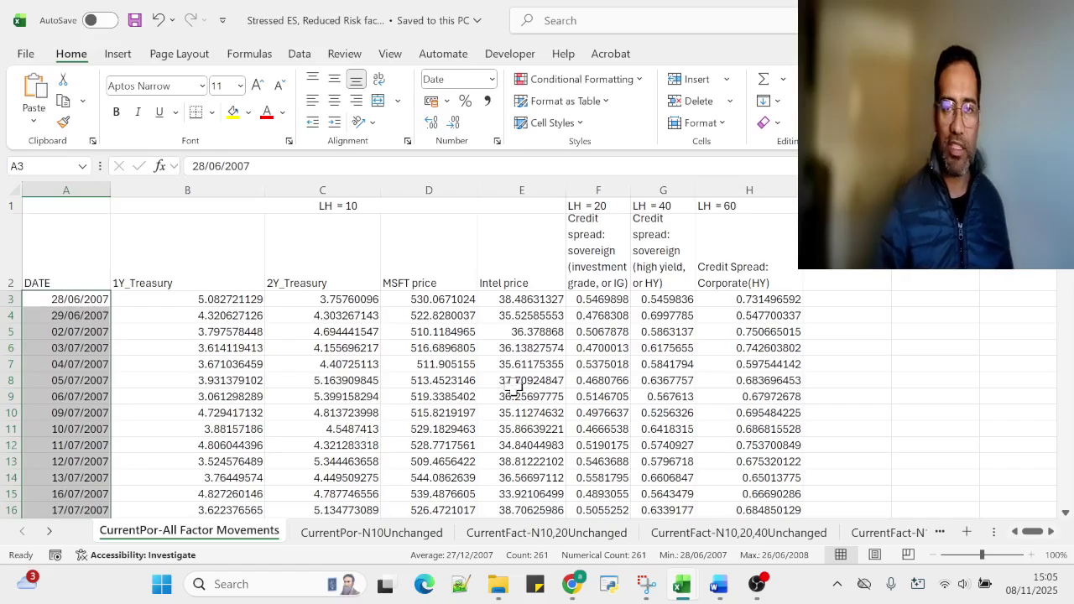
{"action": "left_click", "coordinate": [220, 340]}
{"action": "left_click_drag", "start_coordinate": [215, 304], "coordinate": [228, 477]}
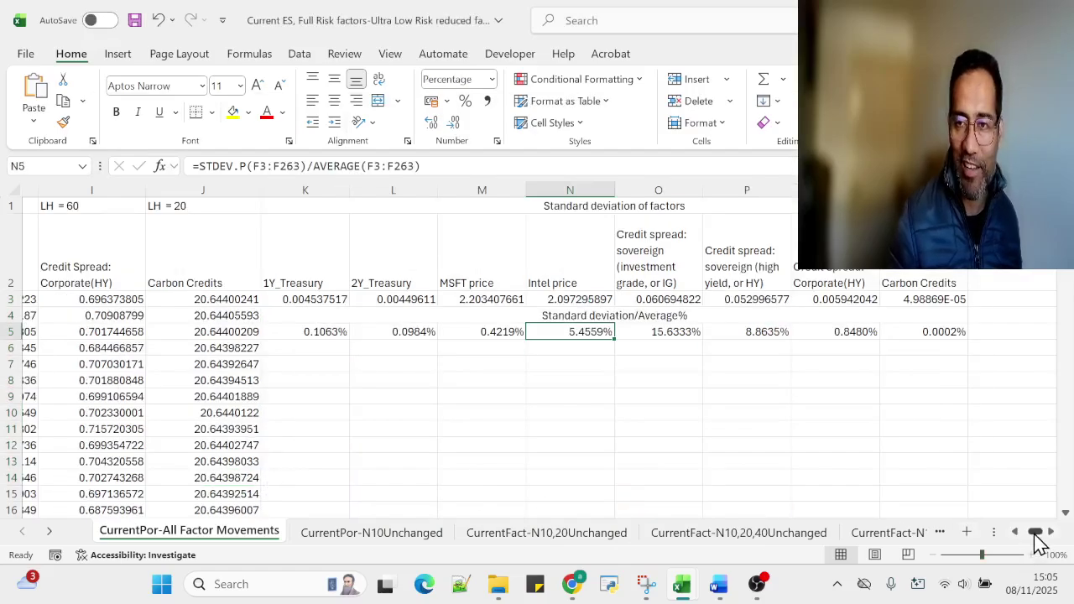
Compare the first 1Y_Treasury values in column C of the Ultra Low Risk workbook with B3:B11 in the Stressed ES workbook.
{"action": "scroll", "coordinate": [1039, 541], "scroll_direction": "left", "scroll_amount": 4}
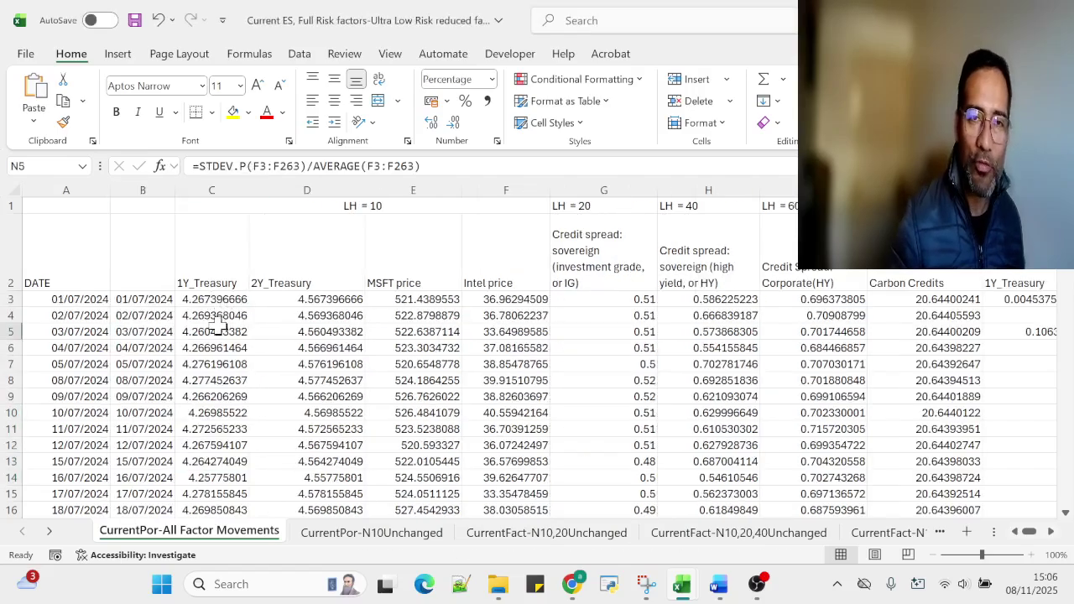
{"action": "left_click_drag", "start_coordinate": [216, 301], "coordinate": [211, 445]}
{"action": "left_click", "coordinate": [208, 359]}
{"action": "key", "text": "alt+Tab"}
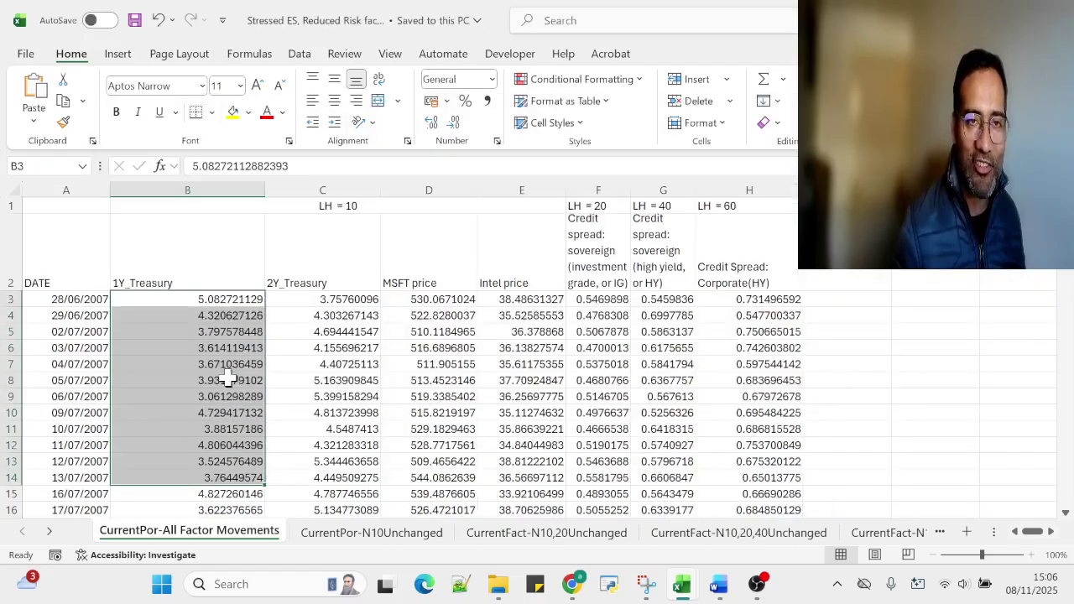
{"action": "left_click", "coordinate": [214, 319]}
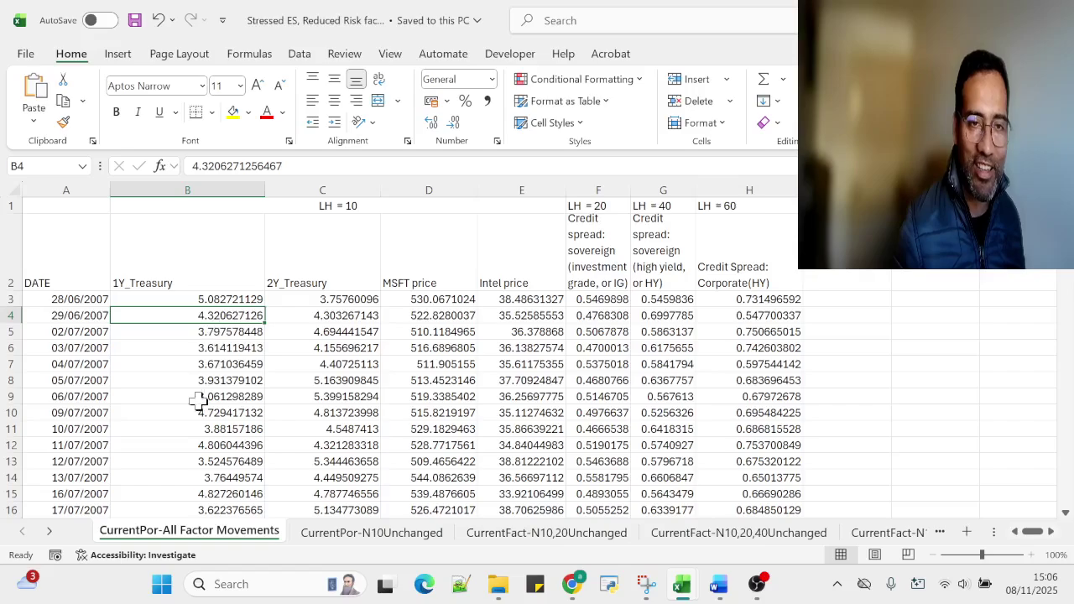
{"action": "left_click_drag", "start_coordinate": [208, 302], "coordinate": [204, 429]}
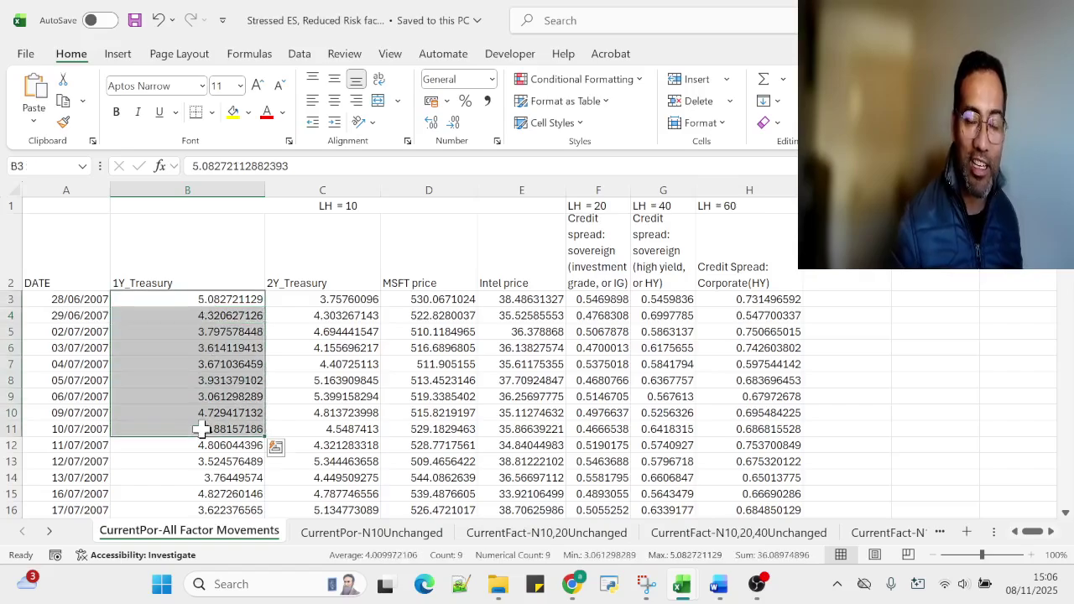
{"action": "left_click", "coordinate": [207, 363]}
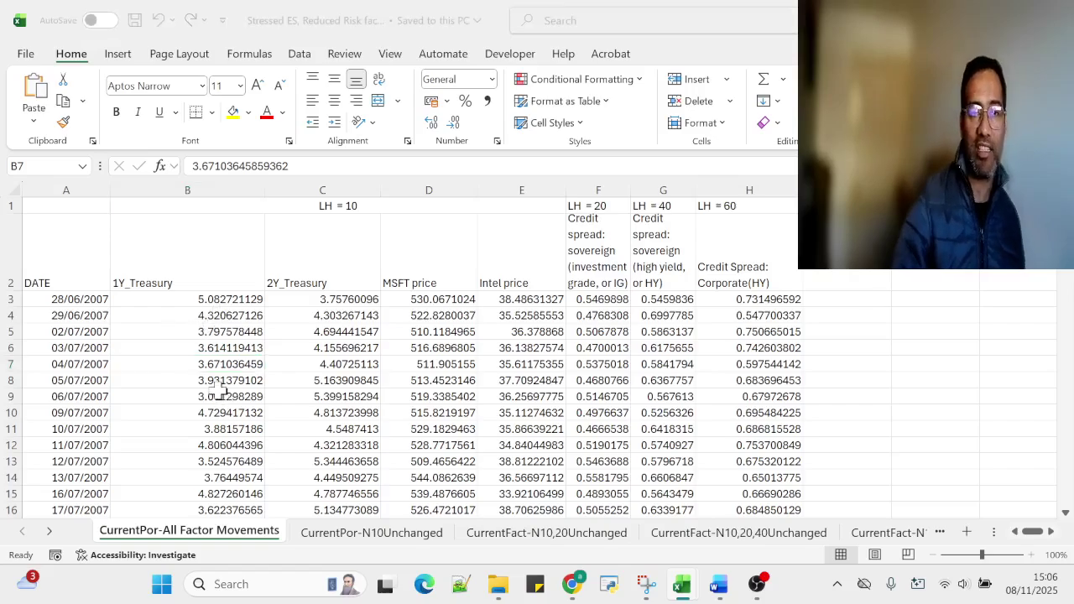
{"action": "key", "text": "alt+Tab"}
{"action": "key", "text": "alt+Tab"}
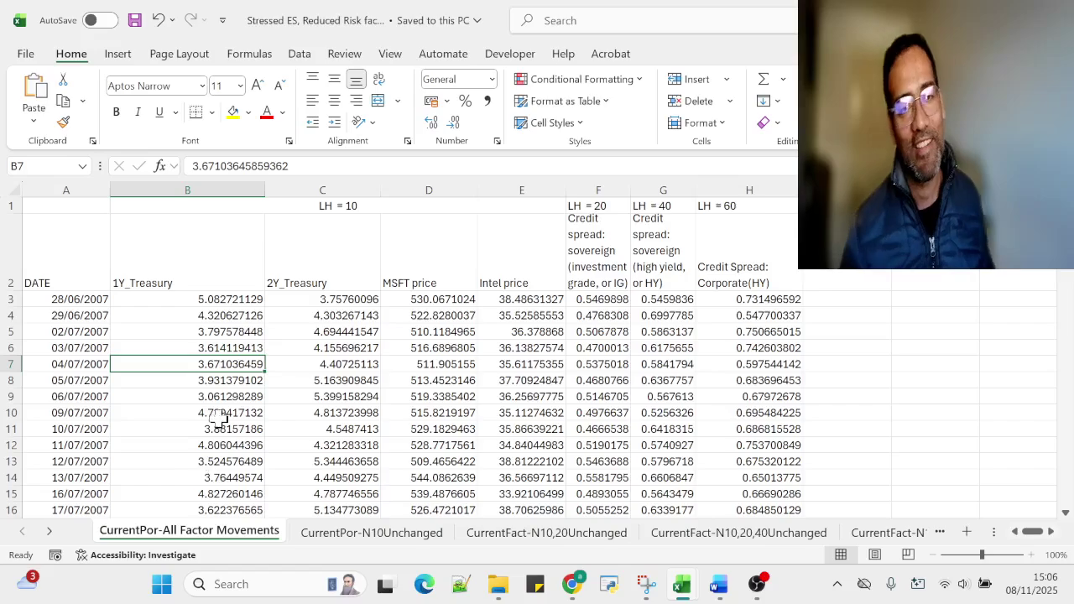
Compare the MSFT price values E3:E8 in the Ultra Low Risk workbook with the Stressed ES workbook's MSFT prices, ending on its Intel price in E3.
{"action": "key", "text": "alt+Tab"}
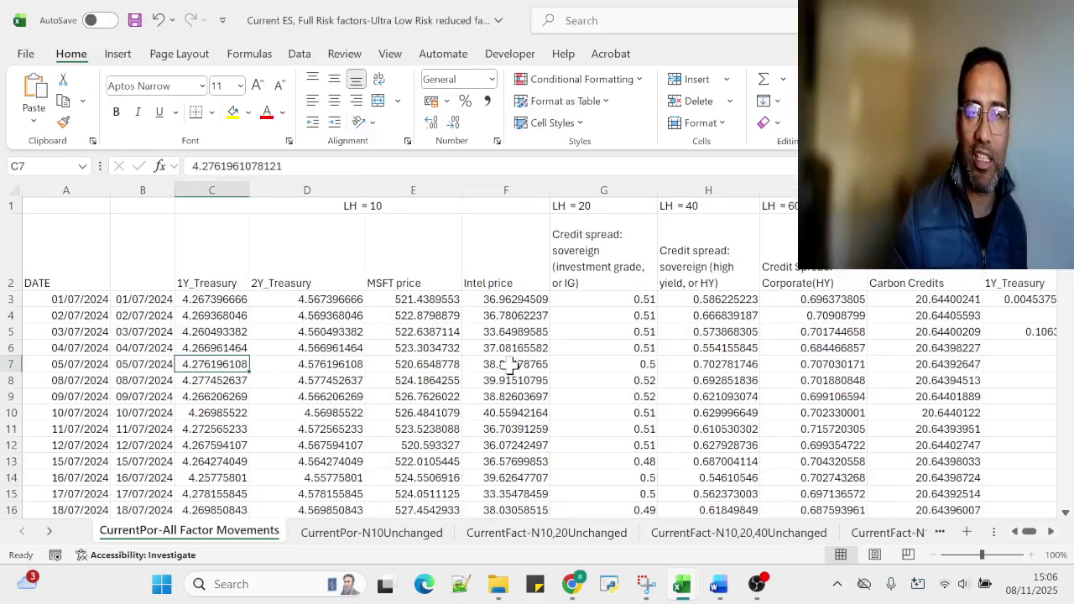
{"action": "left_click", "coordinate": [426, 290]}
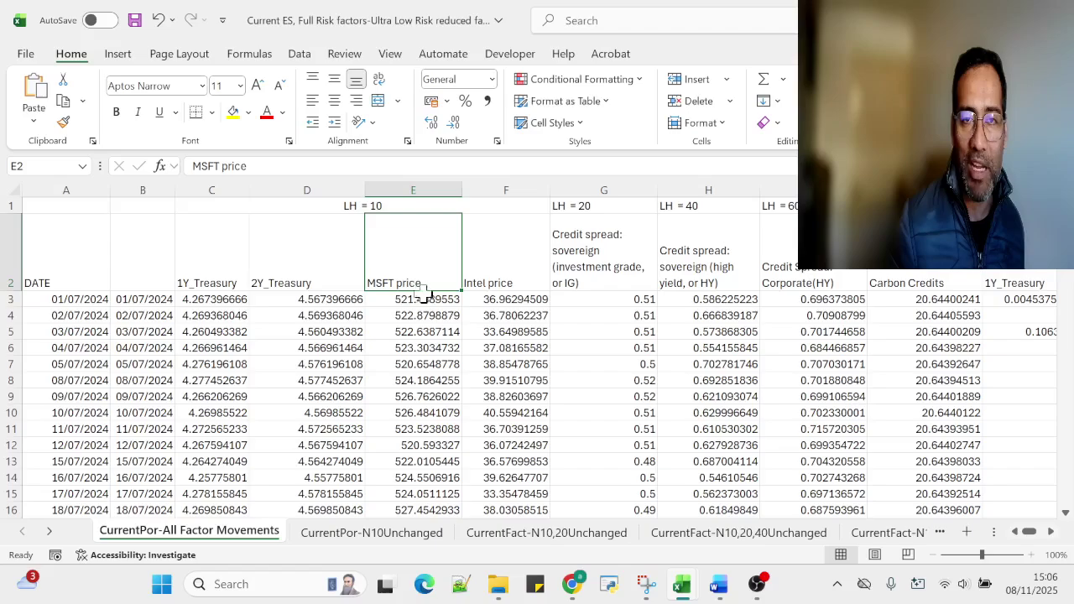
{"action": "left_click_drag", "start_coordinate": [411, 304], "coordinate": [432, 377]}
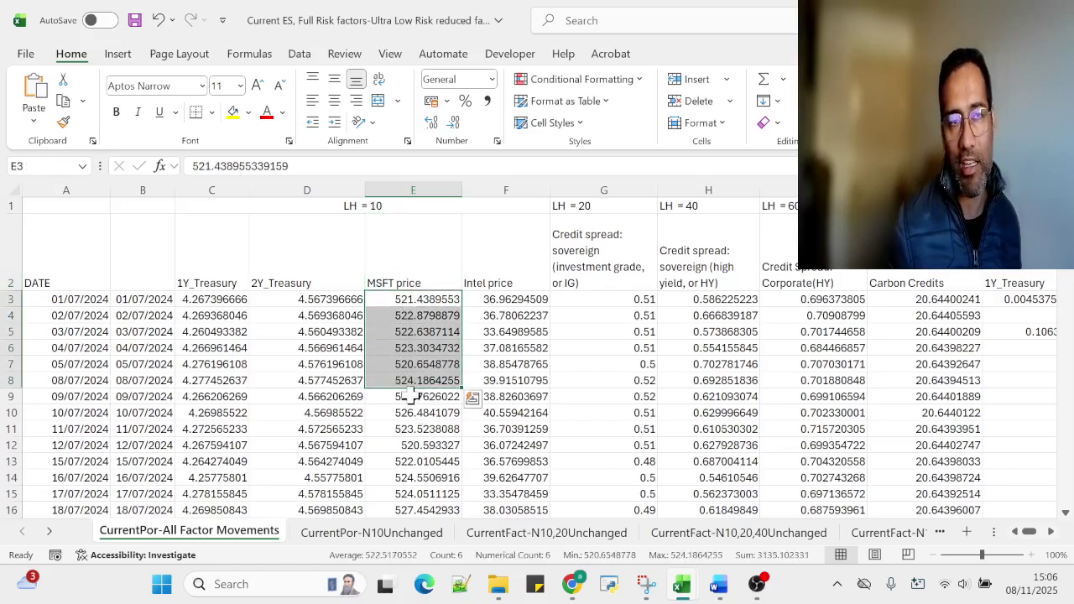
{"action": "key", "text": "alt+Tab"}
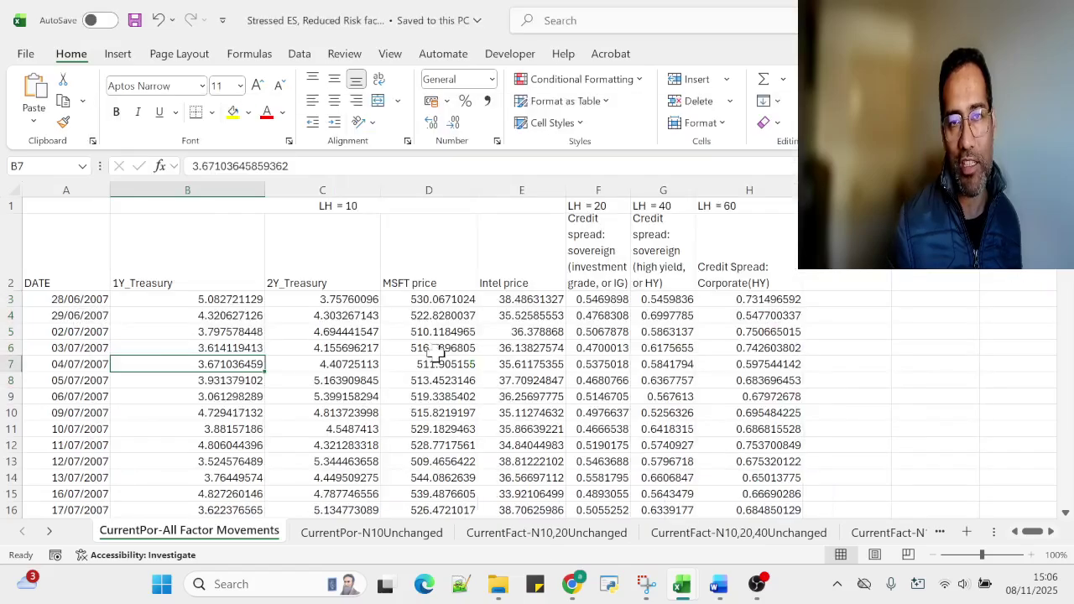
{"action": "left_click_drag", "start_coordinate": [438, 304], "coordinate": [417, 494]}
{"action": "left_click", "coordinate": [521, 302]}
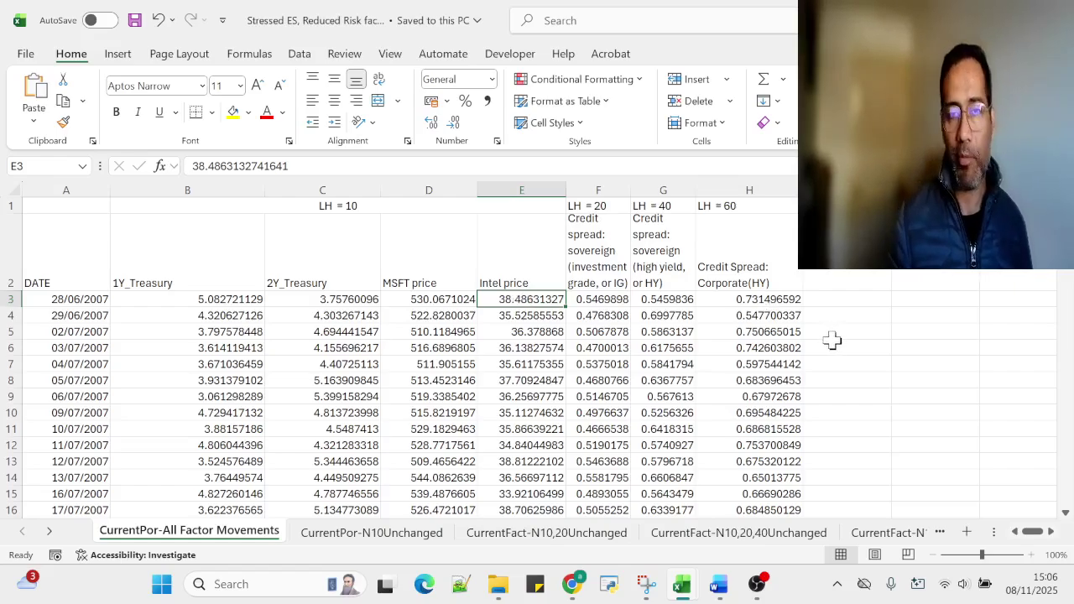
Review the Stressed ES workbook's unchanged-factor sheets through to Portfolio, and view the liquidity horizon table and ES formula there.
{"action": "left_click", "coordinate": [348, 530]}
{"action": "left_click", "coordinate": [578, 535]}
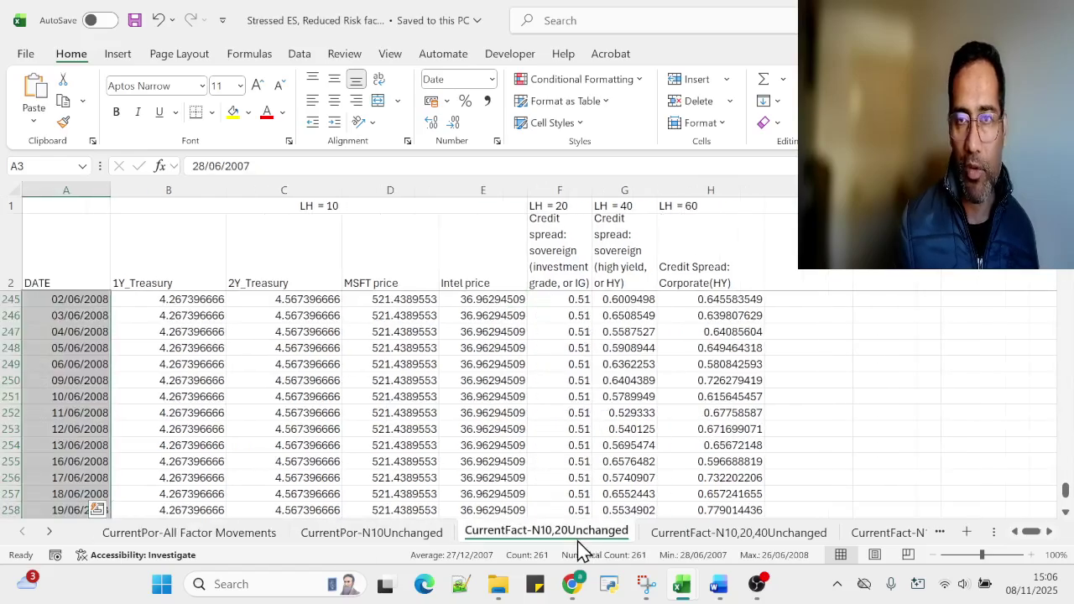
{"action": "left_click", "coordinate": [740, 534]}
{"action": "left_click", "coordinate": [892, 534]}
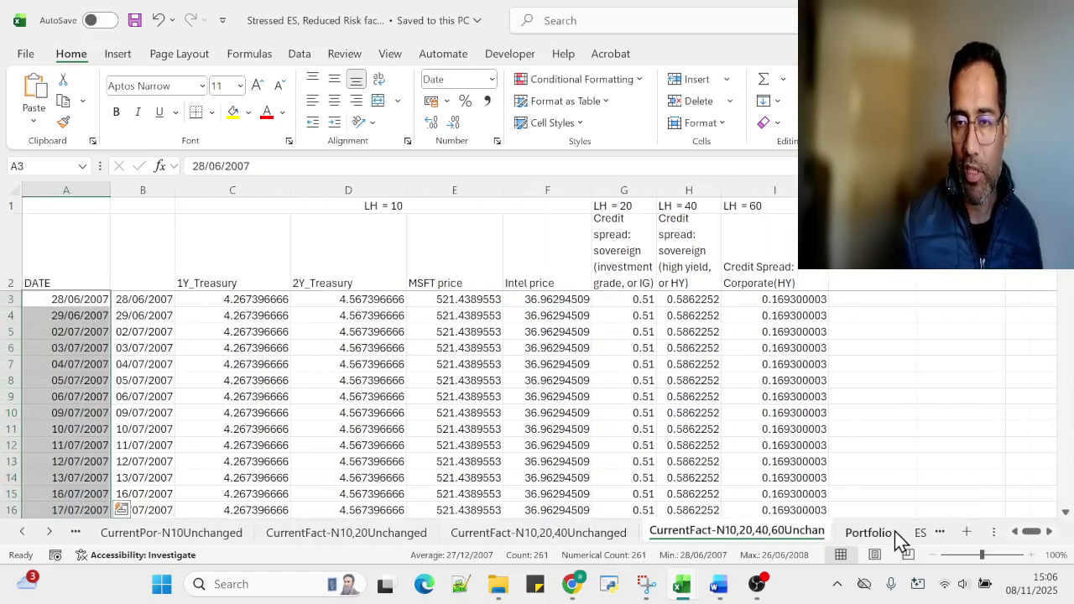
{"action": "left_click", "coordinate": [895, 532]}
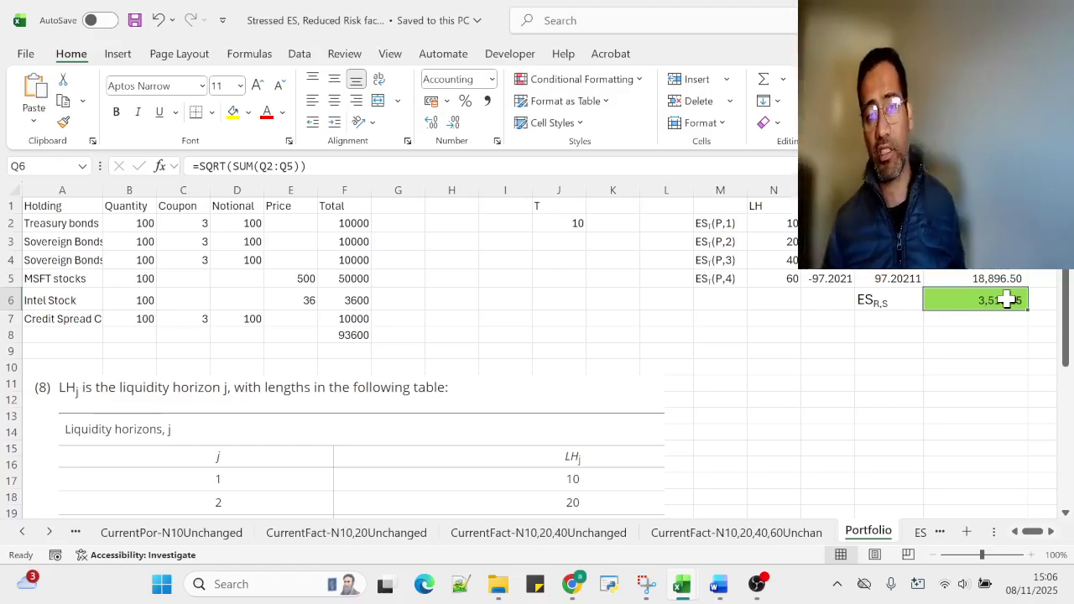
{"action": "scroll", "coordinate": [556, 400], "scroll_direction": "down", "scroll_amount": 5}
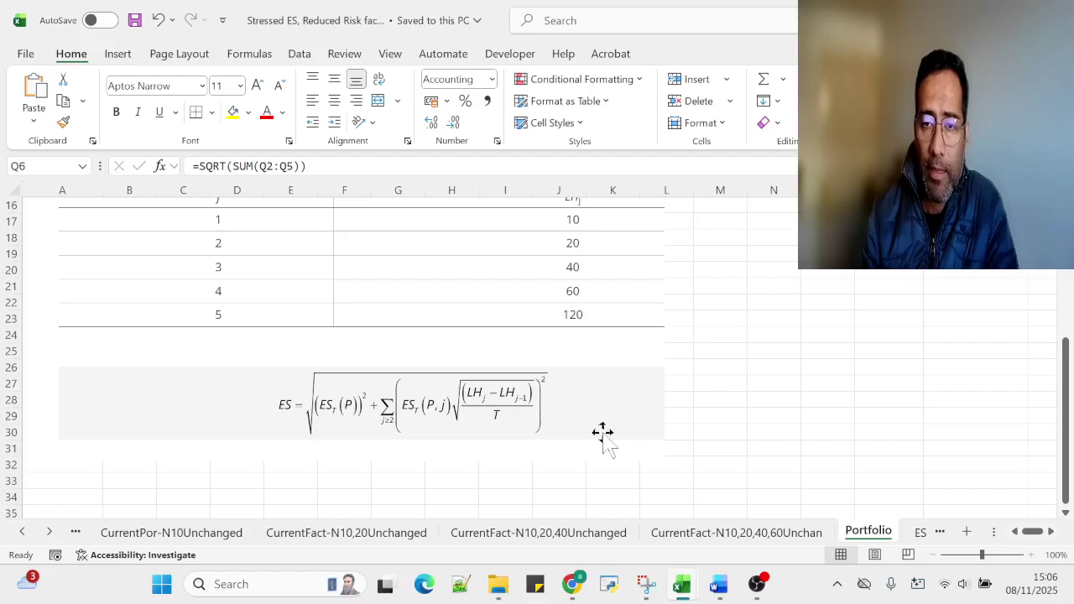
Switch to the Design document in Word and view the modellable risk factors section with the eligibility test excerpt.
{"action": "mouse_move", "coordinate": [719, 584]}
{"action": "left_click", "coordinate": [719, 532]}
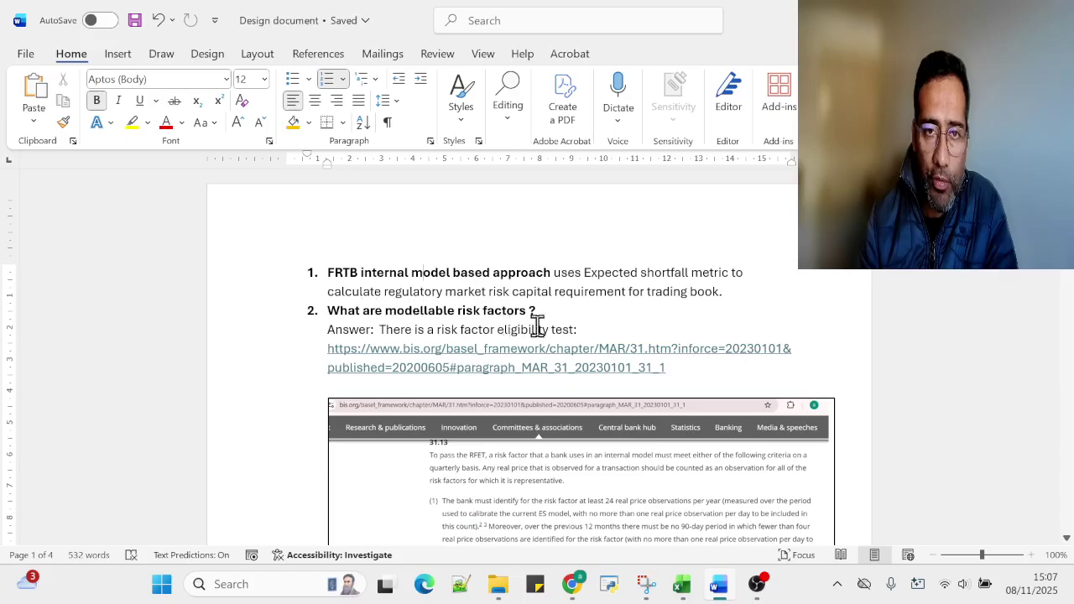
{"action": "scroll", "coordinate": [596, 327], "scroll_direction": "down", "scroll_amount": 2}
{"action": "scroll", "coordinate": [596, 329], "scroll_direction": "up", "scroll_amount": 2}
{"action": "scroll", "coordinate": [630, 386], "scroll_direction": "down", "scroll_amount": 1}
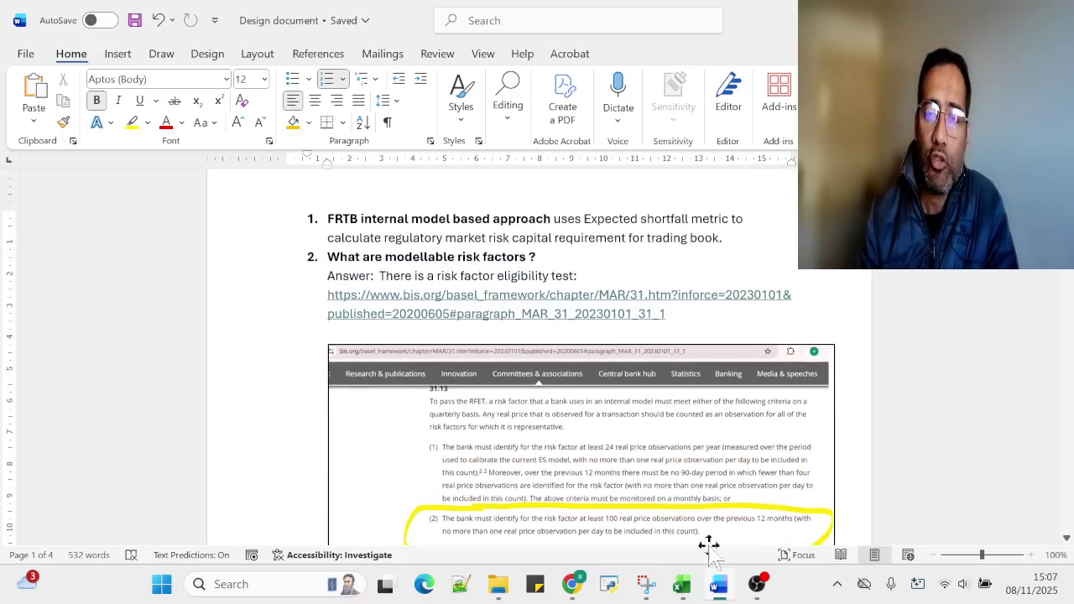
Switch to the Ultra Low Risk workbook in Excel and select the risk factor headings C2:J2, from 1Y_Treasury to Carbon Credits.
{"action": "mouse_move", "coordinate": [684, 583]}
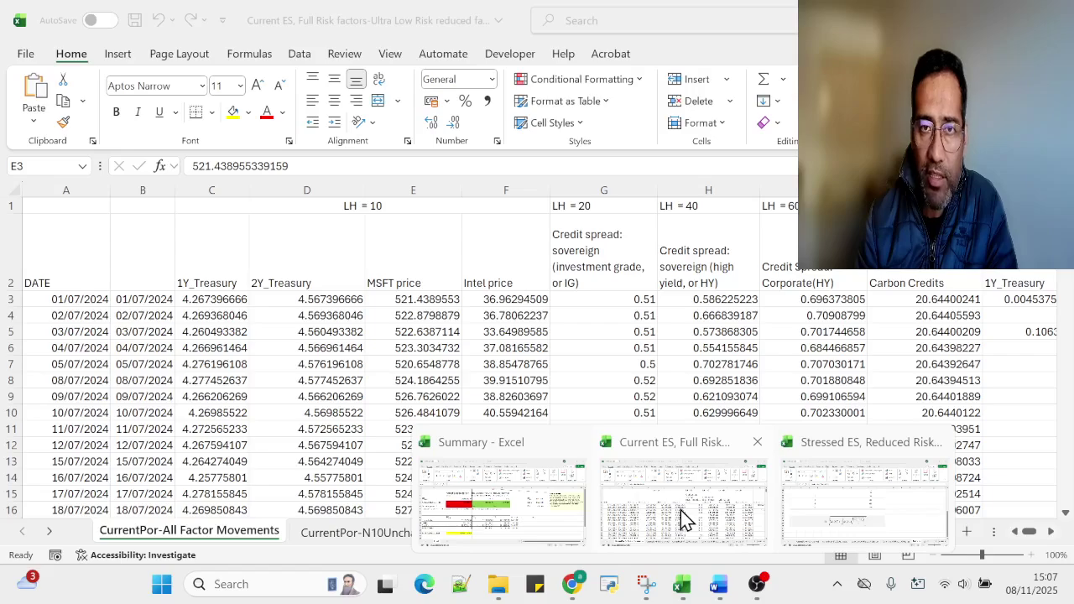
{"action": "left_click", "coordinate": [683, 518]}
{"action": "left_click_drag", "start_coordinate": [221, 278], "coordinate": [911, 272]}
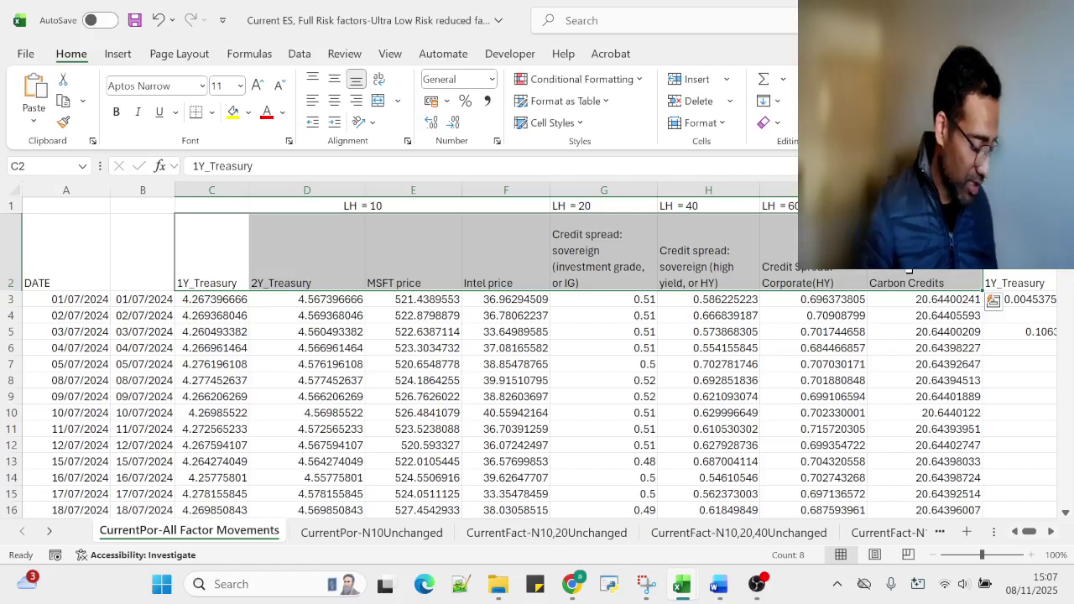
Return to the Design document in Word and highlight the end of the BIS link above the eligibility test excerpt.
{"action": "key", "text": "alt+Tab"}
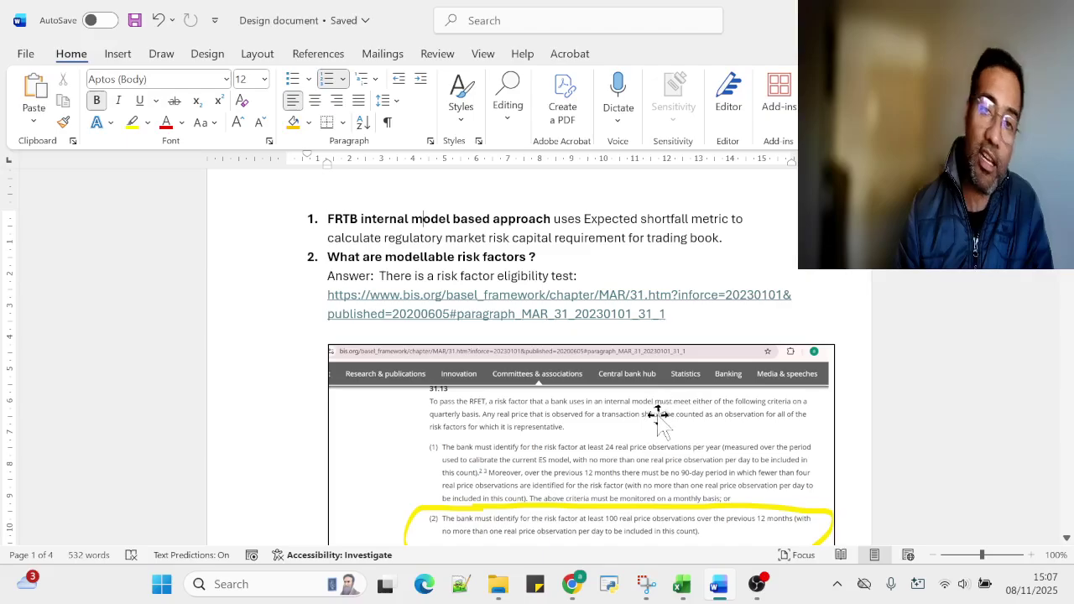
{"action": "scroll", "coordinate": [659, 414], "scroll_direction": "down", "scroll_amount": 1}
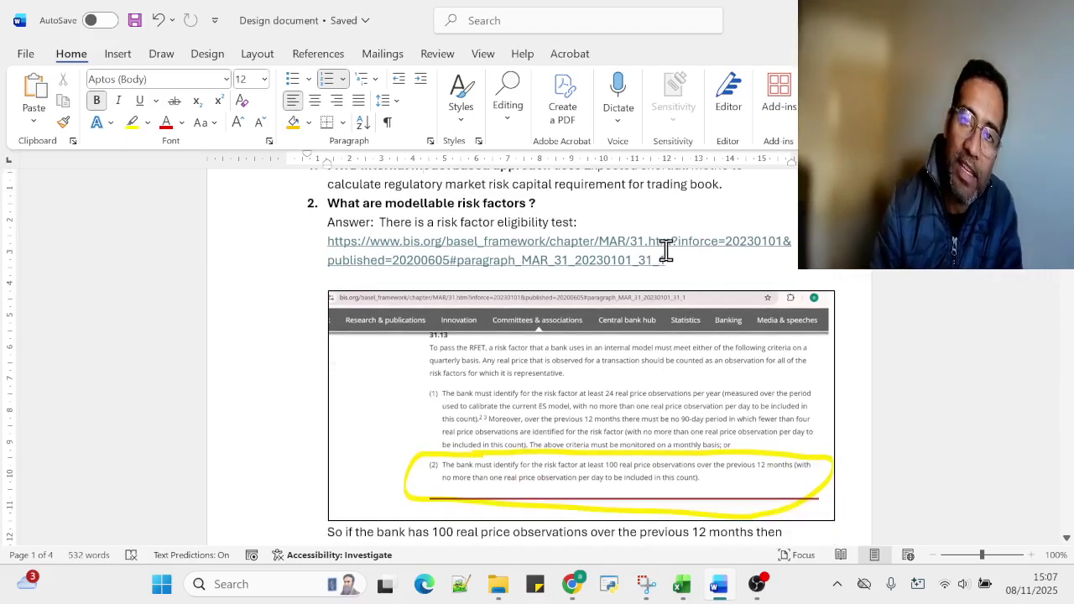
{"action": "left_click_drag", "start_coordinate": [682, 259], "coordinate": [547, 251]}
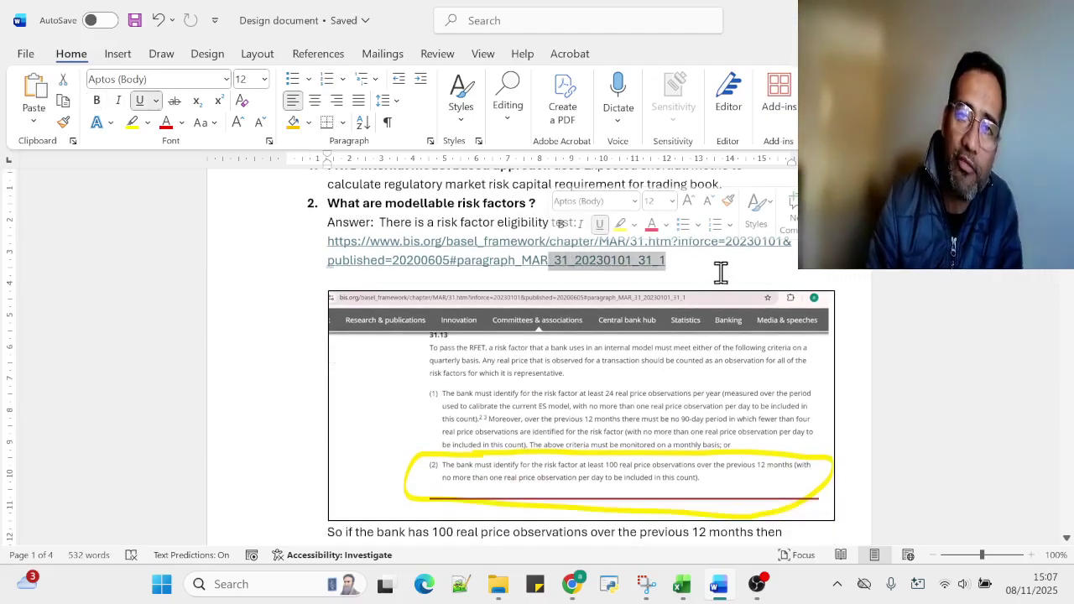
Read the 100-observation eligibility criterion in the Design document, and reselect risk factor headings C2:J2 in the Ultra Low Risk workbook in Excel.
{"action": "left_click", "coordinate": [721, 270]}
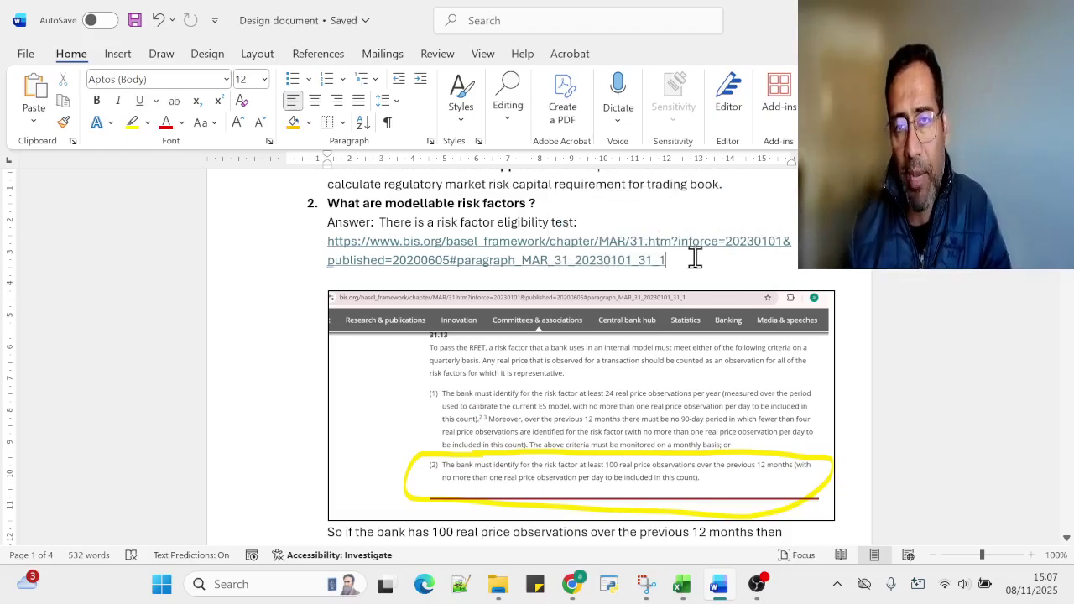
{"action": "scroll", "coordinate": [638, 467], "scroll_direction": "down", "scroll_amount": 1}
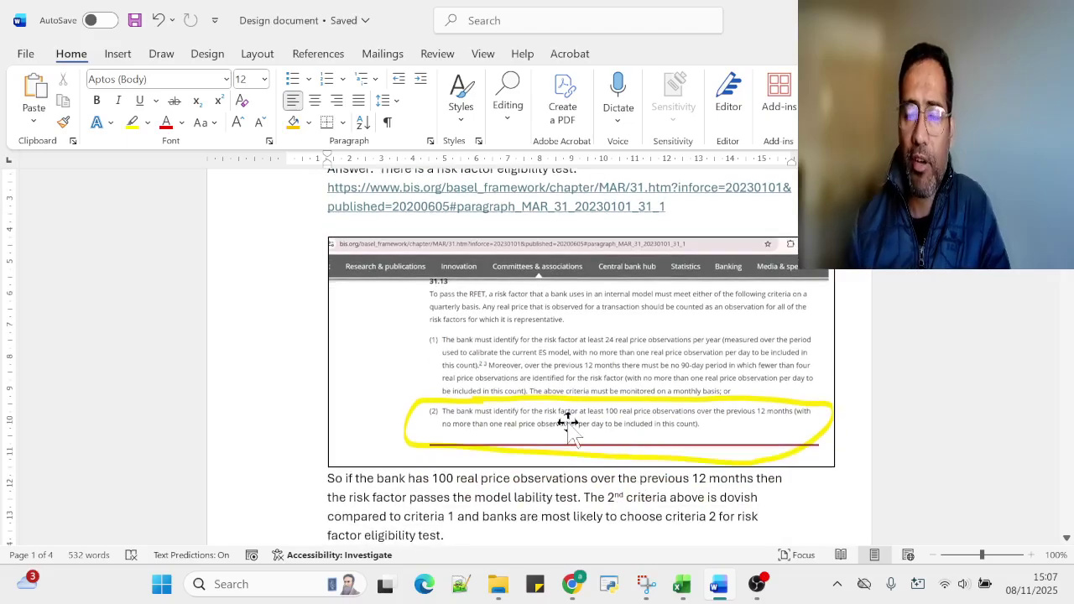
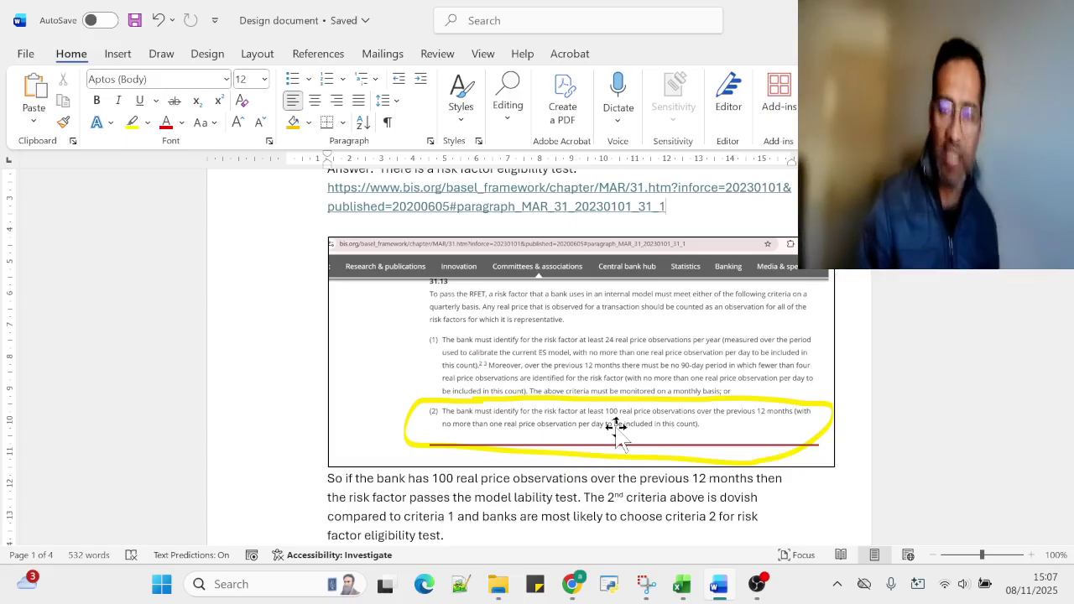
{"action": "key", "text": "alt+Tab"}
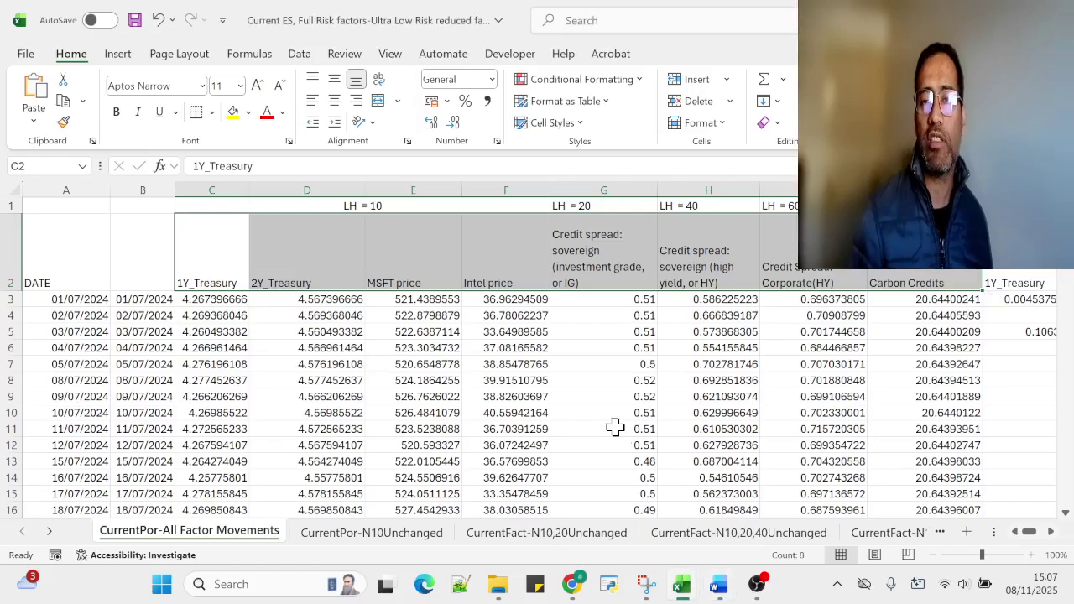
{"action": "left_click", "coordinate": [467, 397]}
{"action": "left_click_drag", "start_coordinate": [217, 234], "coordinate": [924, 268]}
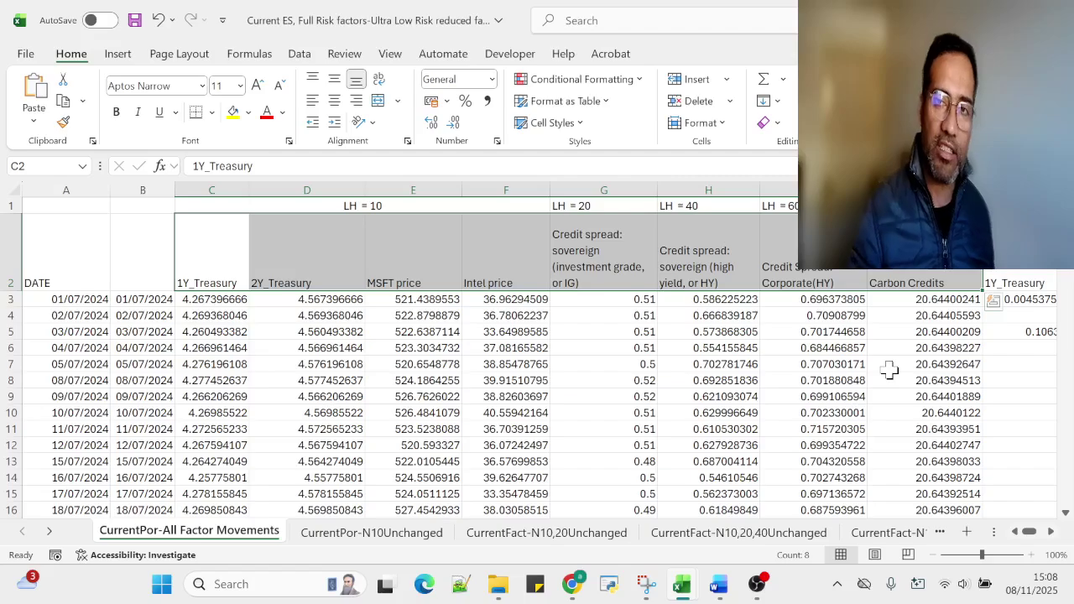
Return to the Design document in Word and highlight the ES calculation frequency text from "ES calculations" through "horizon of 10 days".
{"action": "key", "text": "alt+Tab"}
{"action": "scroll", "coordinate": [547, 511], "scroll_direction": "down", "scroll_amount": 5}
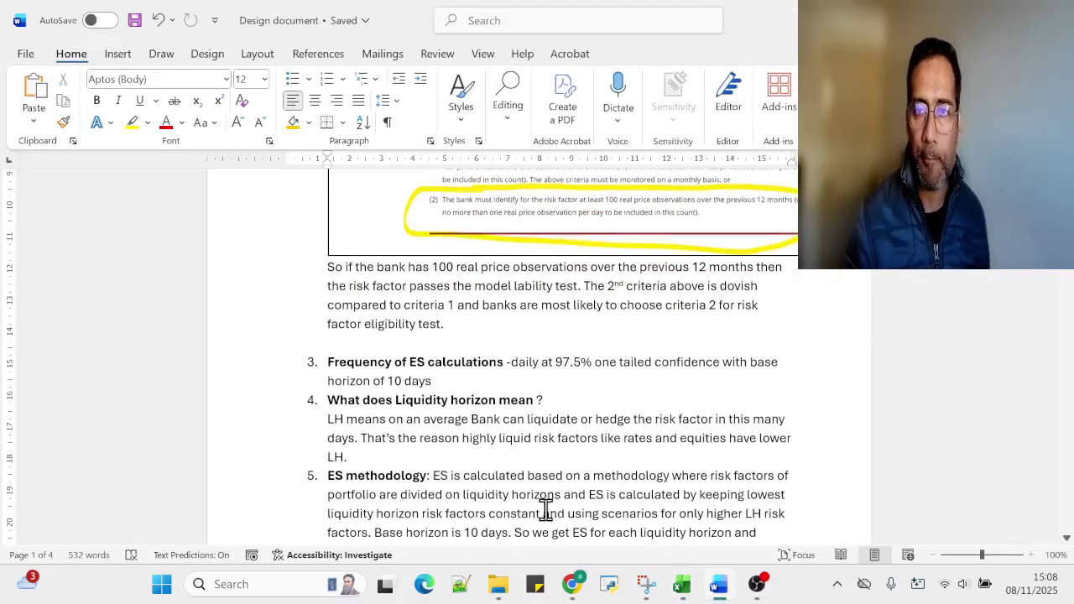
{"action": "scroll", "coordinate": [547, 510], "scroll_direction": "down", "scroll_amount": 2}
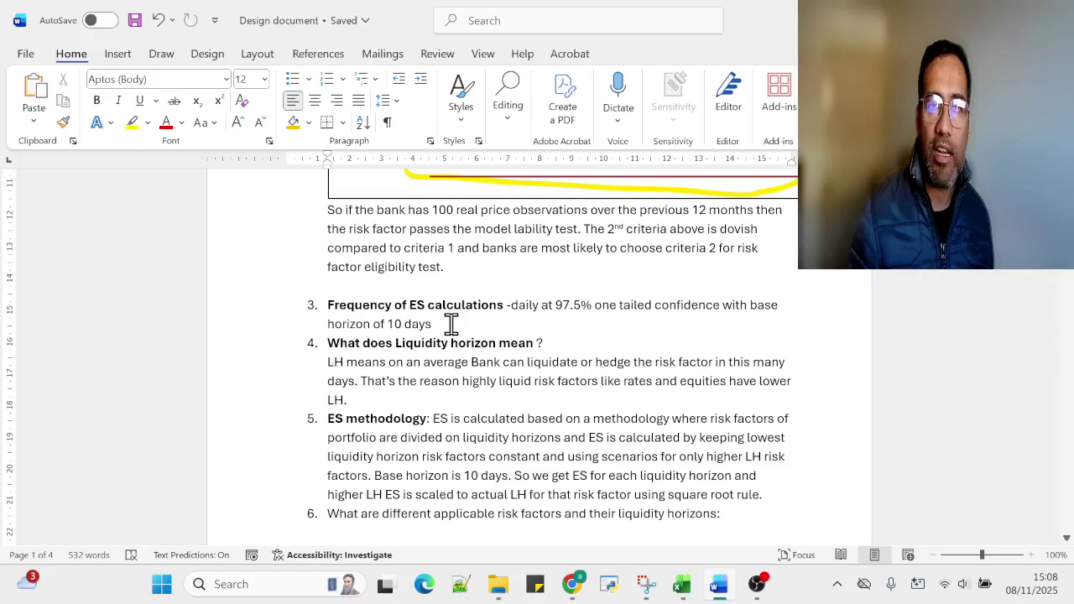
{"action": "left_click_drag", "start_coordinate": [449, 324], "coordinate": [417, 309]}
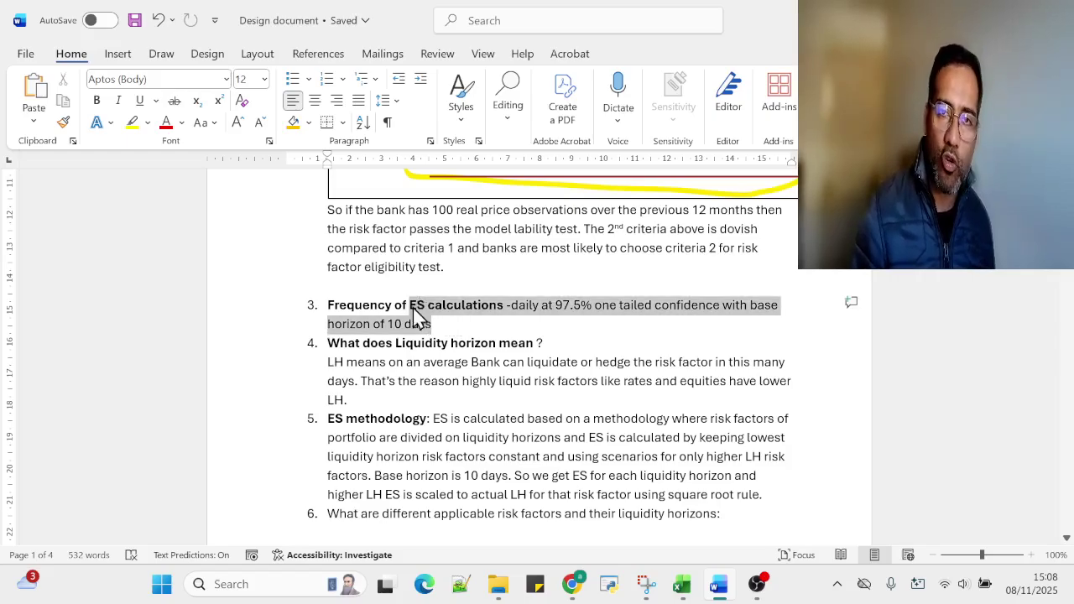
{"action": "left_click", "coordinate": [507, 333]}
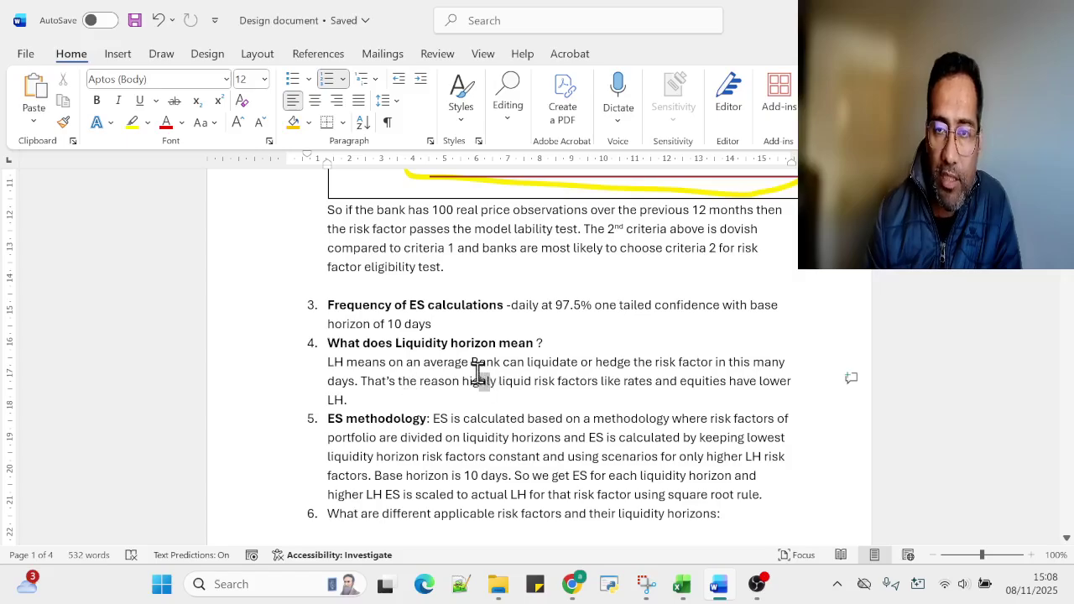
Highlight the liquidity horizon explanation from "Bank can liquidate" to "highly", and view the ES methodology section below it.
{"action": "left_click_drag", "start_coordinate": [469, 362], "coordinate": [497, 382]}
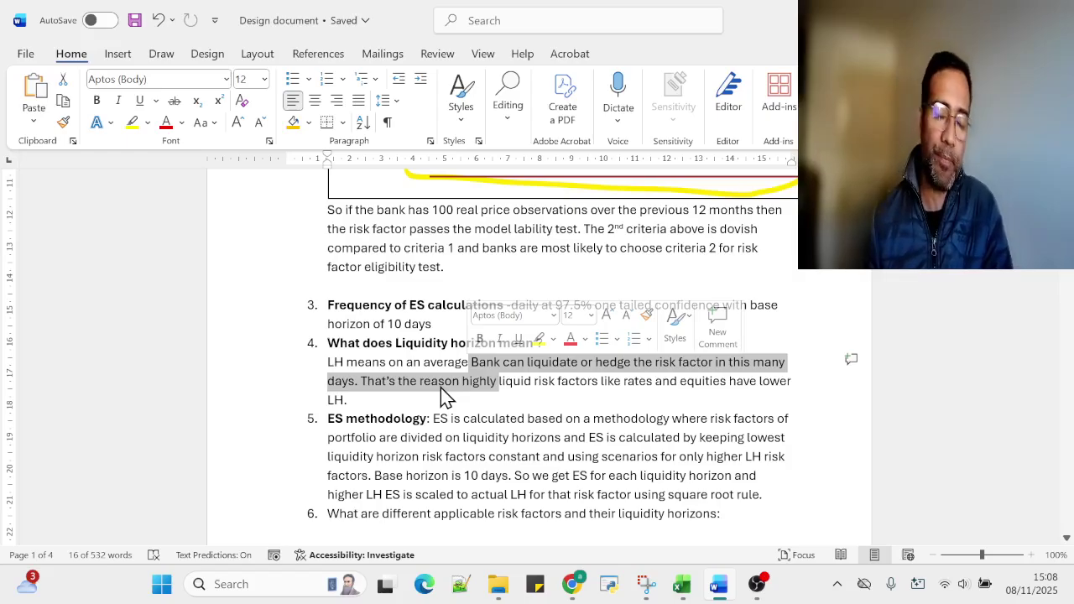
{"action": "left_click", "coordinate": [476, 389]}
{"action": "scroll", "coordinate": [506, 440], "scroll_direction": "down", "scroll_amount": 1}
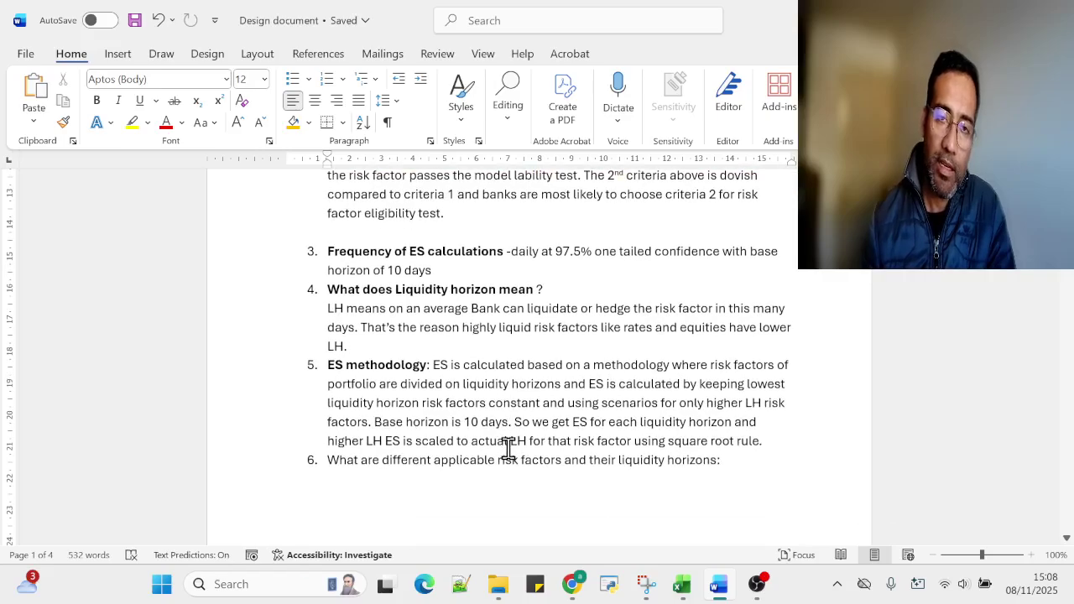
{"action": "scroll", "coordinate": [365, 398], "scroll_direction": "down", "scroll_amount": 3}
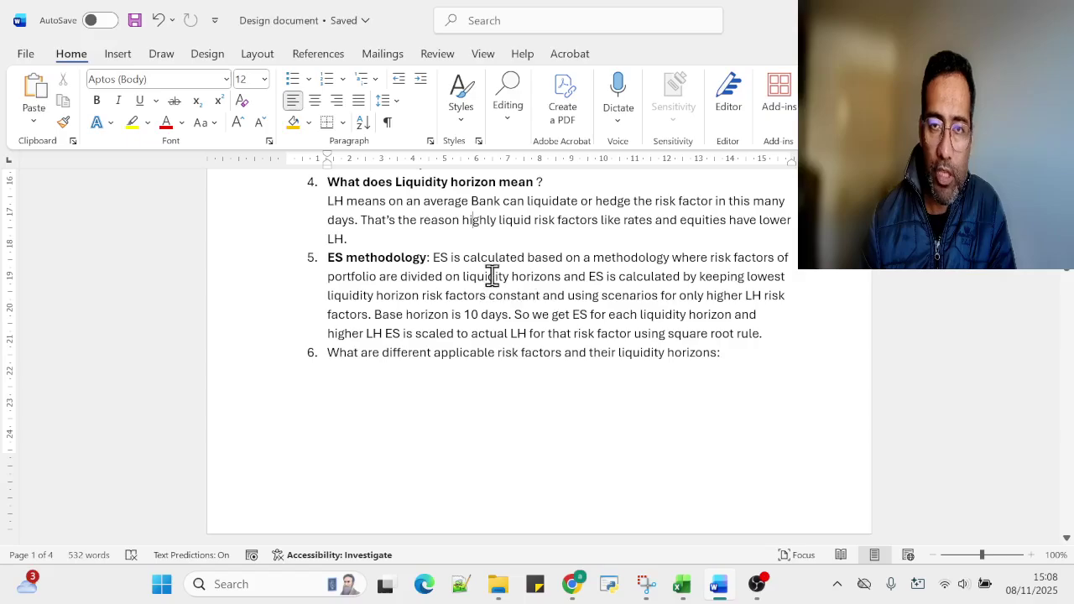
{"action": "left_click", "coordinate": [502, 269]}
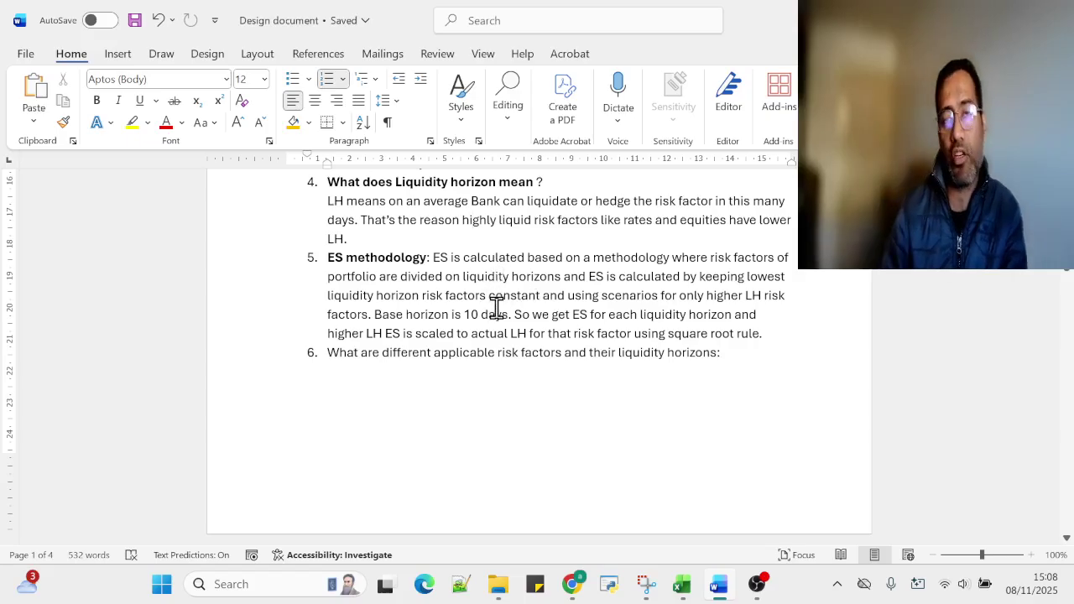
Select the LH = 10 heading in the Current ES workbook in Excel, and highlight the square root scaling text under ES methodology in Word.
{"action": "mouse_move", "coordinate": [684, 592]}
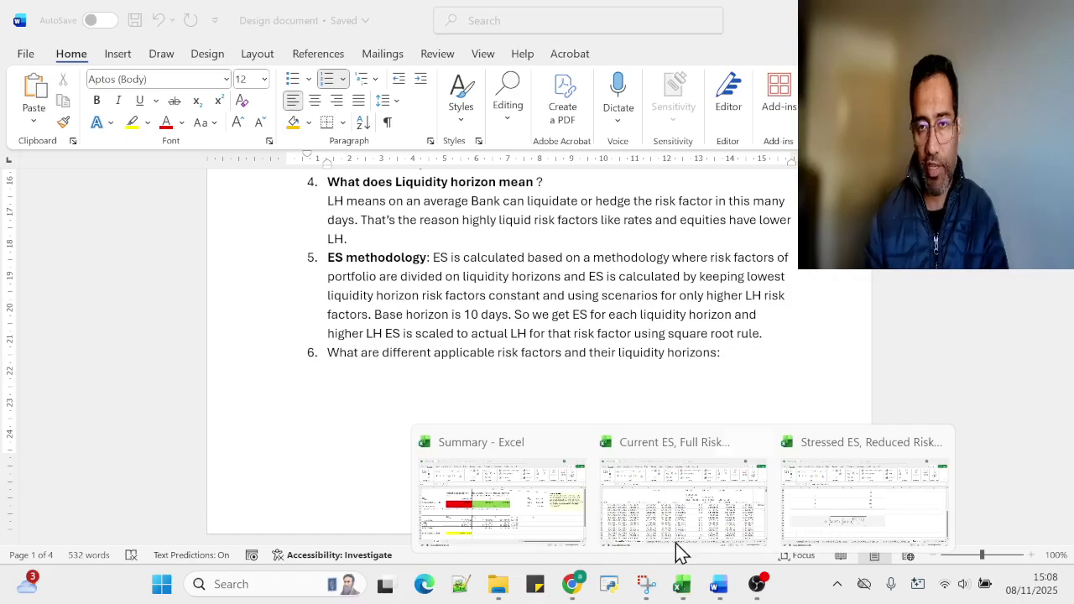
{"action": "left_click", "coordinate": [675, 550]}
{"action": "left_click", "coordinate": [410, 267]}
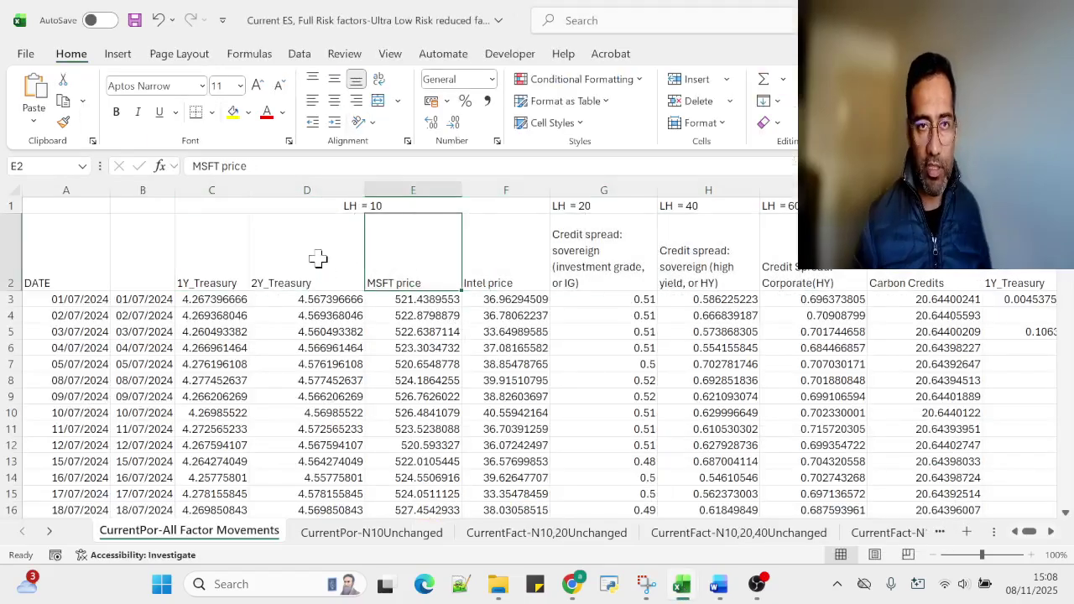
{"action": "left_click", "coordinate": [368, 205]}
{"action": "key", "text": "alt+Tab"}
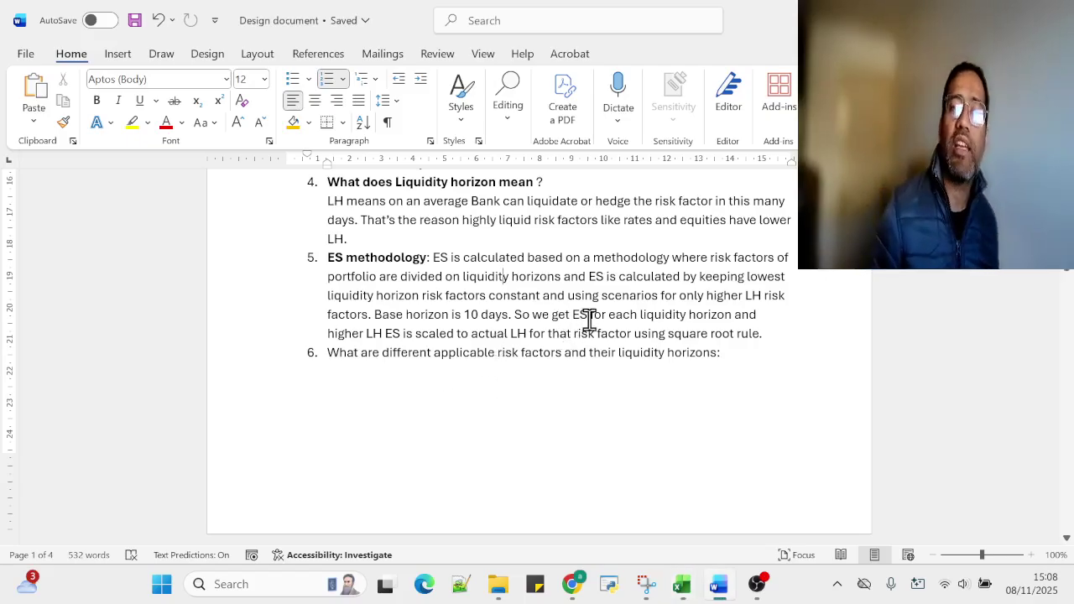
{"action": "left_click_drag", "start_coordinate": [628, 314], "coordinate": [707, 333]}
Switch to the Current ES workbook in Excel and inspect the ES formula in L3 on the ES,N10,20 unchanged sheet.
{"action": "key", "text": "alt+Tab"}
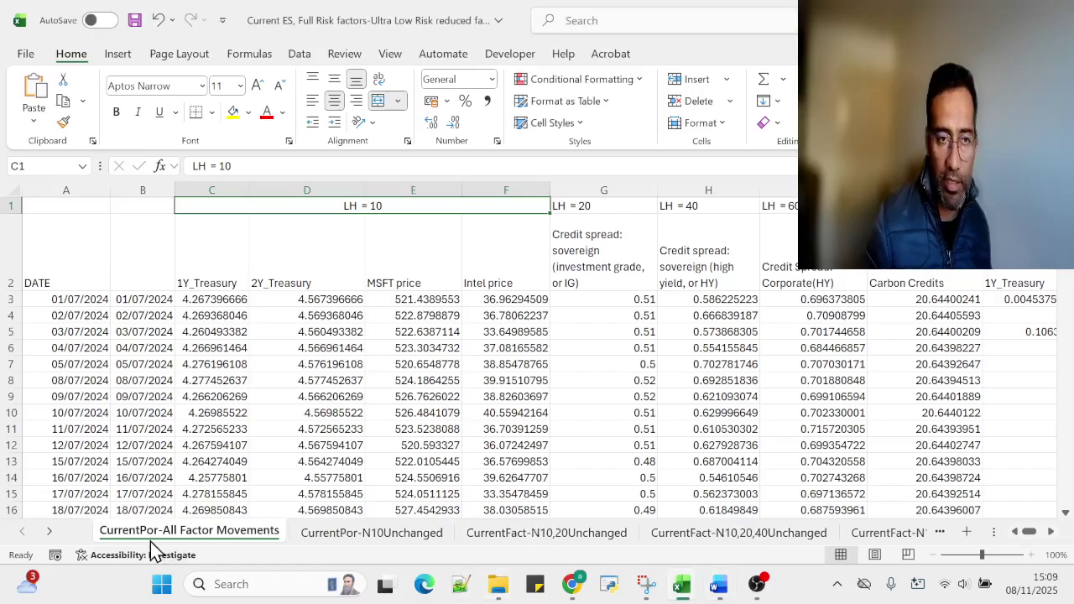
{"action": "scroll", "coordinate": [51, 537], "scroll_direction": "down", "scroll_amount": 2}
{"action": "scroll", "coordinate": [50, 537], "scroll_direction": "down", "scroll_amount": 3}
{"action": "left_click", "coordinate": [697, 535]}
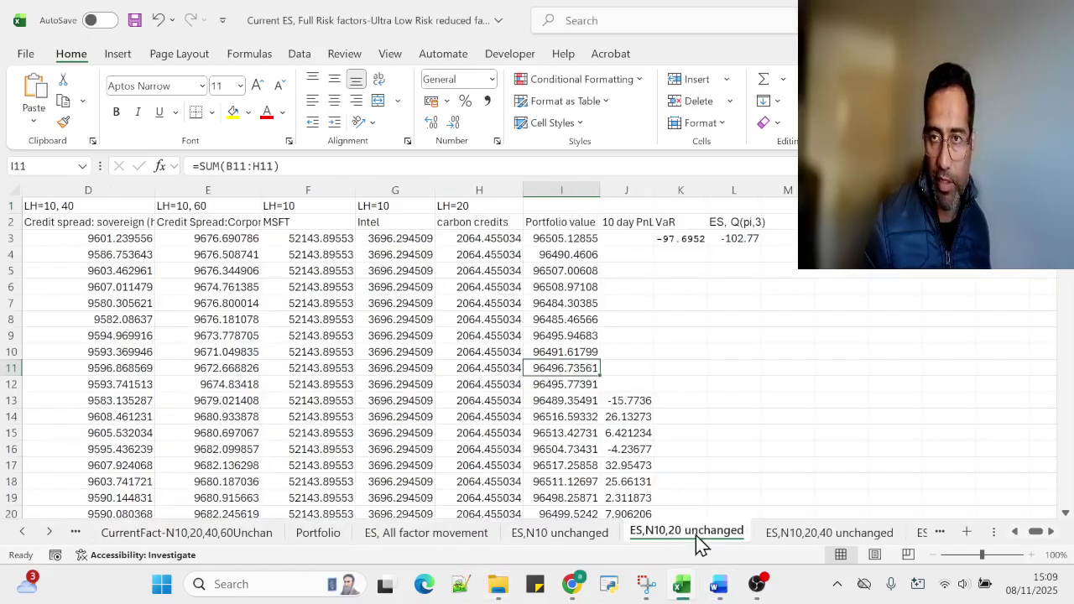
{"action": "left_click", "coordinate": [735, 238]}
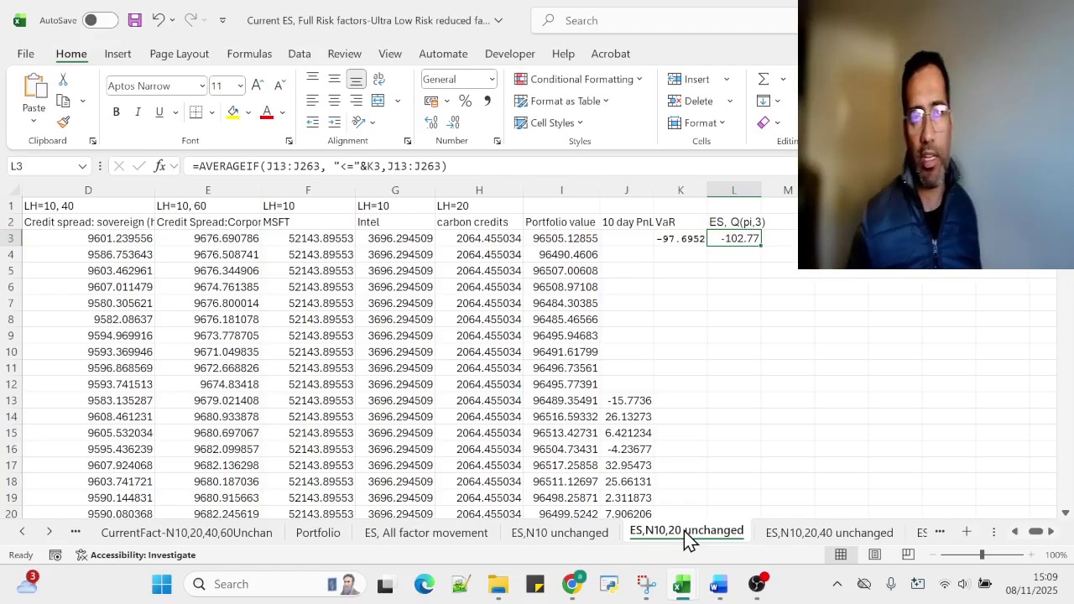
Return to the Design document in Word and view the applicable risk factors question and its liquidity horizon table.
{"action": "key", "text": "alt+Tab"}
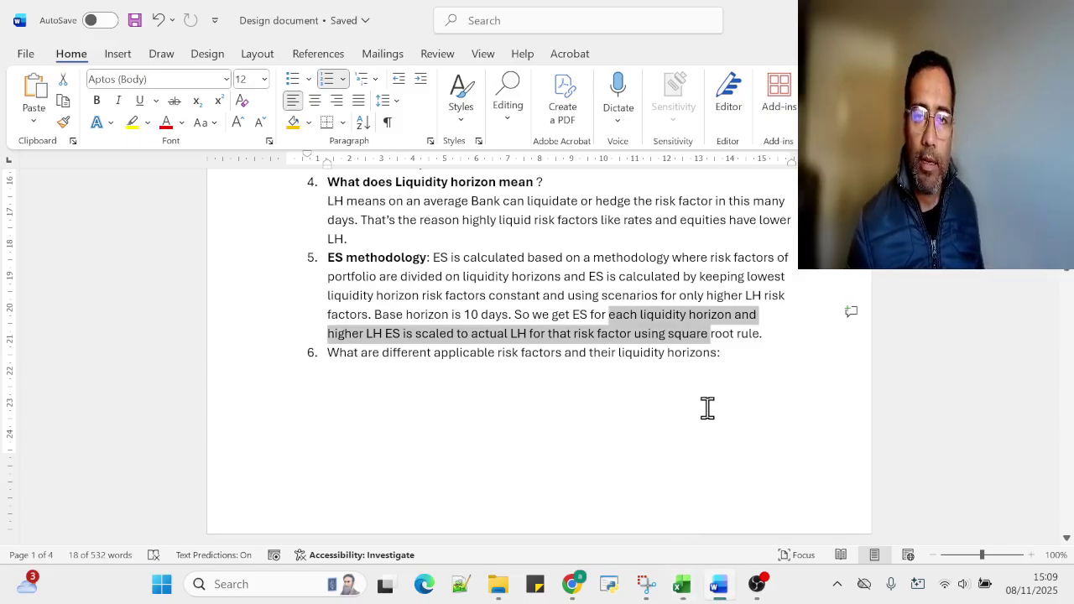
{"action": "scroll", "coordinate": [708, 408], "scroll_direction": "down", "scroll_amount": 8}
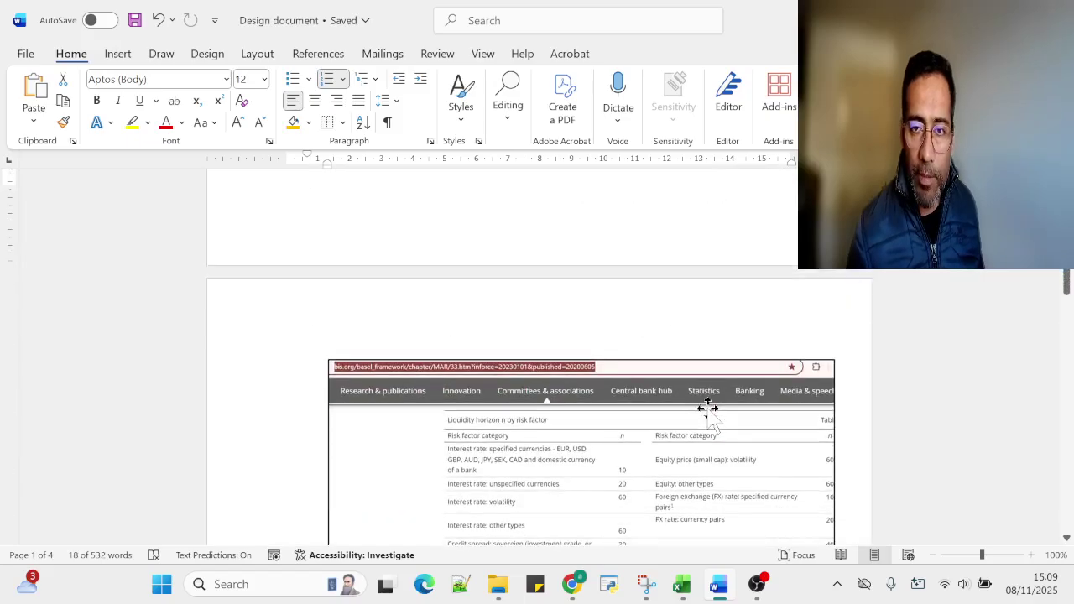
{"action": "scroll", "coordinate": [708, 408], "scroll_direction": "up", "scroll_amount": 5}
{"action": "scroll", "coordinate": [707, 408], "scroll_direction": "up", "scroll_amount": 3}
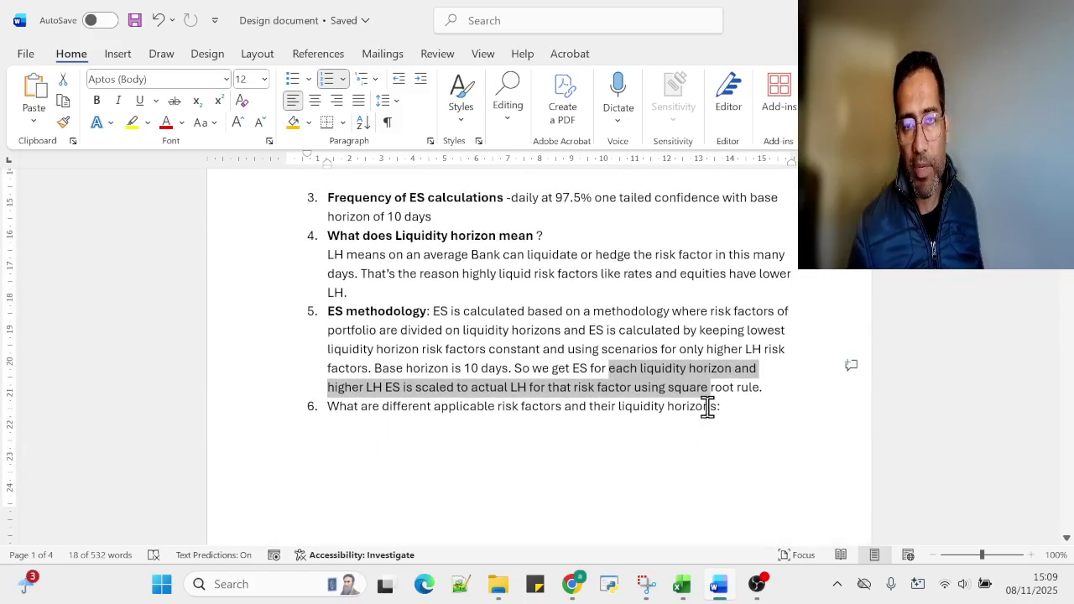
{"action": "scroll", "coordinate": [690, 458], "scroll_direction": "down", "scroll_amount": 10}
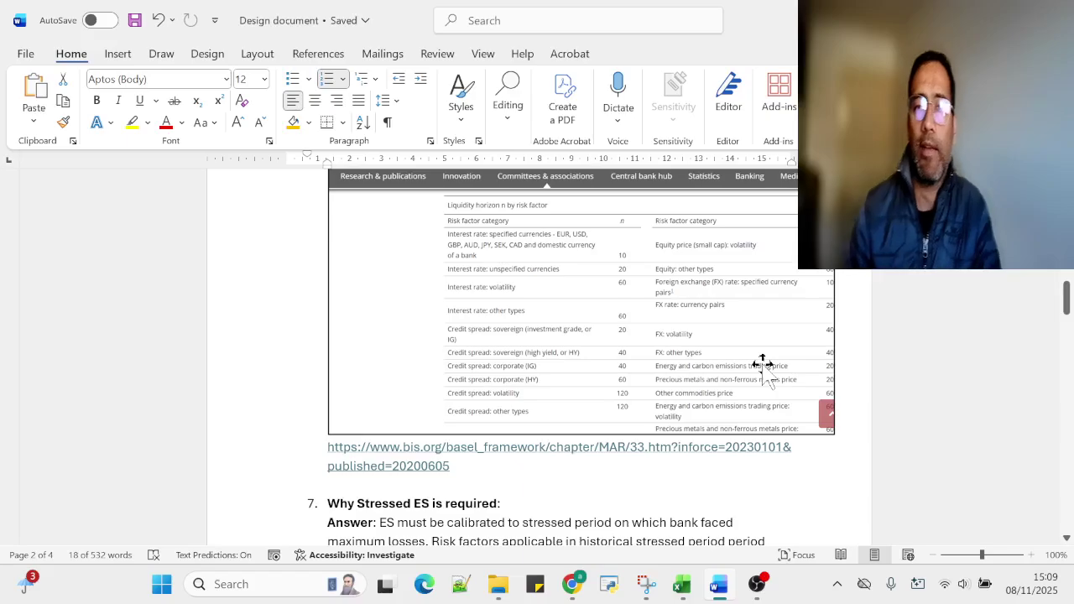
Read why Stressed ES is required, including the 75% ratio rule, and view the table of ES versions below it.
{"action": "scroll", "coordinate": [768, 379], "scroll_direction": "down", "scroll_amount": 1}
{"action": "scroll", "coordinate": [769, 380], "scroll_direction": "down", "scroll_amount": 3}
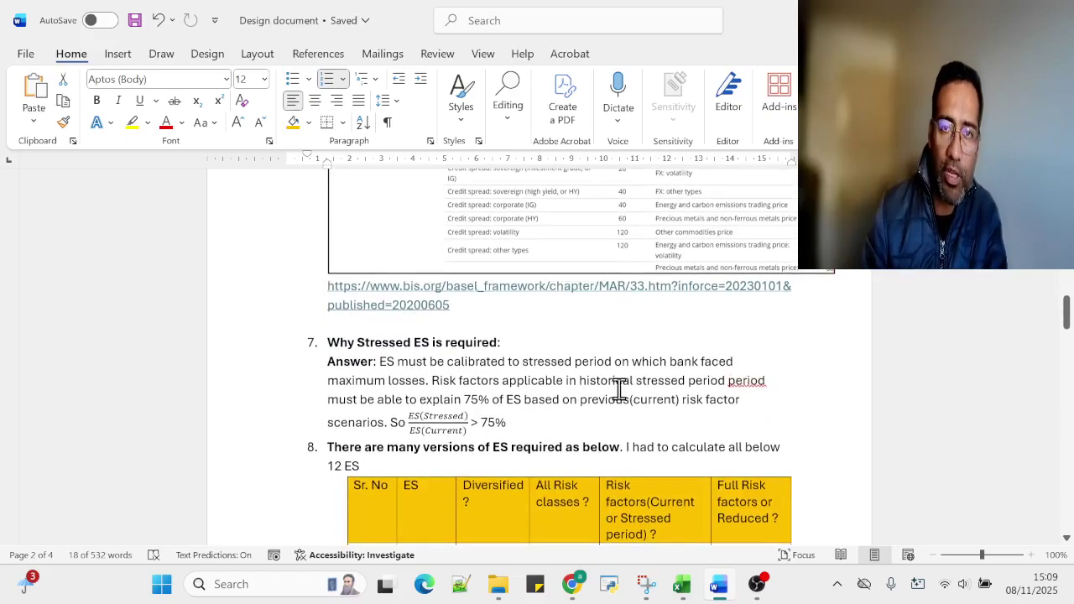
{"action": "scroll", "coordinate": [599, 395], "scroll_direction": "down", "scroll_amount": 2}
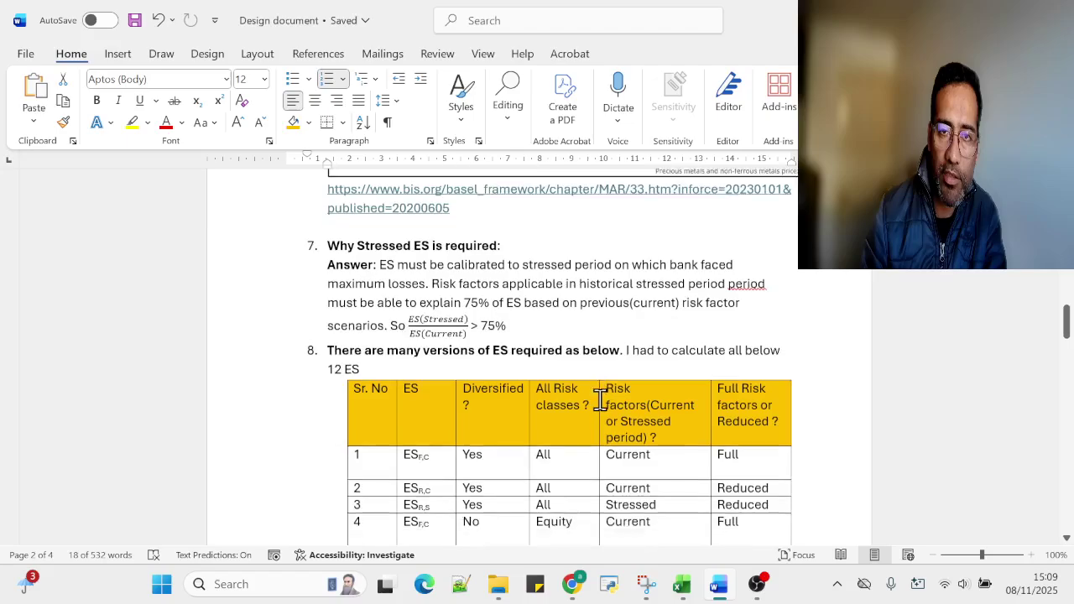
{"action": "left_click", "coordinate": [578, 329]}
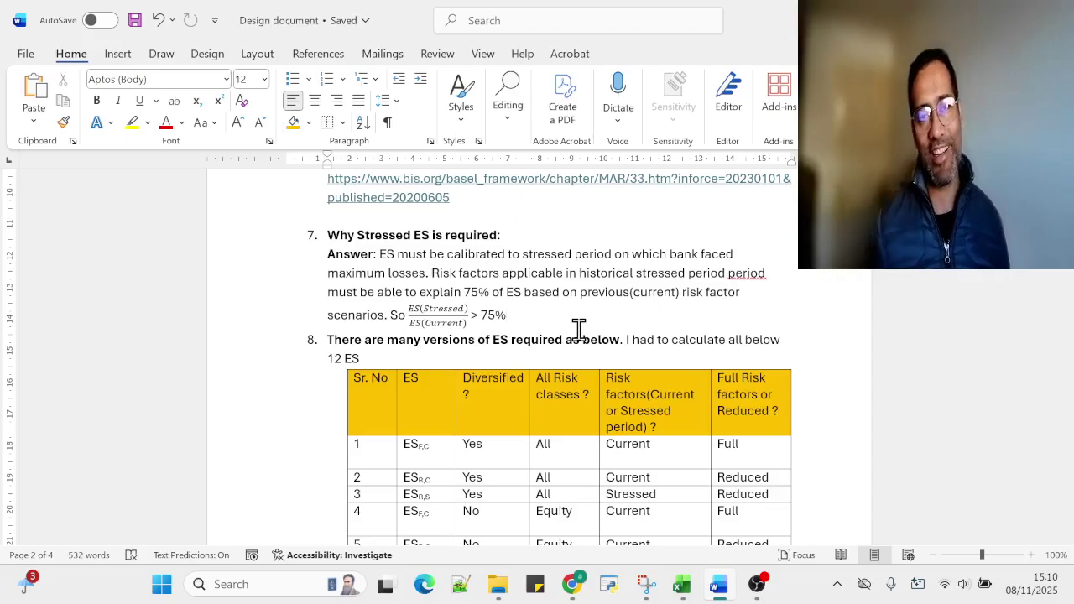
Switch to the Summary workbook in Excel and inspect the high-risk case's heading, full current ES value and Reduced ES/Current ES formula.
{"action": "left_click", "coordinate": [681, 584]}
{"action": "left_click", "coordinate": [503, 499]}
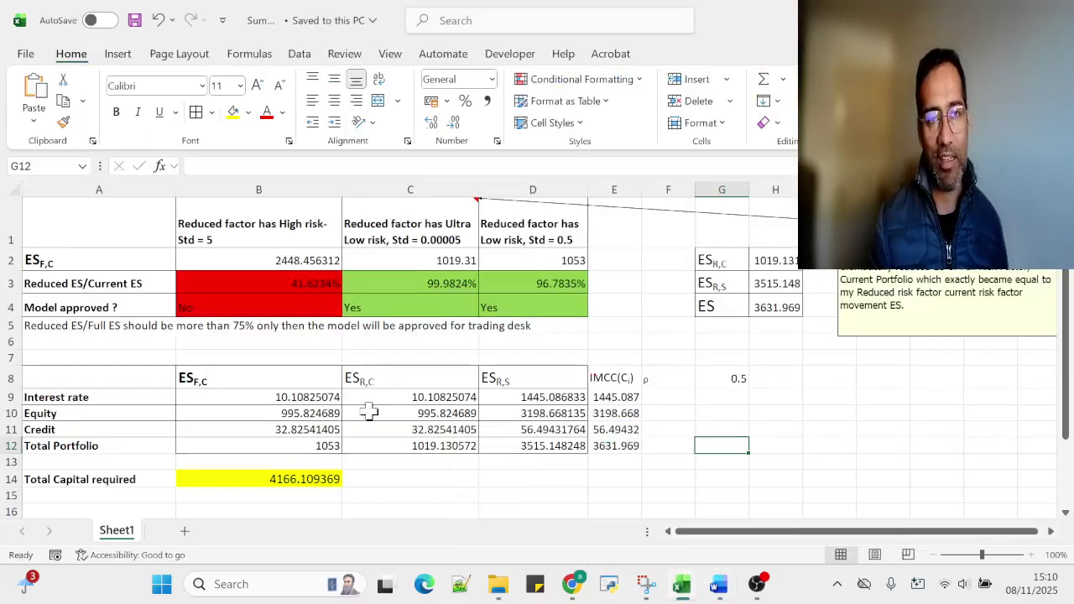
{"action": "left_click", "coordinate": [277, 235]}
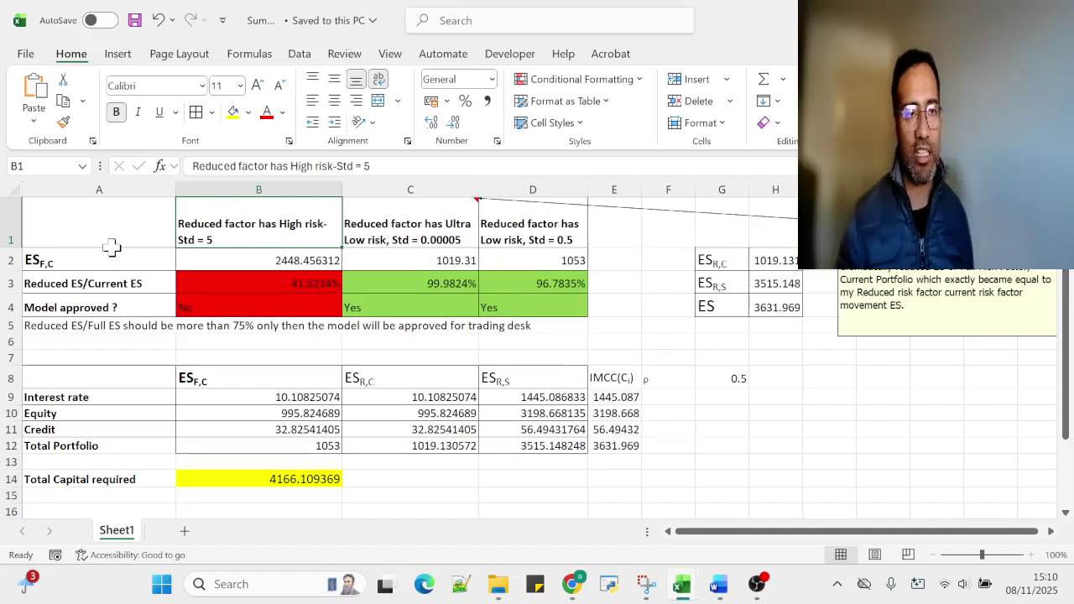
{"action": "left_click_drag", "start_coordinate": [121, 254], "coordinate": [493, 299]}
{"action": "left_click", "coordinate": [288, 261]}
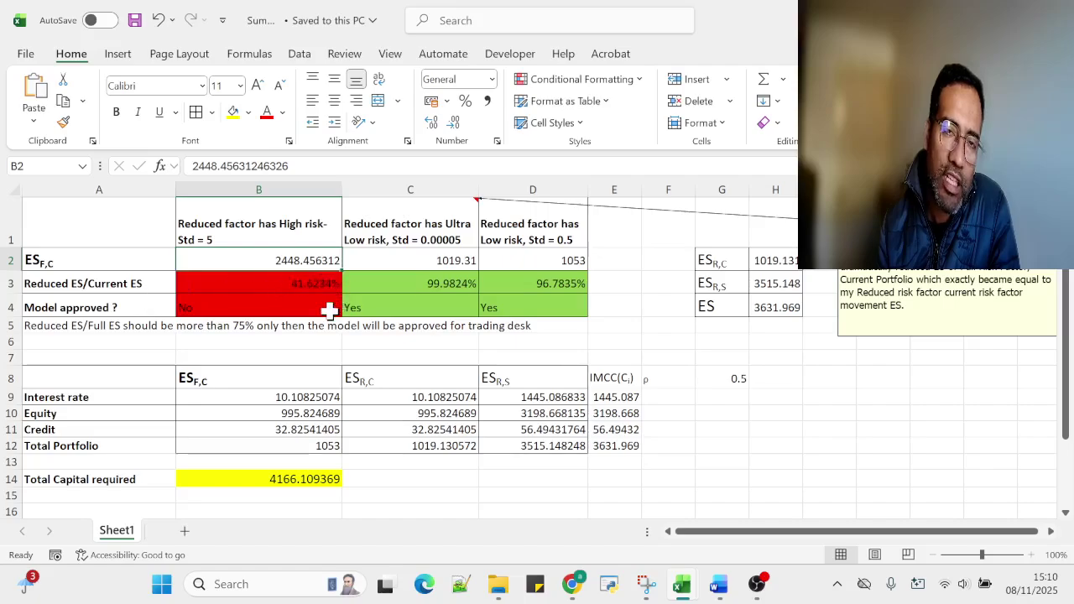
{"action": "left_click", "coordinate": [319, 284]}
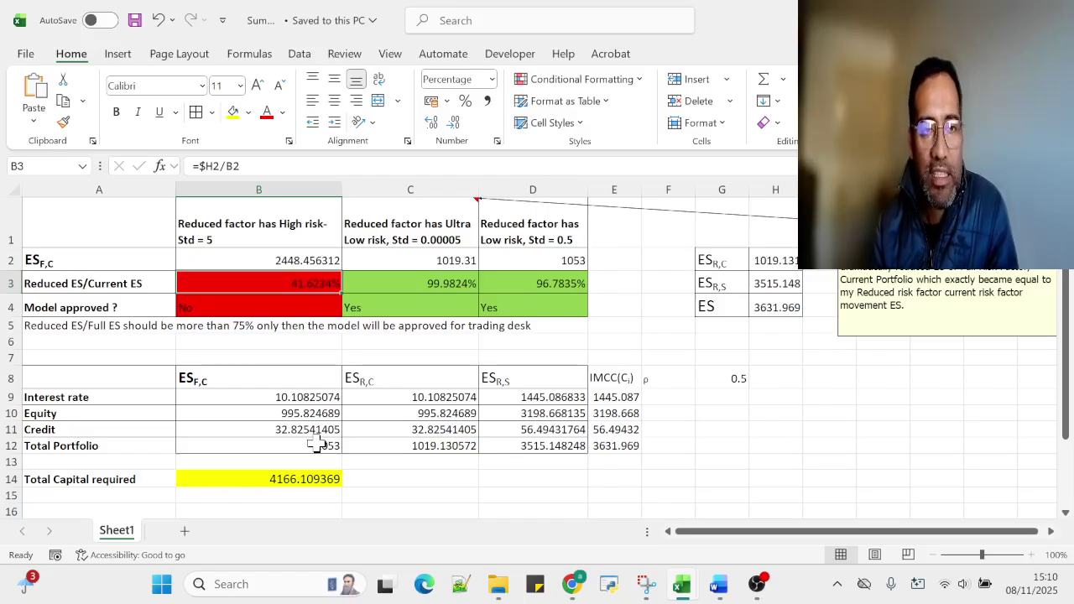
Compare the Reduced ES/Current ES ratios across the three risk cases, and check model approval for the ultra-low and low risk cases.
{"action": "left_click", "coordinate": [138, 283]}
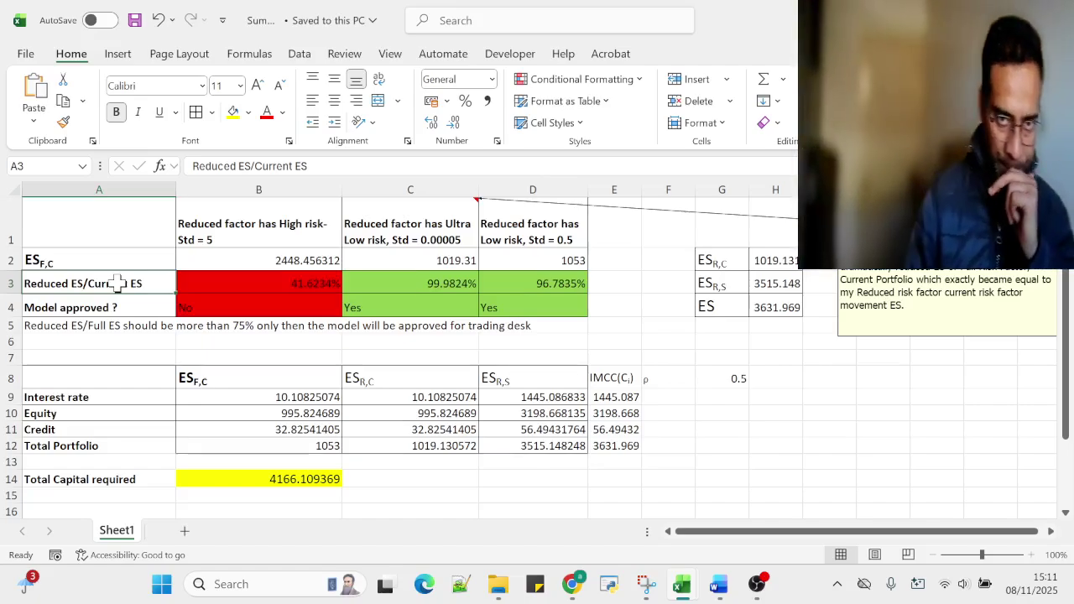
{"action": "left_click", "coordinate": [323, 284]}
{"action": "left_click", "coordinate": [432, 290]}
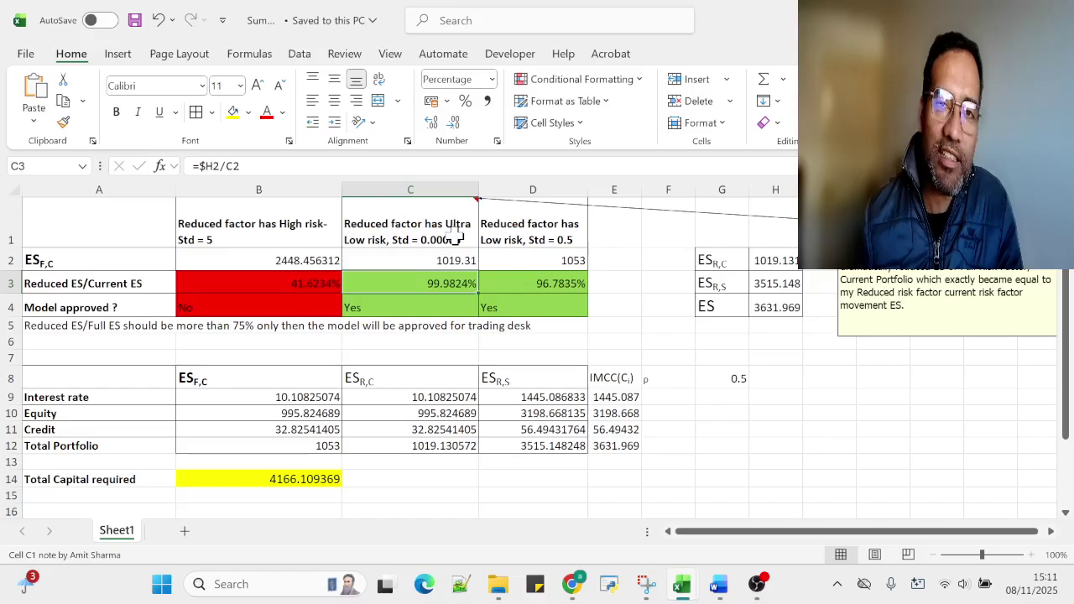
{"action": "left_click", "coordinate": [560, 286]}
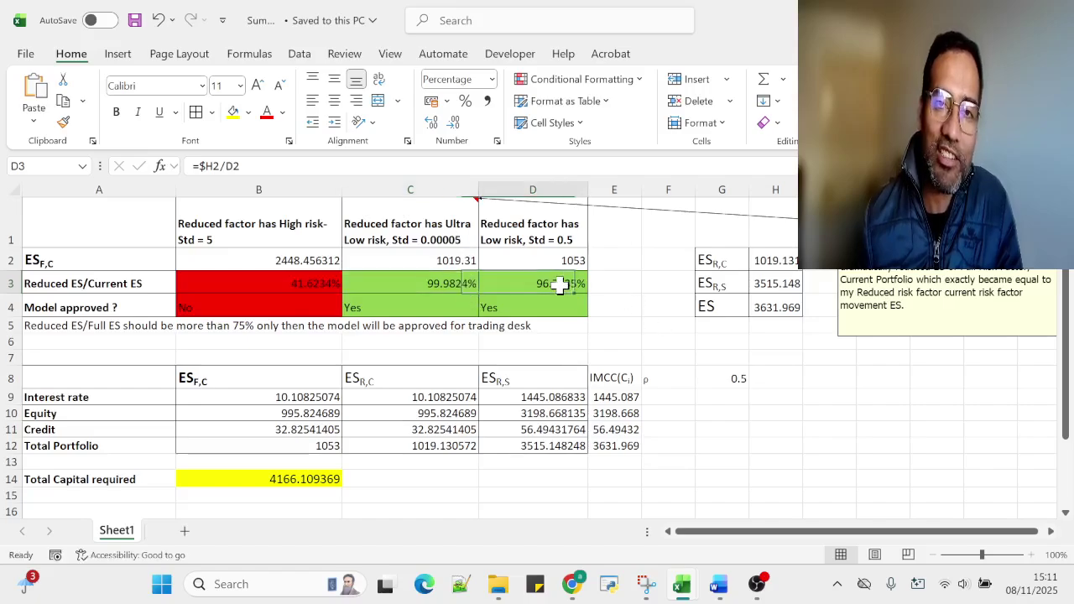
{"action": "left_click", "coordinate": [412, 307]}
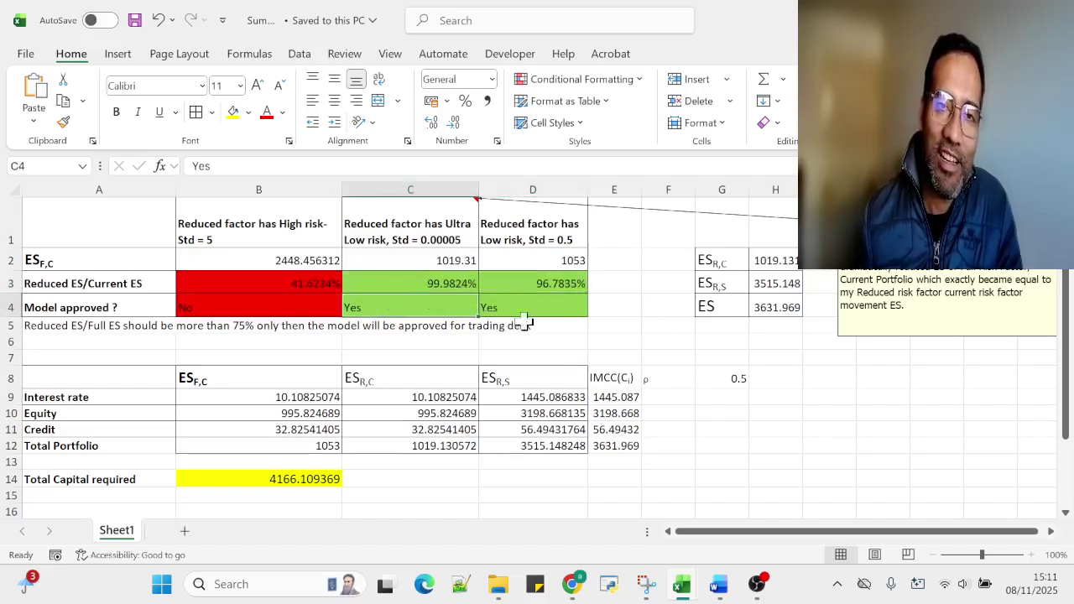
{"action": "left_click", "coordinate": [514, 302]}
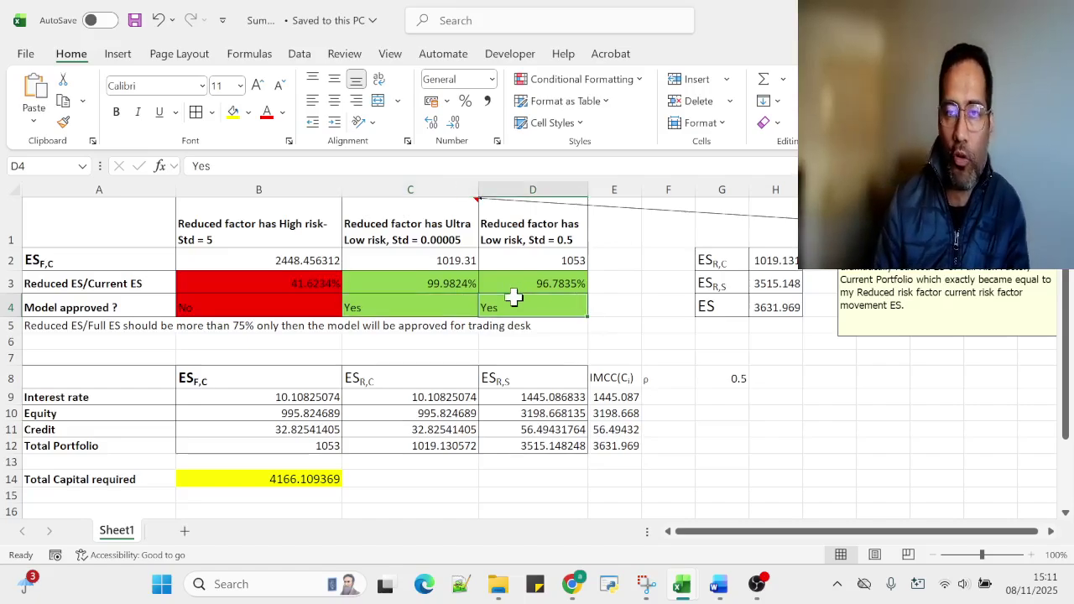
Check the ultra-low risk case's Reduced ES/Current ES formula, and return to the Design document in Word to view the ES versions table.
{"action": "left_click", "coordinate": [436, 284]}
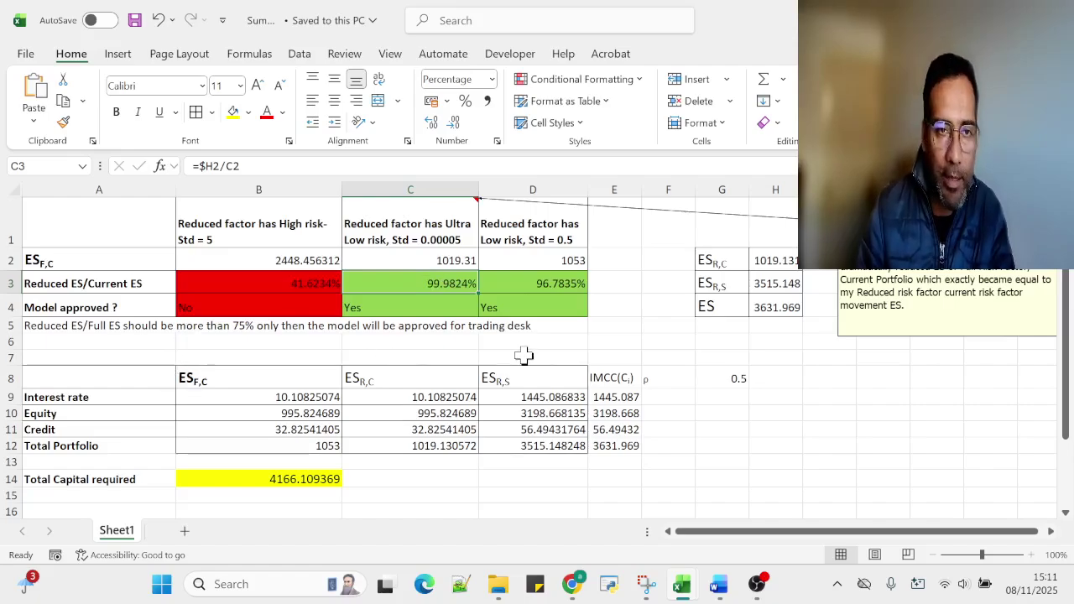
{"action": "scroll", "coordinate": [524, 356], "scroll_direction": "down", "scroll_amount": 1}
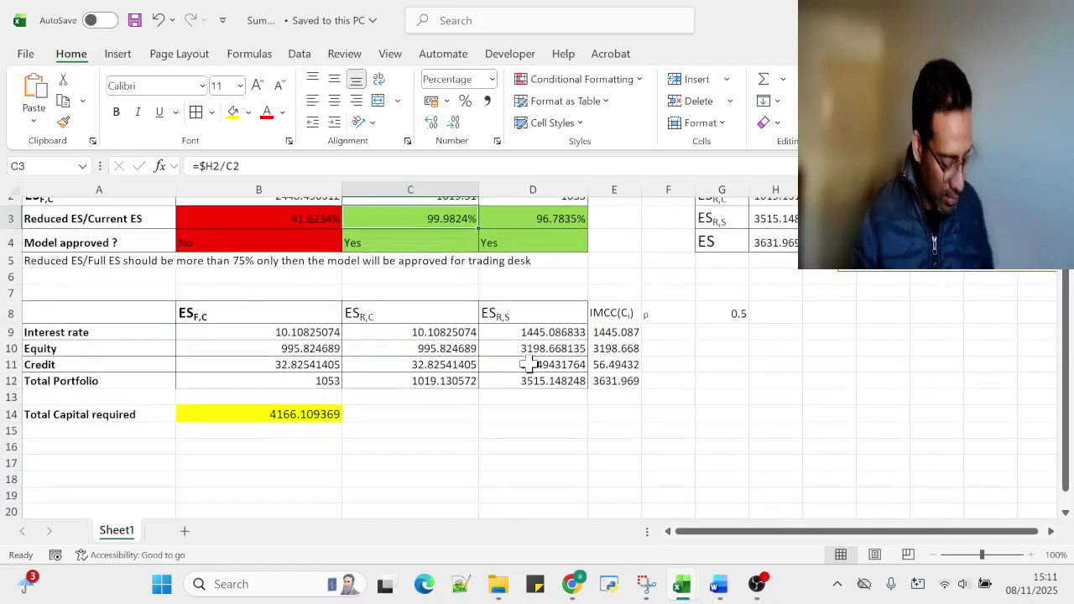
{"action": "key", "text": "alt+Tab"}
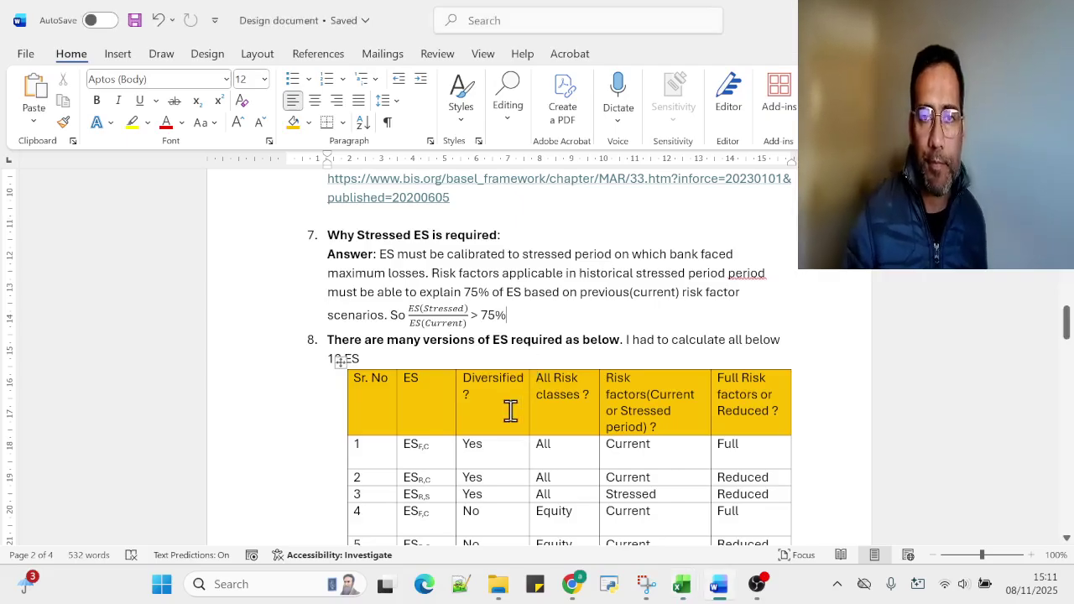
{"action": "scroll", "coordinate": [510, 410], "scroll_direction": "down", "scroll_amount": 3}
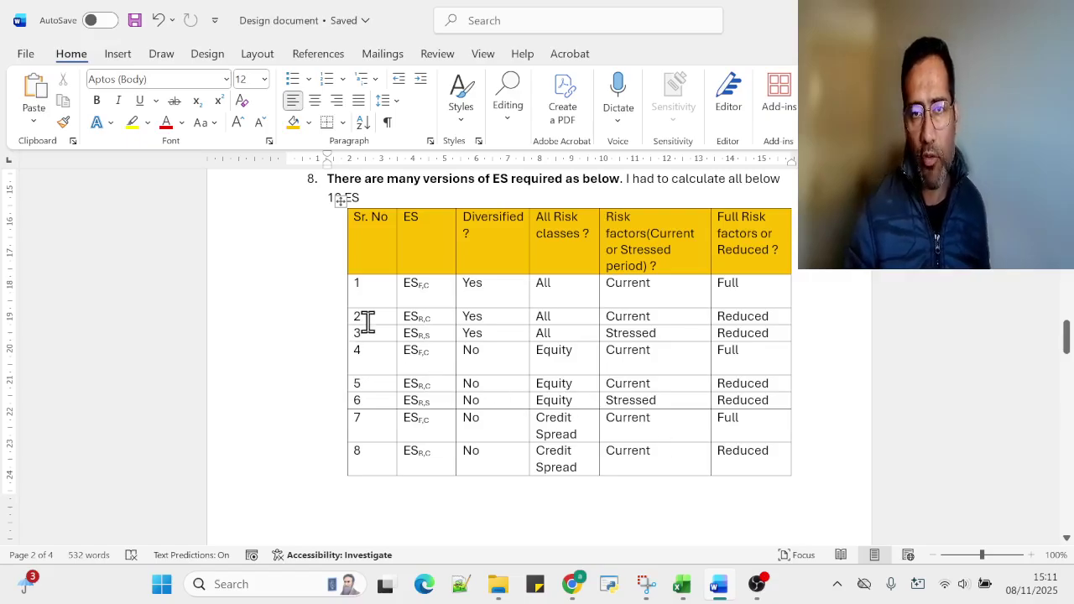
{"action": "scroll", "coordinate": [417, 487], "scroll_direction": "down", "scroll_amount": 4}
{"action": "scroll", "coordinate": [417, 514], "scroll_direction": "up", "scroll_amount": 10}
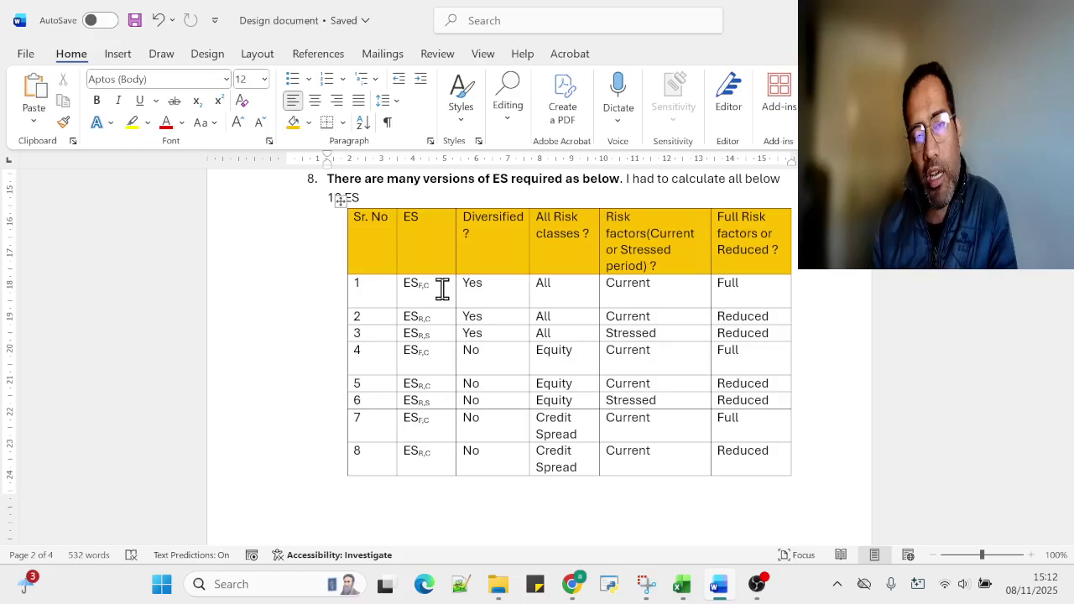
Review the diversified ES versions in rows 1 to 3, highlighting their cells and the All risk classes entries.
{"action": "left_click", "coordinate": [442, 318]}
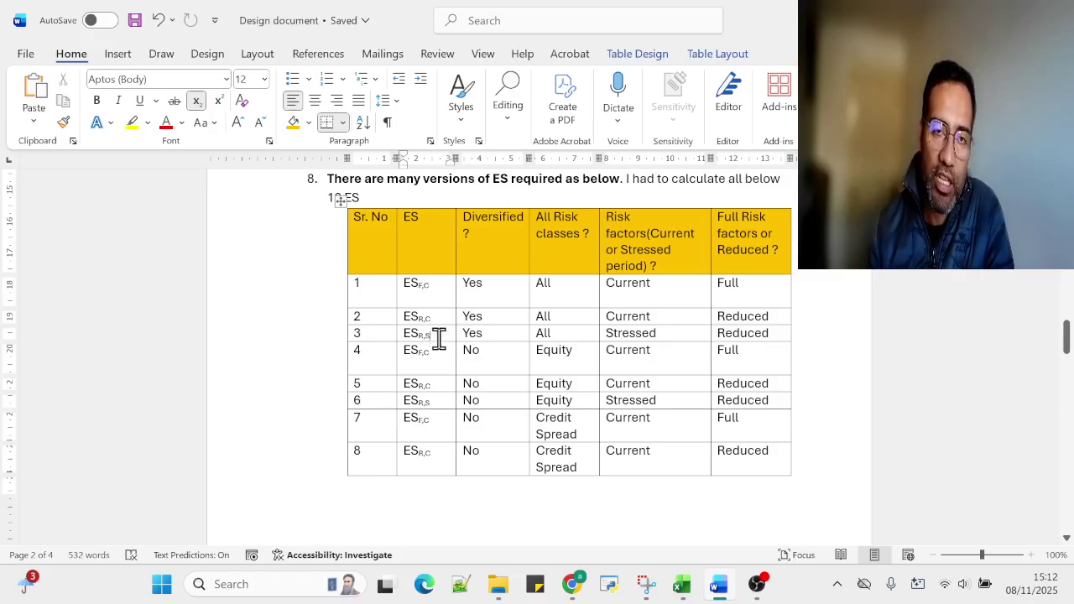
{"action": "left_click", "coordinate": [445, 337]}
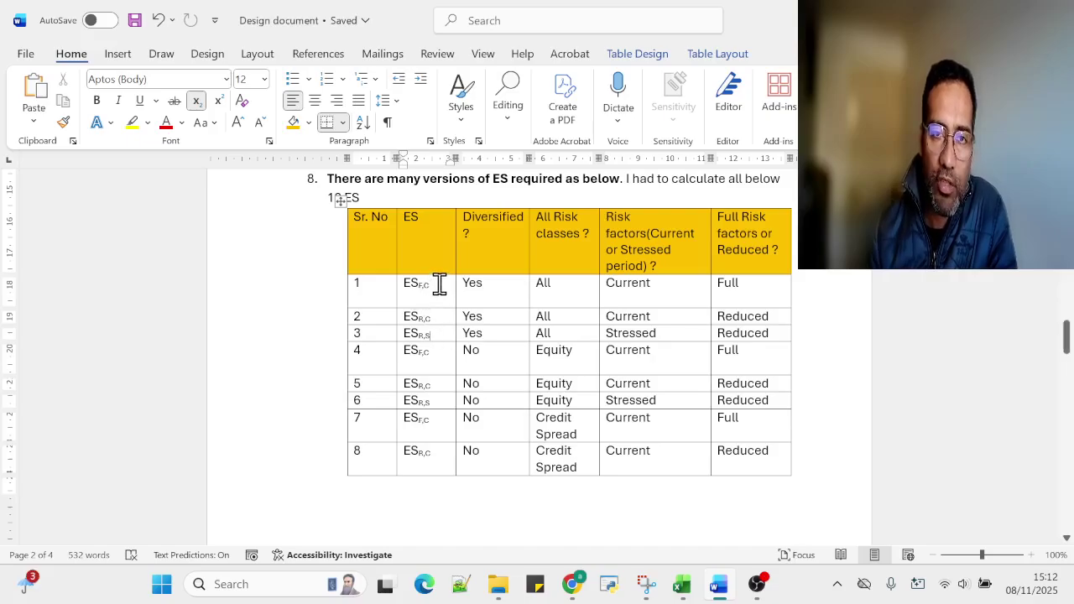
{"action": "left_click_drag", "start_coordinate": [439, 283], "coordinate": [761, 334]}
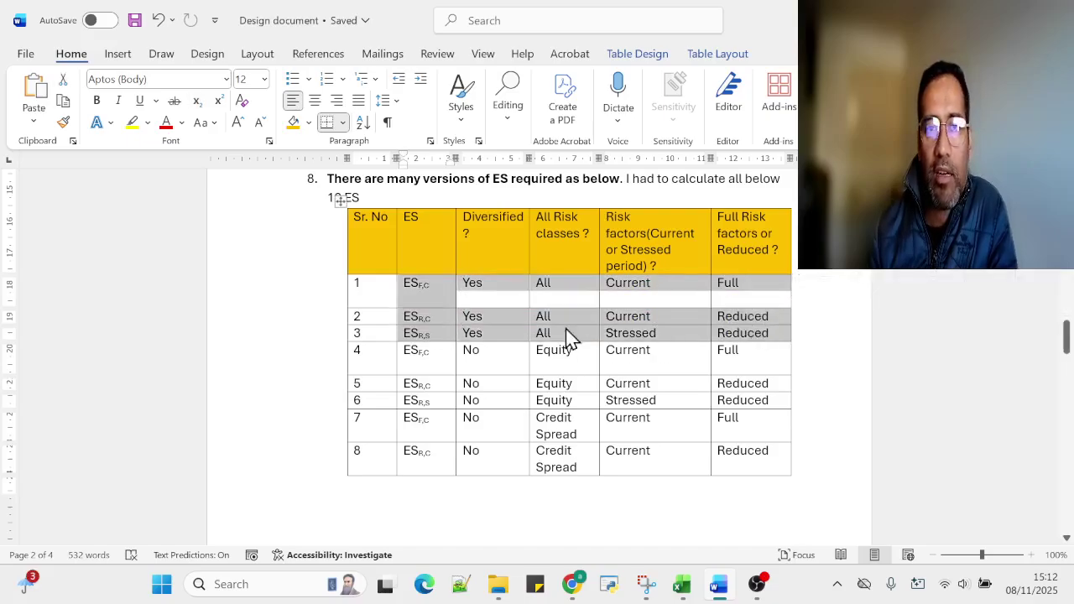
{"action": "left_click", "coordinate": [494, 334]}
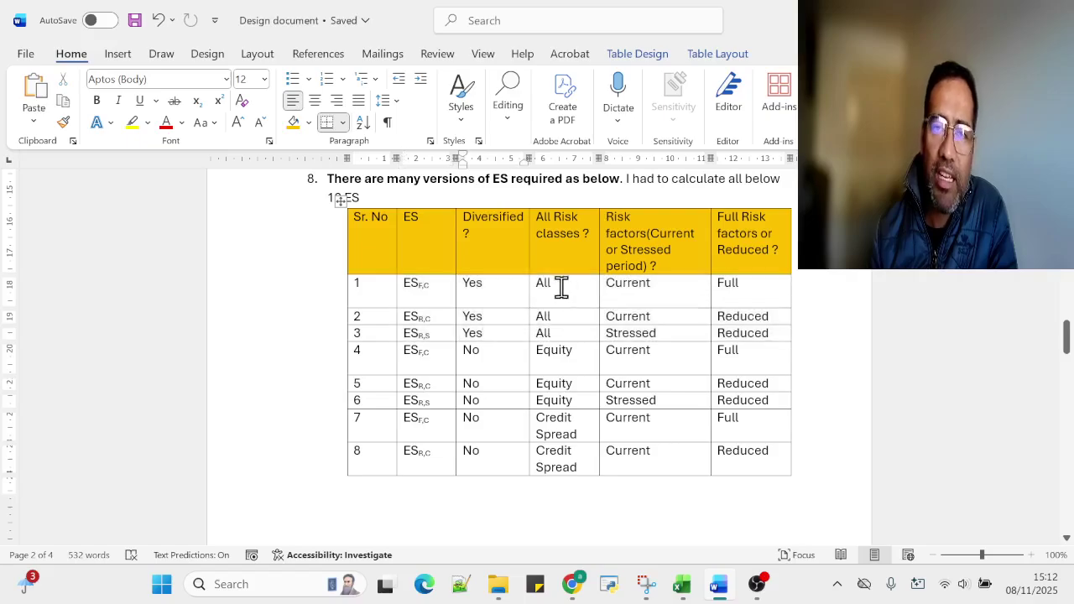
{"action": "left_click_drag", "start_coordinate": [561, 285], "coordinate": [588, 329]}
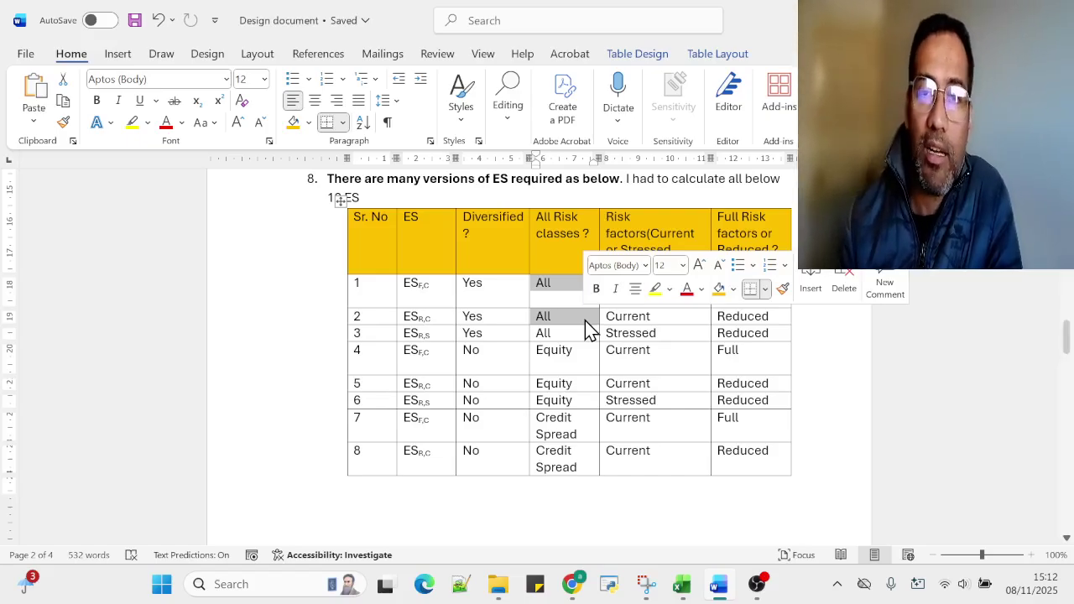
{"action": "left_click", "coordinate": [582, 352]}
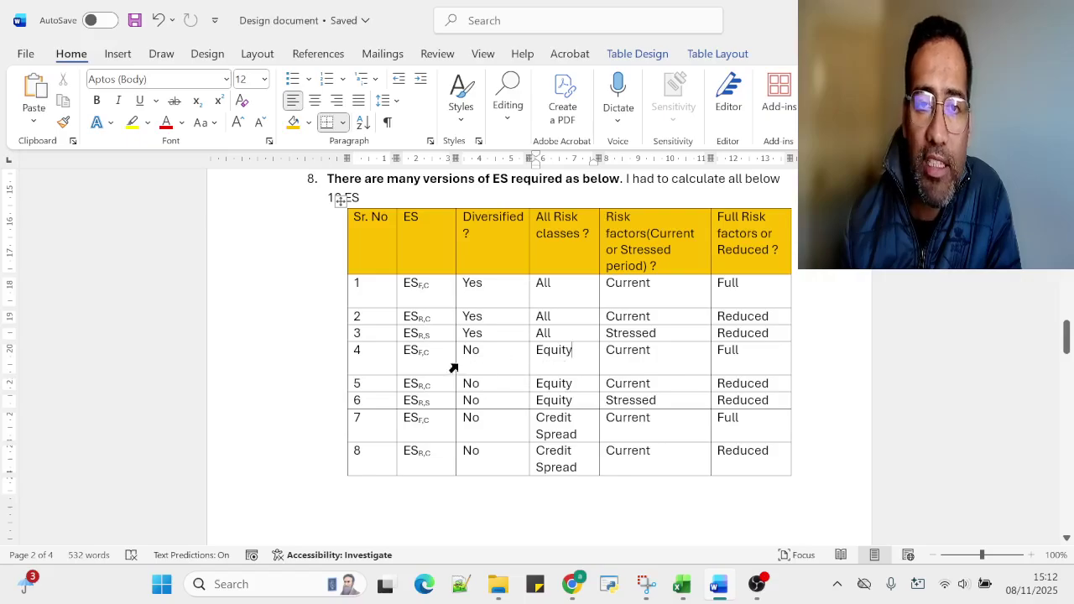
Highlight the undiversified ES versions in turn: Equity in rows 4 to 6 and Credit Spread in rows 7 and 8.
{"action": "left_click_drag", "start_coordinate": [441, 355], "coordinate": [750, 407]}
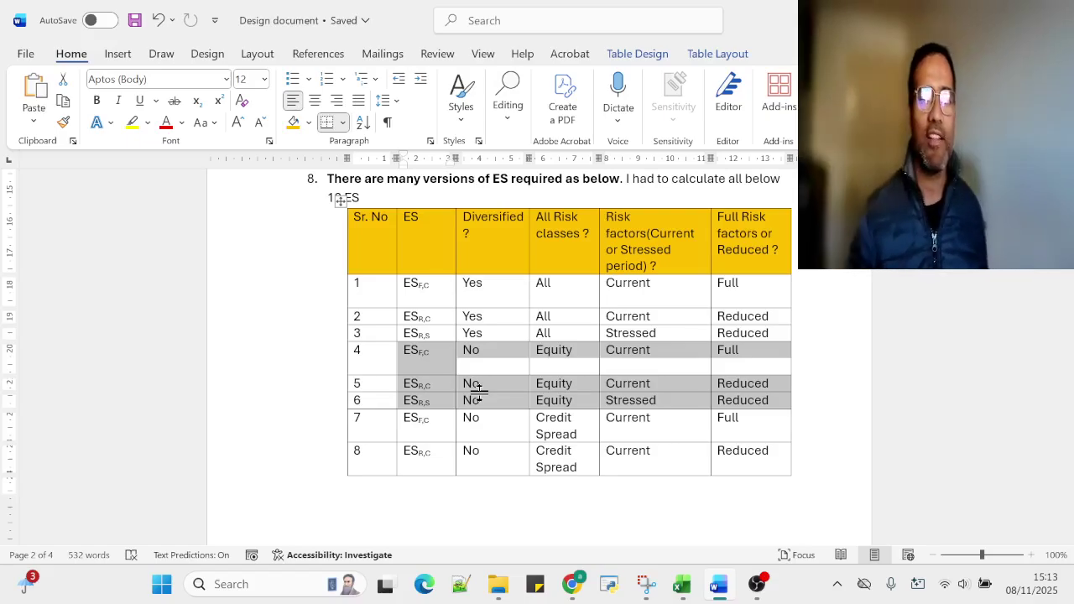
{"action": "left_click", "coordinate": [492, 402]}
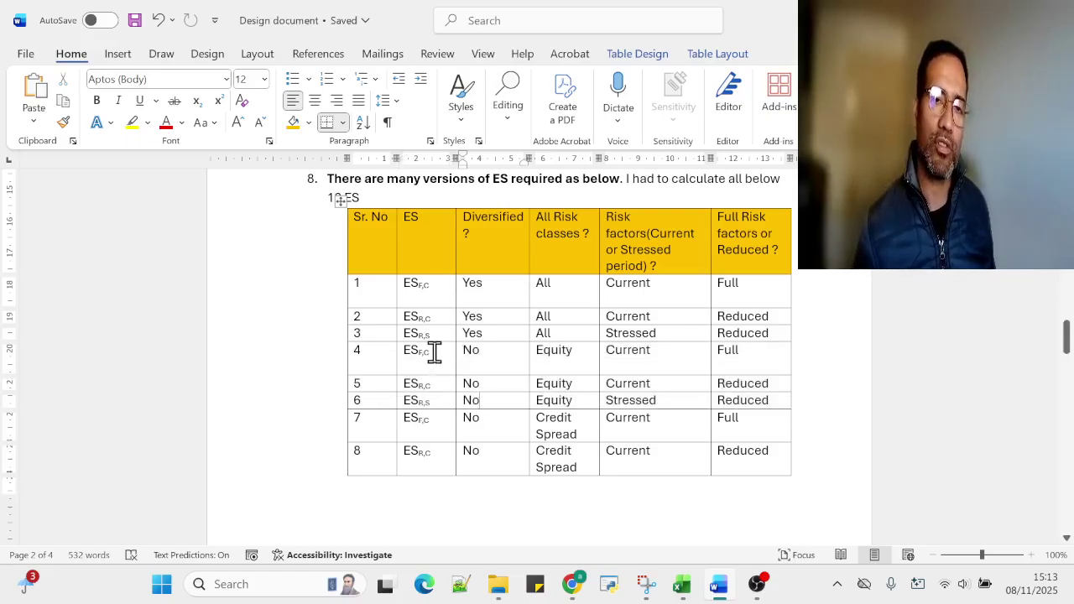
{"action": "left_click", "coordinate": [443, 433]}
{"action": "left_click_drag", "start_coordinate": [443, 433], "coordinate": [587, 492]}
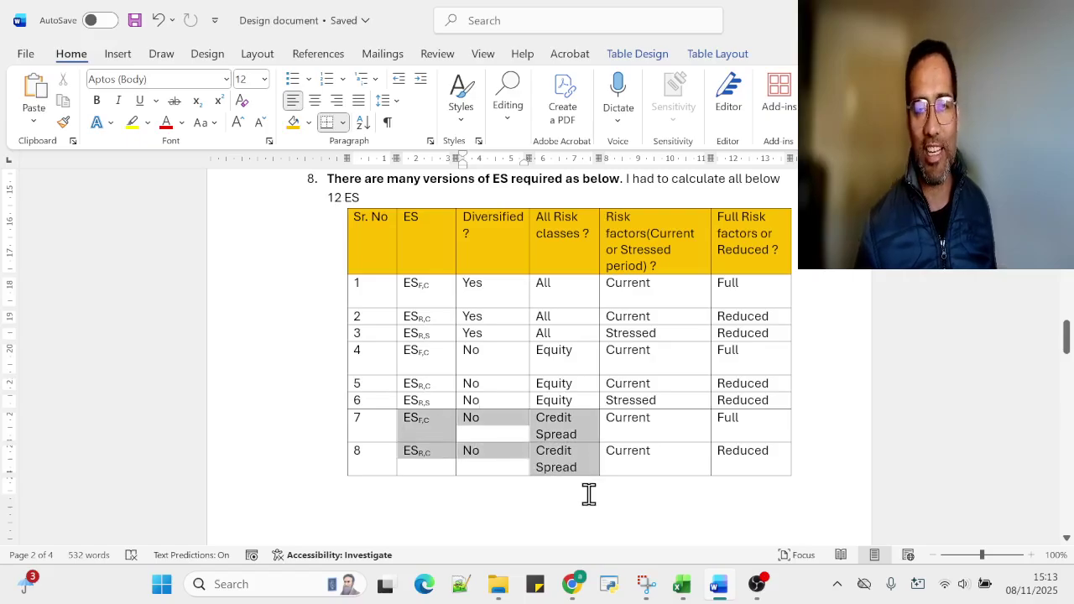
{"action": "left_click", "coordinate": [492, 433]}
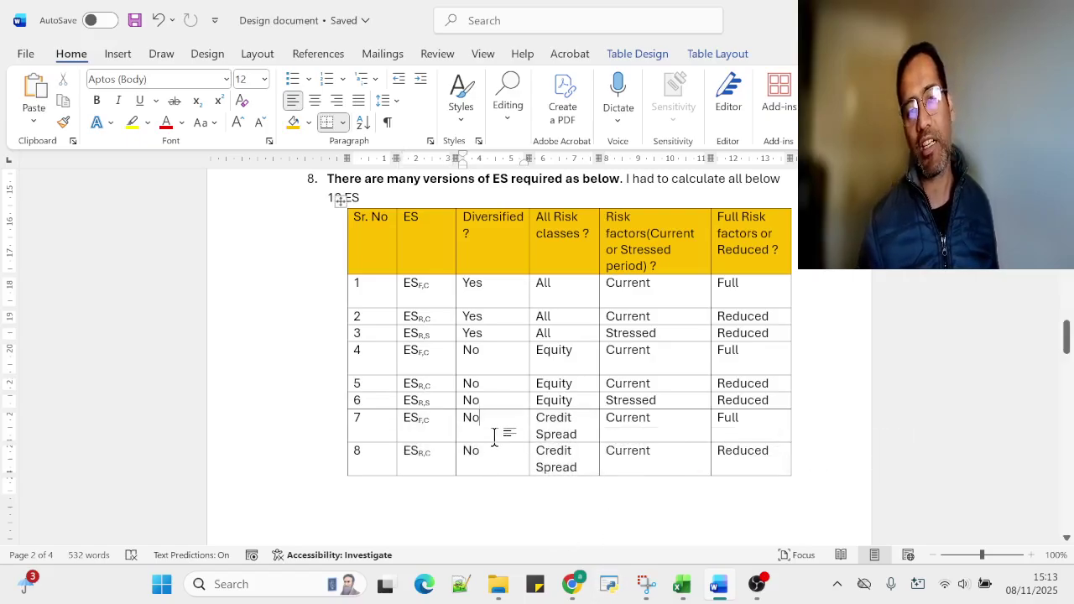
View rows 9 to 12 of the ES versions table and the liquidity horizon ES formula below it.
{"action": "scroll", "coordinate": [489, 430], "scroll_direction": "down", "scroll_amount": 4}
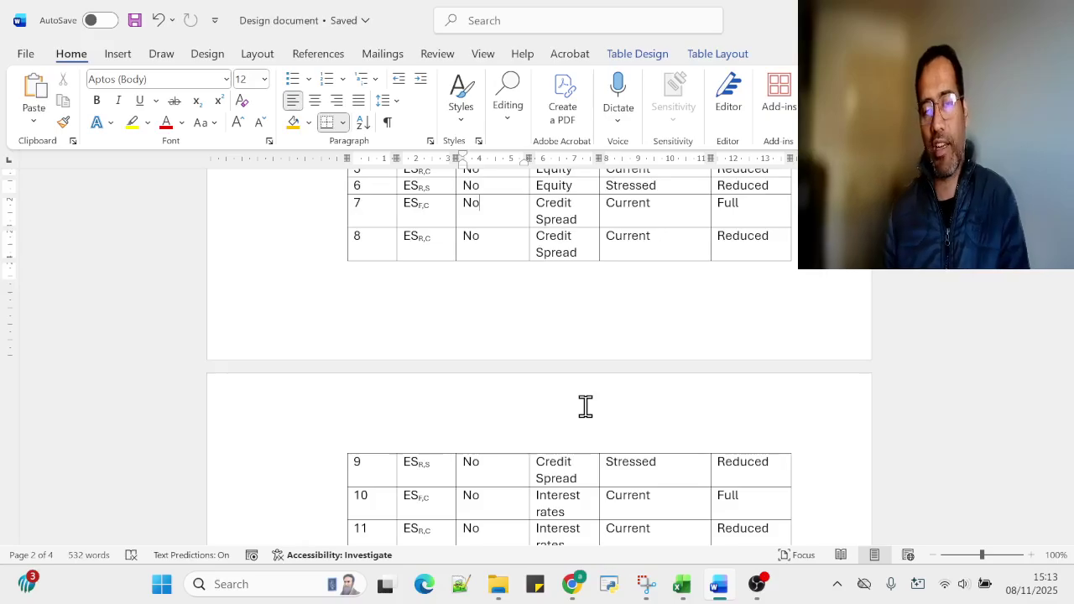
{"action": "scroll", "coordinate": [678, 407], "scroll_direction": "down", "scroll_amount": 3}
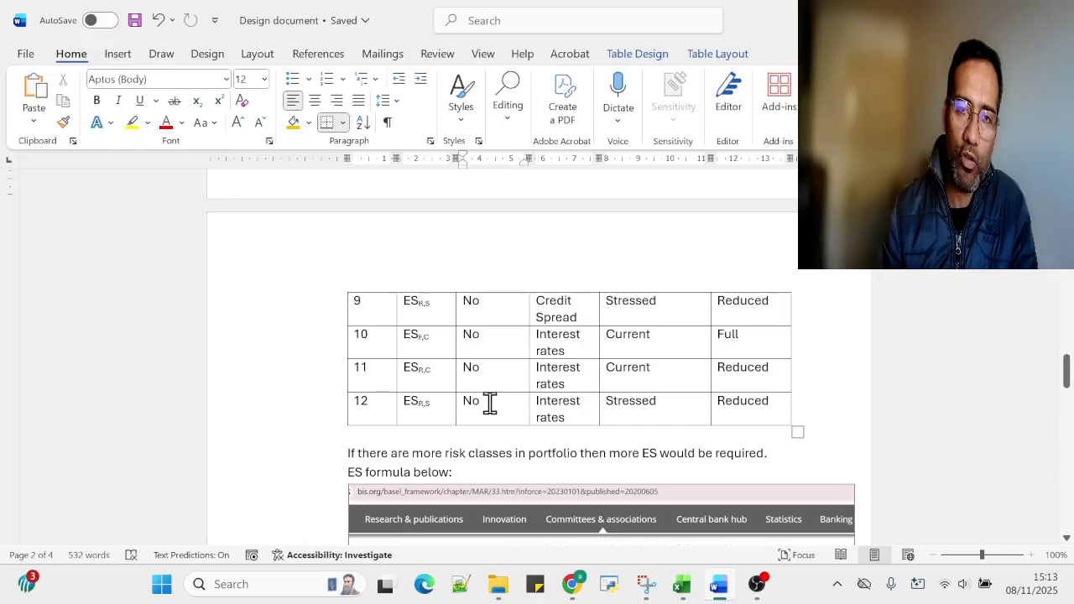
{"action": "scroll", "coordinate": [711, 437], "scroll_direction": "down", "scroll_amount": 5}
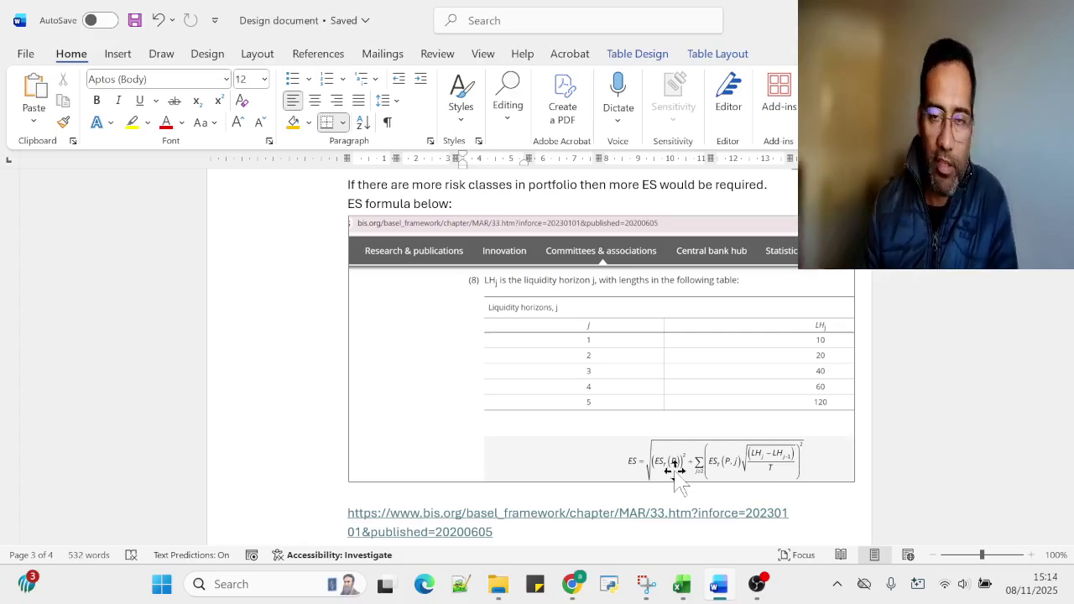
Read the diversified ES formula with its circled ratio in item 9, and look back at the liquidity horizon formula above it.
{"action": "scroll", "coordinate": [621, 428], "scroll_direction": "down", "scroll_amount": 5}
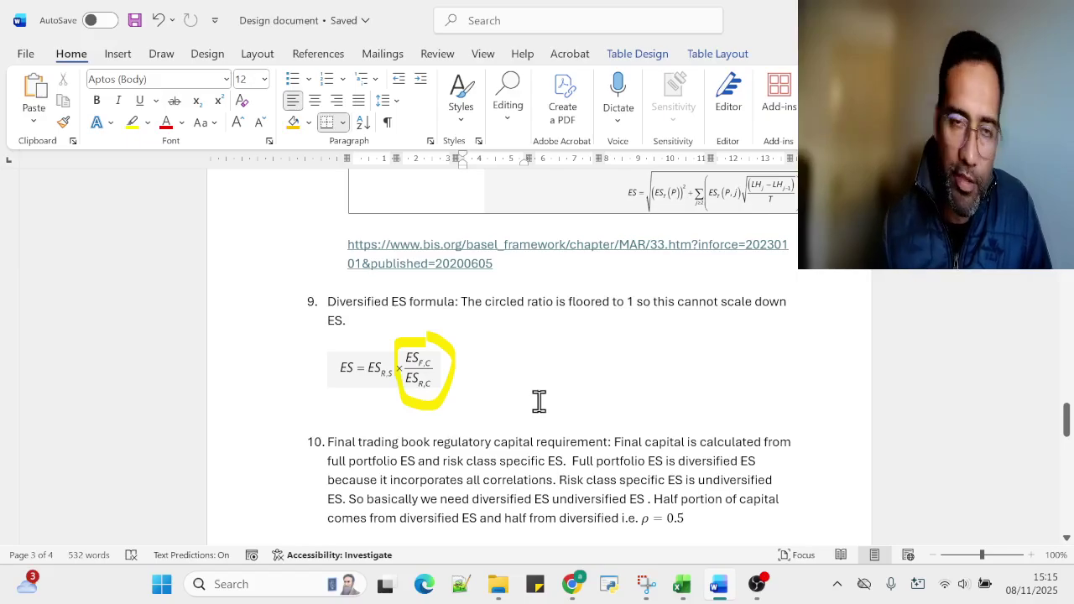
{"action": "scroll", "coordinate": [539, 401], "scroll_direction": "down", "scroll_amount": 3}
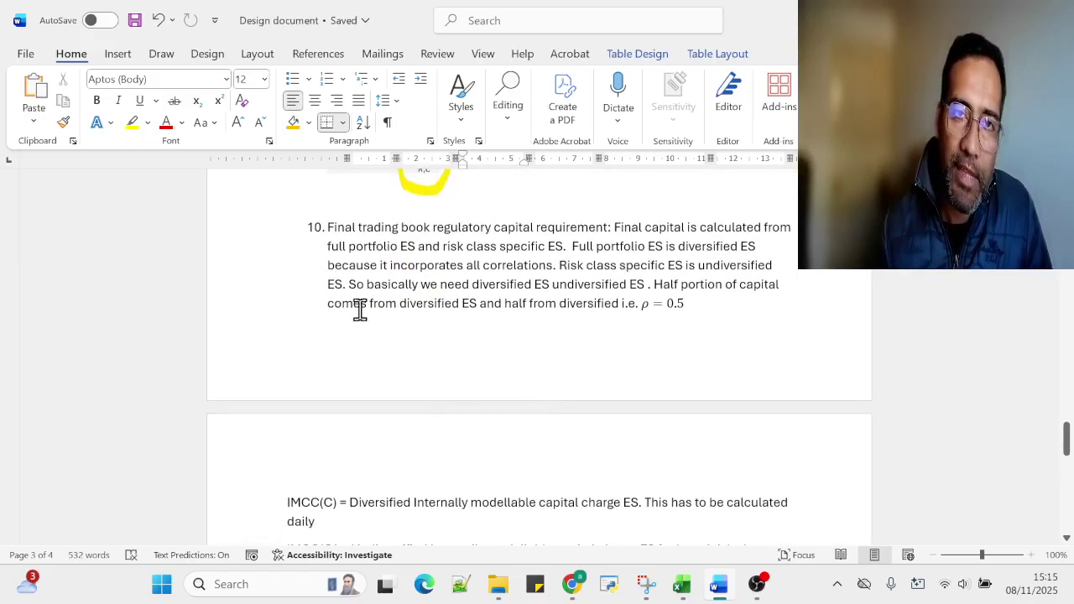
{"action": "scroll", "coordinate": [521, 360], "scroll_direction": "up", "scroll_amount": 2}
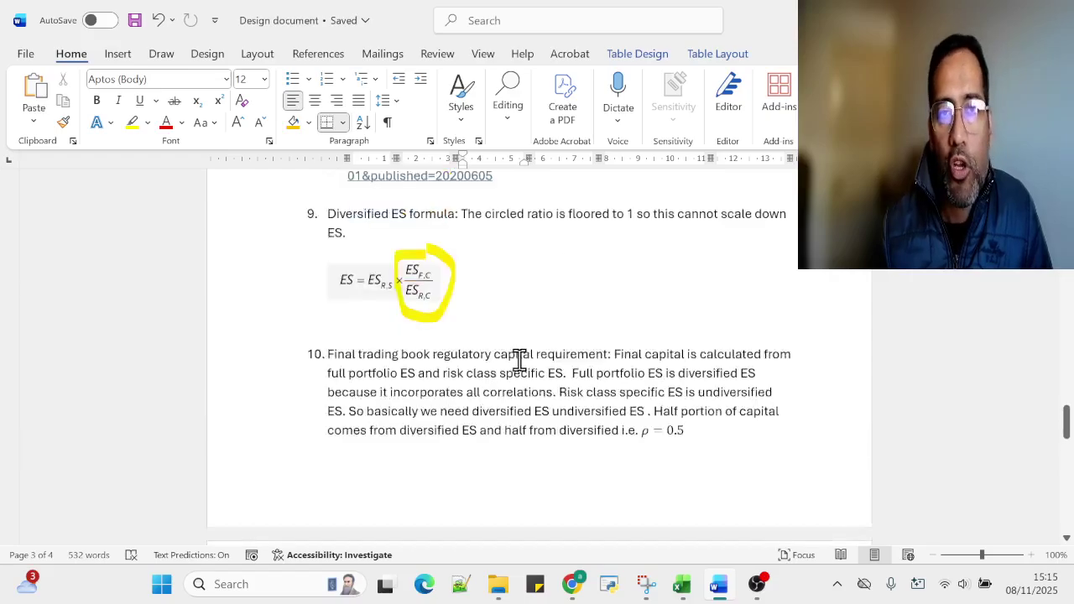
{"action": "scroll", "coordinate": [520, 359], "scroll_direction": "up", "scroll_amount": 2}
{"action": "scroll", "coordinate": [411, 394], "scroll_direction": "up", "scroll_amount": 1}
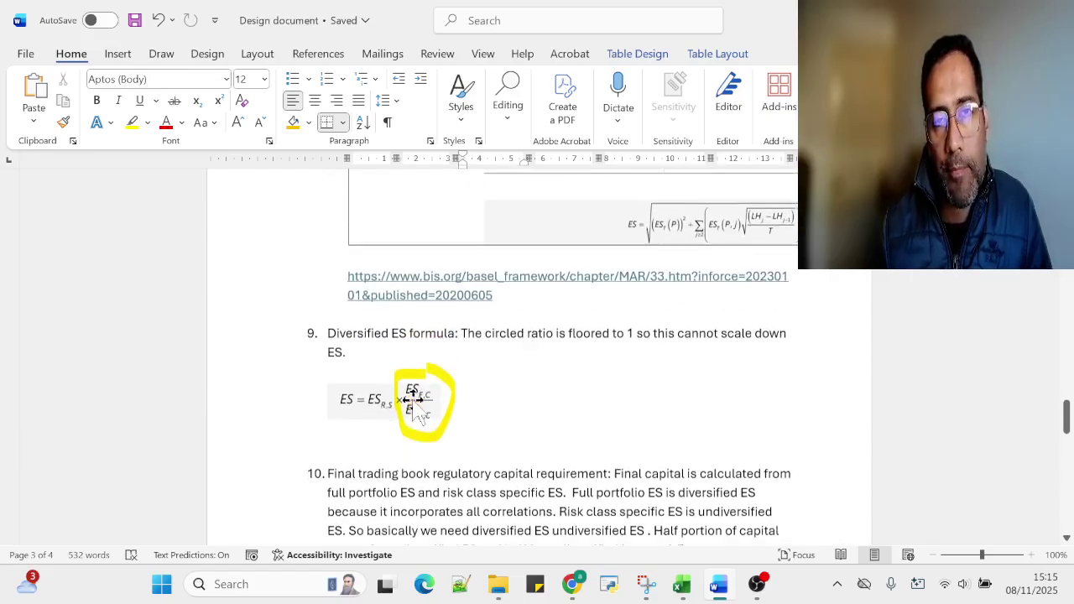
{"action": "scroll", "coordinate": [411, 399], "scroll_direction": "up", "scroll_amount": 2}
{"action": "scroll", "coordinate": [504, 480], "scroll_direction": "up", "scroll_amount": 5}
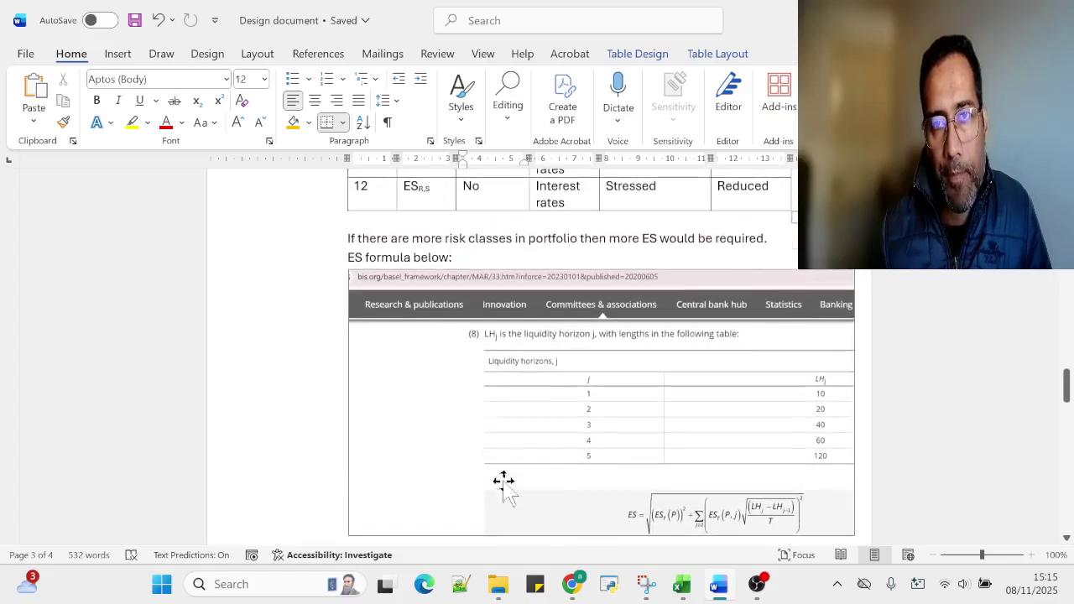
Read item 10 on the final trading book capital requirement, point out ρ = 0.5, and view the IMCC definitions.
{"action": "scroll", "coordinate": [503, 480], "scroll_direction": "down", "scroll_amount": 10}
{"action": "scroll", "coordinate": [503, 480], "scroll_direction": "down", "scroll_amount": 3}
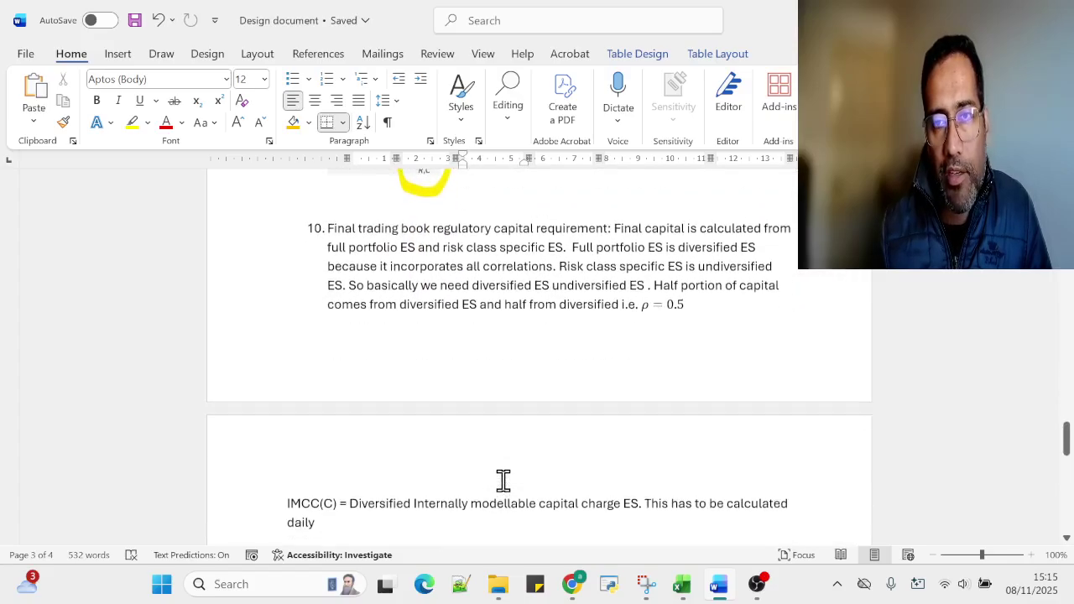
{"action": "left_click", "coordinate": [693, 304]}
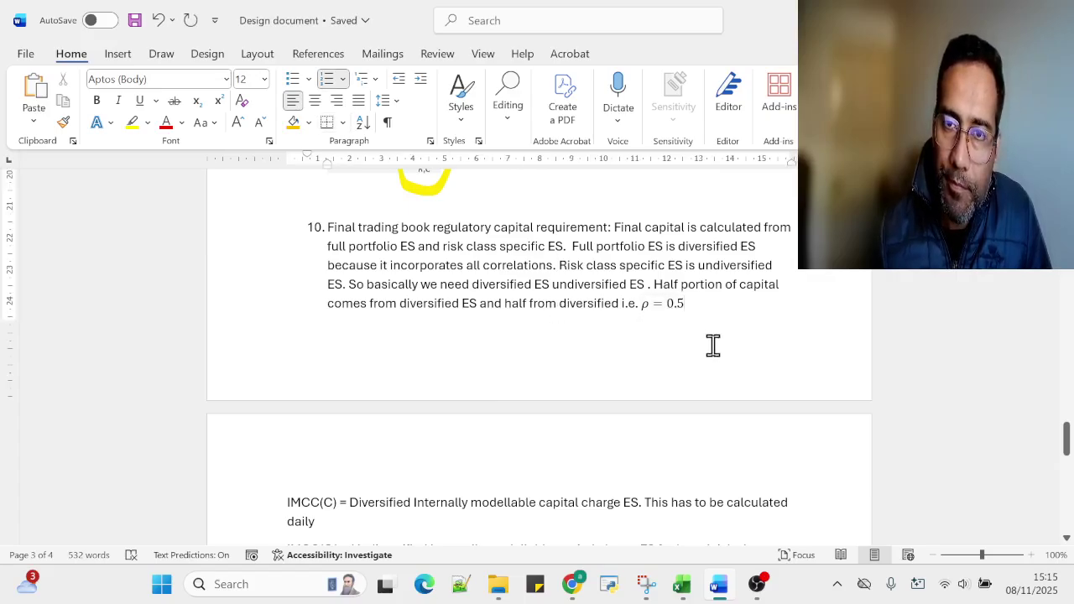
{"action": "left_click", "coordinate": [644, 304]}
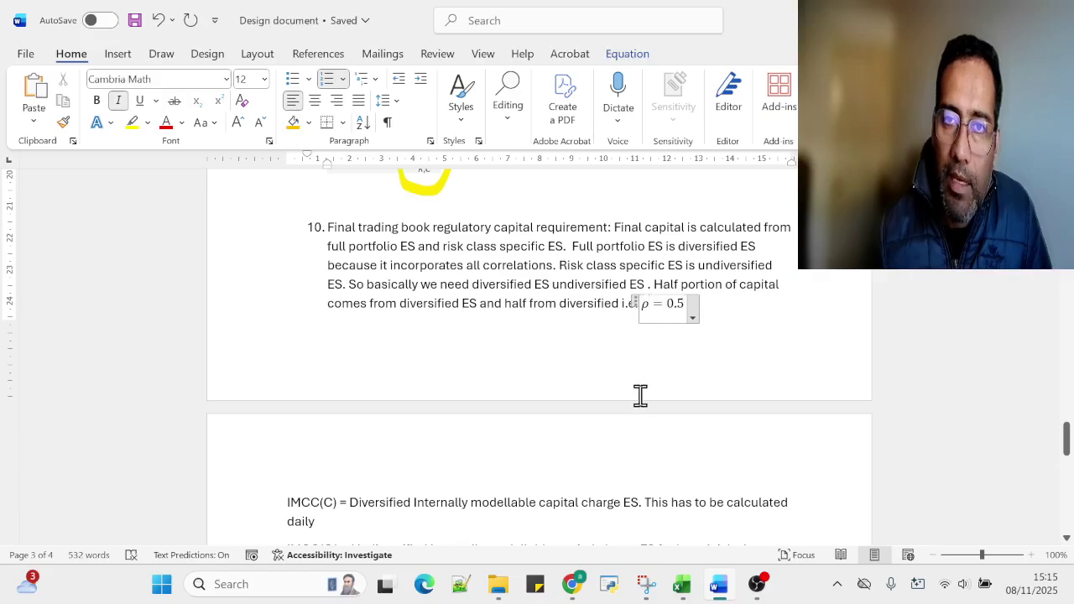
{"action": "scroll", "coordinate": [641, 395], "scroll_direction": "down", "scroll_amount": 3}
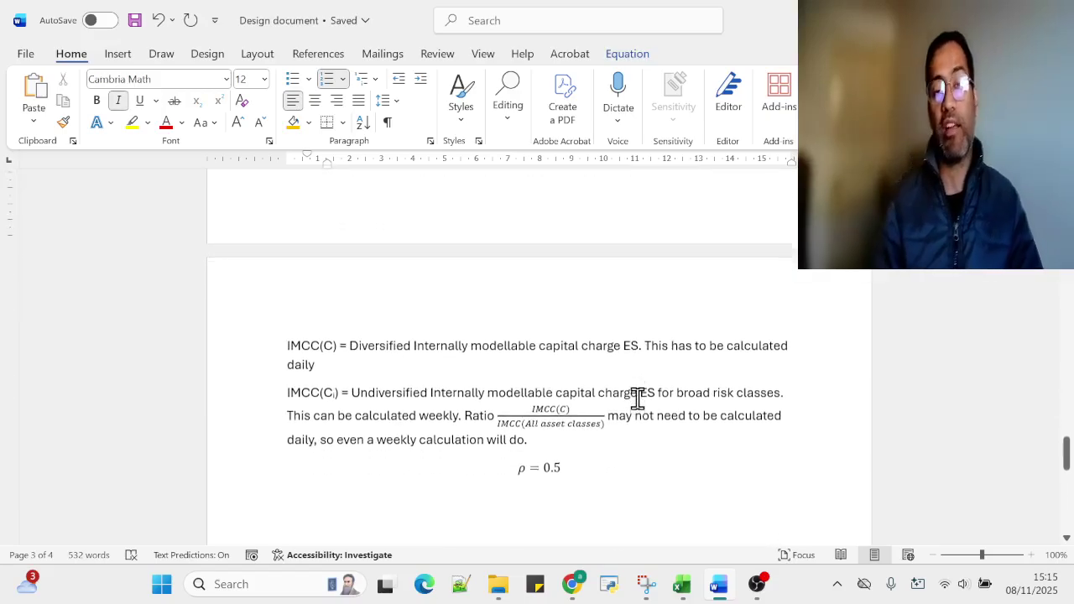
Go back to the ES versions table and compare the diversified rows 1 to 3 with the undiversified Equity rows.
{"action": "scroll", "coordinate": [639, 397], "scroll_direction": "up", "scroll_amount": 4}
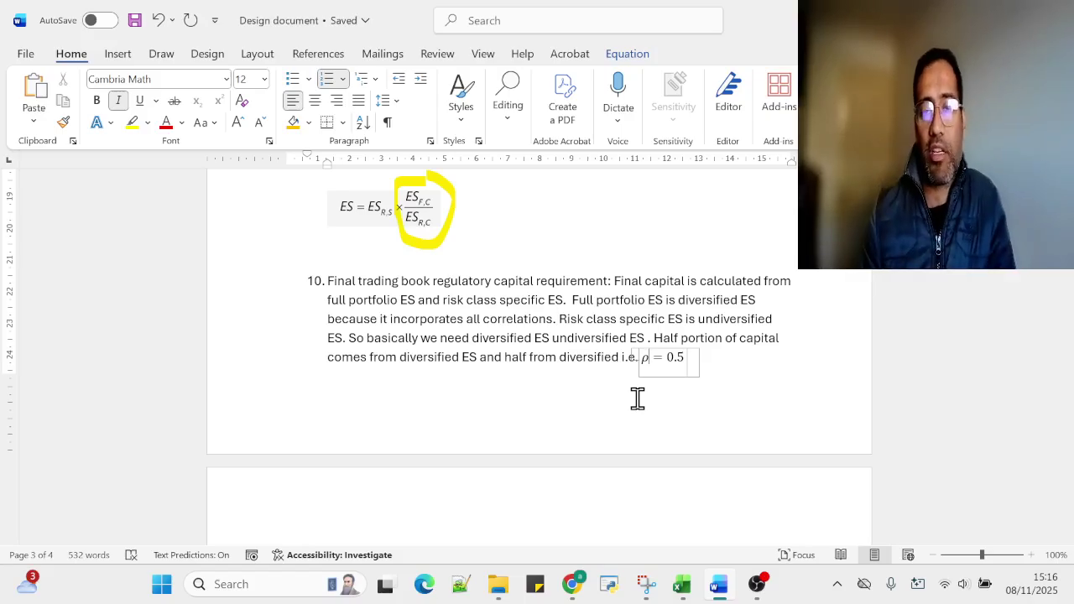
{"action": "scroll", "coordinate": [638, 396], "scroll_direction": "up", "scroll_amount": 15}
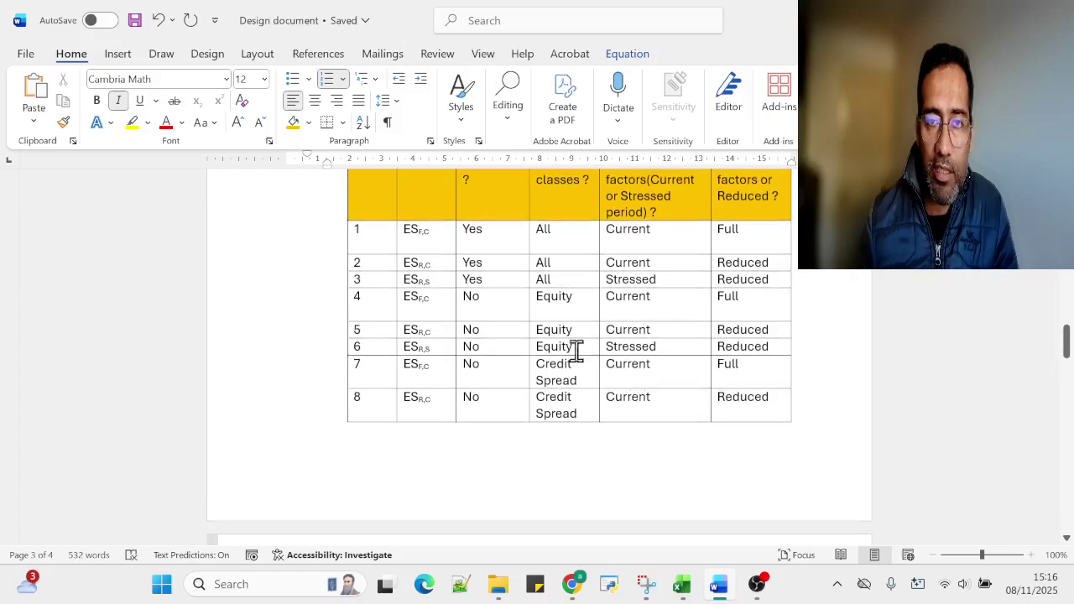
{"action": "left_click_drag", "start_coordinate": [475, 228], "coordinate": [629, 280]}
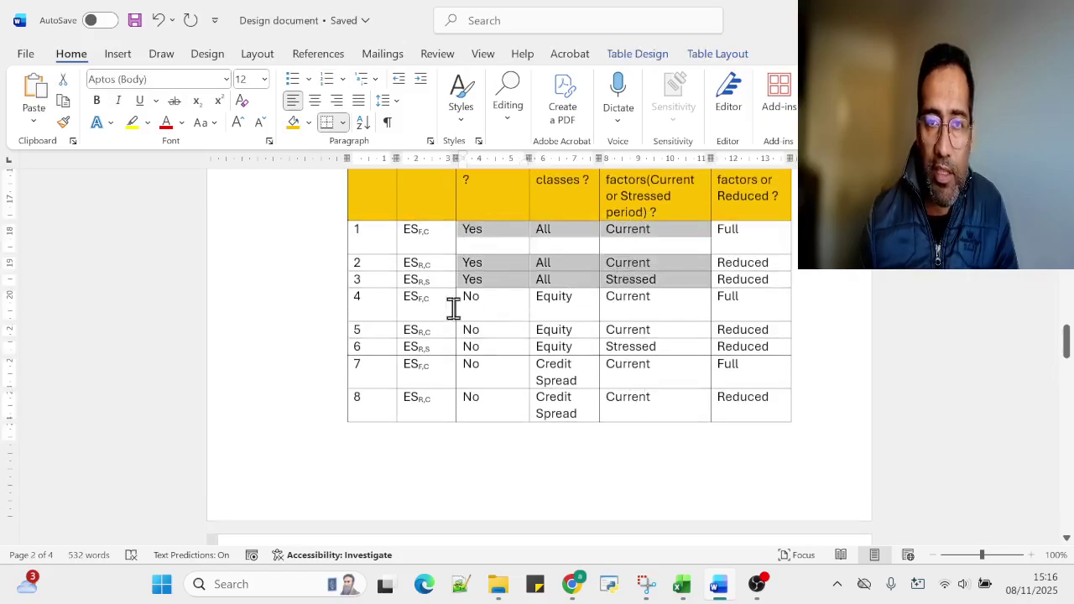
{"action": "left_click", "coordinate": [399, 308]}
{"action": "left_click", "coordinate": [523, 334]}
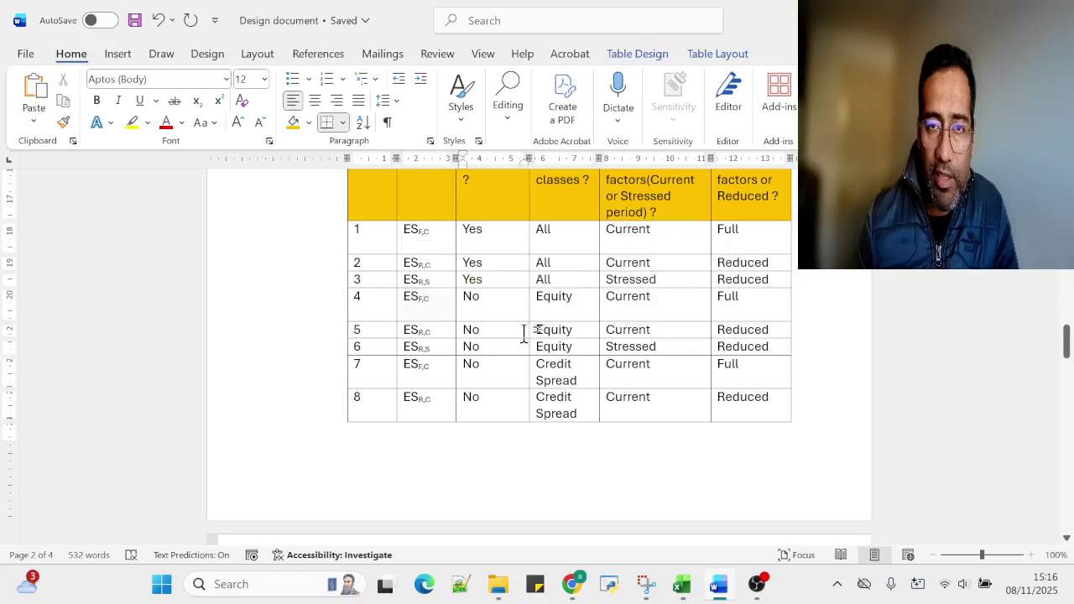
{"action": "scroll", "coordinate": [623, 434], "scroll_direction": "down", "scroll_amount": 1}
{"action": "scroll", "coordinate": [622, 434], "scroll_direction": "up", "scroll_amount": 1}
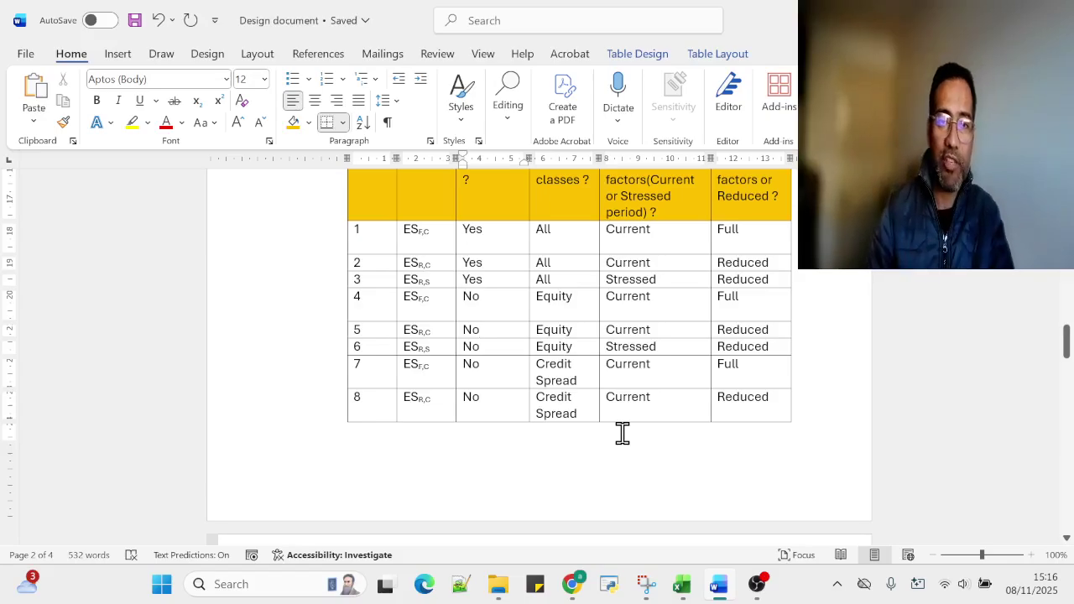
{"action": "left_click", "coordinate": [560, 349]}
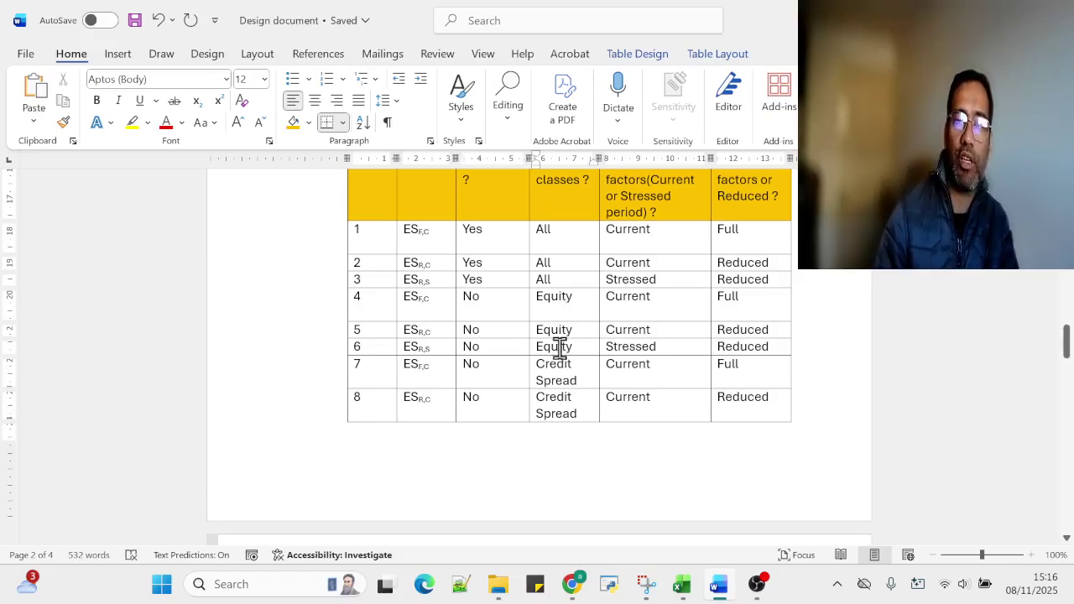
Read the IMCC formula and definitions in the design document, and the MAR33 FAQ1 on weekly calculation on the BIS page.
{"action": "scroll", "coordinate": [636, 514], "scroll_direction": "down", "scroll_amount": 12}
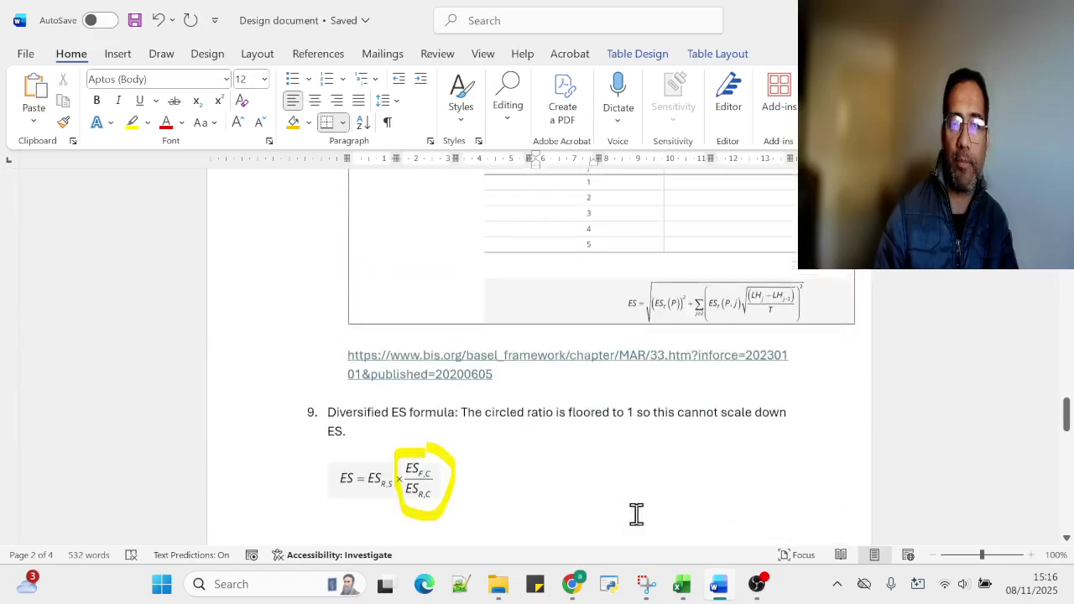
{"action": "scroll", "coordinate": [636, 513], "scroll_direction": "down", "scroll_amount": 15}
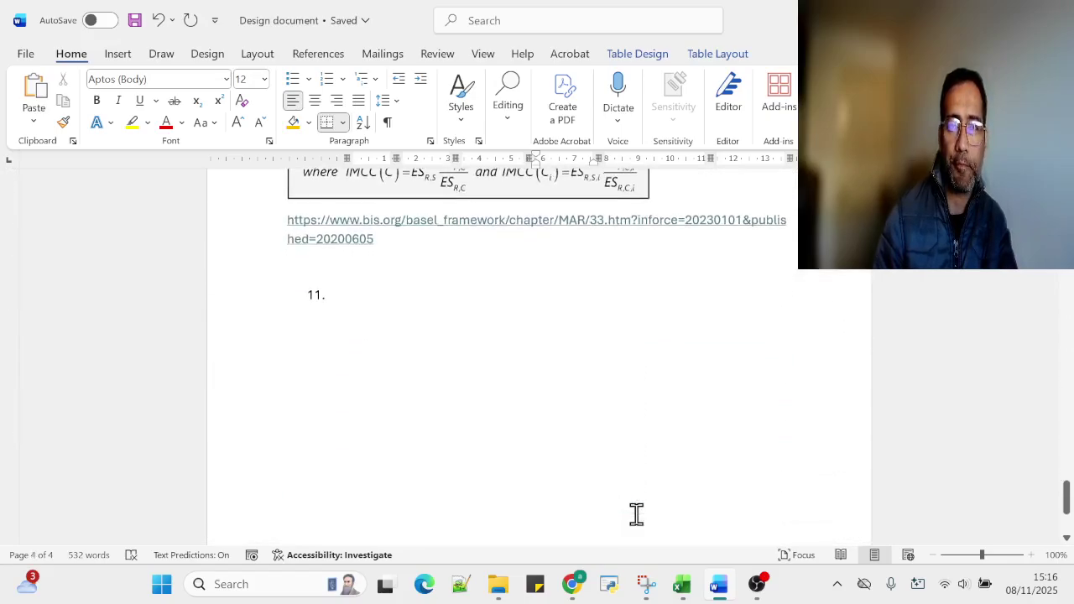
{"action": "scroll", "coordinate": [636, 514], "scroll_direction": "up", "scroll_amount": 7}
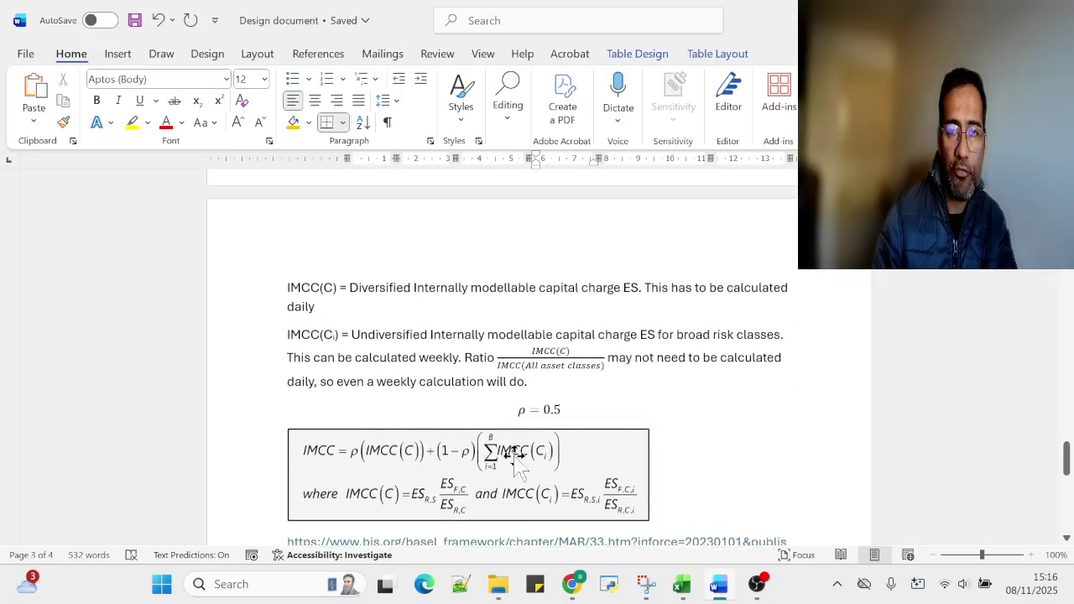
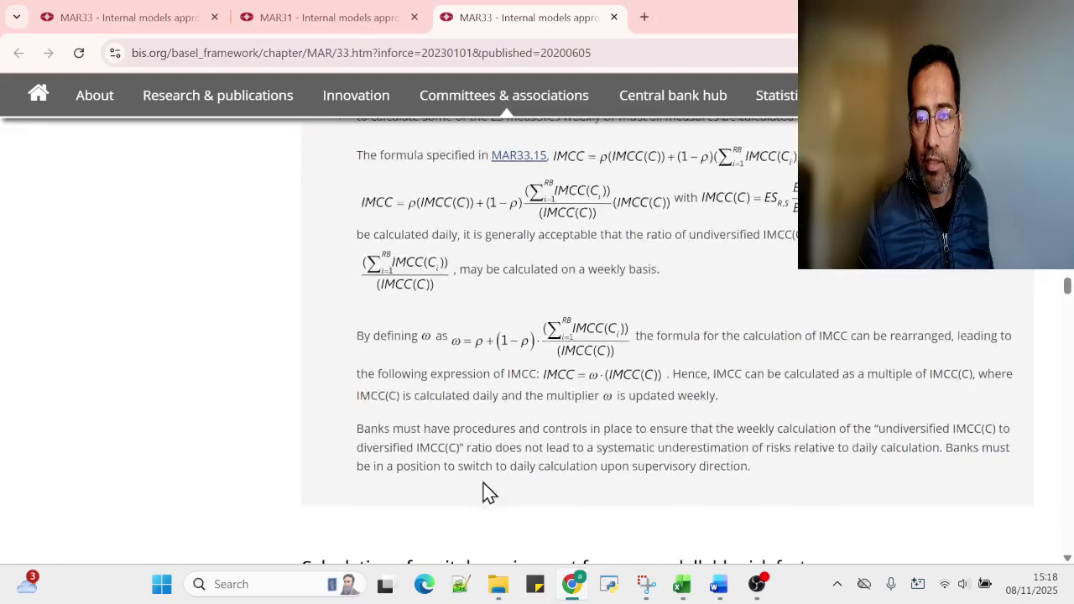
{"action": "scroll", "coordinate": [487, 491], "scroll_direction": "up", "scroll_amount": 1}
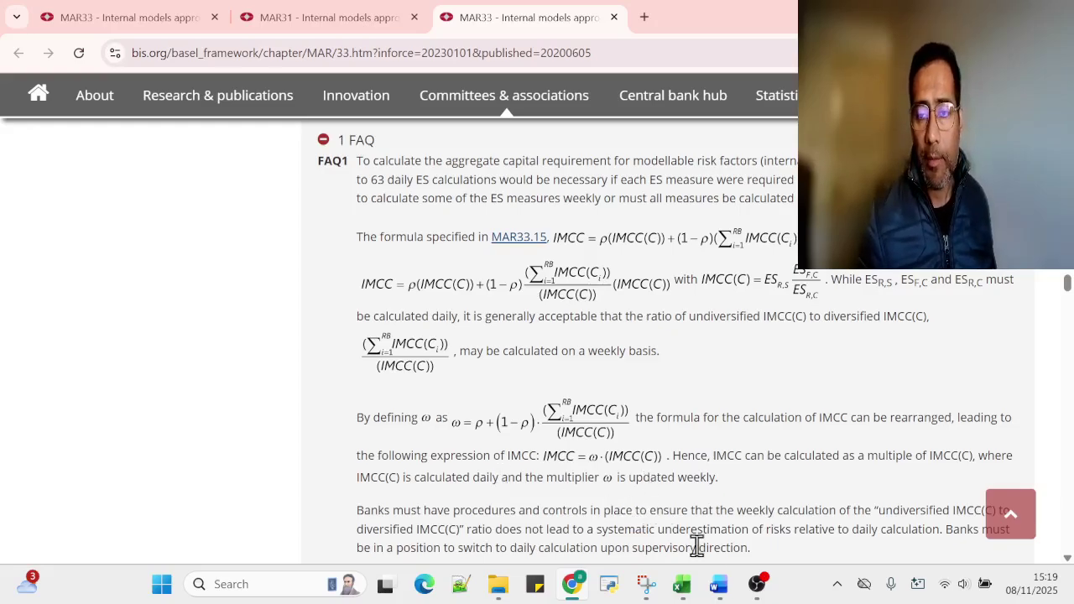
In File Explorer, review the IMCC folder's three full risk factor workbooks and its current and stressed reduced risk factor workbooks.
{"action": "mouse_move", "coordinate": [683, 591]}
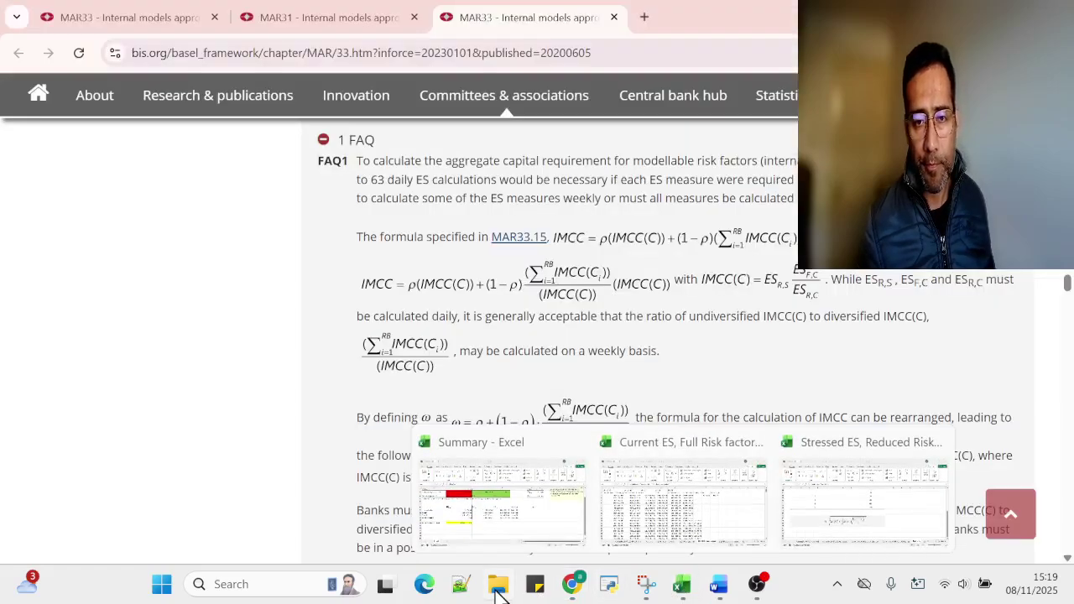
{"action": "left_click", "coordinate": [497, 589]}
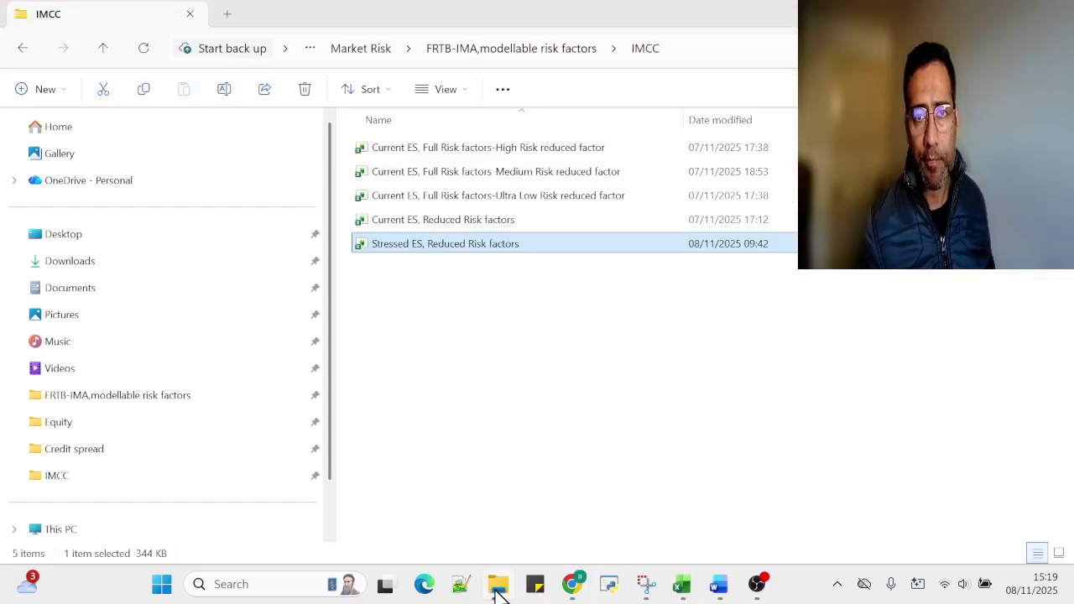
{"action": "left_click", "coordinate": [554, 173]}
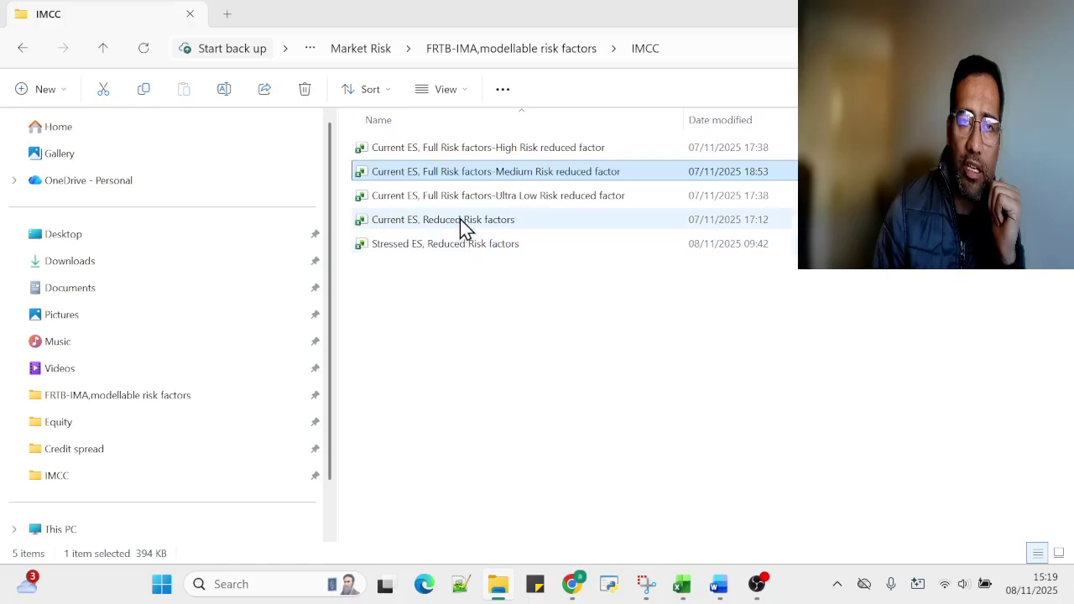
{"action": "left_click", "coordinate": [479, 48]}
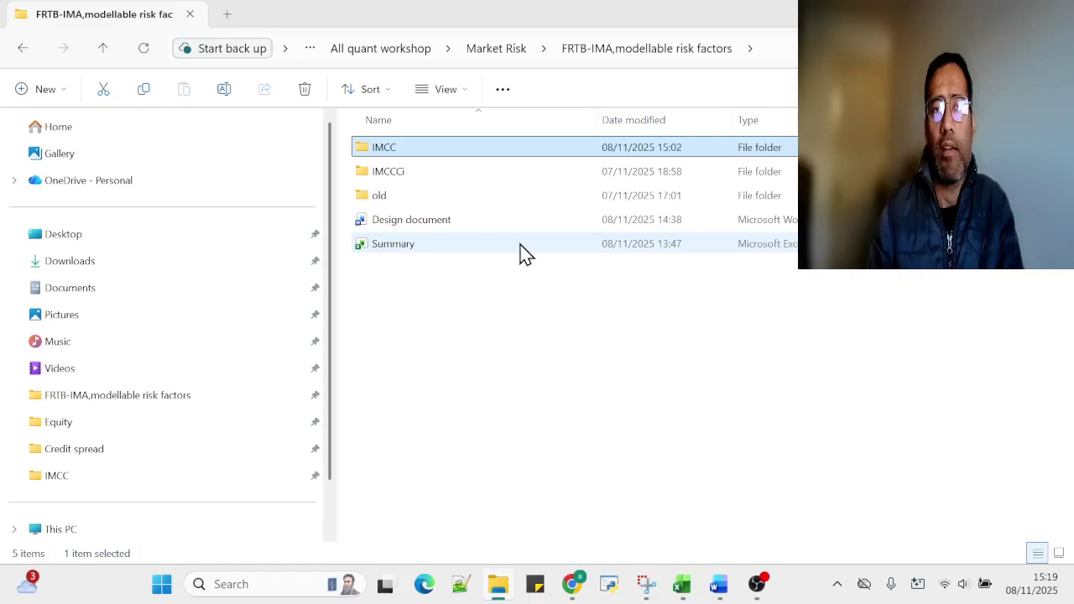
{"action": "double_click", "coordinate": [402, 147]}
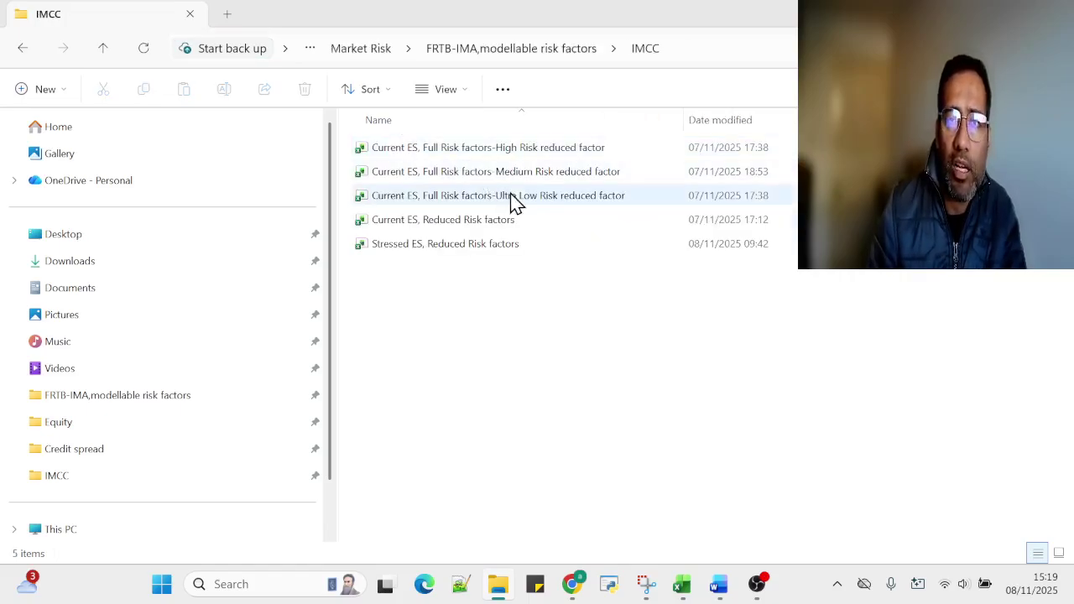
{"action": "left_click", "coordinate": [573, 154]}
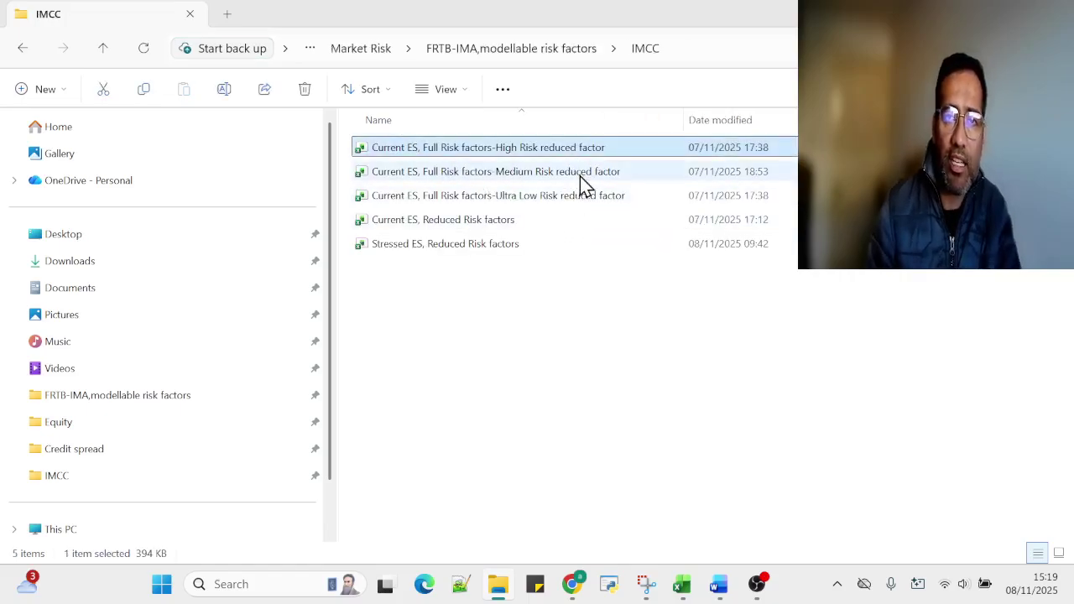
{"action": "left_click", "coordinate": [575, 196], "text": "shift"}
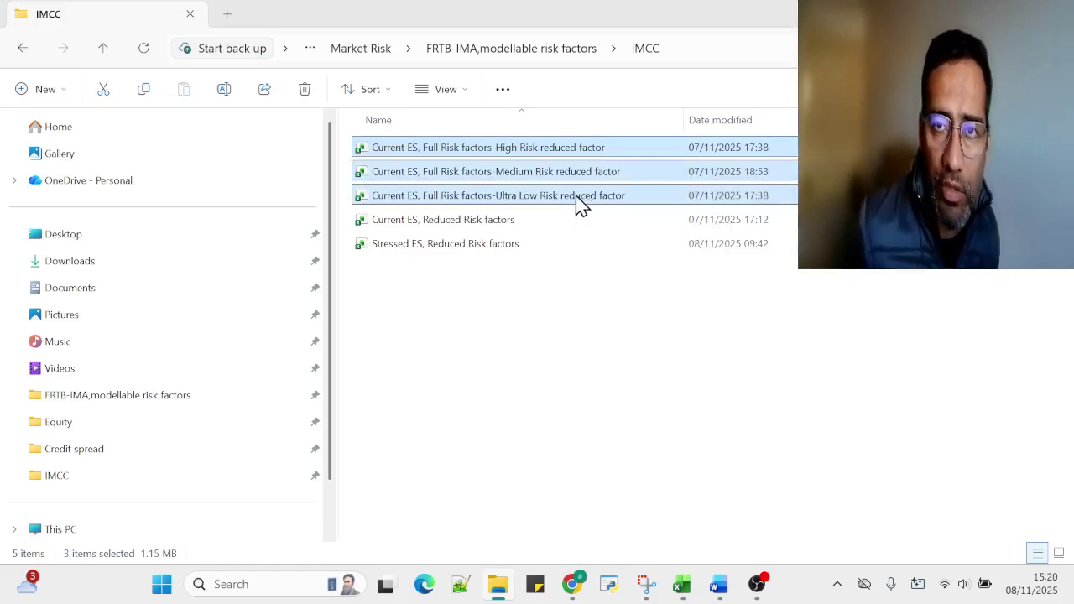
{"action": "left_click", "coordinate": [472, 224]}
{"action": "left_click", "coordinate": [470, 245]}
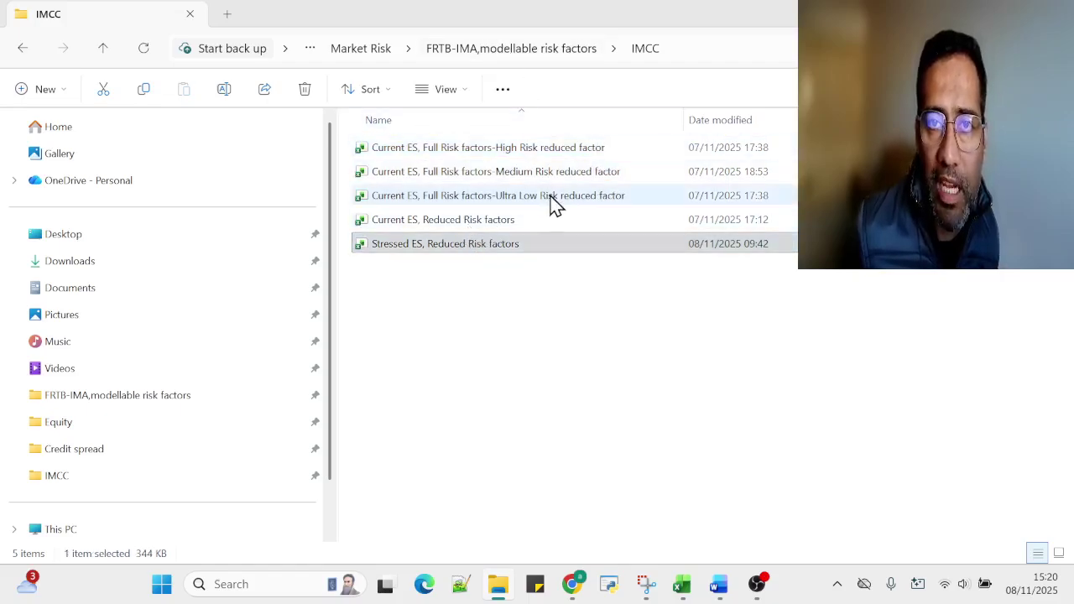
Open the Equity, Current ES, Full Risk factors workbook from the Equity subfolder of IMCCCi.
{"action": "left_click", "coordinate": [554, 52]}
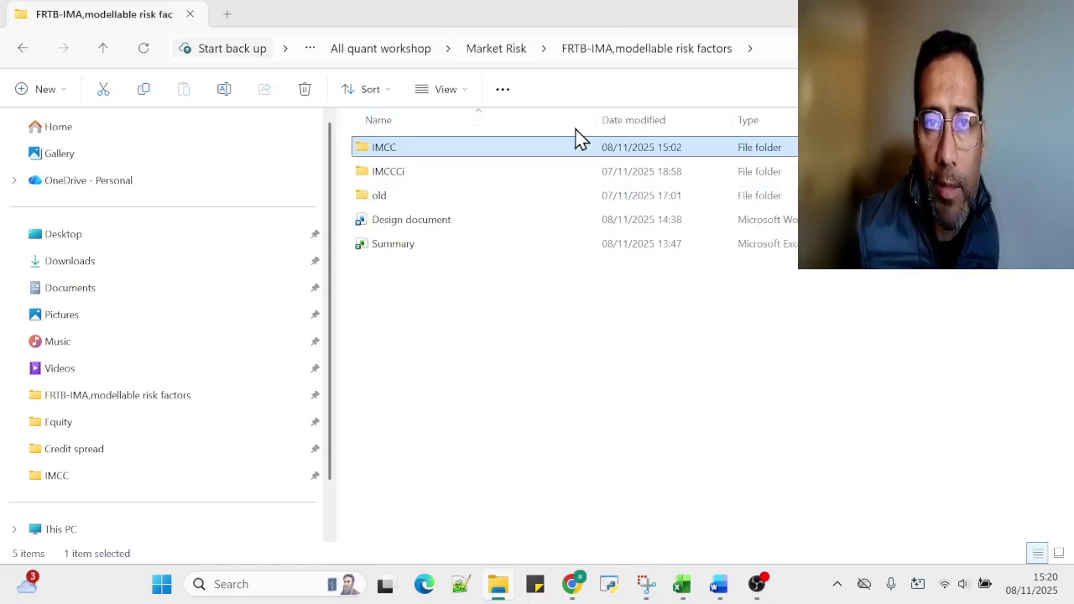
{"action": "double_click", "coordinate": [395, 175]}
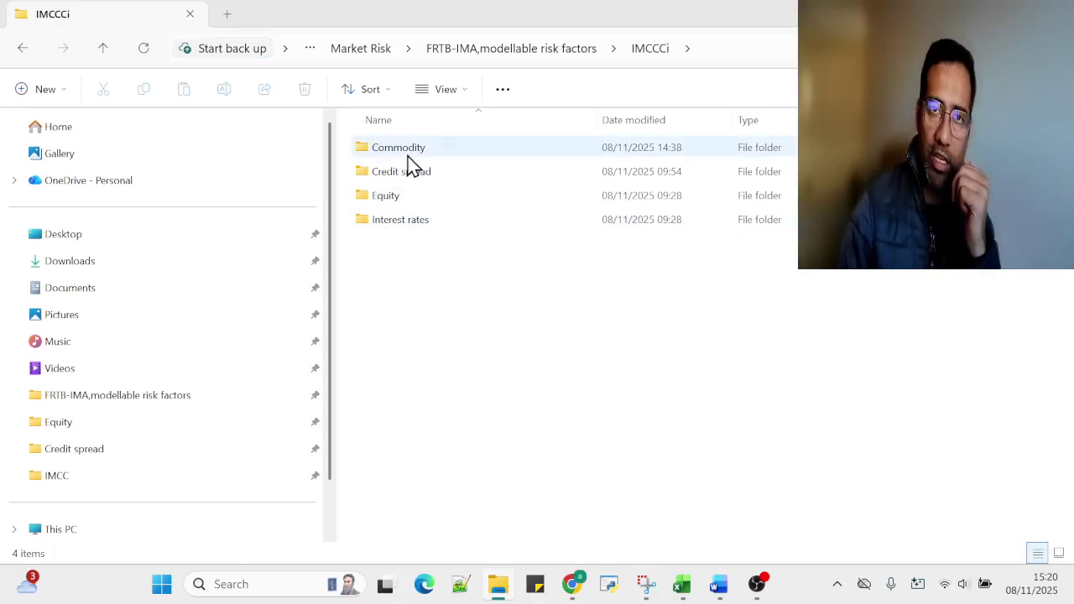
{"action": "double_click", "coordinate": [398, 203]}
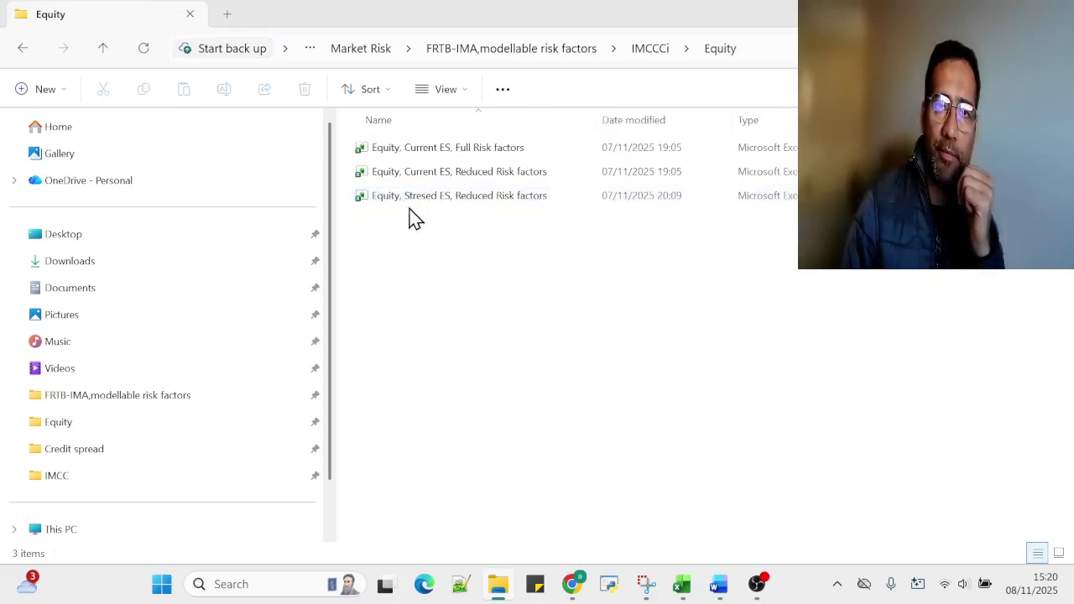
{"action": "double_click", "coordinate": [496, 151]}
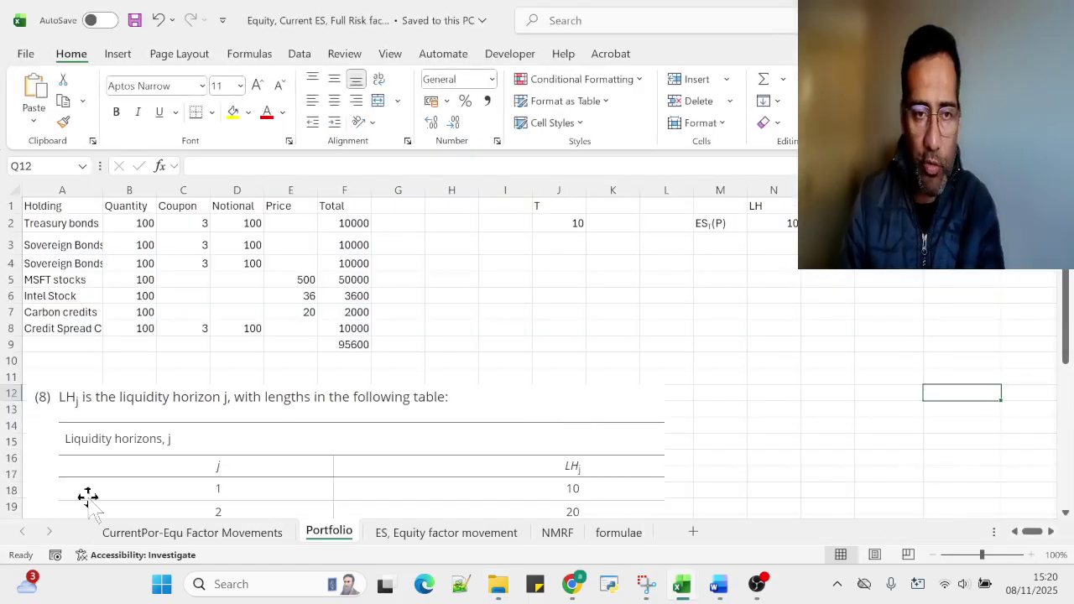
On the CurrentPor-Equ Factor Movements sheet, compare the MSFT and Intel price columns with the credit spread, carbon credit and treasury columns.
{"action": "left_click", "coordinate": [143, 533]}
{"action": "left_click_drag", "start_coordinate": [382, 300], "coordinate": [562, 497]}
{"action": "left_click_drag", "start_coordinate": [645, 317], "coordinate": [878, 503]}
{"action": "left_click_drag", "start_coordinate": [450, 323], "coordinate": [503, 432]}
{"action": "left_click", "coordinate": [190, 347]}
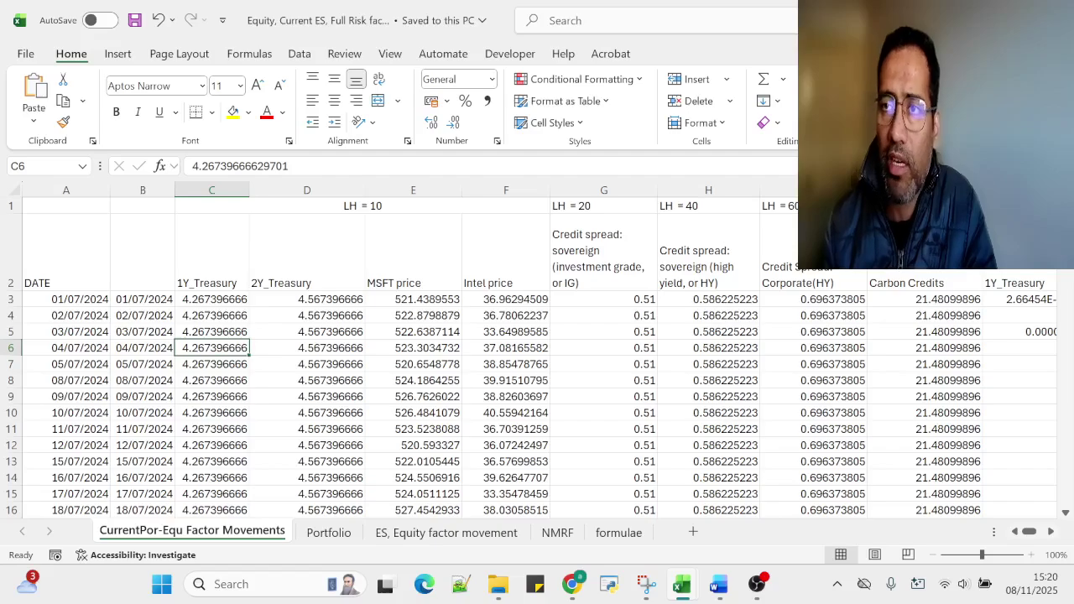
Return to the IMCCCi folder in File Explorer and open Credit, Current ES, Full Risk factors from its Credit spread subfolder.
{"action": "key", "text": "alt+Tab"}
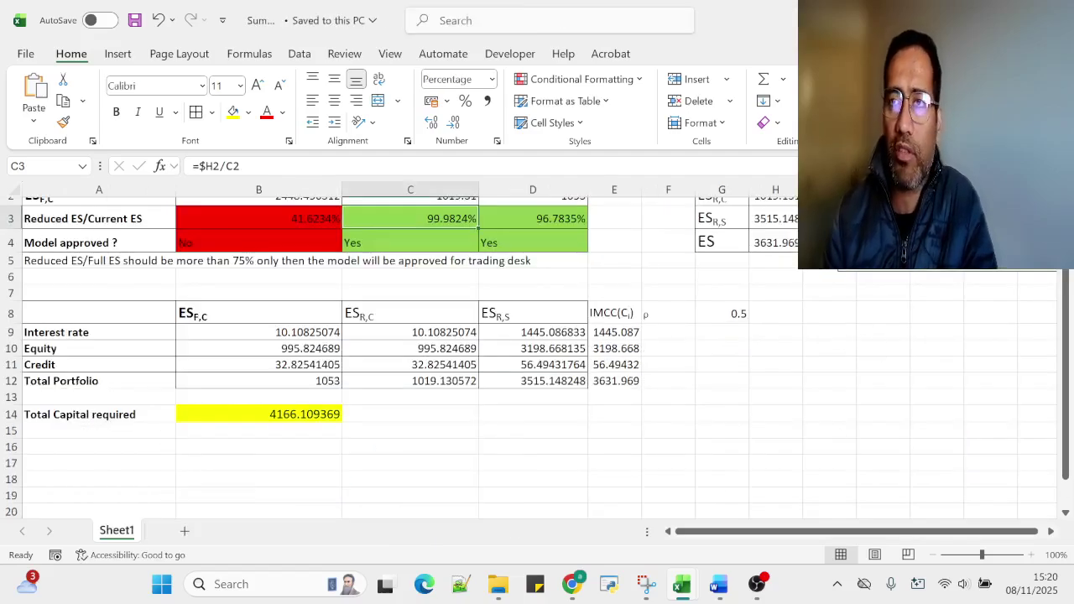
{"action": "key", "text": "alt+Tab"}
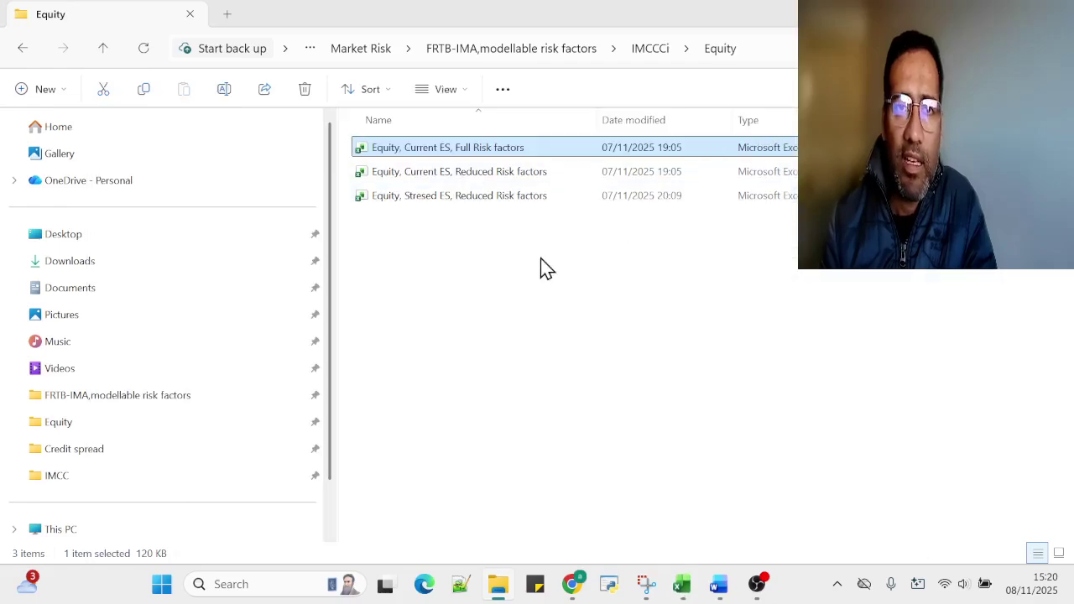
{"action": "left_click", "coordinate": [651, 48]}
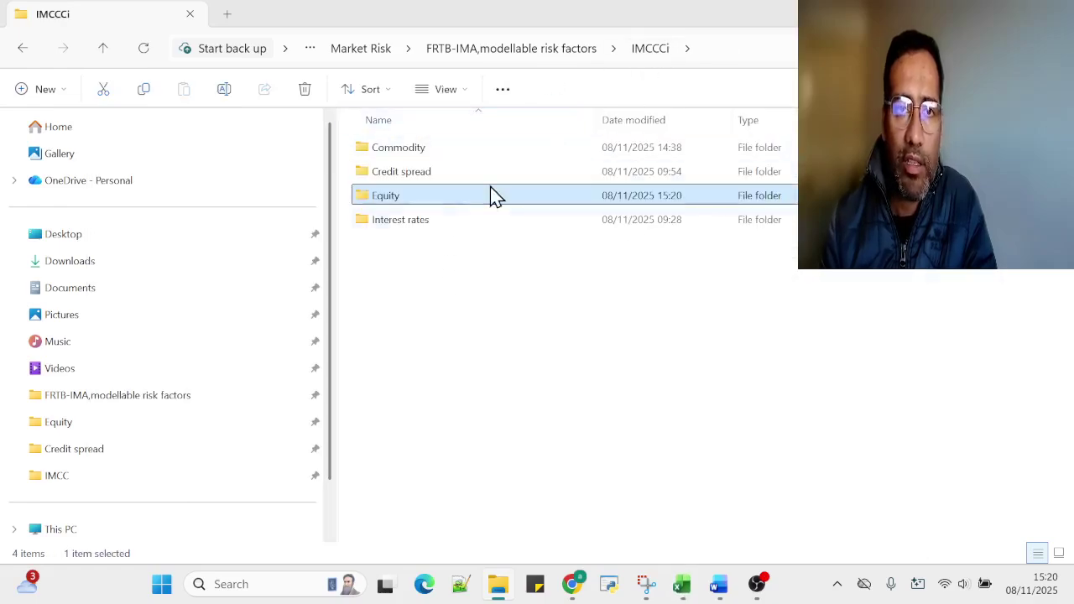
{"action": "double_click", "coordinate": [400, 173]}
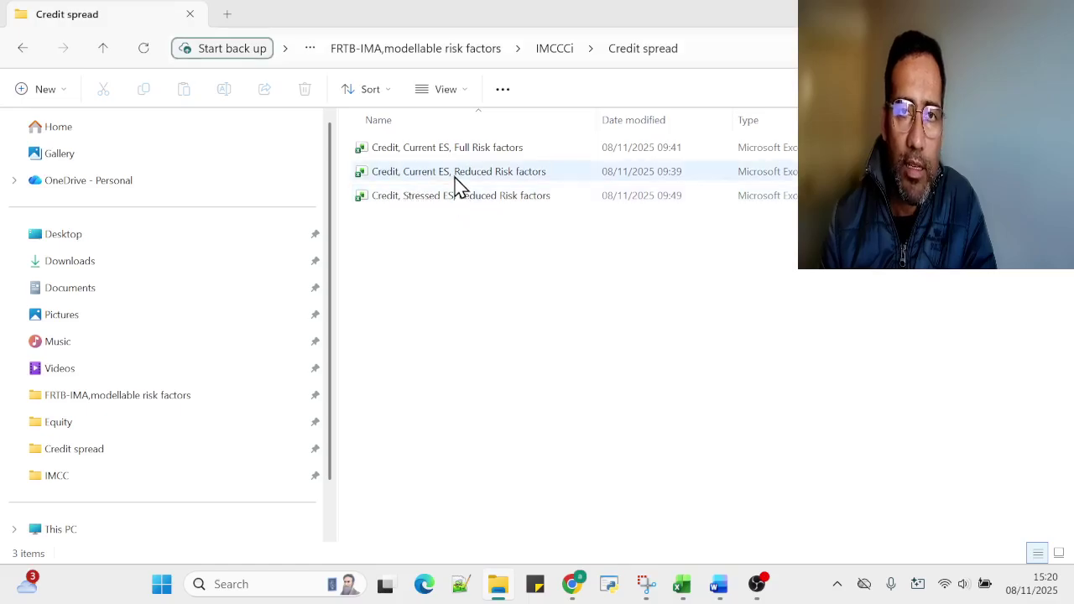
{"action": "double_click", "coordinate": [489, 148]}
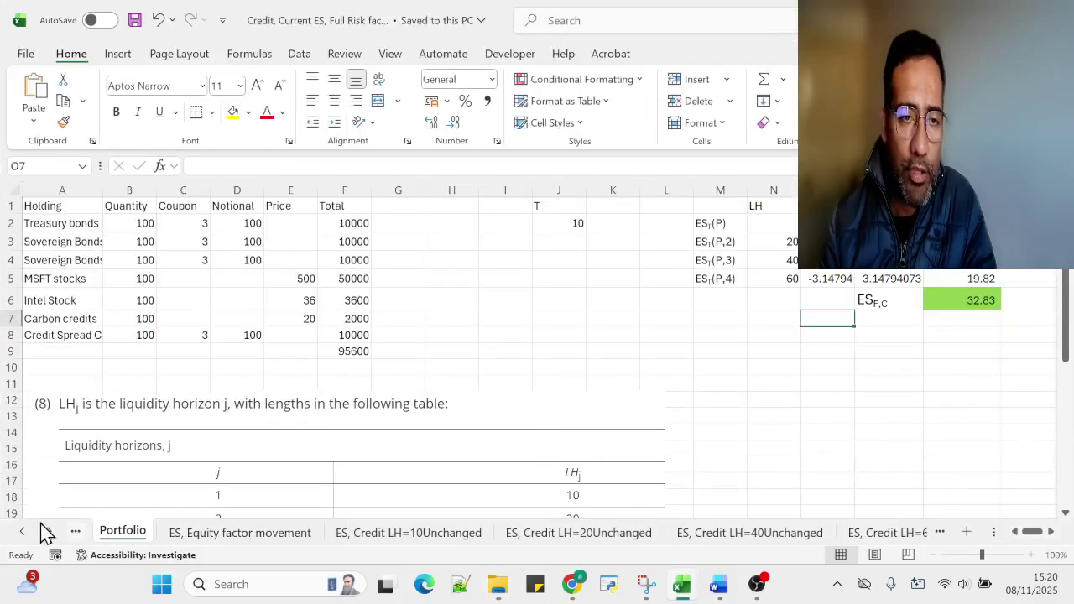
Examine the investment grade sovereign credit spread column, G3:G263, on the credit workbook's CurrentPor-Equ Factor Movements sheet.
{"action": "left_click", "coordinate": [17, 533]}
{"action": "left_click", "coordinate": [19, 534]}
{"action": "left_click", "coordinate": [19, 534]}
{"action": "left_click", "coordinate": [166, 534]}
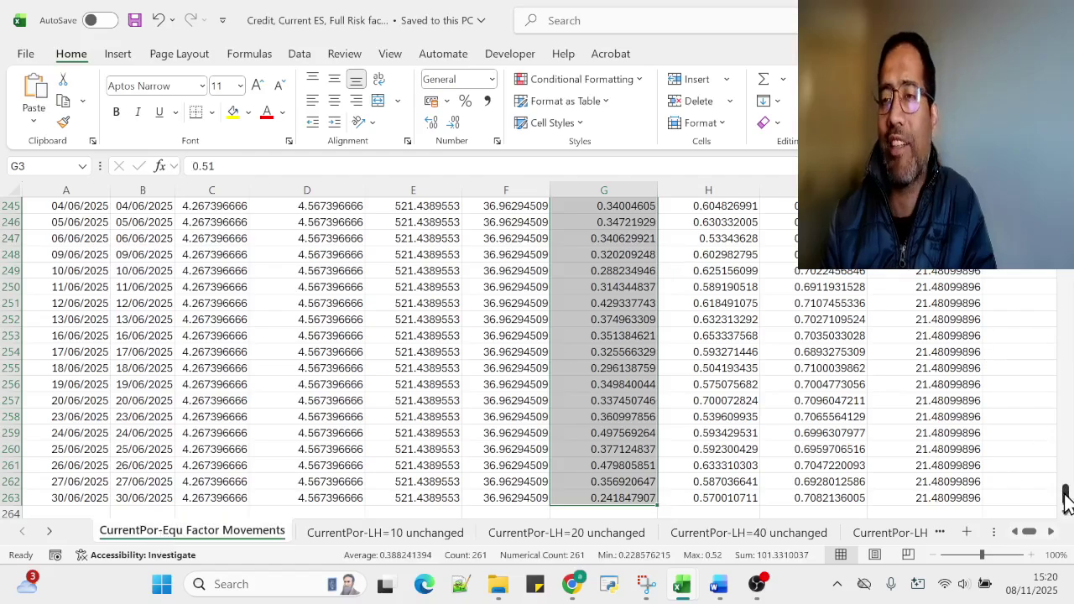
{"action": "left_click_drag", "start_coordinate": [1066, 501], "coordinate": [1066, 202]}
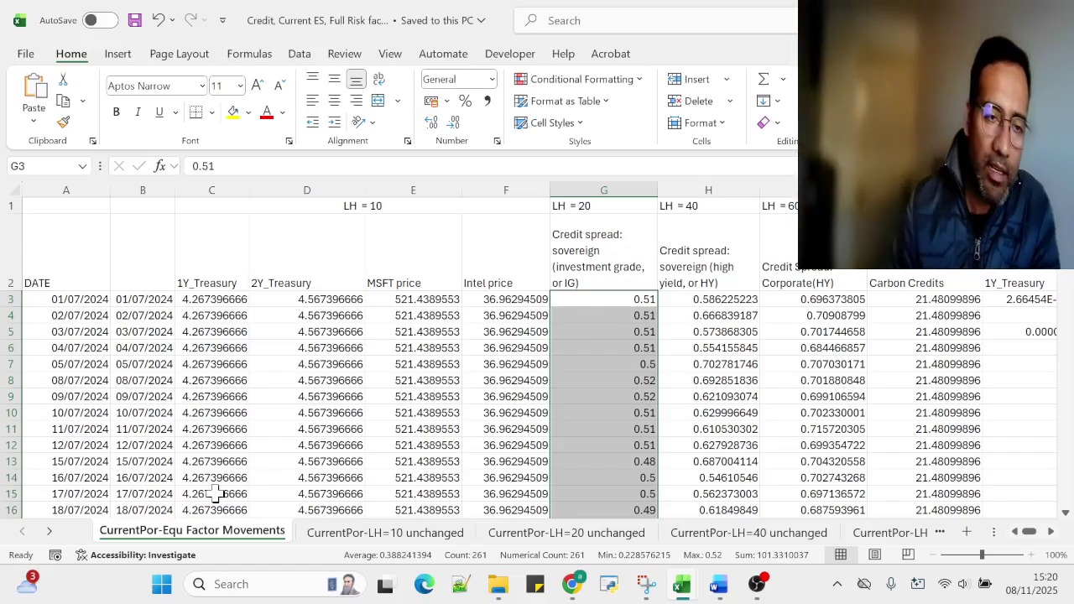
View the credit ES by liquidity horizon and the ES F,C result on the Portfolio sheet.
{"action": "left_click", "coordinate": [49, 531]}
{"action": "left_click", "coordinate": [49, 531]}
{"action": "left_click", "coordinate": [49, 531]}
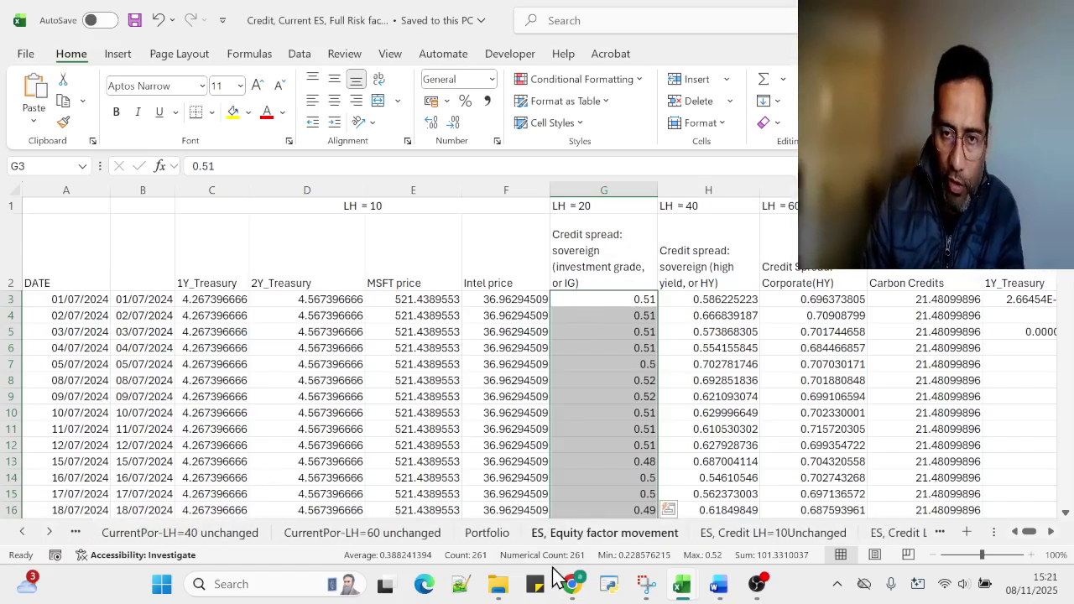
{"action": "left_click", "coordinate": [487, 533]}
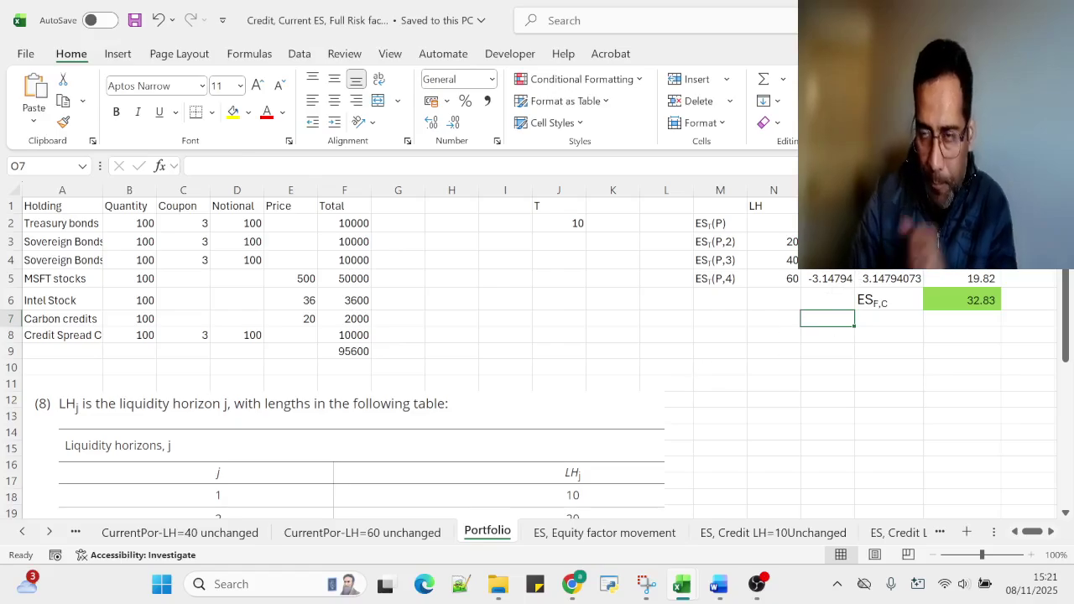
{"action": "left_click", "coordinate": [969, 356]}
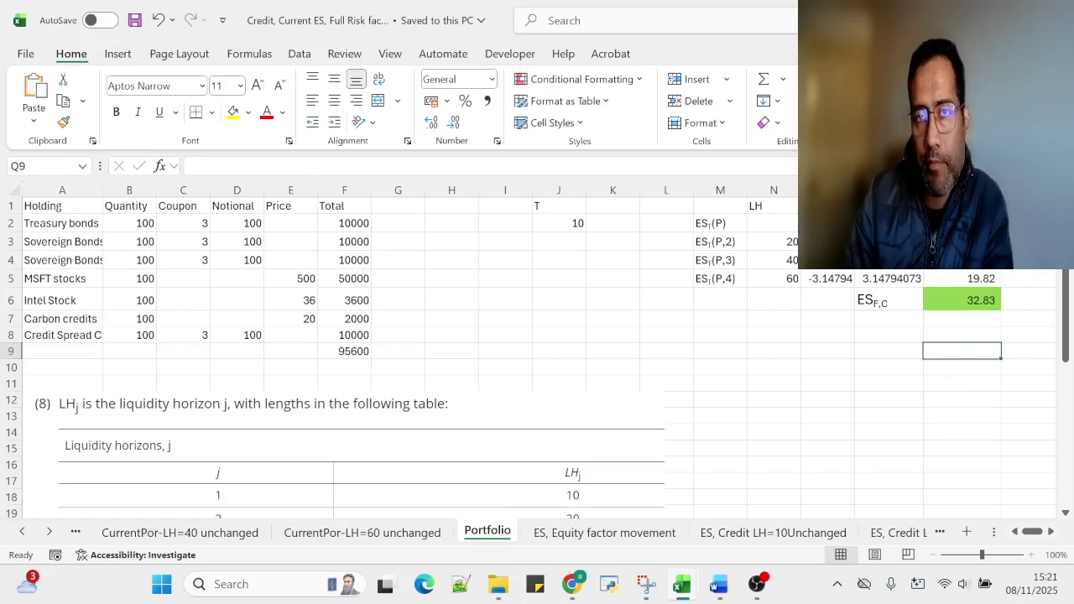
Switch to the Summary workbook and highlight A2:D4 to review ES F,C, the Reduced ES/Current ES ratio and model approval.
{"action": "key", "text": "alt+Tab"}
{"action": "left_click", "coordinate": [244, 448]}
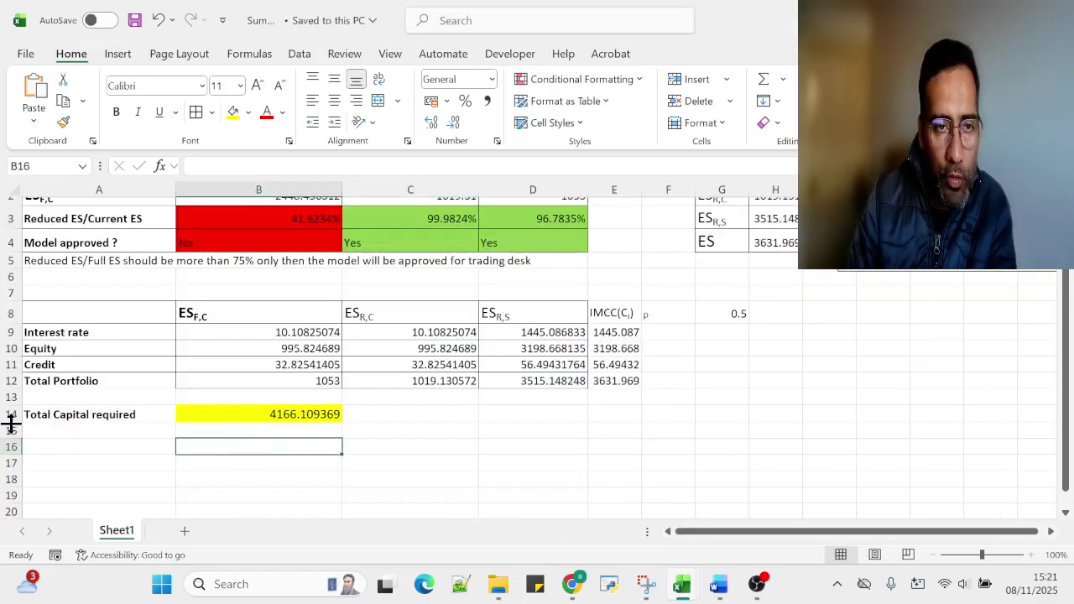
{"action": "scroll", "coordinate": [336, 348], "scroll_direction": "up", "scroll_amount": 2}
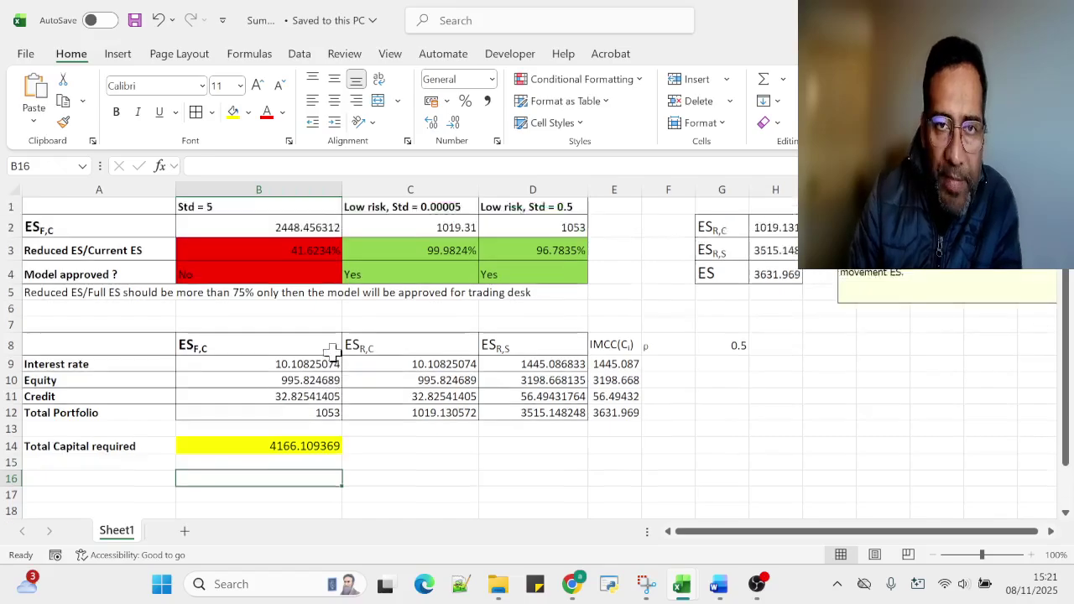
{"action": "left_click_drag", "start_coordinate": [80, 259], "coordinate": [555, 309]}
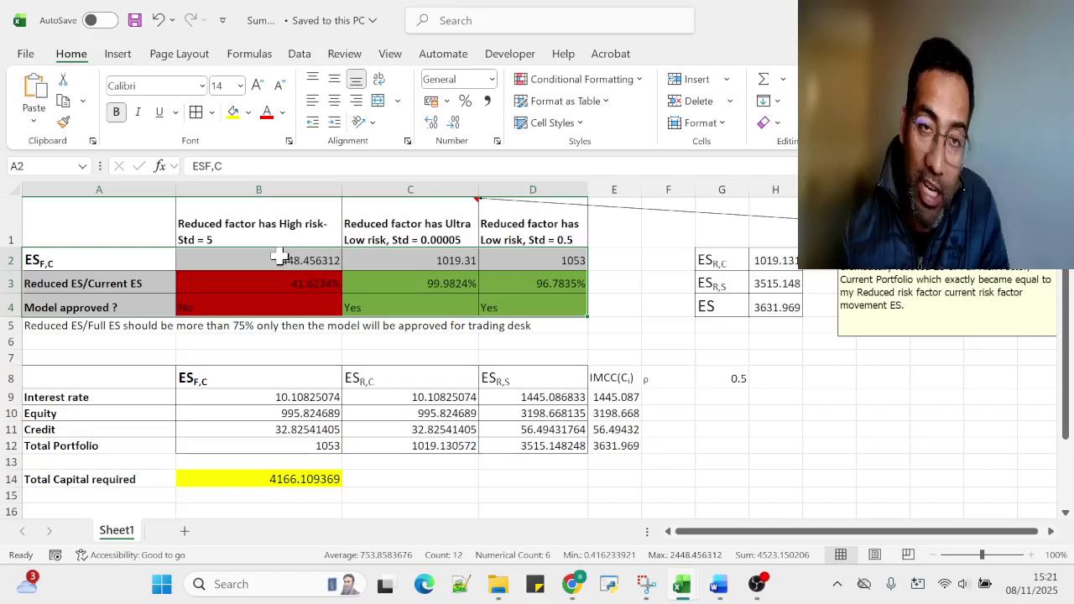
{"action": "left_click", "coordinate": [527, 360]}
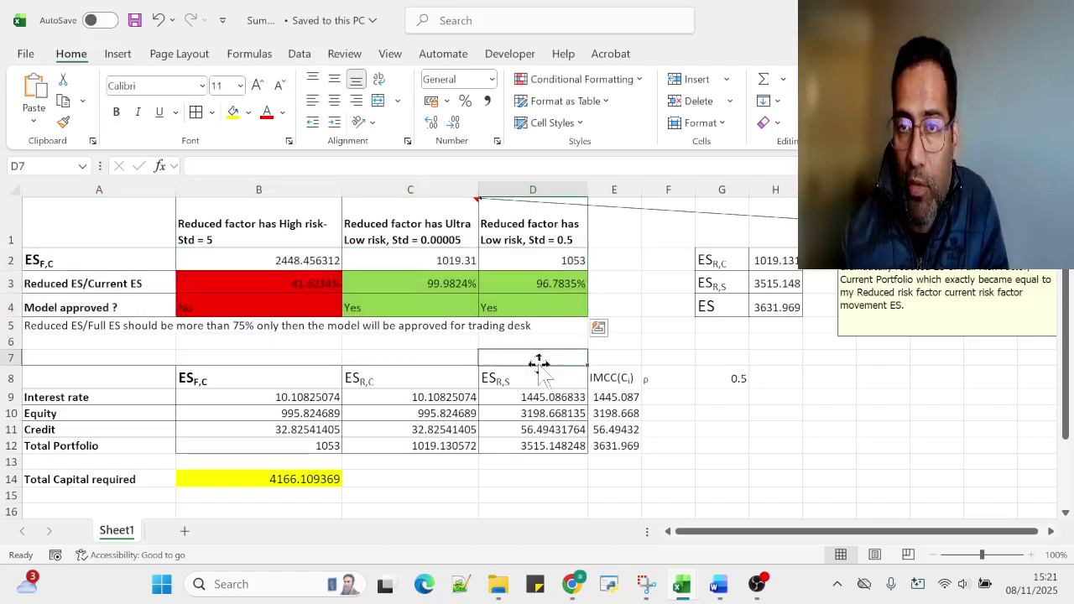
Highlight the ES R,C, ES R,S and ES cells, and inspect the diversified ES formula =H3*D2/H2 in H4.
{"action": "left_click_drag", "start_coordinate": [730, 257], "coordinate": [768, 311]}
{"action": "left_click", "coordinate": [775, 307]}
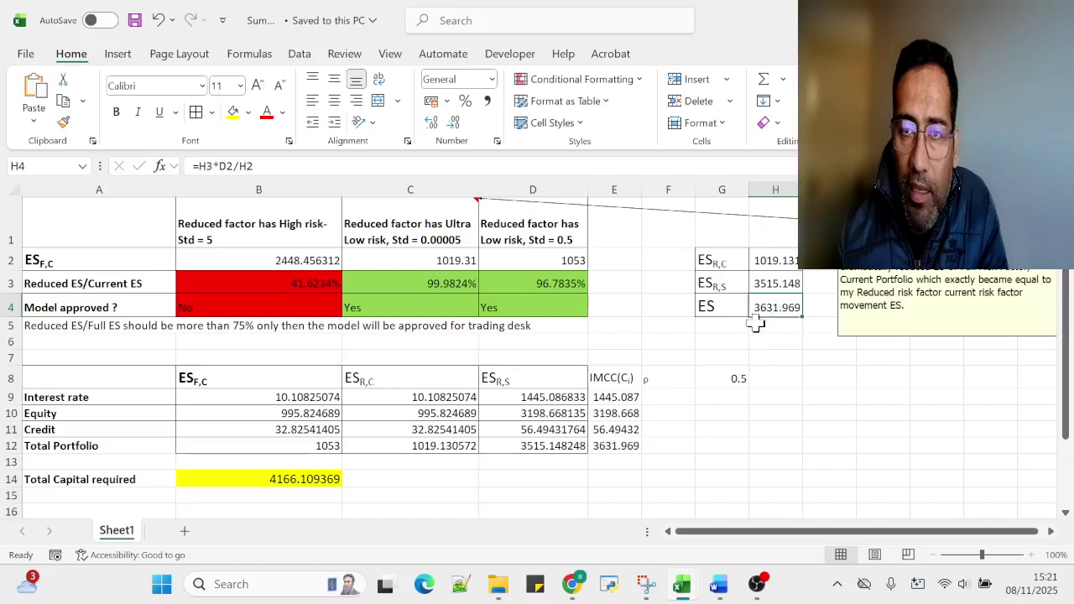
{"action": "left_click", "coordinate": [267, 166]}
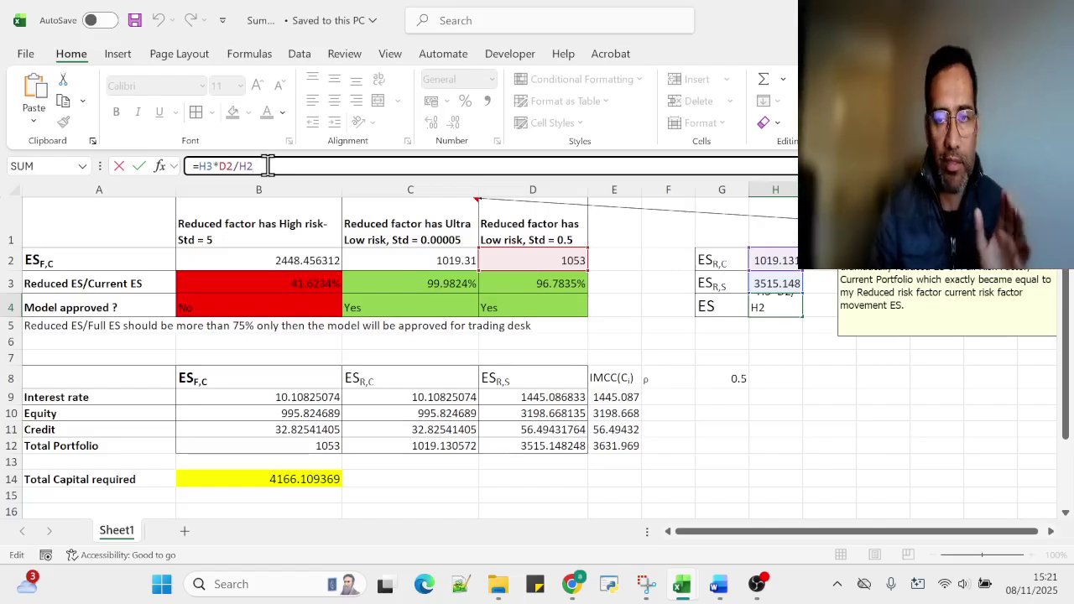
{"action": "key", "text": "ctrl+Return"}
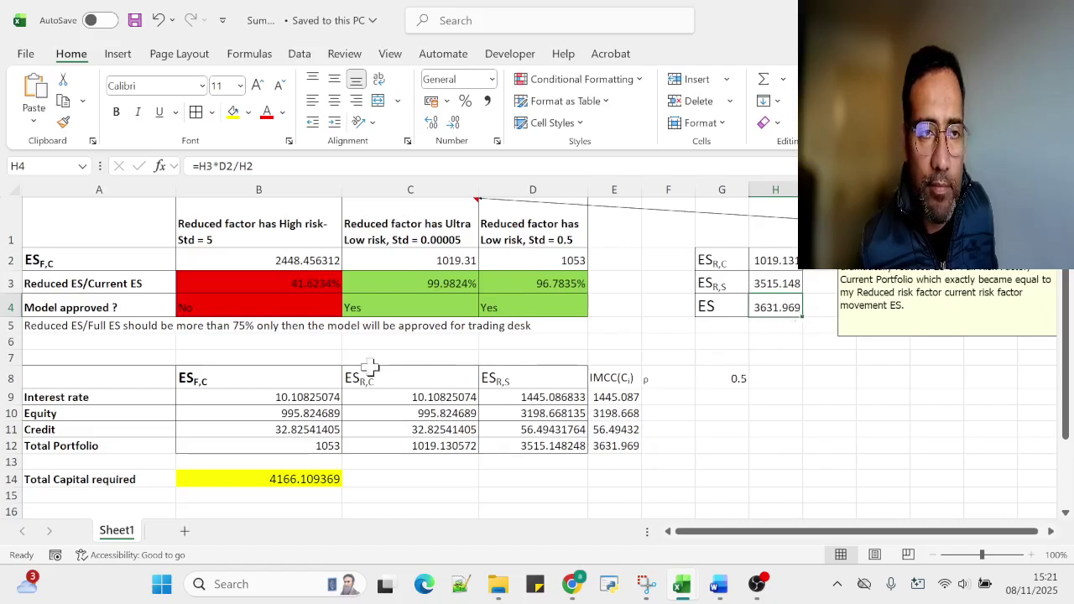
Trace the cells referenced by the ES formula in H4, and review the ES R,S value in H3 and the ES result.
{"action": "left_click", "coordinate": [253, 165]}
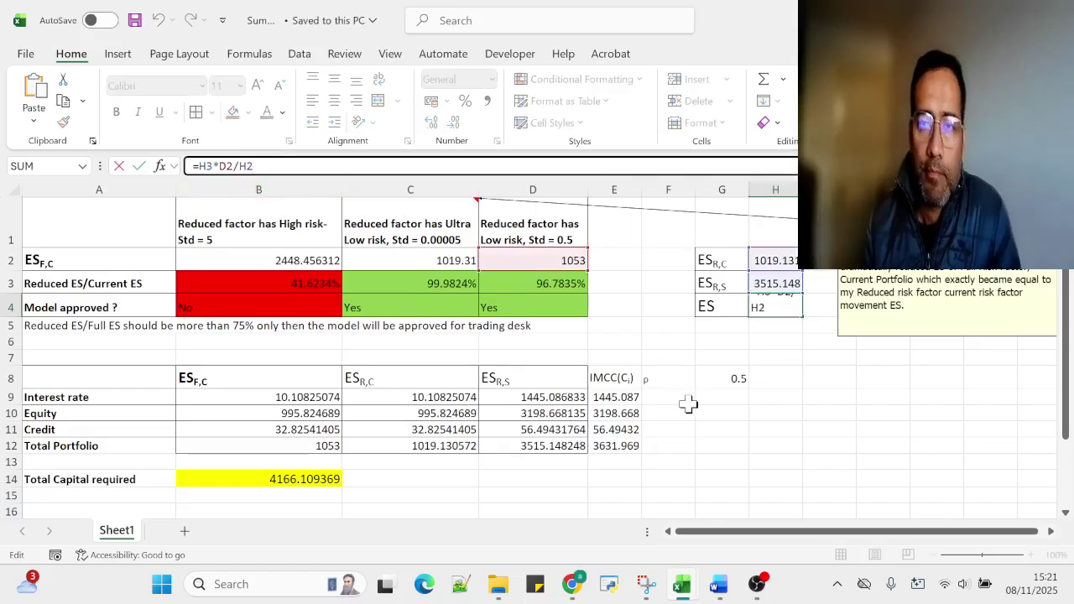
{"action": "key", "text": "Return"}
{"action": "left_click", "coordinate": [789, 284]}
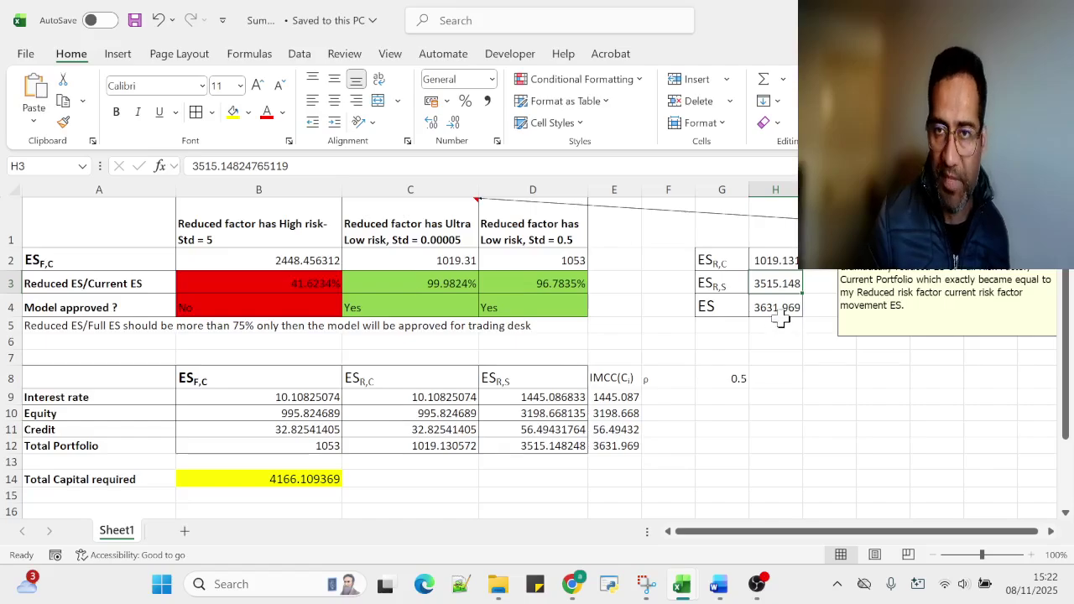
{"action": "left_click", "coordinate": [785, 308]}
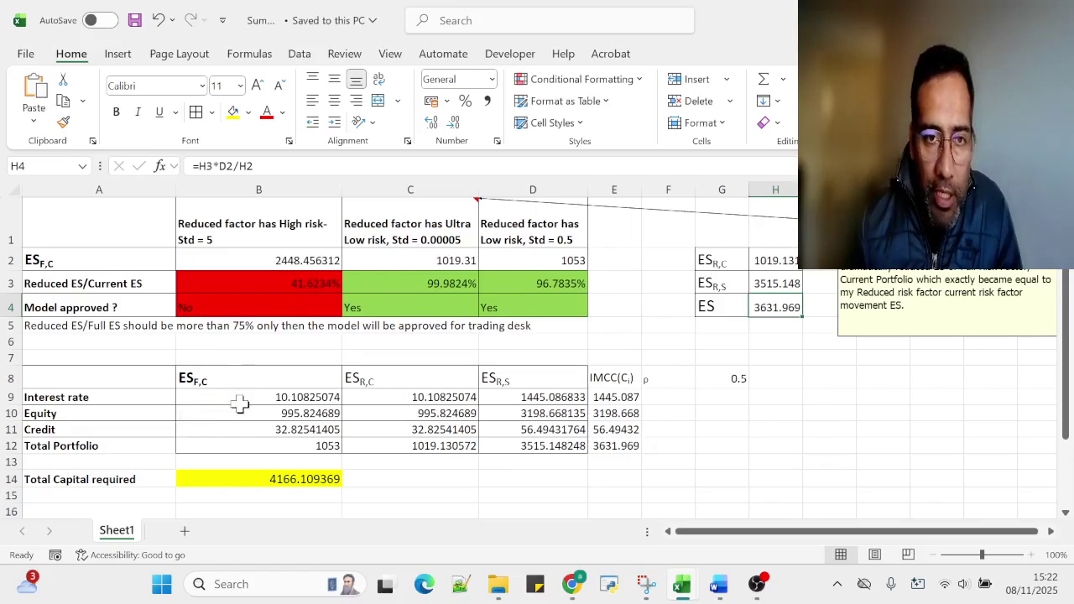
Highlight the risk class table of ES and IMCC values in rows 8 to 12 and check the ρ value in G8.
{"action": "left_click_drag", "start_coordinate": [53, 377], "coordinate": [617, 463]}
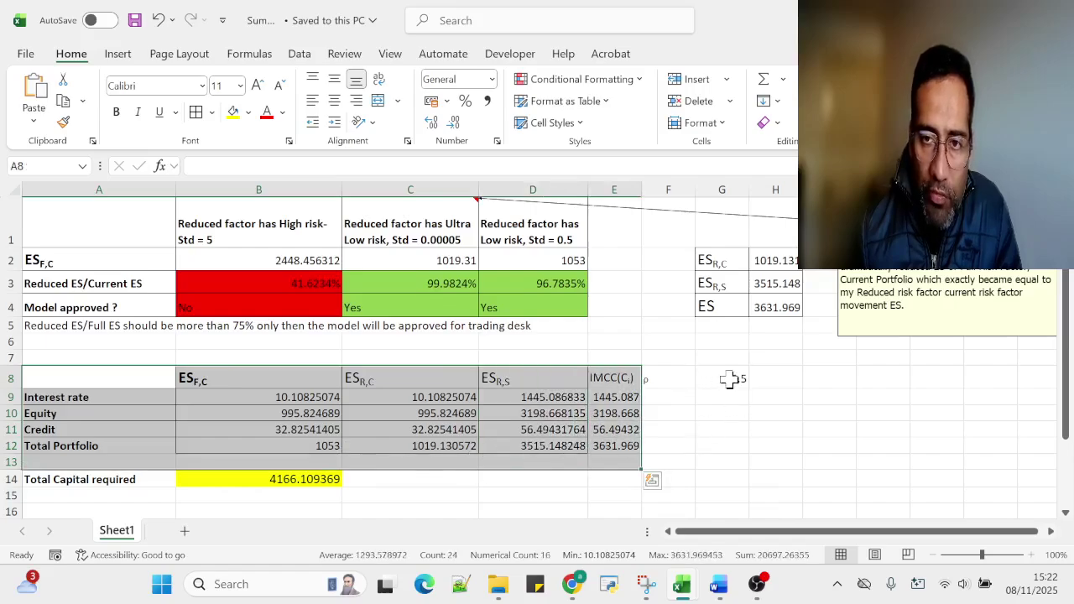
{"action": "left_click", "coordinate": [729, 379]}
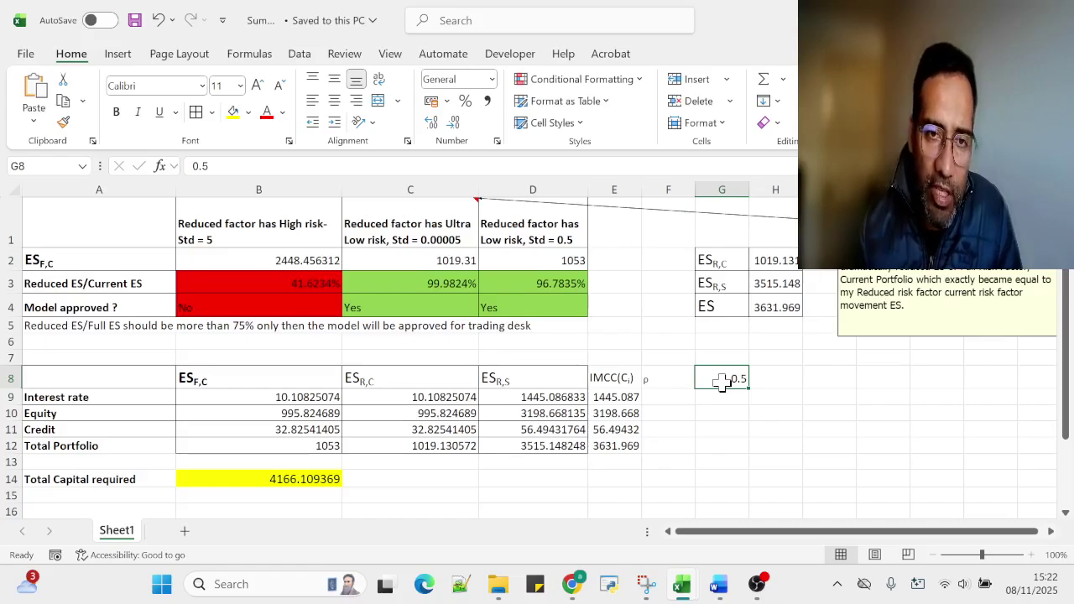
{"action": "left_click_drag", "start_coordinate": [61, 393], "coordinate": [534, 446]}
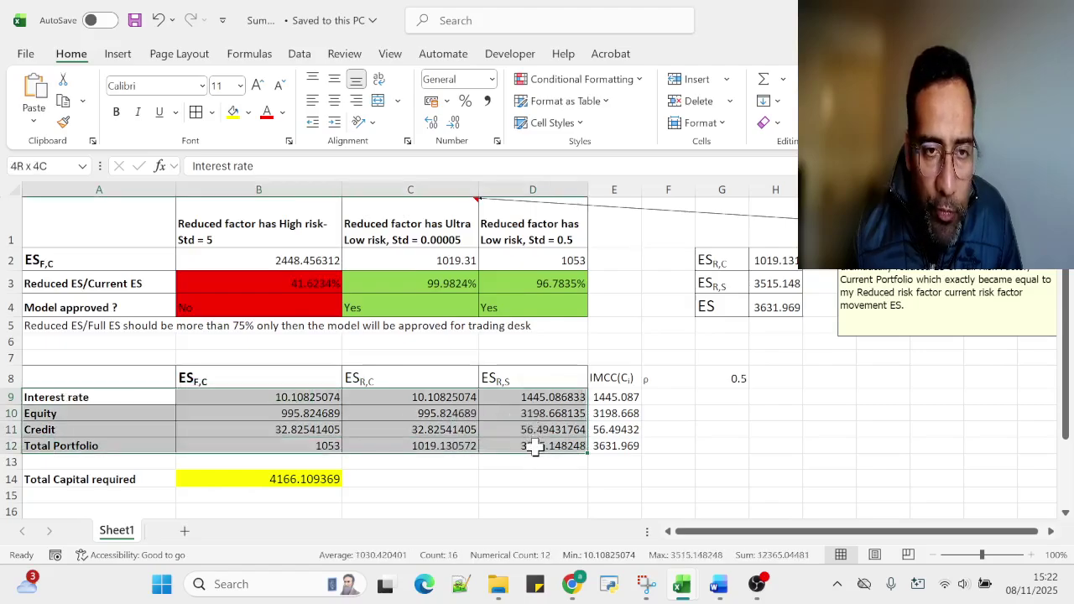
{"action": "left_click", "coordinate": [231, 411]}
{"action": "left_click_drag", "start_coordinate": [236, 397], "coordinate": [617, 446]}
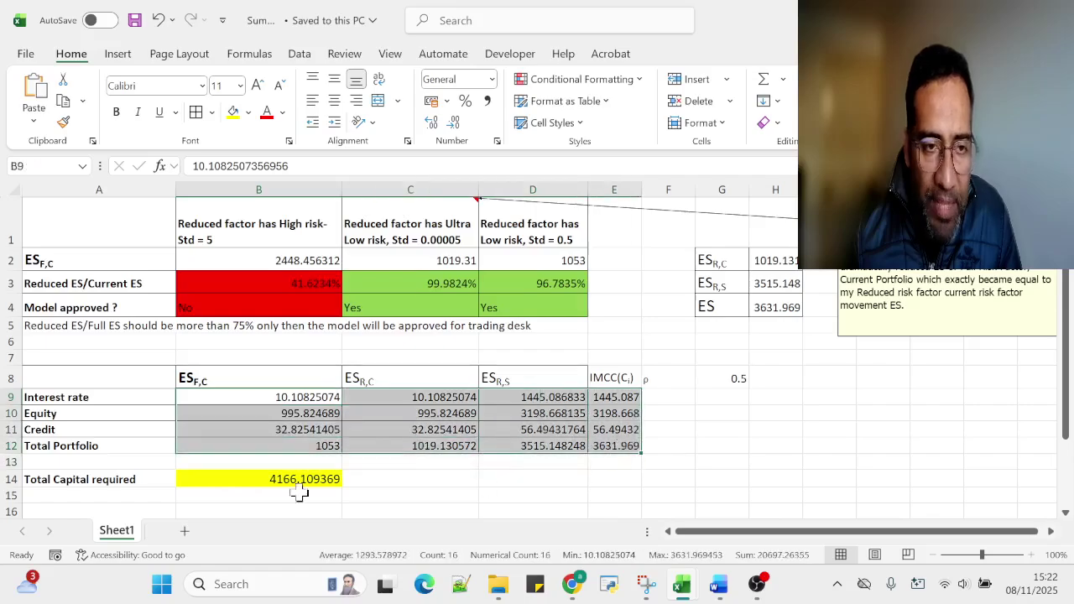
Inspect the Total Capital required formula in B14 and trace its references to ρ and the IMCC values.
{"action": "left_click", "coordinate": [249, 479]}
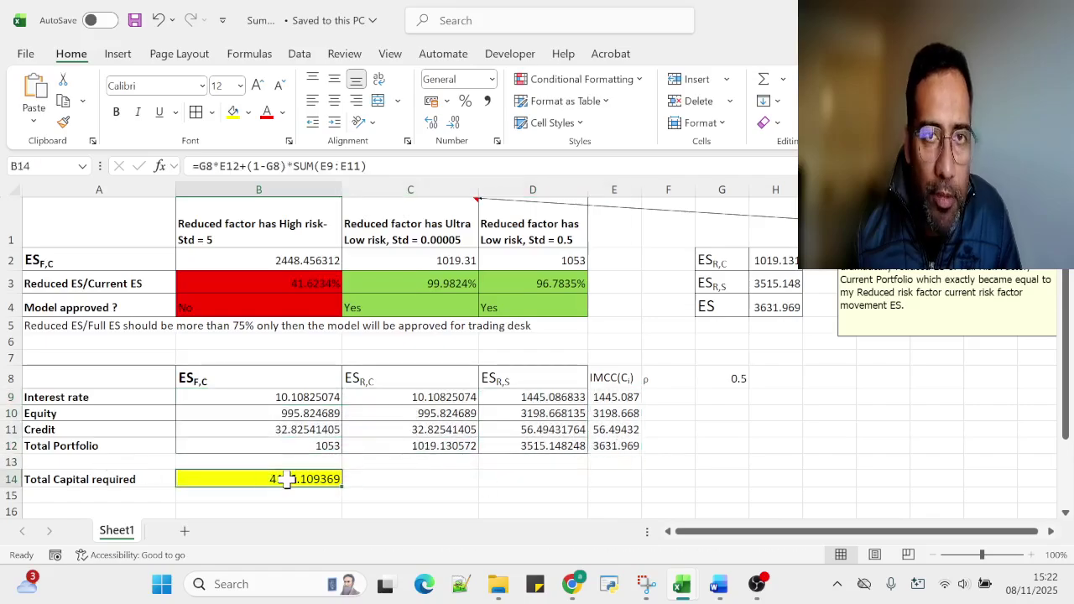
{"action": "left_click", "coordinate": [242, 165]}
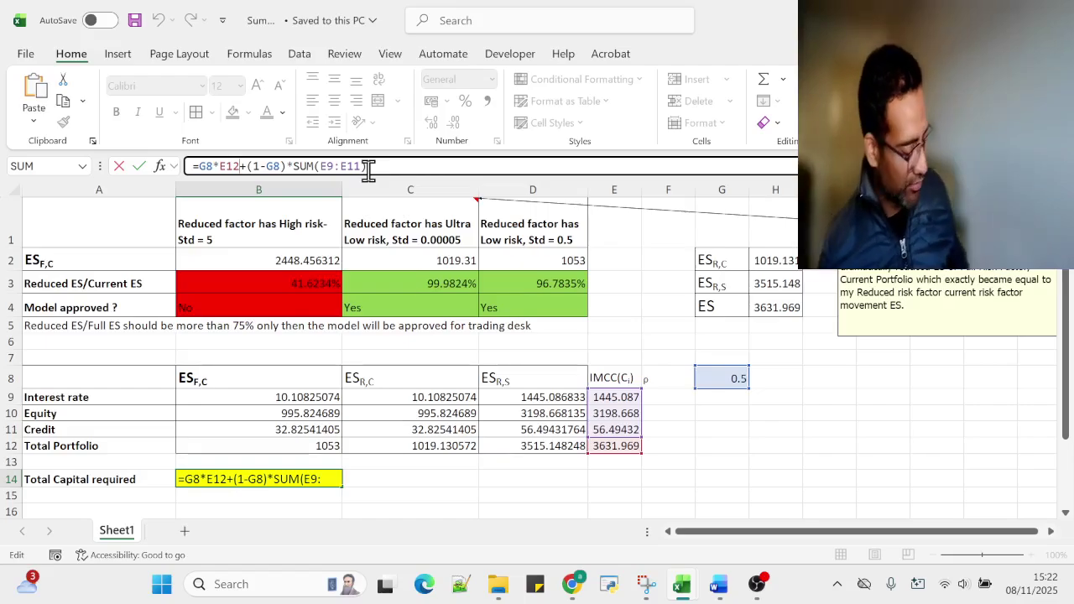
{"action": "key", "text": "ctrl+Return"}
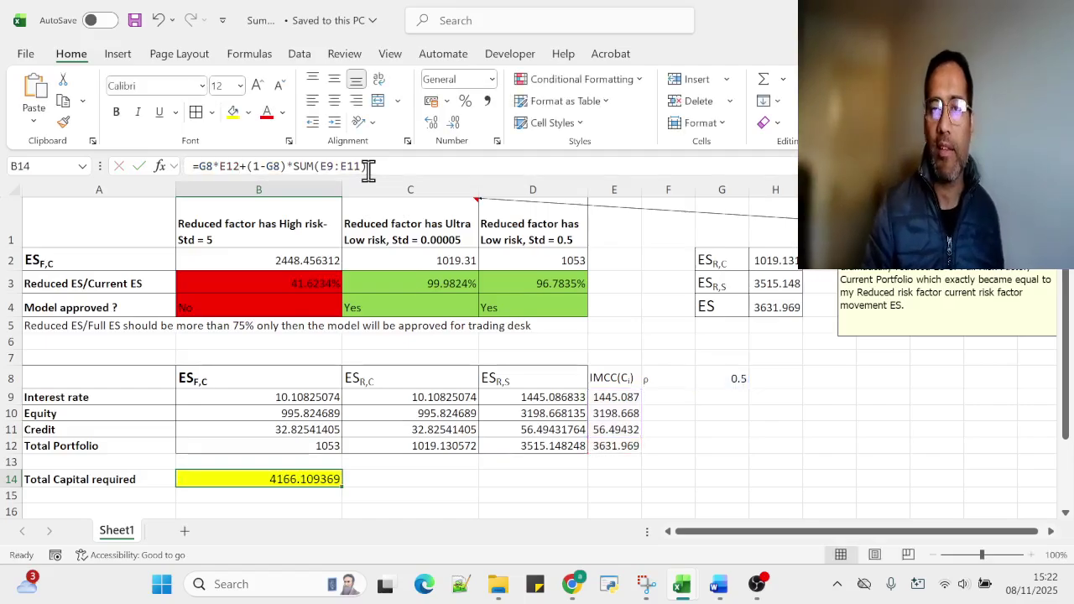